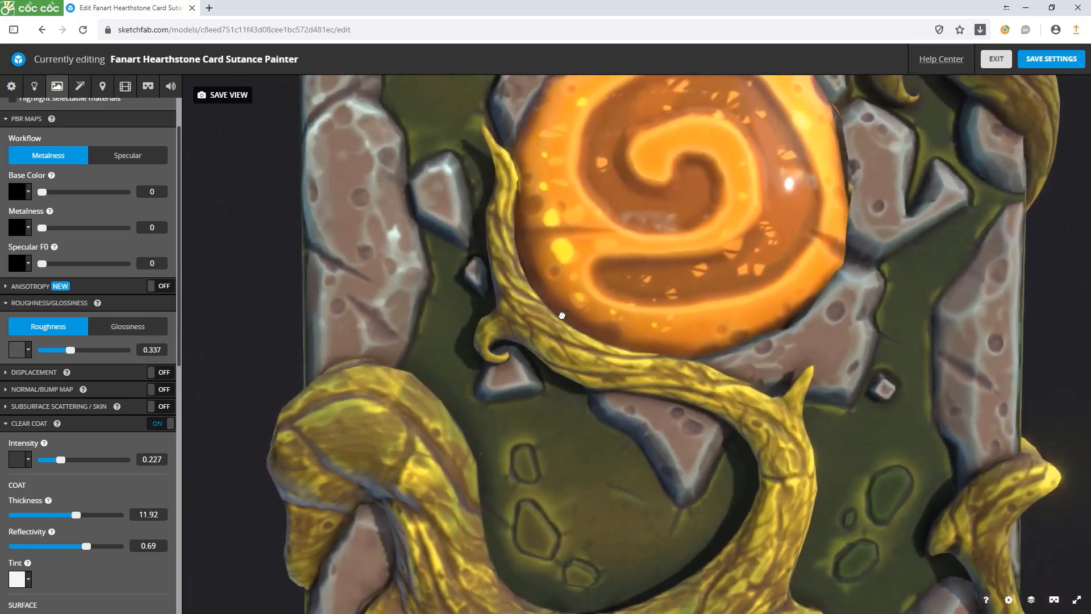
Examine the finished textured card up close and as a whole in the Sketchfab 3D viewer.
right_drag(591, 239, 595, 333)
scroll(597, 322, down, 5)
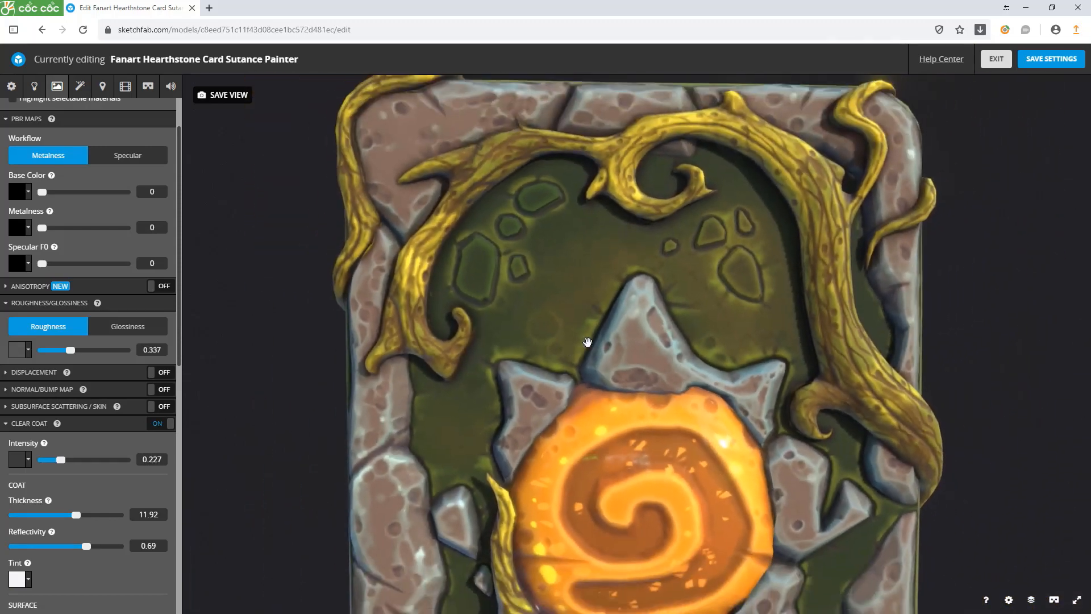
scroll(507, 332, up, 2)
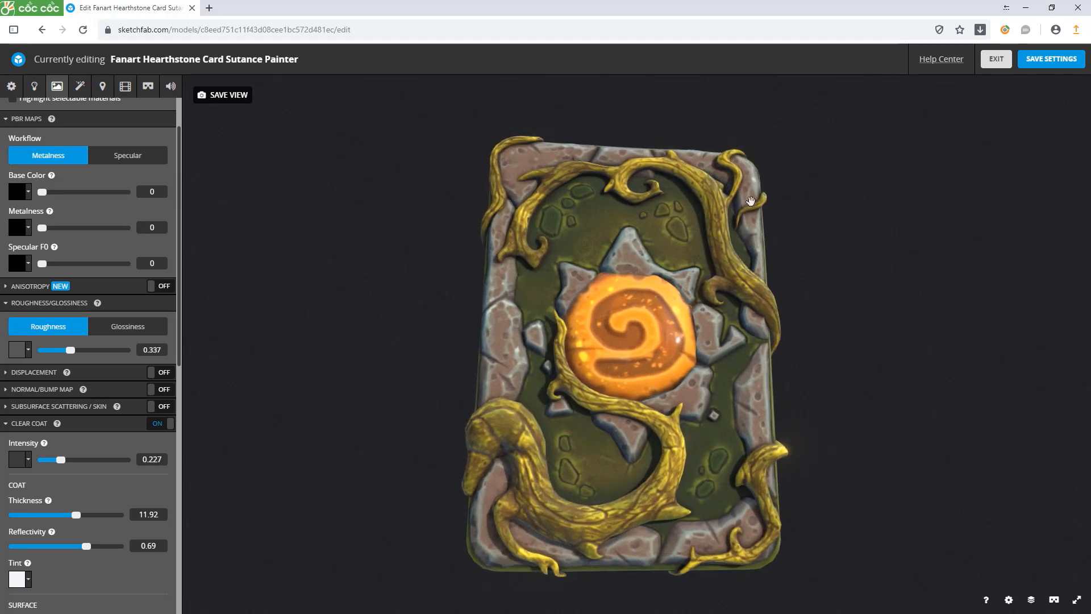
drag(361, 353, 472, 360)
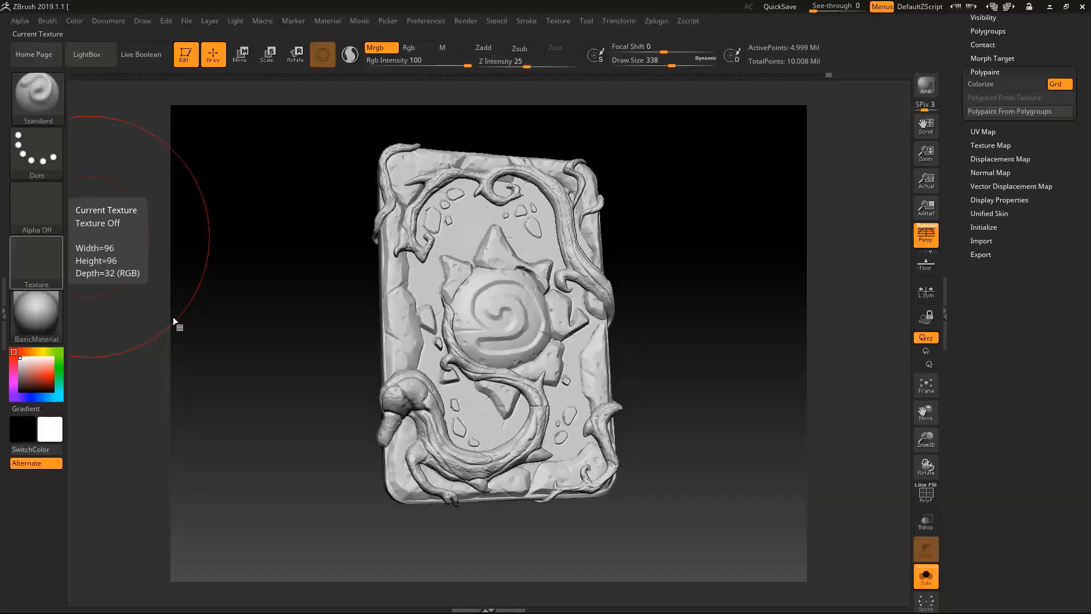
Switch to ZBrush and examine the high-poly card sculpt from several angles, with the draw size set to 149.
drag(291, 307, 366, 305)
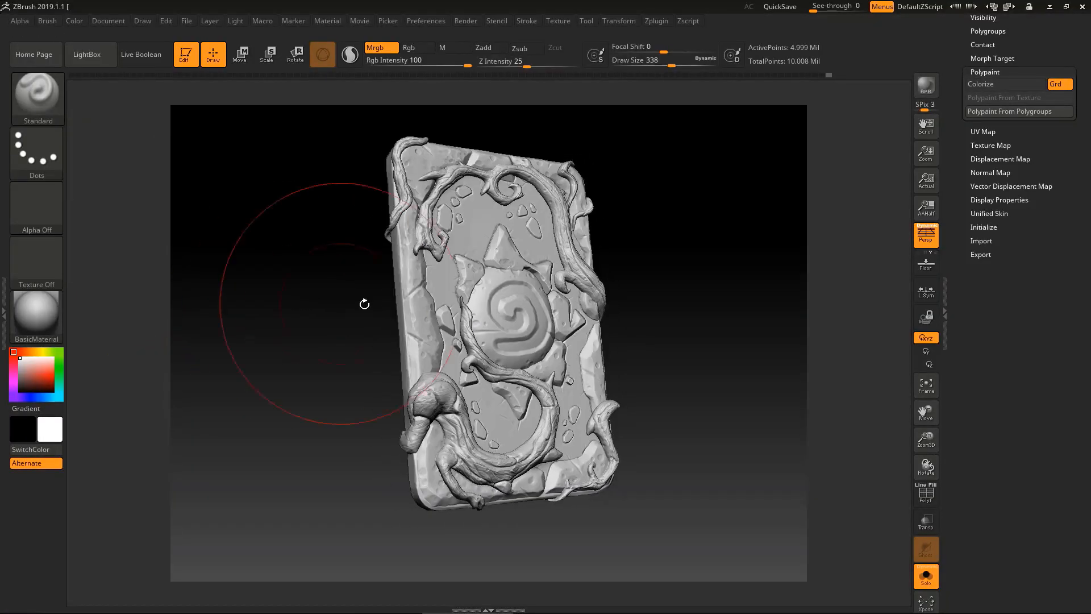
key(s)
drag(460, 307, 440, 308)
mouse_move(625, 301)
right_down()
mouse_move(694, 295)
mouse_move(634, 239)
mouse_move(592, 312)
right_up()
mouse_move(642, 250)
alt+right_down()
mouse_move(594, 276)
mouse_move(637, 341)
mouse_move(654, 256)
alt+right_up()
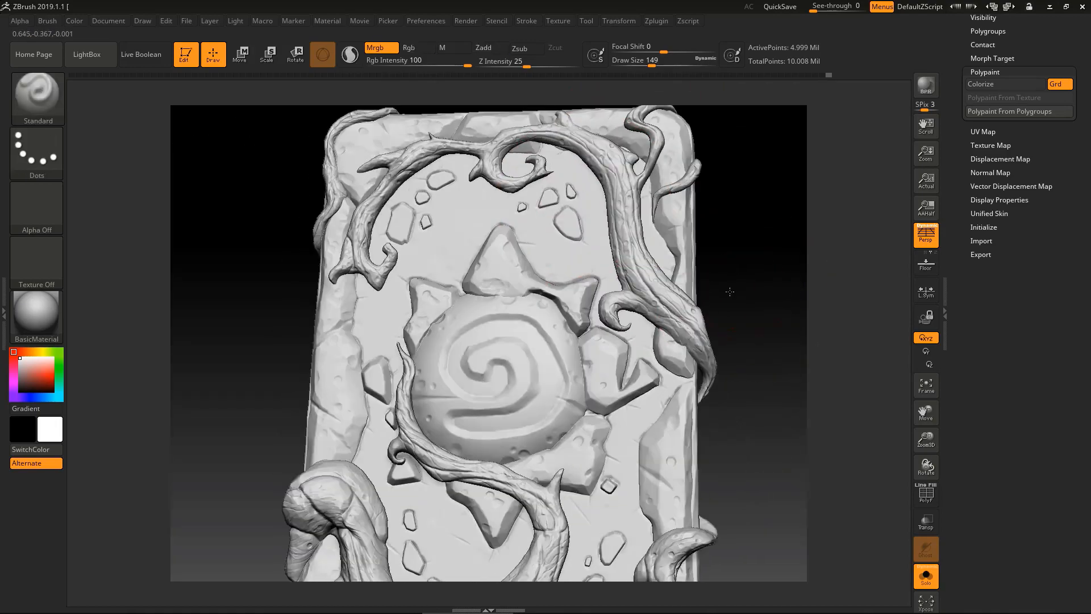
right_drag(731, 290, 706, 263)
mouse_move(677, 353)
alt+right_down()
mouse_move(671, 209)
mouse_move(648, 216)
mouse_move(500, 186)
mouse_move(743, 227)
mouse_move(789, 275)
mouse_move(718, 229)
alt+right_up()
mouse_move(717, 154)
alt+right_down()
mouse_move(716, 254)
mouse_move(617, 222)
alt+right_up()
alt+right_drag(616, 222, 505, 284)
ctrl+right_drag(504, 284, 543, 197)
Turn on Colorize to show the polypaint colours on the card sculpt.
key(f)
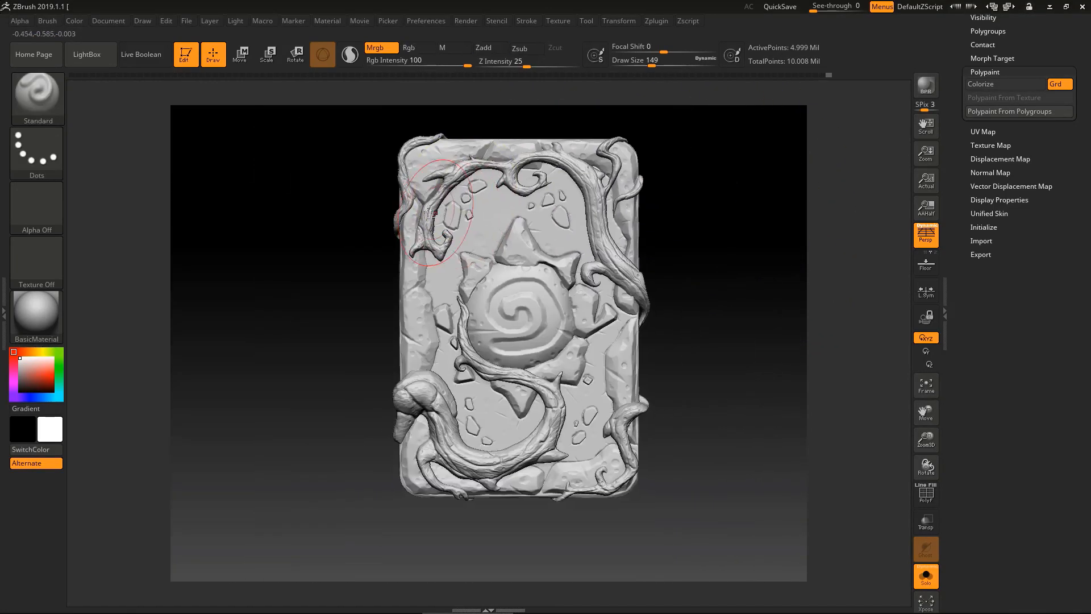
click(1005, 84)
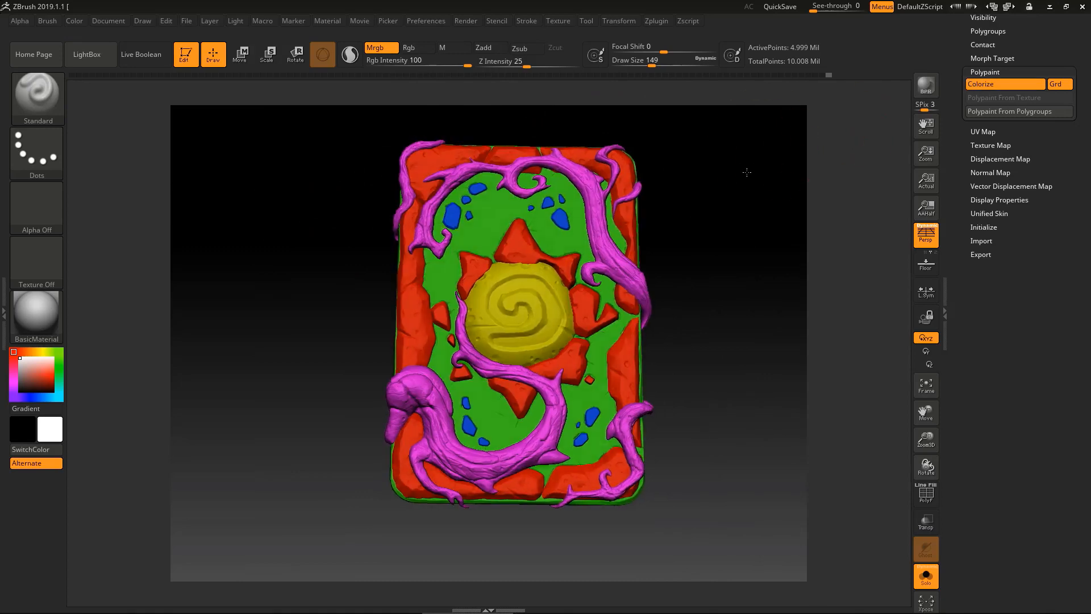
mouse_move(753, 174)
mouse_down()
mouse_move(685, 195)
mouse_move(653, 178)
mouse_move(609, 195)
mouse_move(695, 179)
mouse_move(682, 171)
mouse_move(765, 175)
mouse_up()
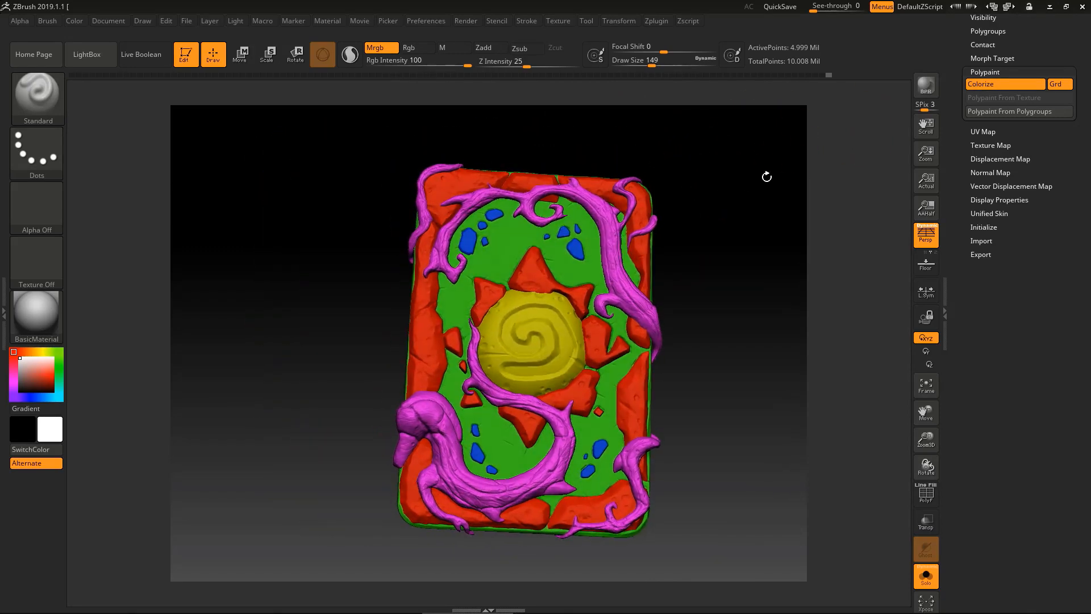
Export the CARD_finish1 subtool as CARD_hi in OBJ format, overwriting the existing file.
scroll(959, 227, up, 5)
drag(959, 227, 960, 224)
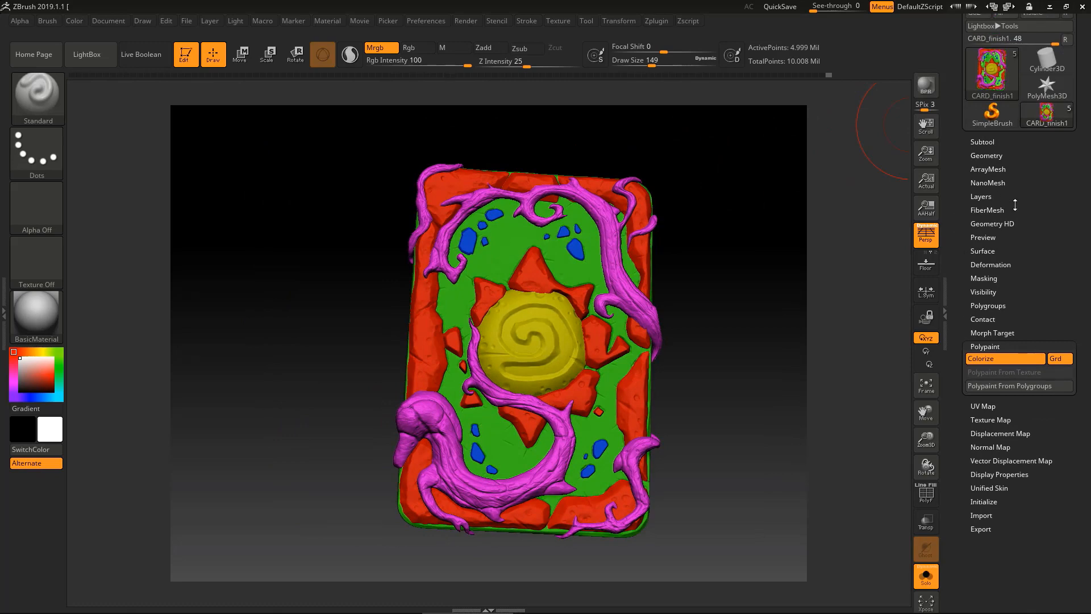
click(993, 157)
click(983, 142)
drag(964, 145, 965, 239)
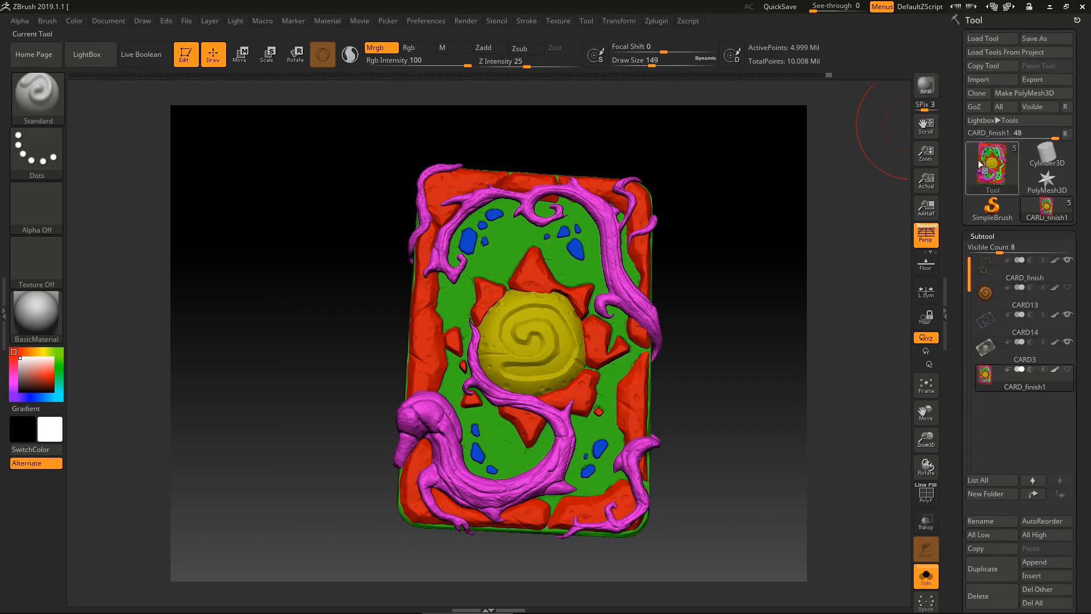
click(1037, 79)
click(536, 216)
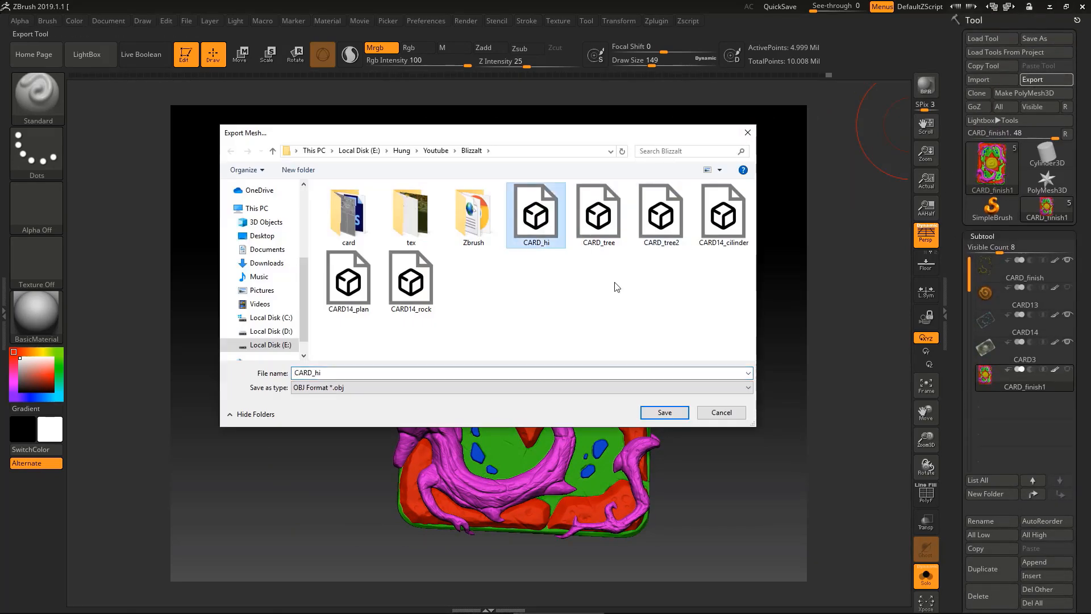
key(Return)
click(570, 314)
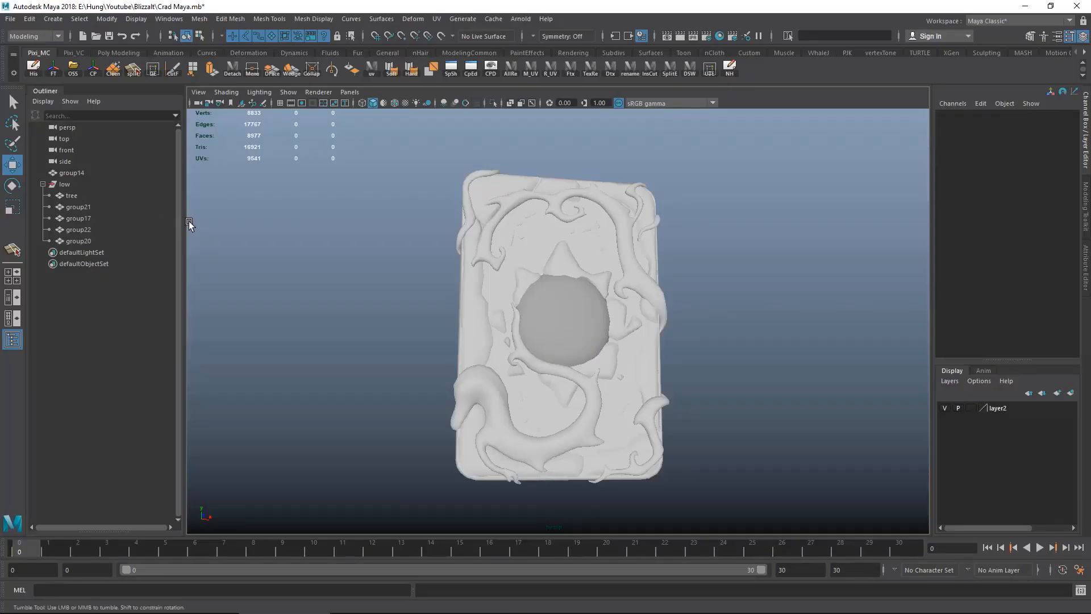
Switch to Maya and inspect the low-poly parts tree, group21, group17, group22 and group20 one by one.
key(f)
click(72, 196)
key(f)
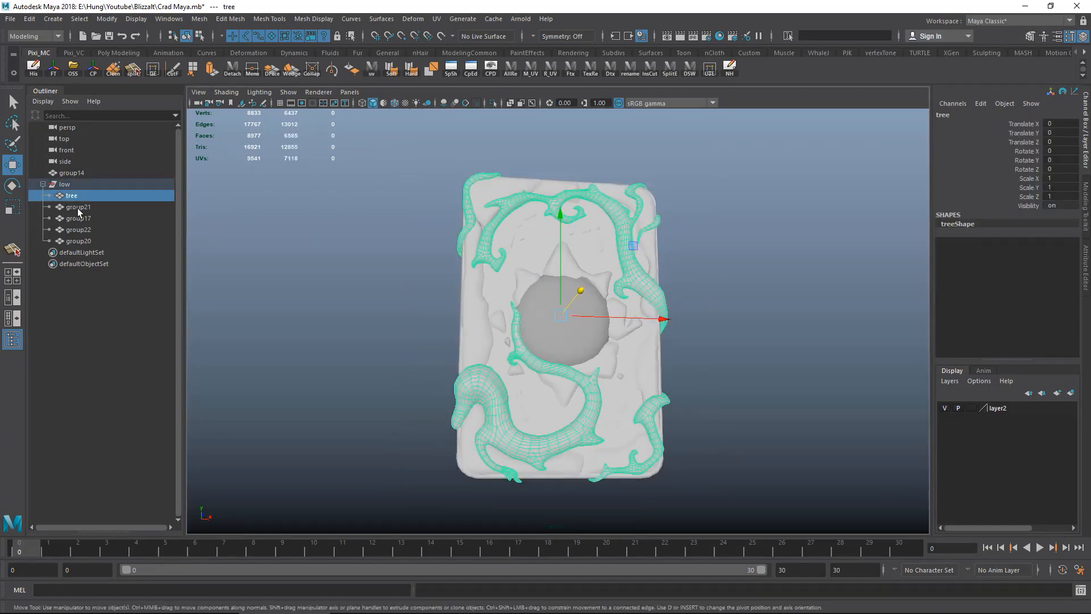
click(78, 208)
click(79, 219)
click(79, 231)
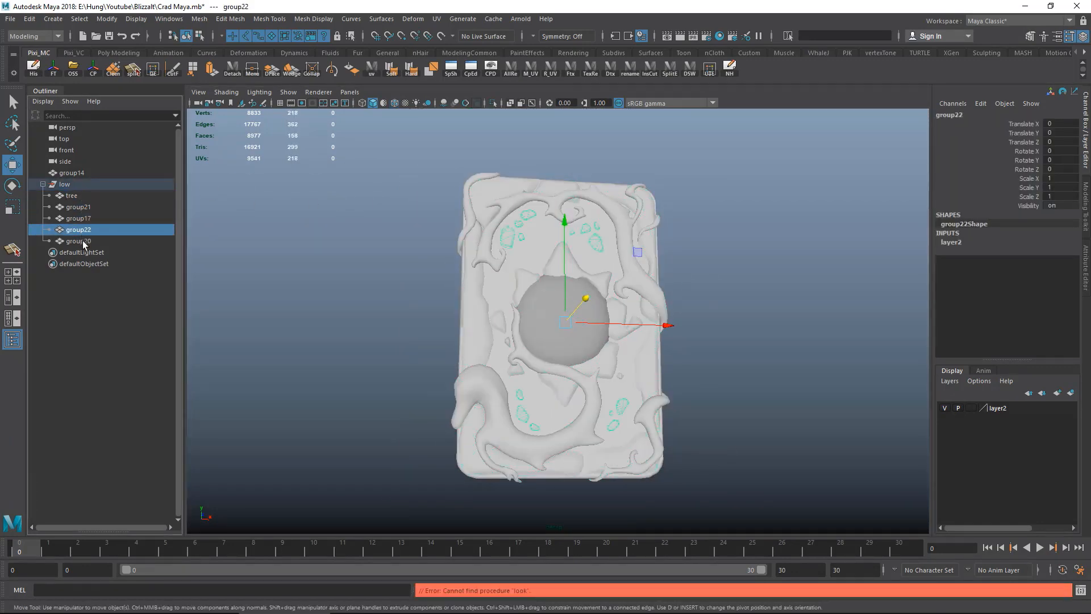
click(83, 243)
Hide the group14 mesh and inspect the wireframe of the low-poly card.
click(71, 175)
key(ctrl+h)
scroll(575, 193, up, 3)
scroll(577, 196, down, 5)
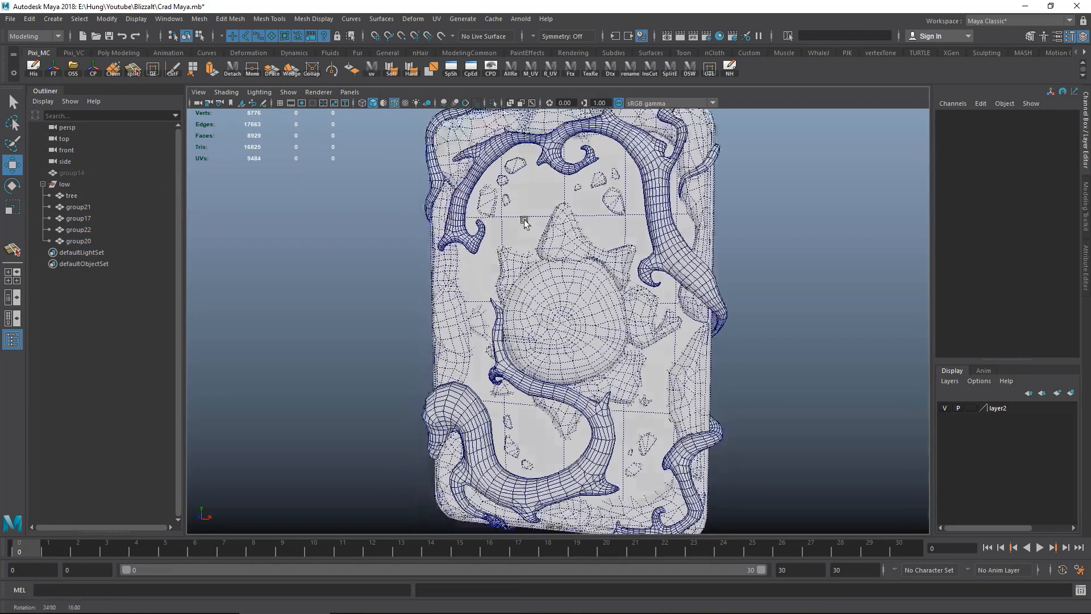
Select all five low-poly parts and check their combined UV layout in the UV Editor.
drag(402, 170, 768, 476)
click(436, 19)
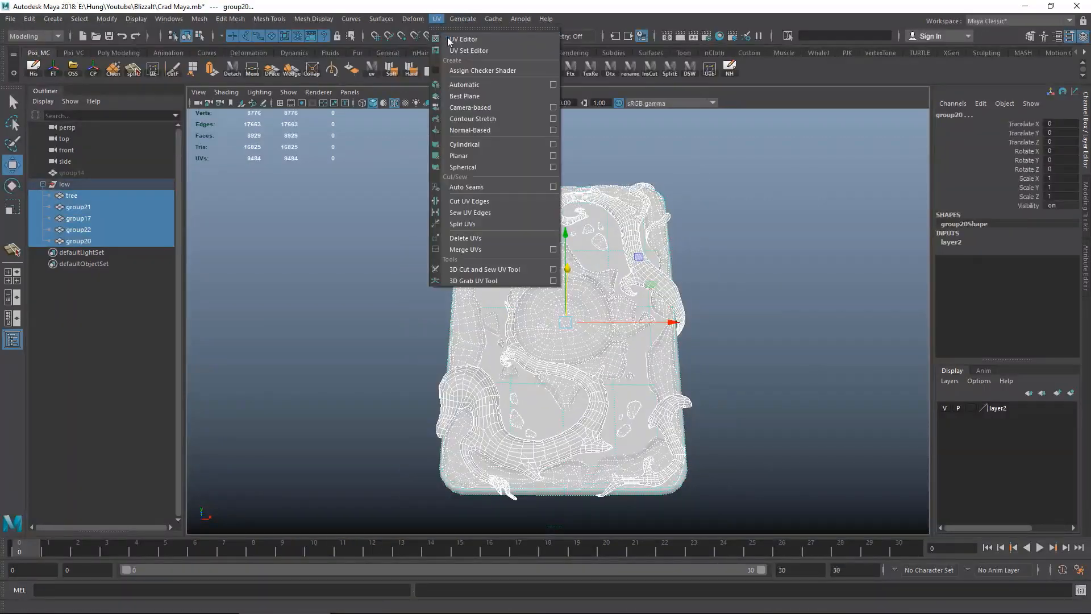
click(462, 37)
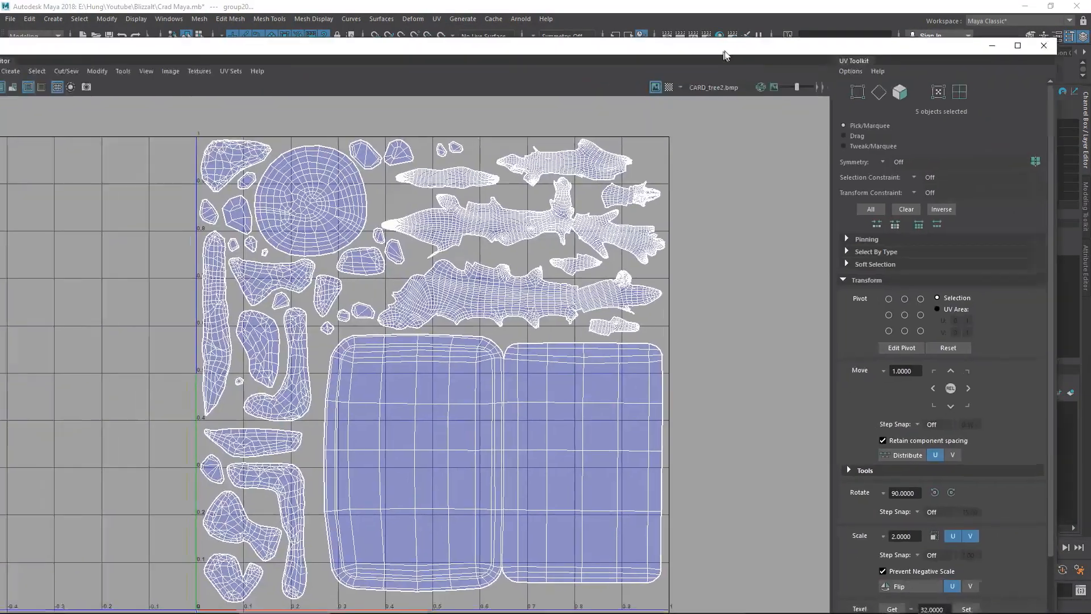
scroll(316, 166, down, 4)
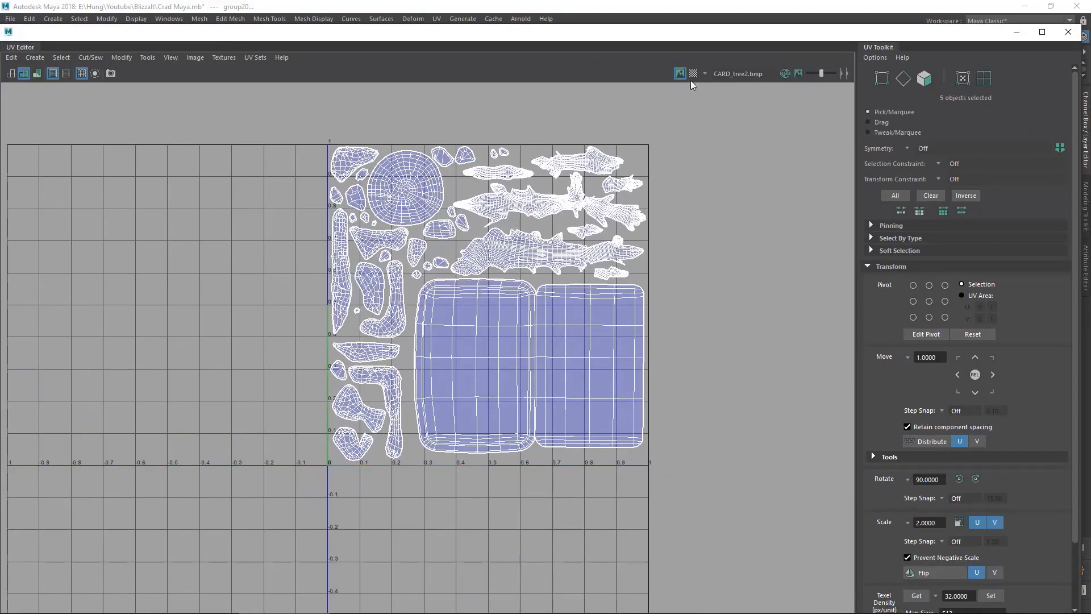
click(1017, 31)
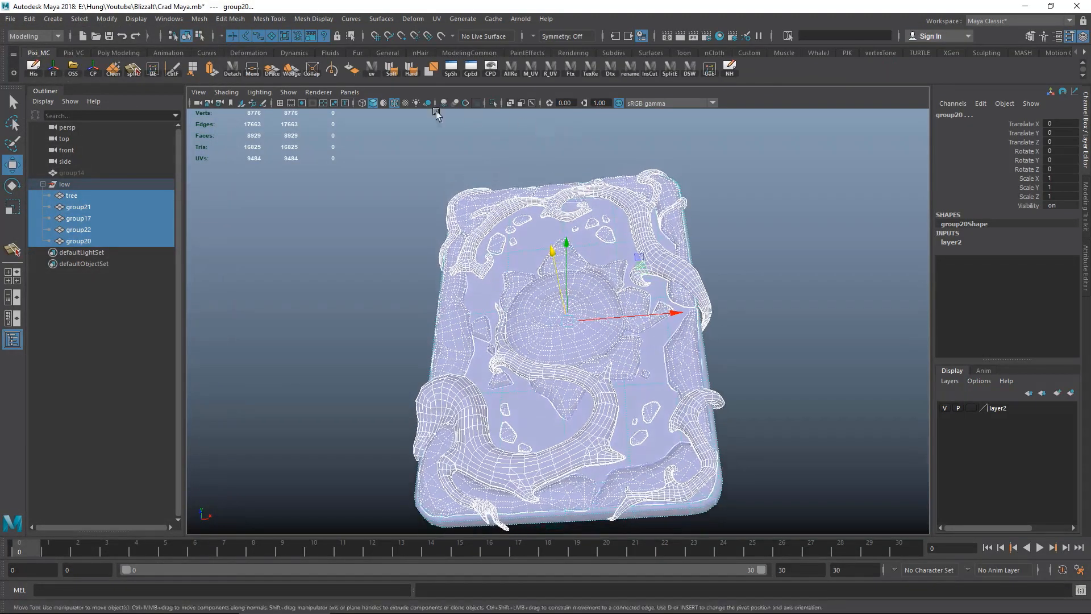
Export the selected low-poly card parts in FBX format, overwriting card_low.fbx.
click(382, 143)
drag(363, 142, 836, 438)
click(11, 19)
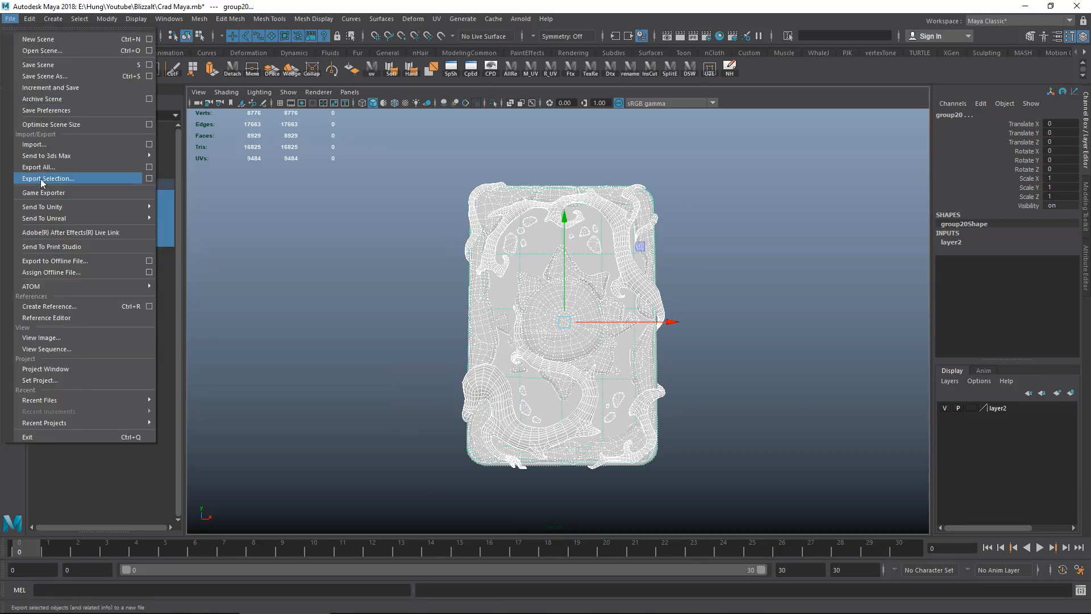
click(41, 179)
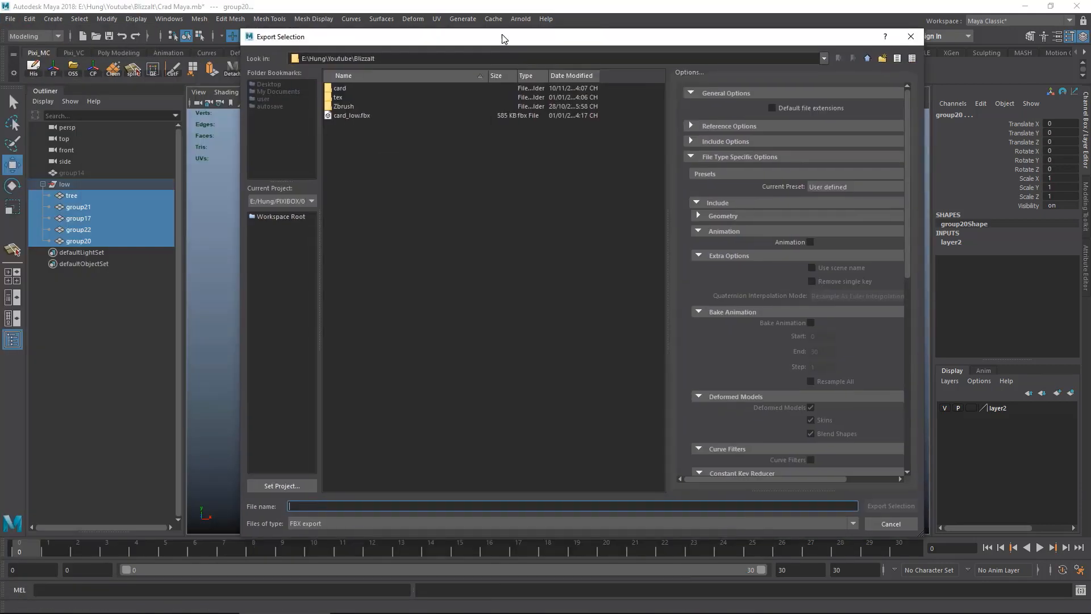
click(353, 115)
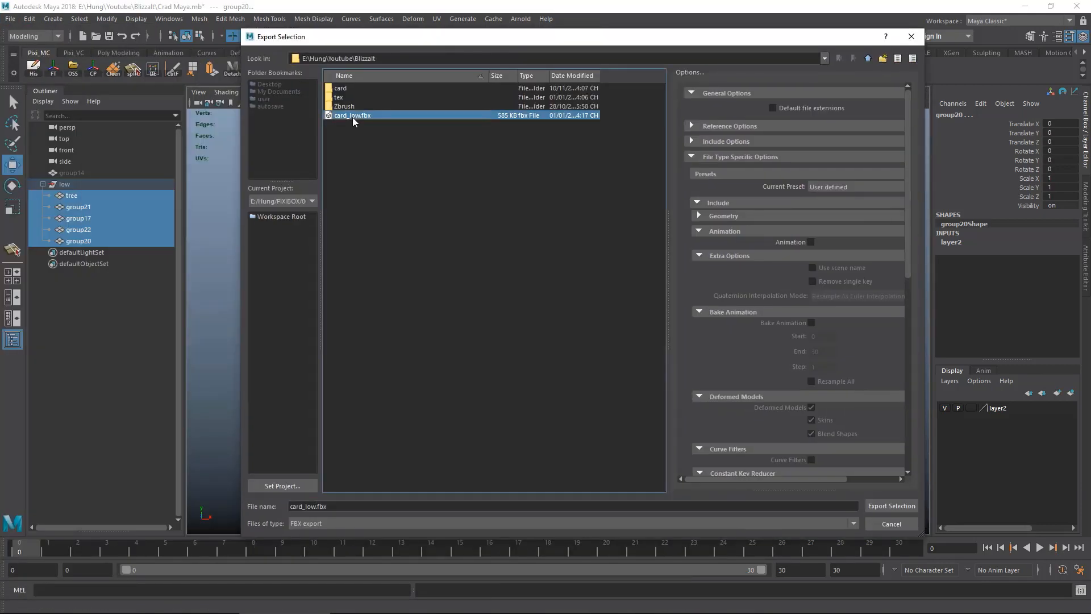
click(891, 506)
click(554, 303)
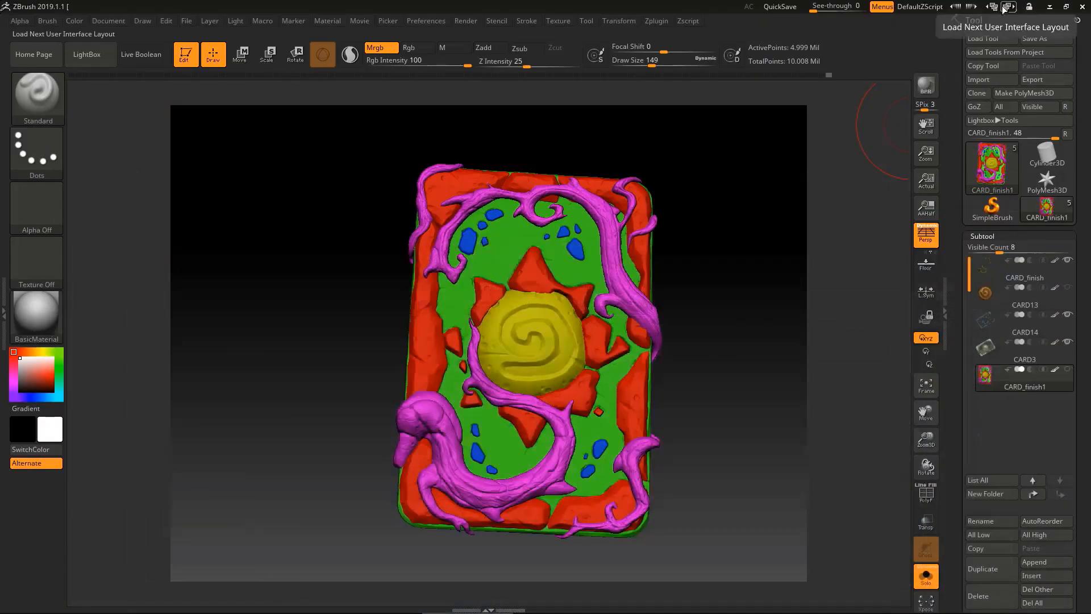
Switch to Substance Painter and start a new project using the Unreal Engine 4 (allegorithmic) template.
click(1050, 7)
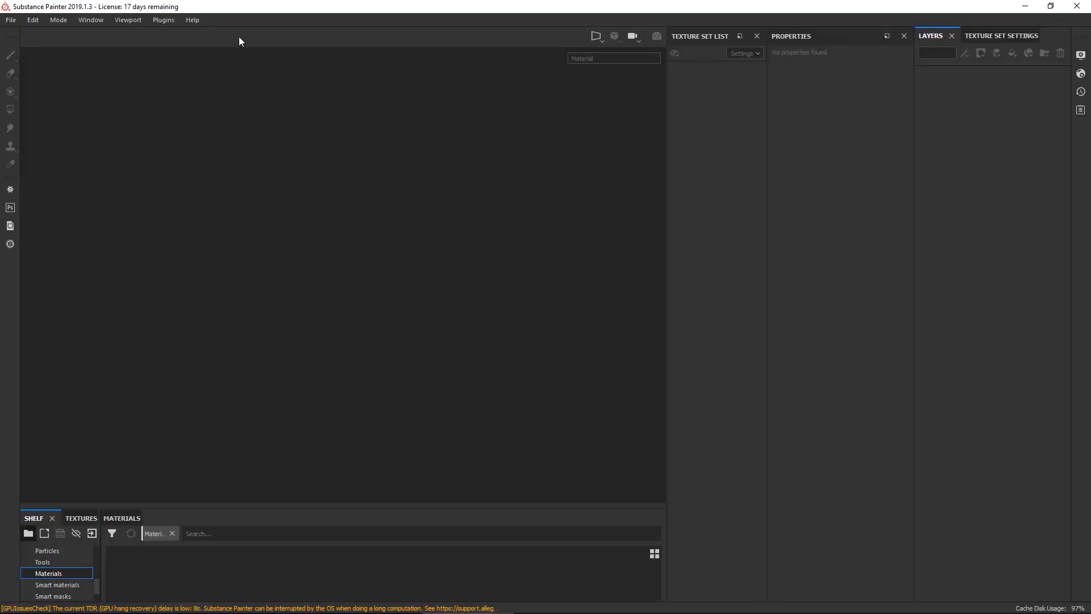
click(11, 20)
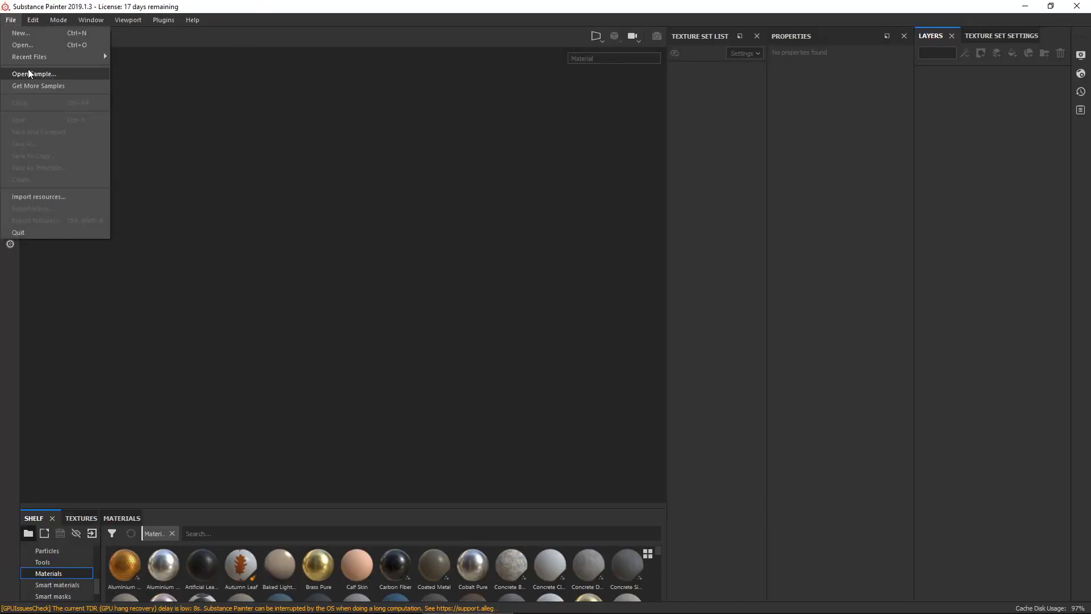
click(34, 33)
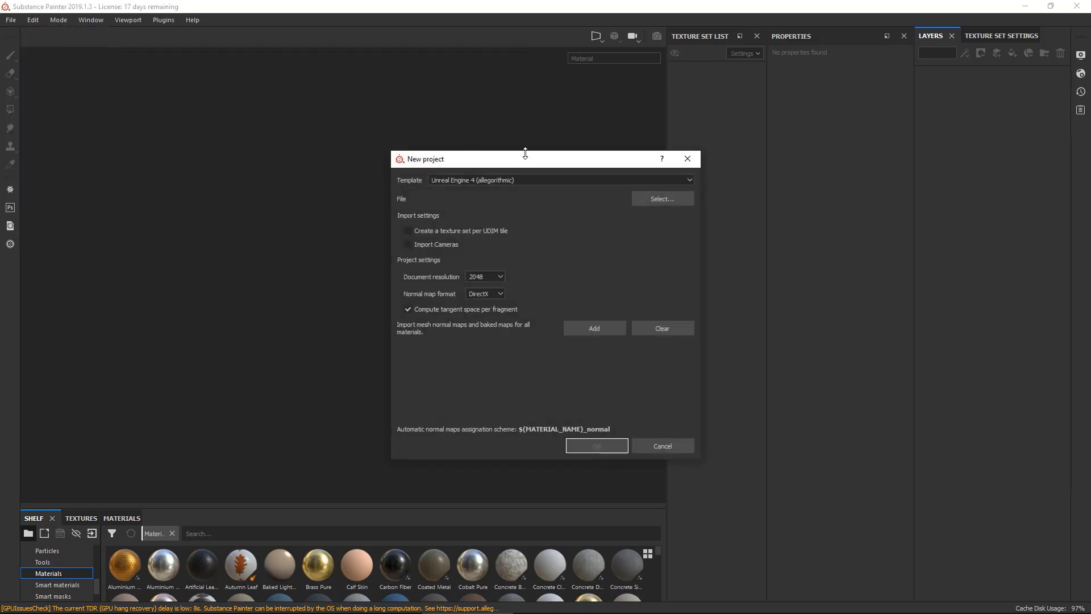
click(530, 179)
click(534, 179)
click(549, 180)
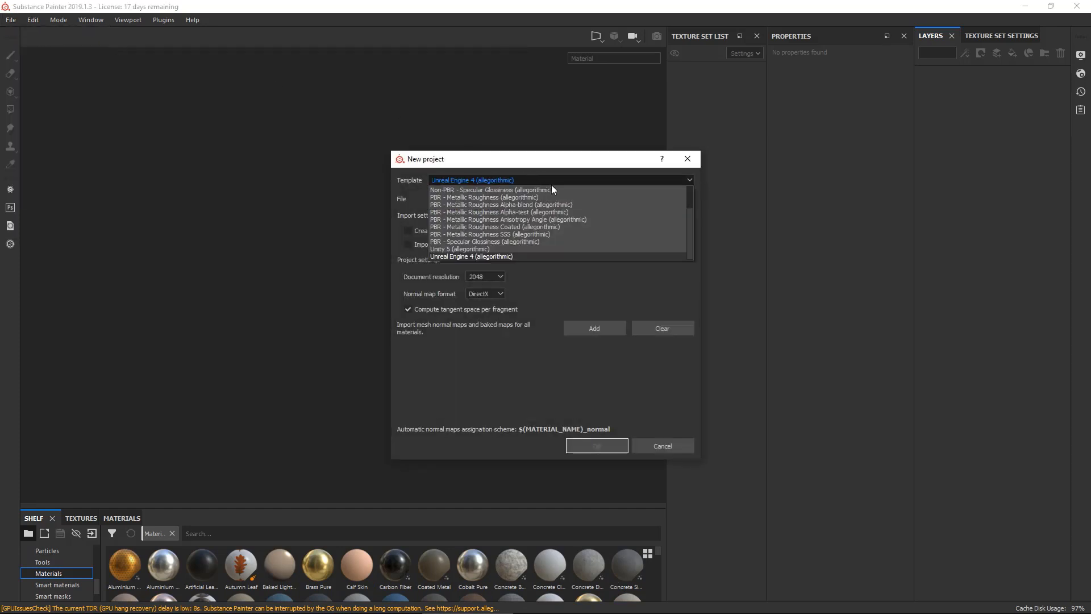
click(482, 257)
Load card_low.fbx as the project mesh and create the project at 2048 resolution with DirectX normals.
click(685, 198)
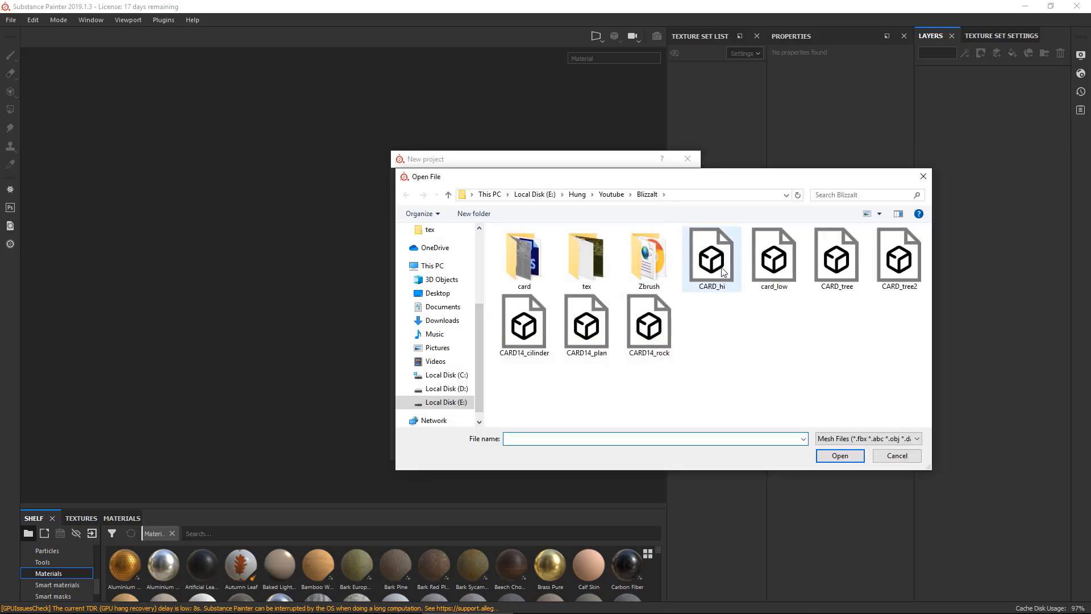
click(773, 261)
click(839, 455)
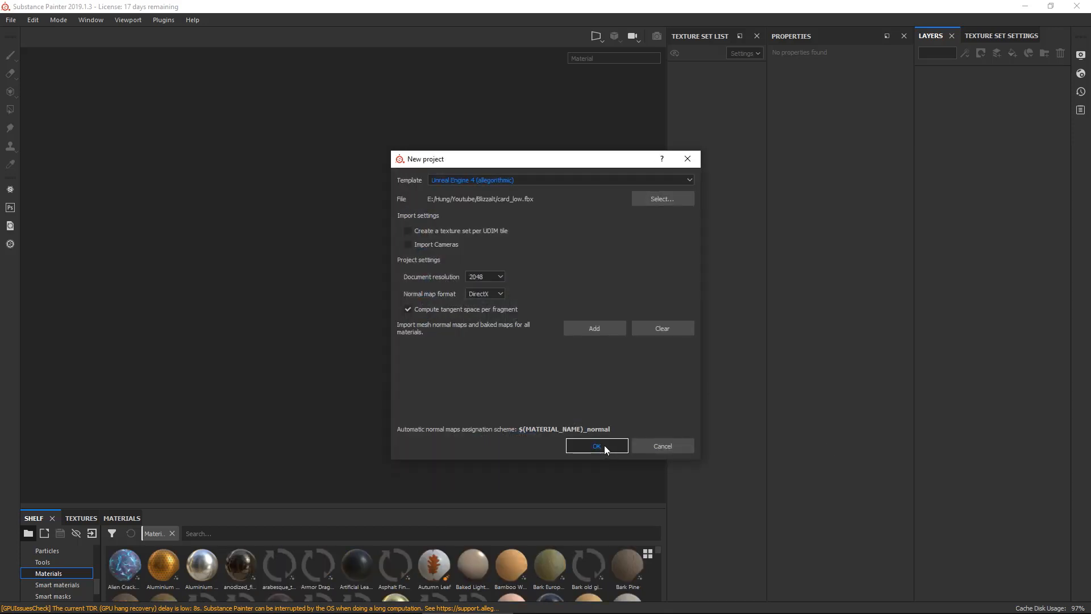
click(604, 447)
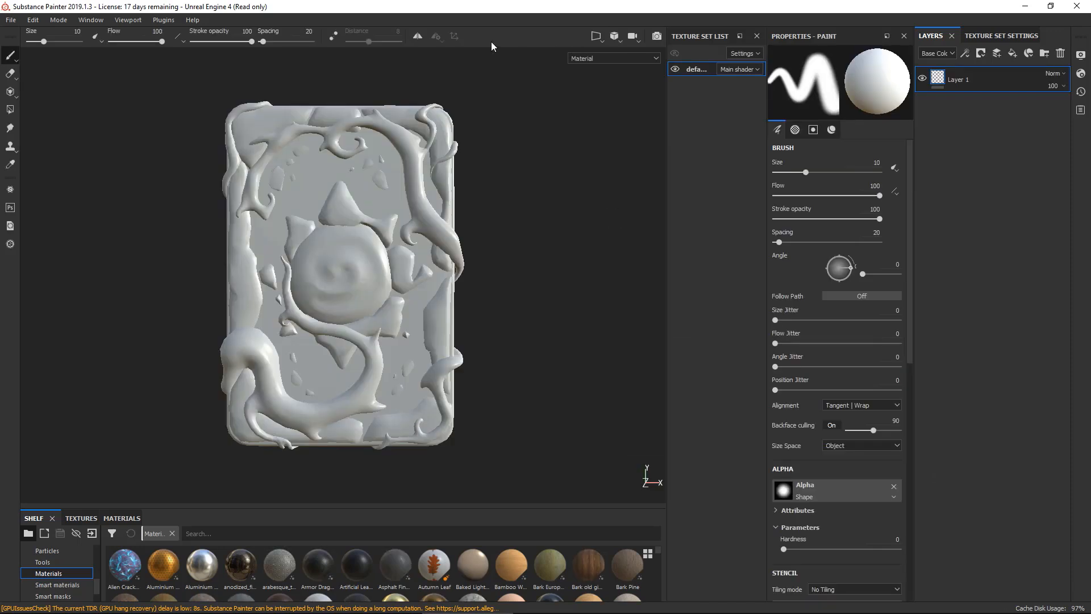
Undock the Texture Set List, widen it to show full names, and switch the viewport display to Base Color.
alt+drag(517, 227, 622, 103)
drag(697, 38, 261, 128)
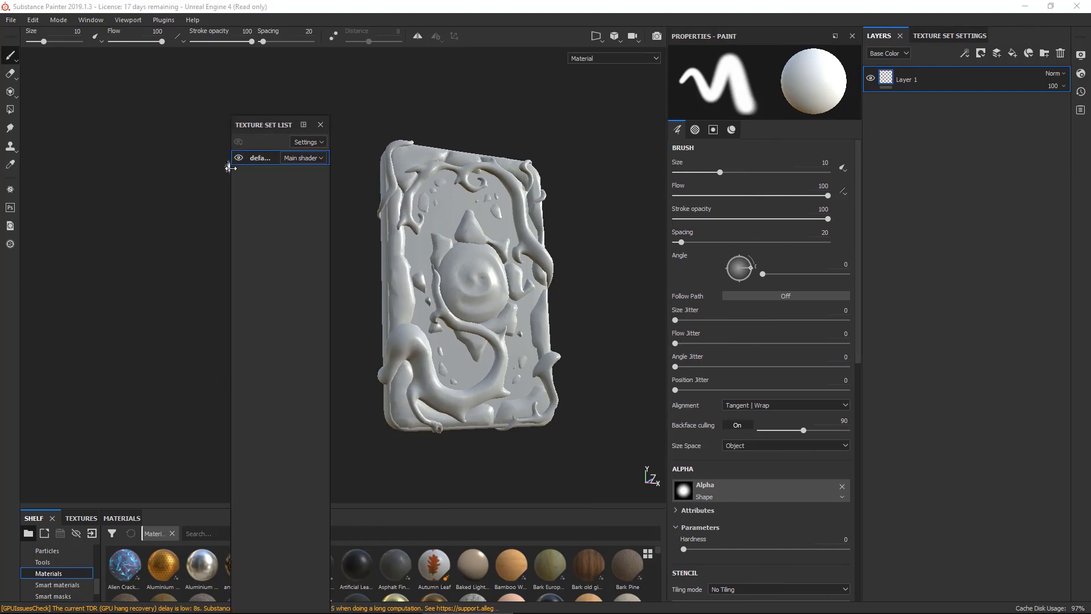
drag(230, 168, 84, 166)
key(c)
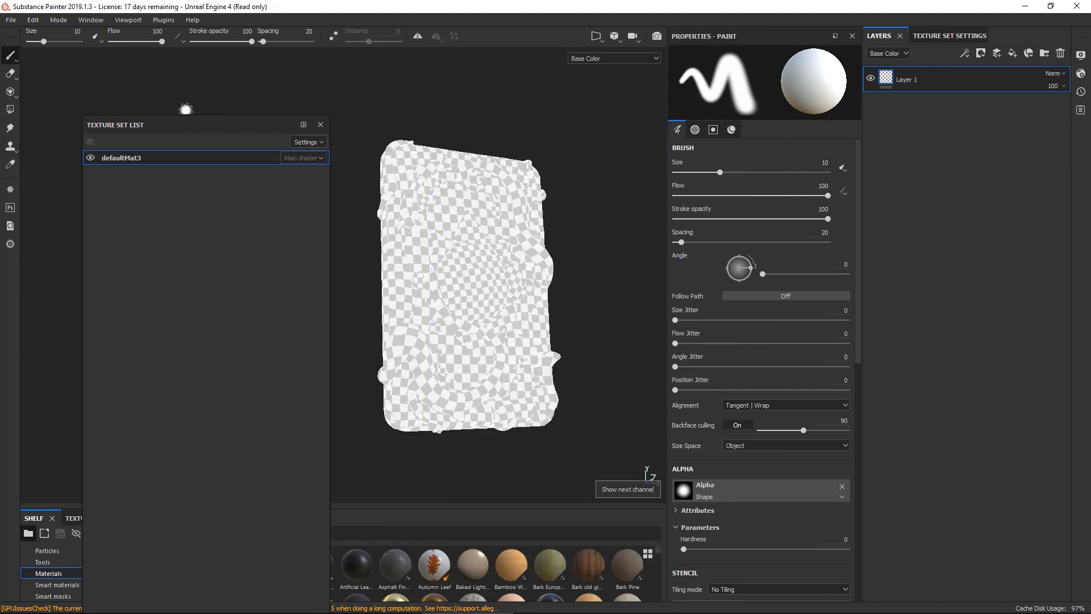
Rename the defaultMat3 texture set as card_style_blizz and close the Texture Set List.
double_click(122, 159)
text(card_)
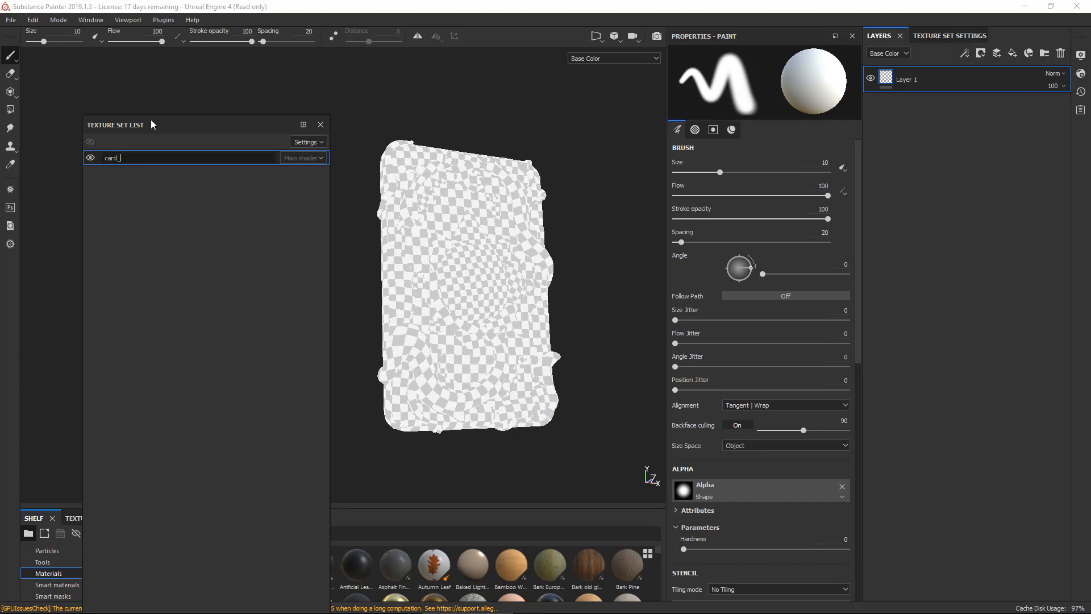
text(style_blizza)
key(Return)
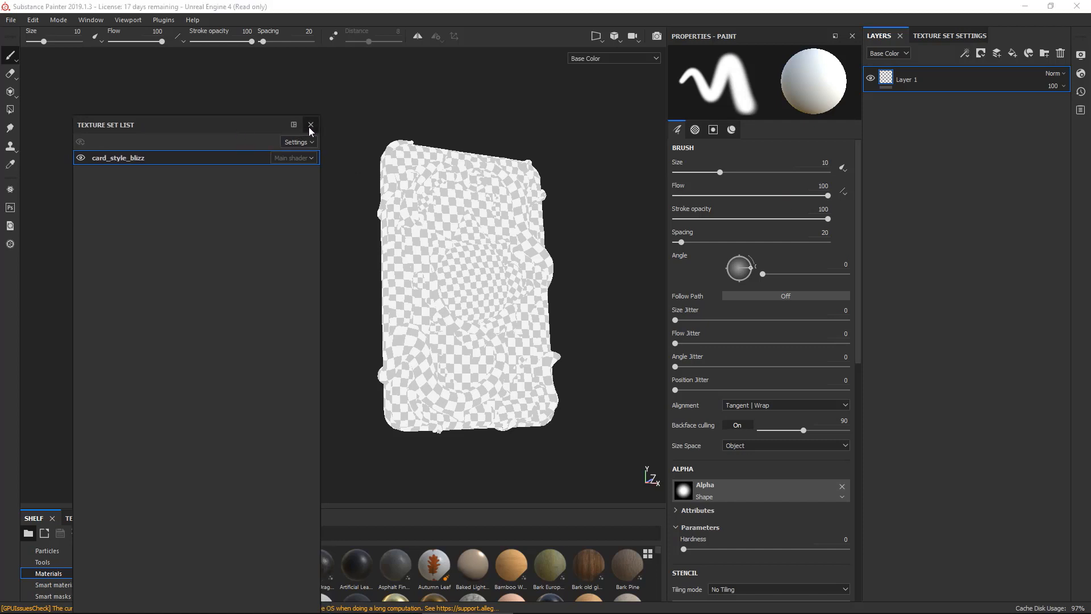
click(310, 126)
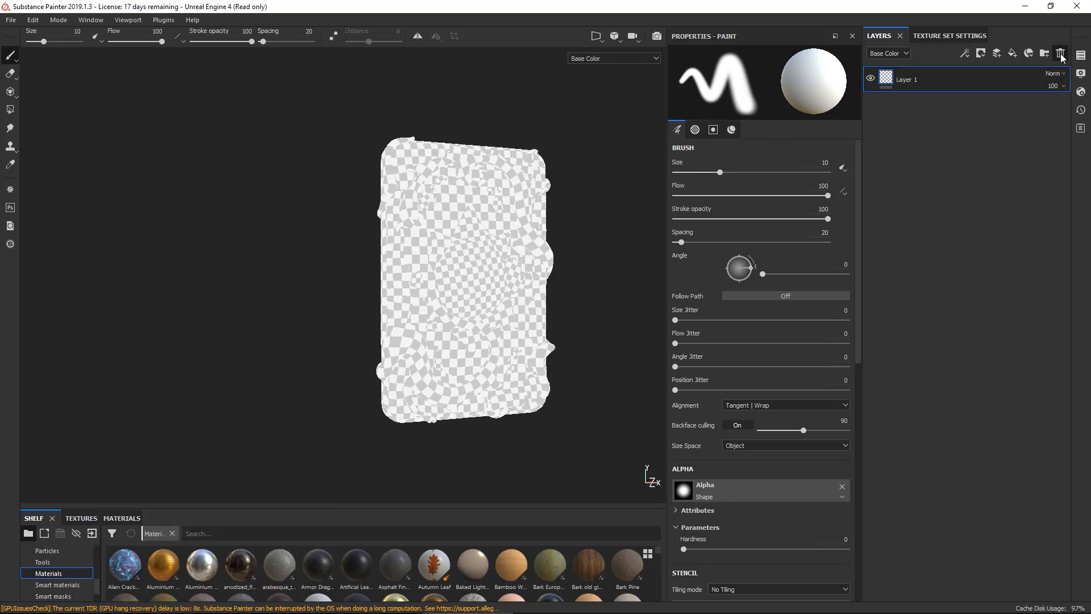
Delete the default paint layer Layer 1 and switch the viewport display to Material.
click(1061, 57)
click(606, 60)
click(597, 74)
Bake all mesh maps for card_style_blizz at 2048, using the CARD_hi file as the high definition mesh.
click(943, 35)
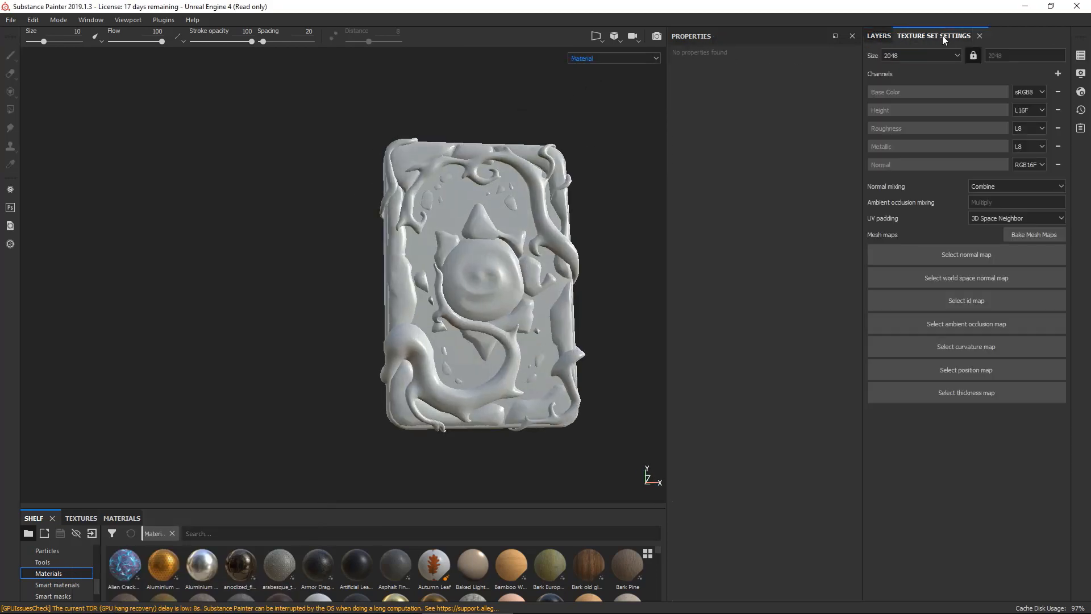
click(1033, 235)
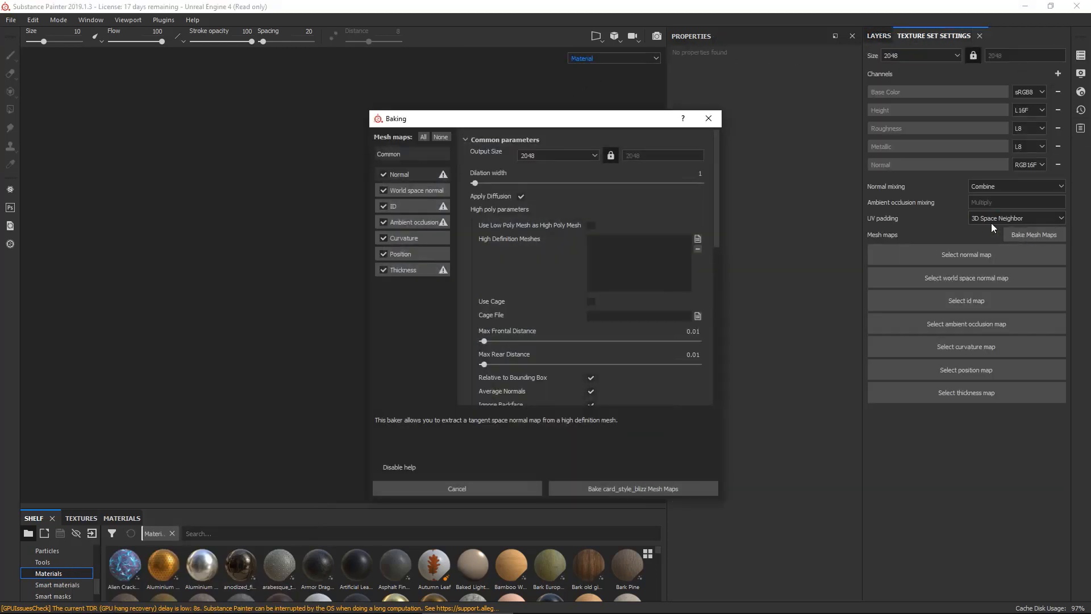
click(700, 238)
click(710, 213)
click(818, 415)
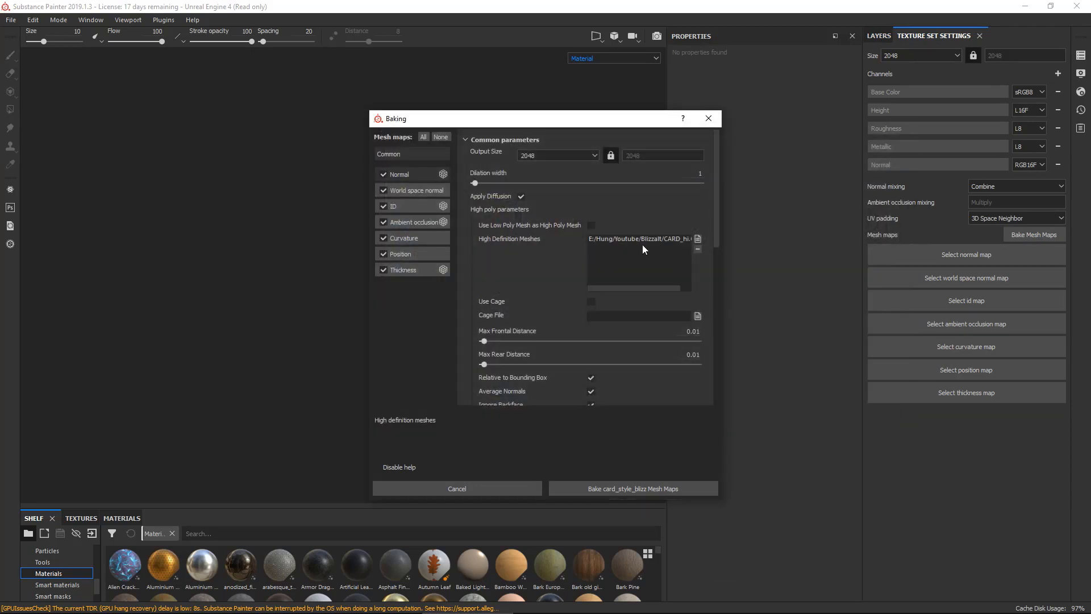
click(645, 489)
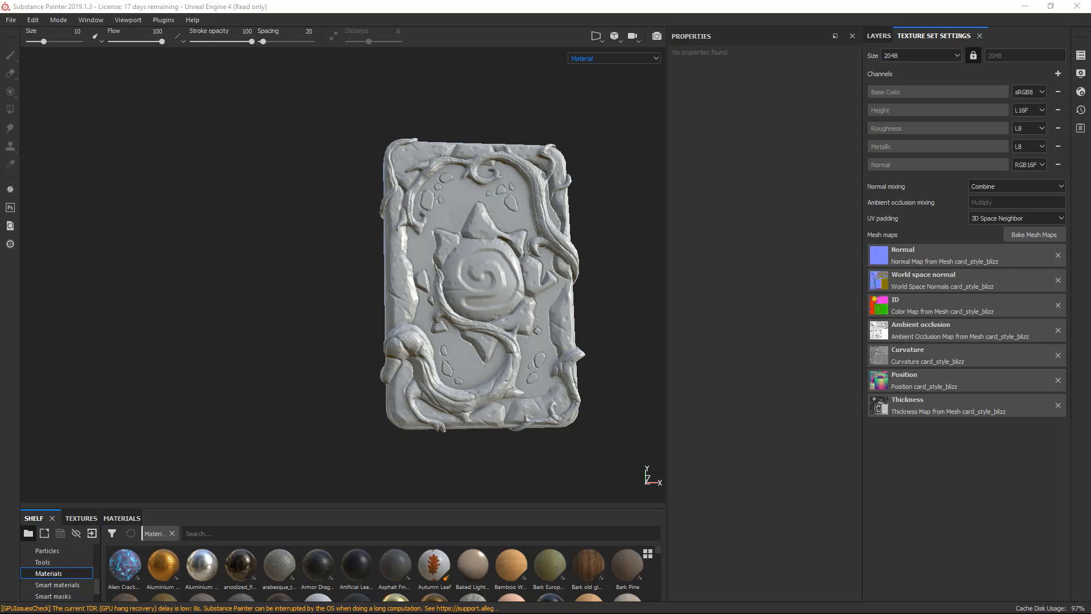
Inspect the baked card in the Base Color, Height and Normal channel views, then return the display to Material.
mouse_move(422, 149)
alt+mouse_down()
mouse_move(370, 224)
mouse_move(432, 171)
alt+mouse_up()
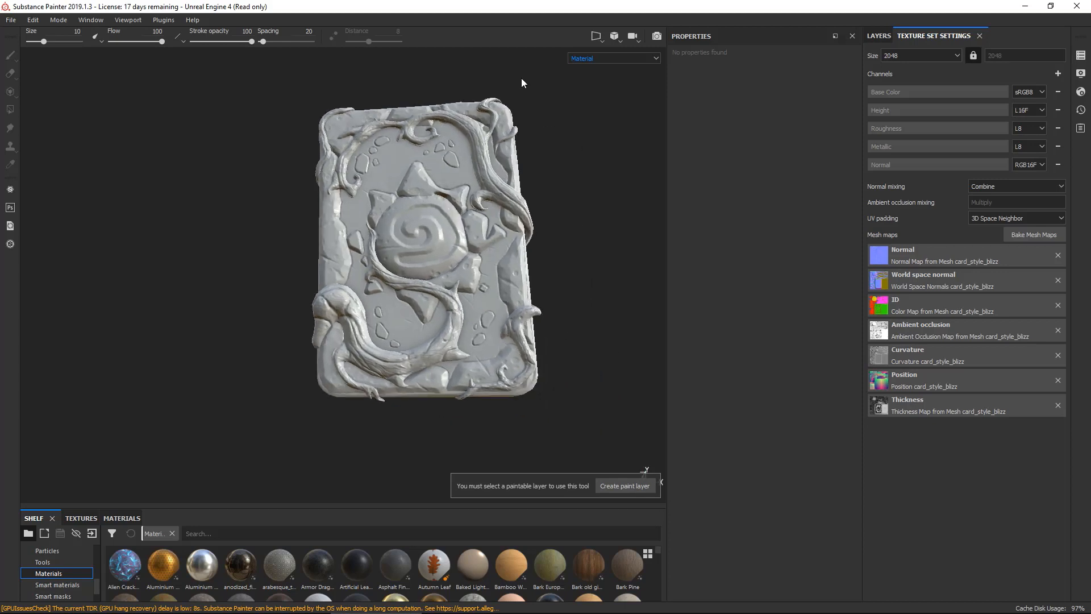
click(604, 59)
click(602, 91)
click(605, 57)
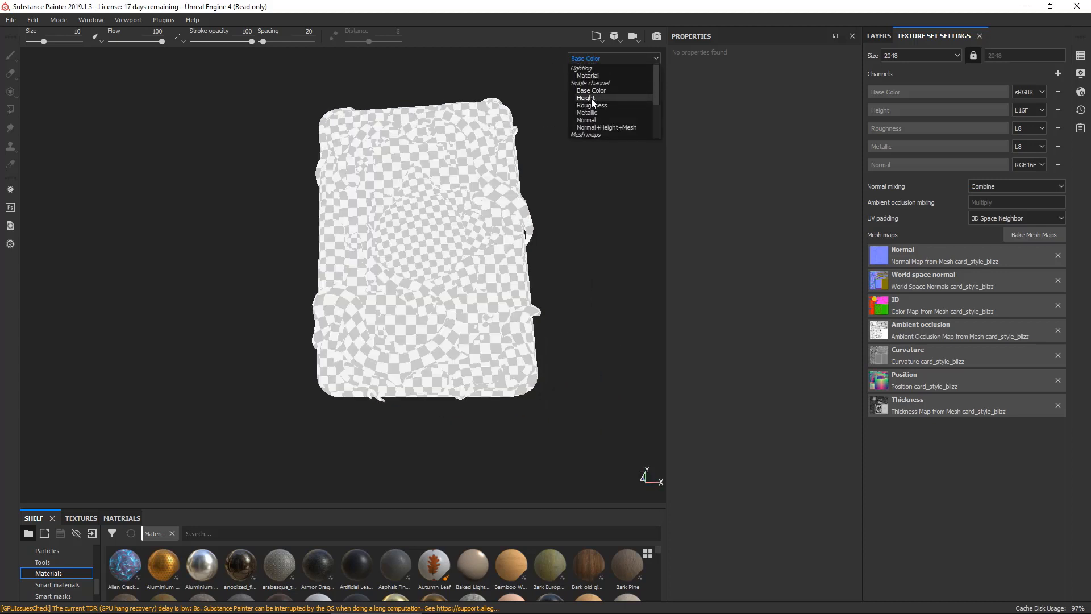
click(592, 97)
click(609, 58)
click(587, 120)
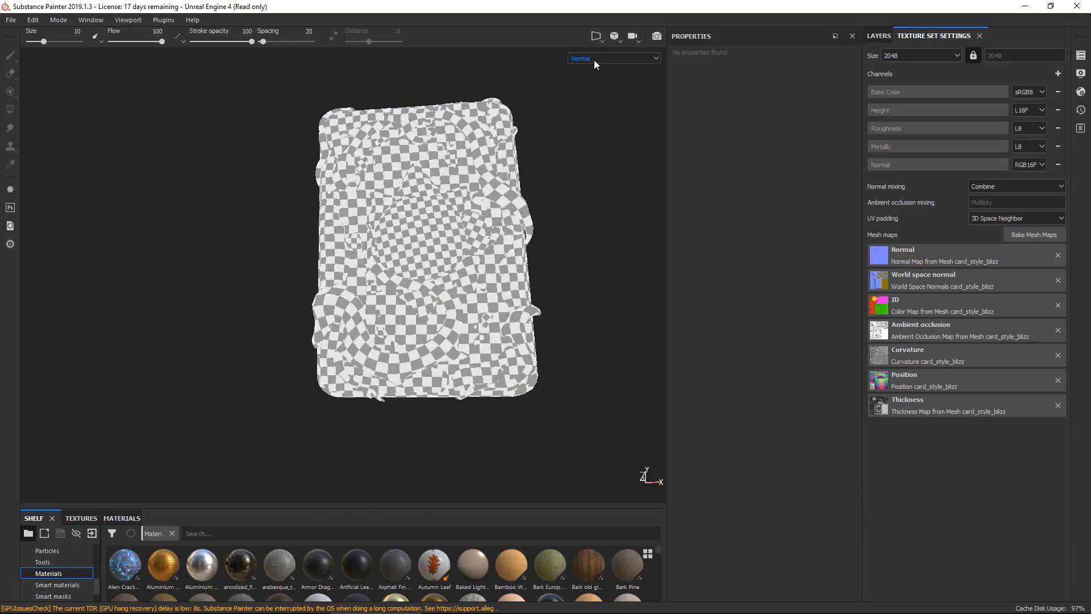
click(602, 59)
click(597, 75)
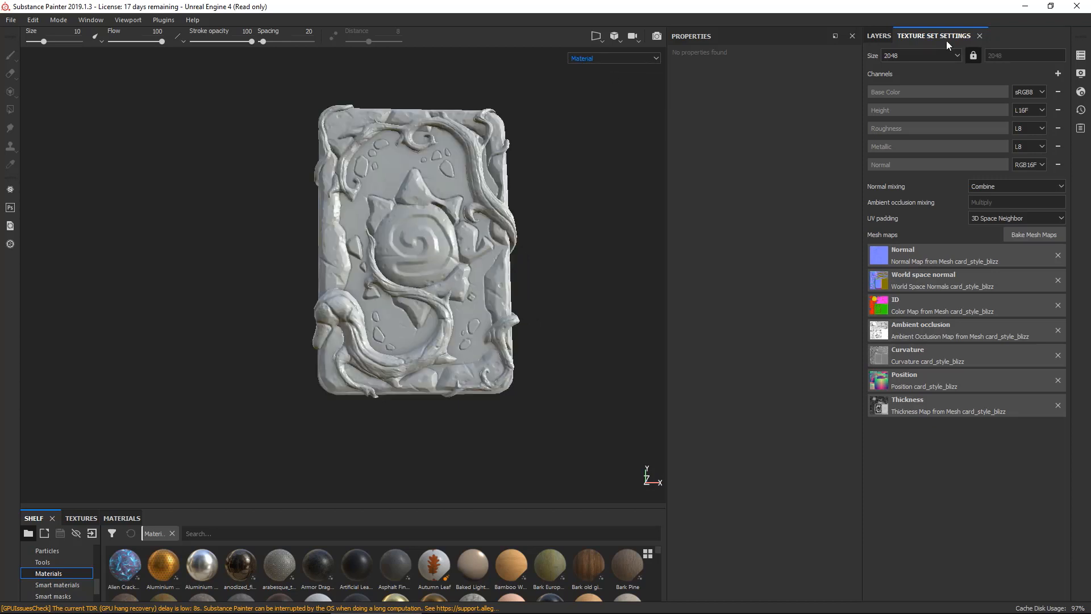
Search the smart materials for rock and add rock_vicnet to the layer stack, enlarging the shelf only for browsing.
click(878, 37)
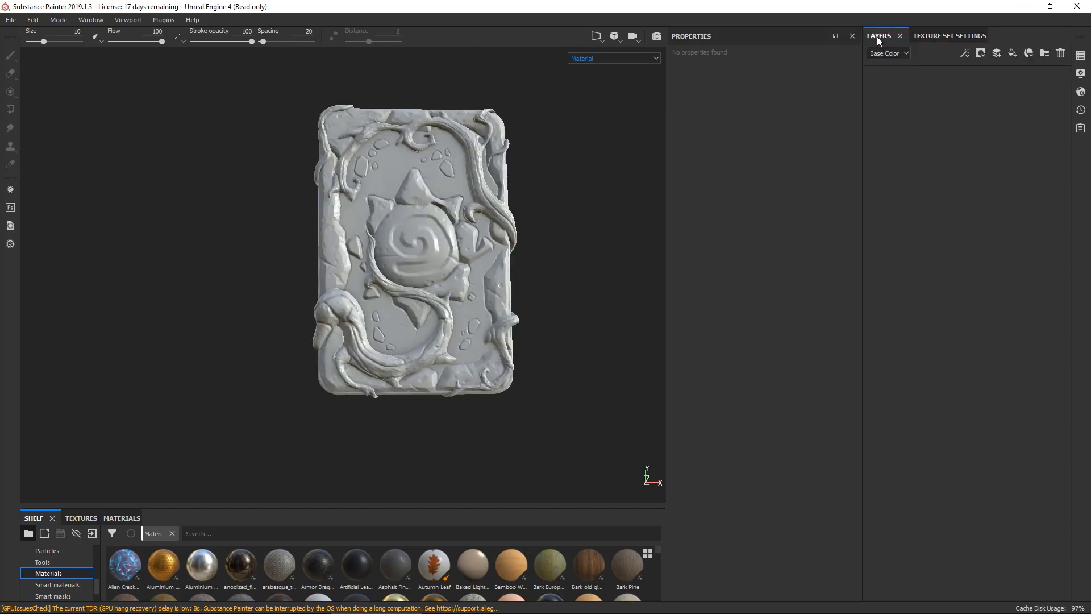
click(70, 585)
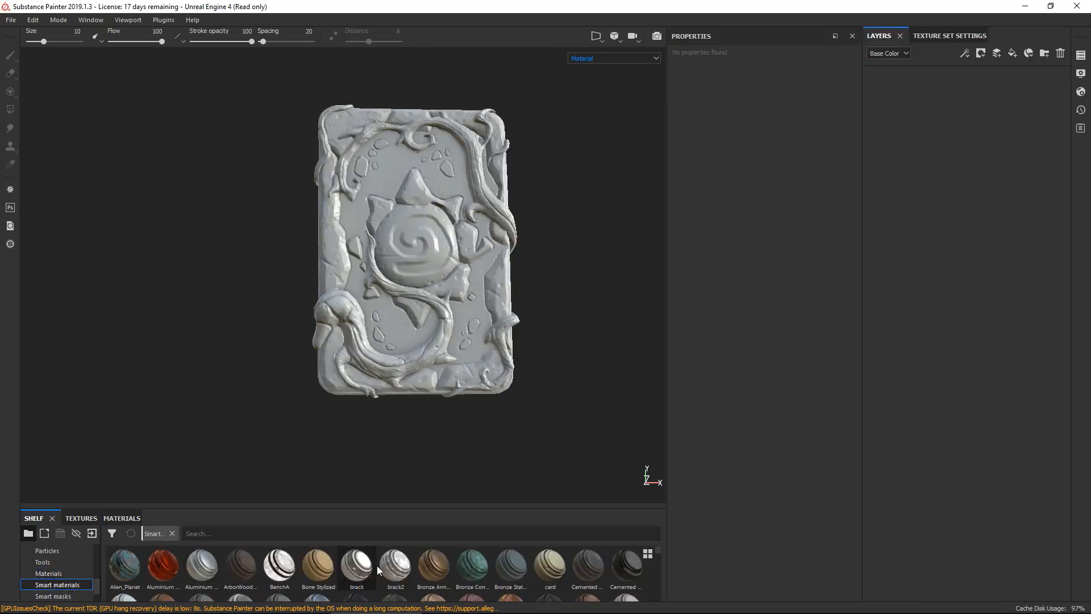
mouse_move(257, 336)
alt+mouse_down()
mouse_move(249, 341)
mouse_move(243, 323)
alt+mouse_up()
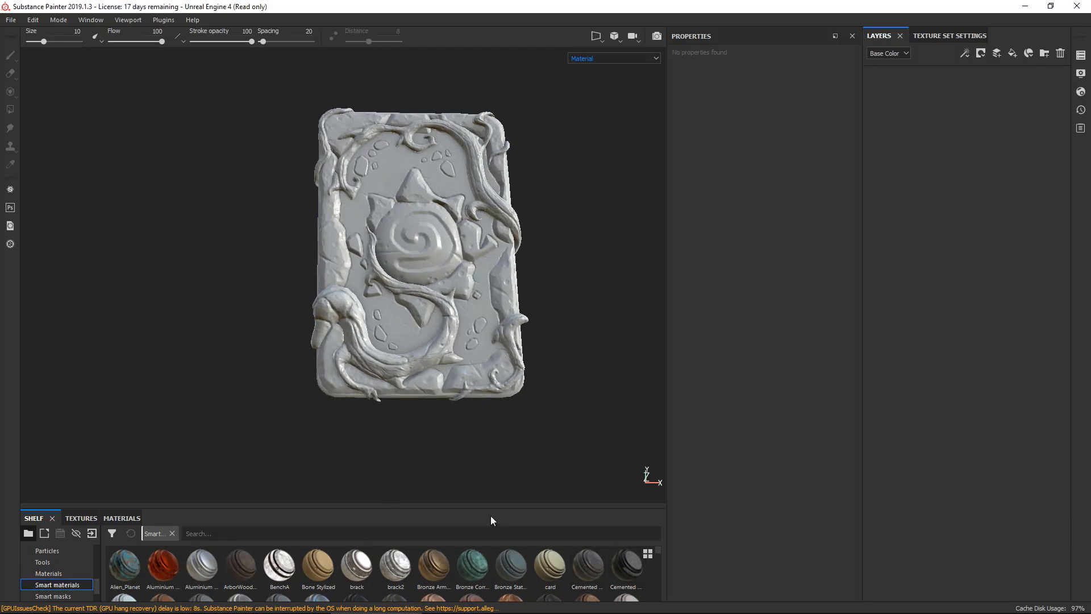
drag(482, 507, 485, 377)
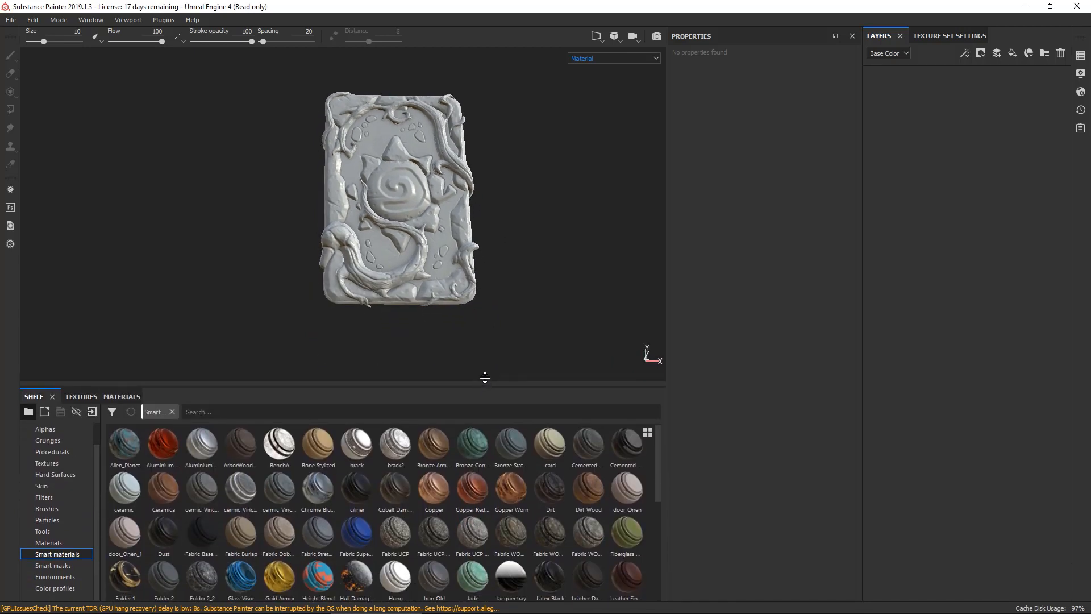
click(283, 403)
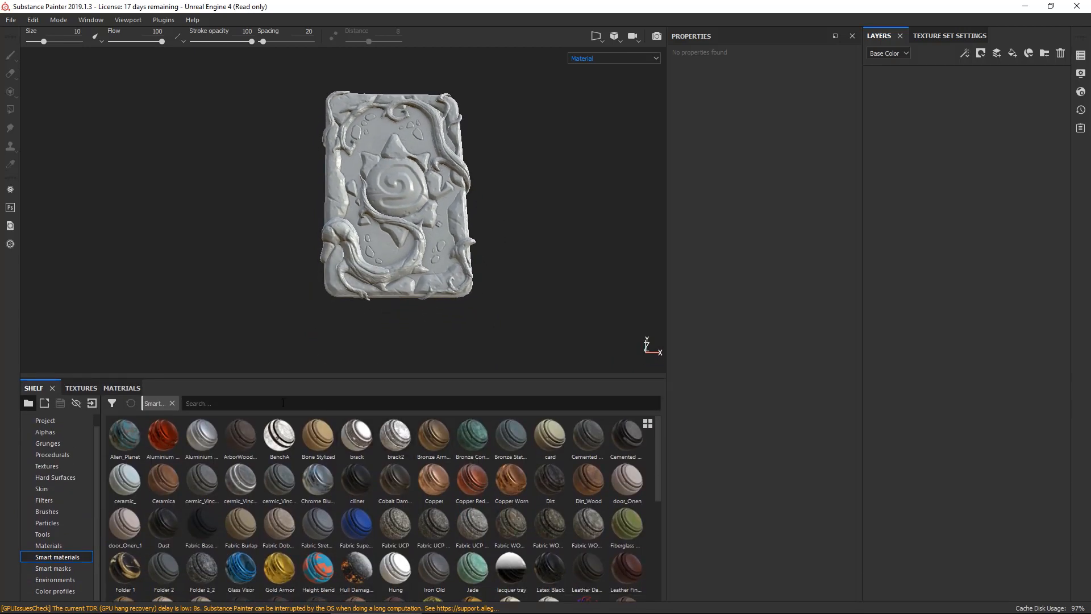
text(rock)
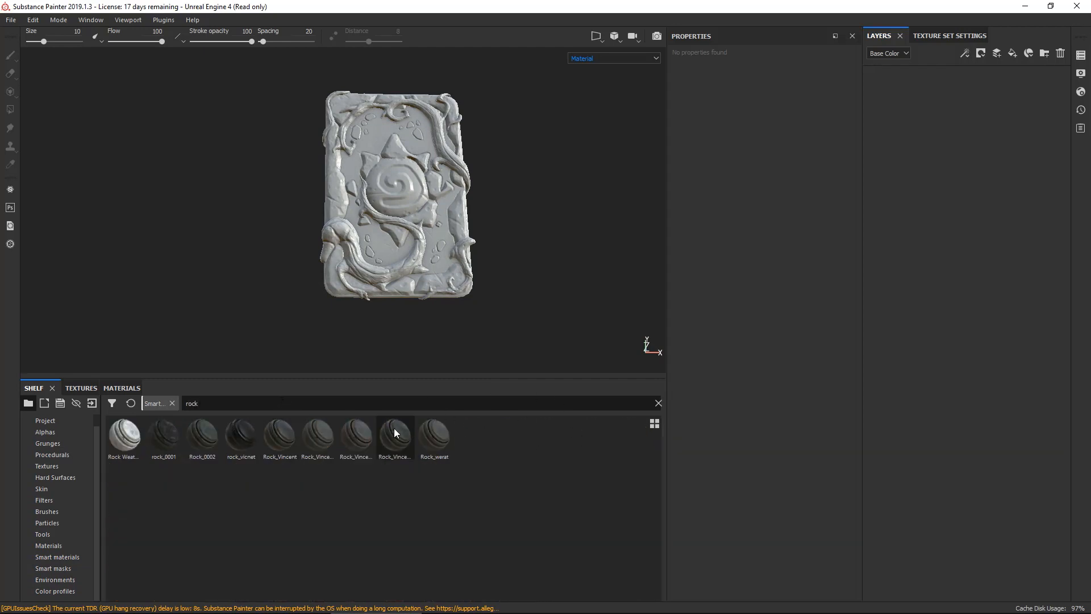
drag(248, 436, 938, 135)
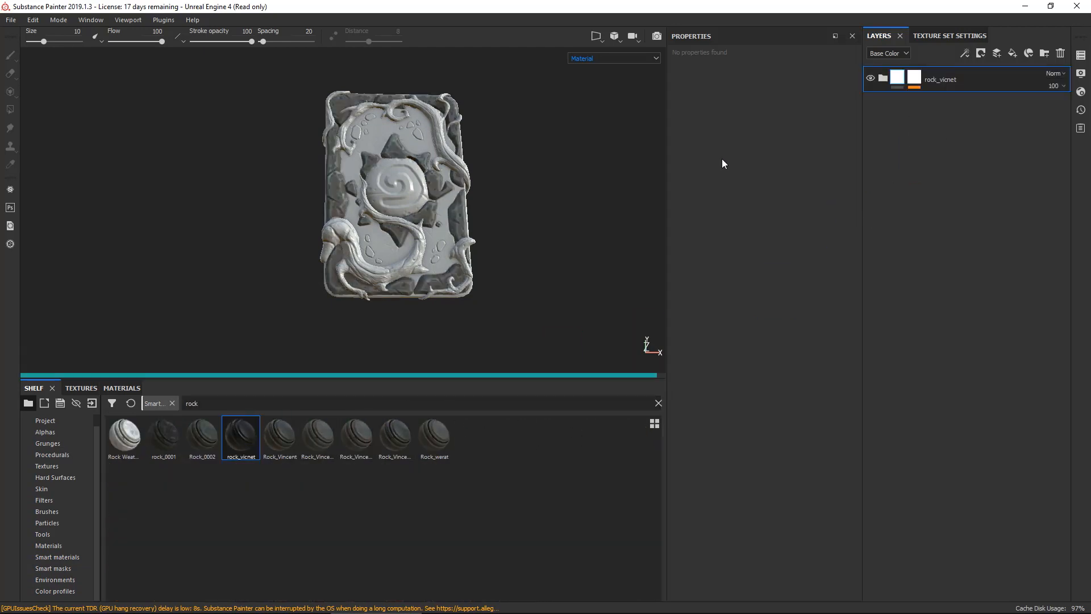
mouse_move(448, 378)
mouse_down()
mouse_move(494, 489)
mouse_move(494, 521)
mouse_up()
Remove the color selection from the rock_vicnet mask and replace it with a white mask to cover the whole card.
click(913, 79)
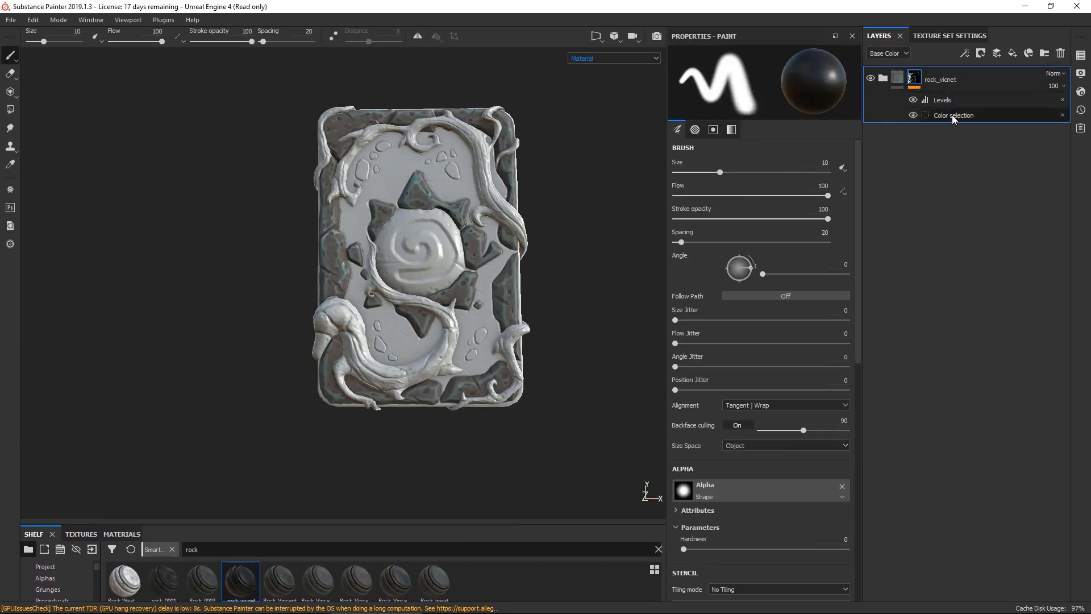
click(953, 115)
click(1063, 115)
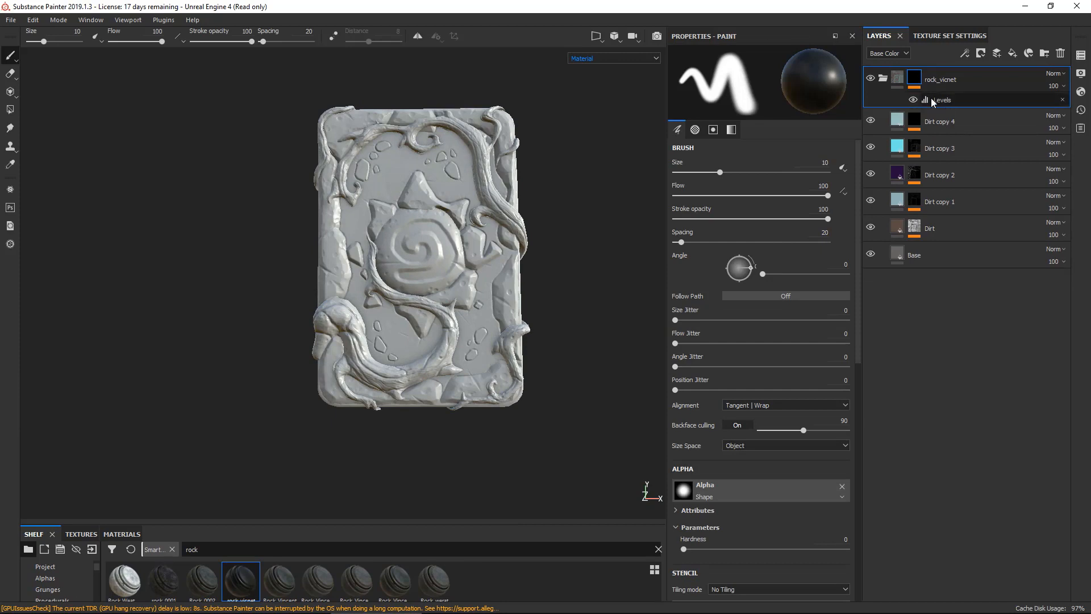
right_click(914, 80)
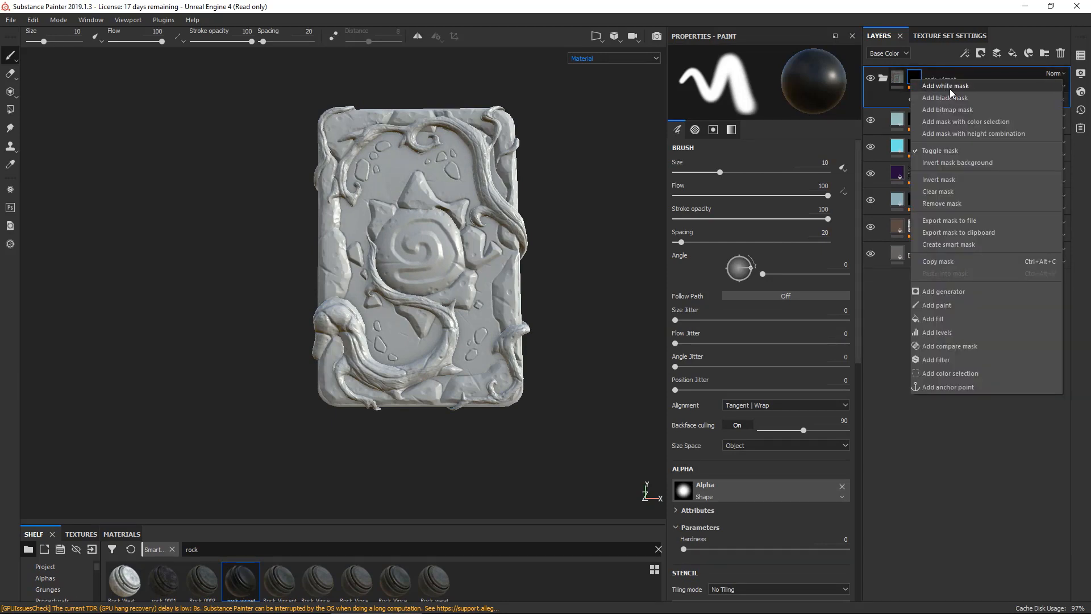
click(945, 86)
scroll(463, 151, up, 3)
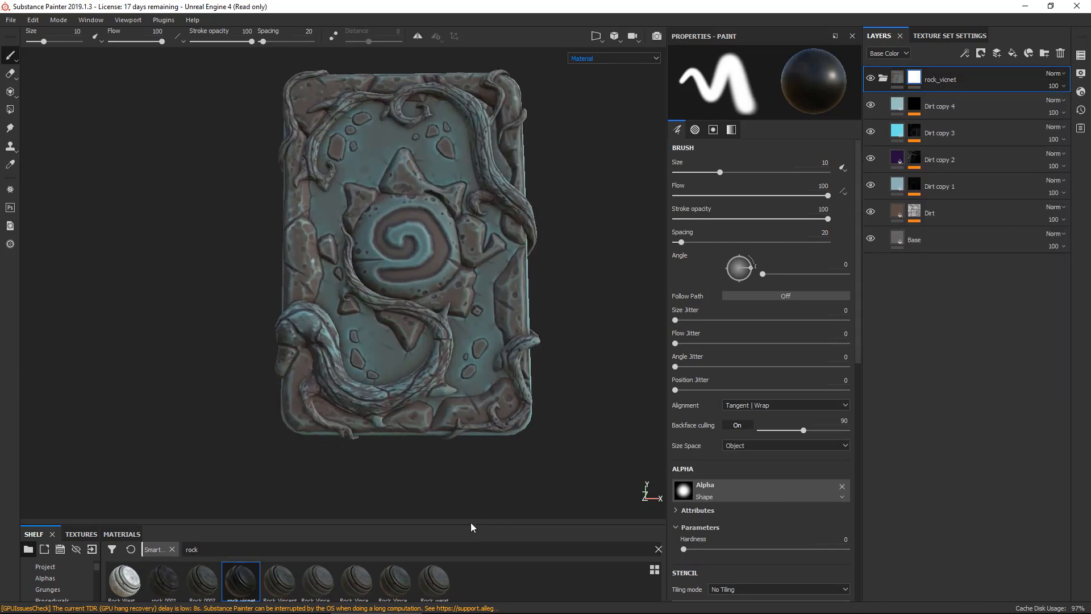
scroll(452, 264, up, 3)
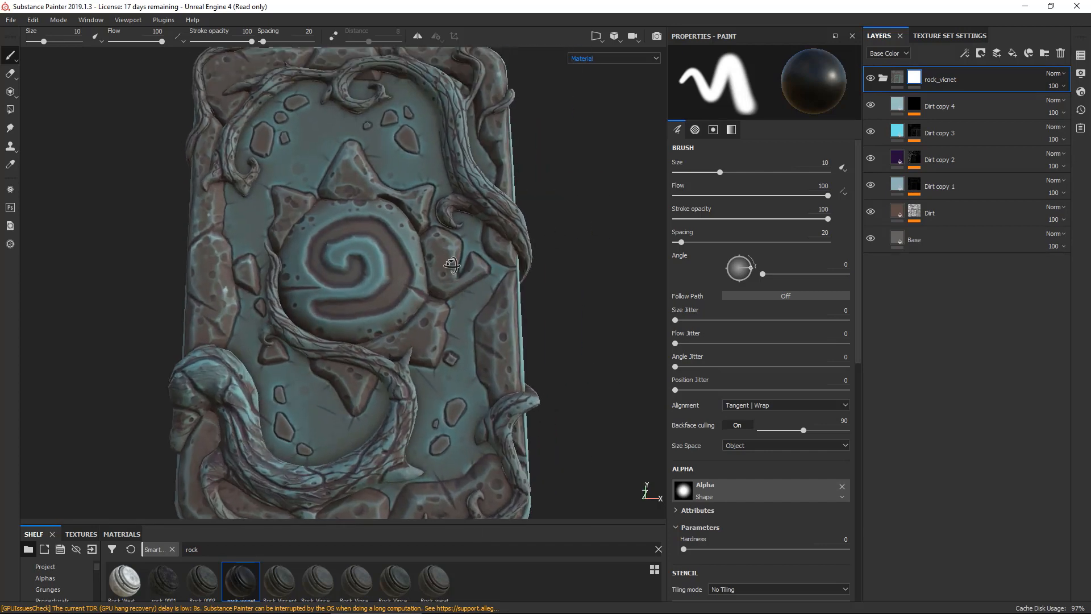
alt+drag(451, 264, 414, 254)
Clear the smart materials filter and the rock search from the shelf, and reframe the whole card.
click(172, 549)
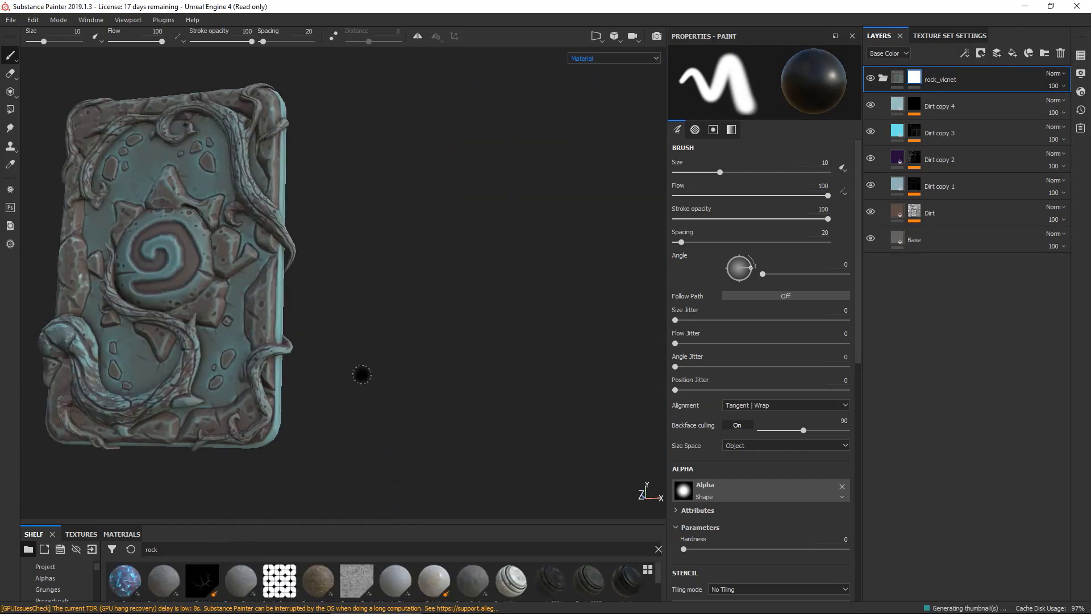
alt+drag(362, 375, 372, 372)
click(658, 550)
alt+drag(414, 335, 362, 279)
alt+middle_drag(361, 279, 526, 295)
alt+right_drag(526, 296, 391, 275)
alt+drag(391, 275, 455, 268)
alt+right_drag(455, 268, 340, 227)
alt+middle_drag(339, 226, 386, 220)
click(898, 81)
right_click(914, 81)
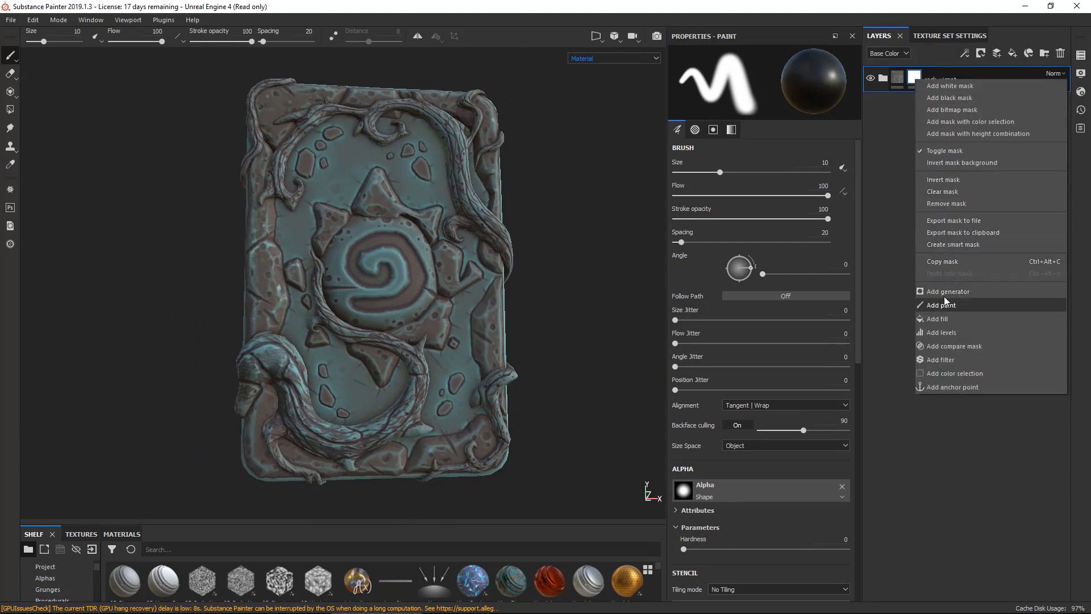
click(901, 152)
Hide the Dirt layers in the rock_vicnet folder and show them again one by one to examine each layer's contribution.
click(873, 79)
click(882, 78)
click(872, 80)
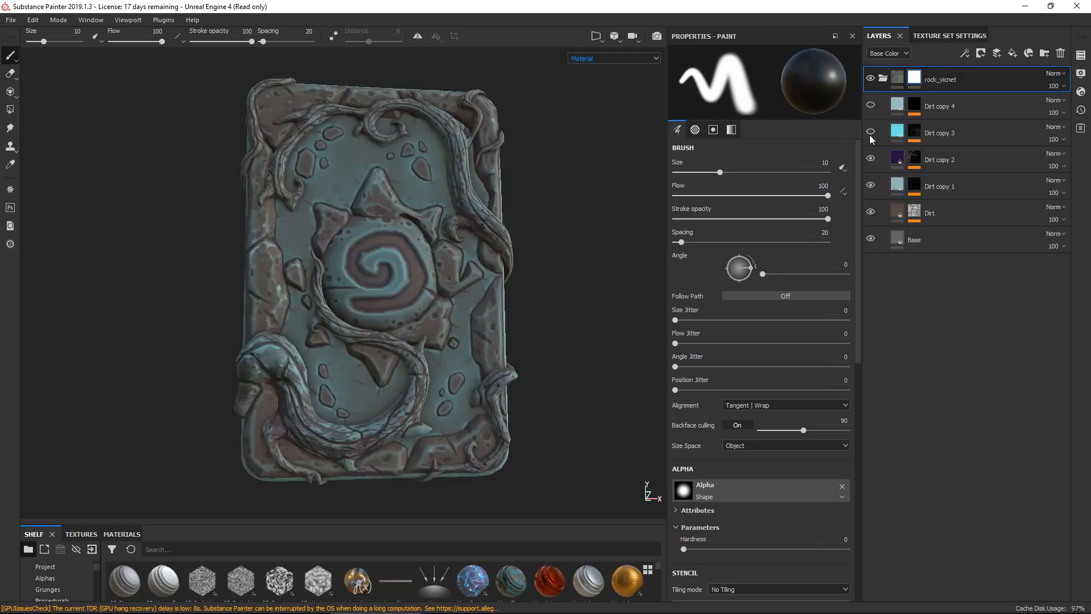
click(871, 212)
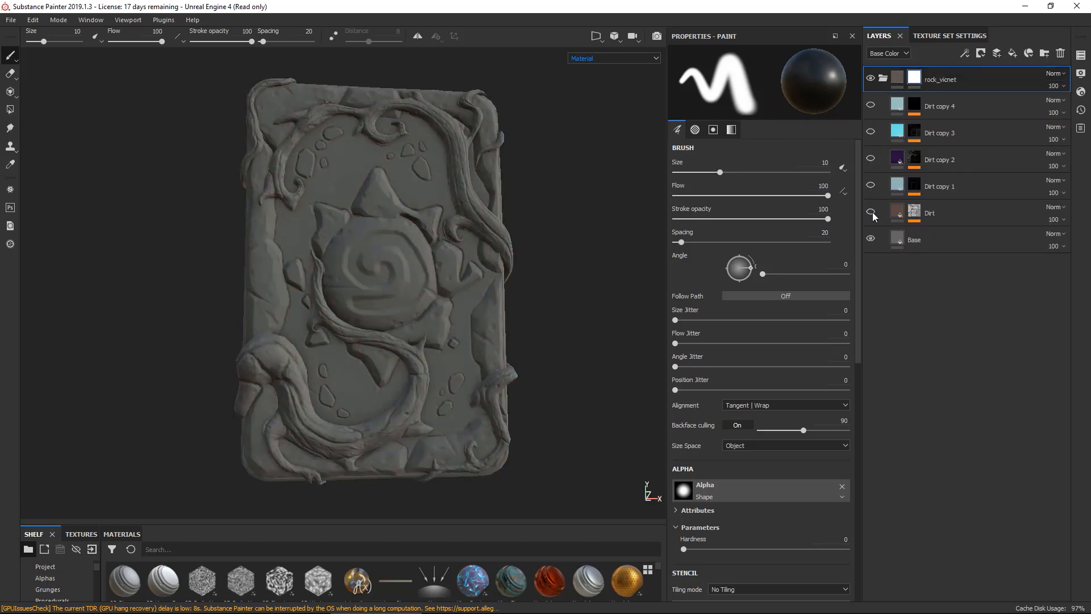
click(871, 185)
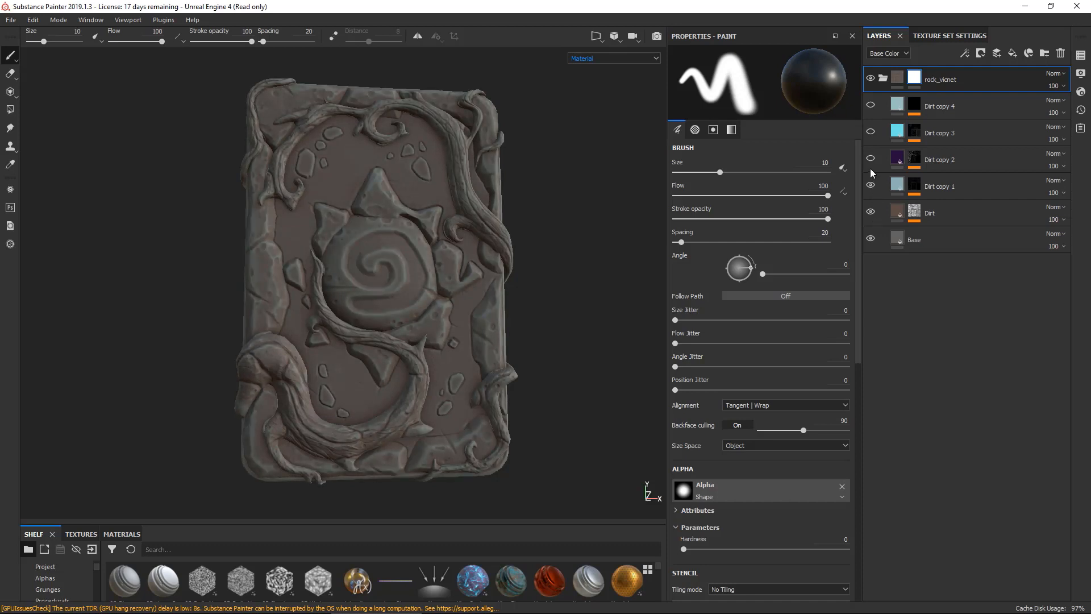
click(871, 132)
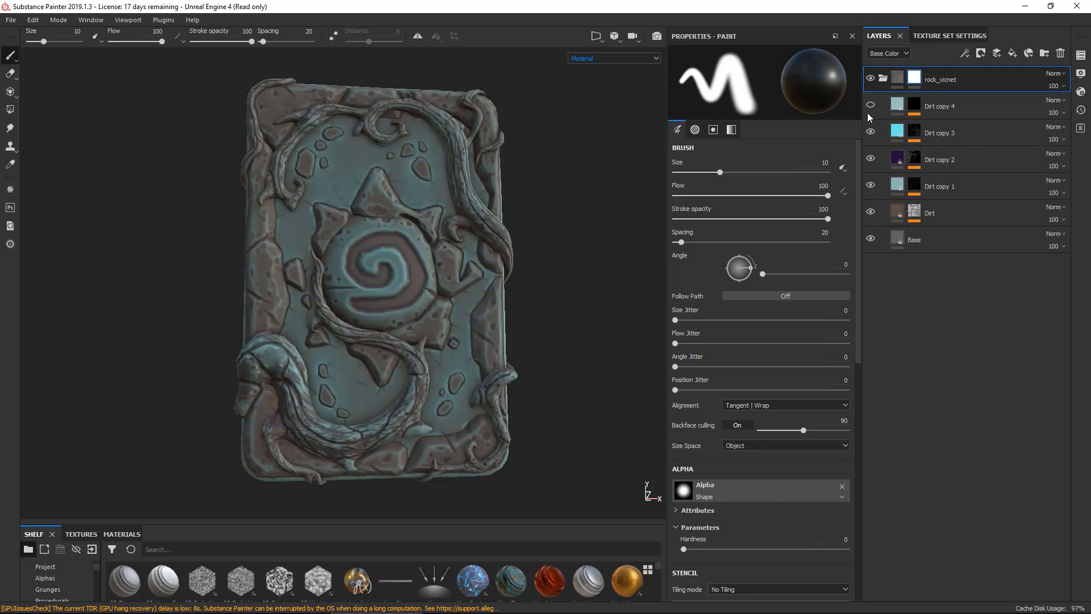
click(871, 105)
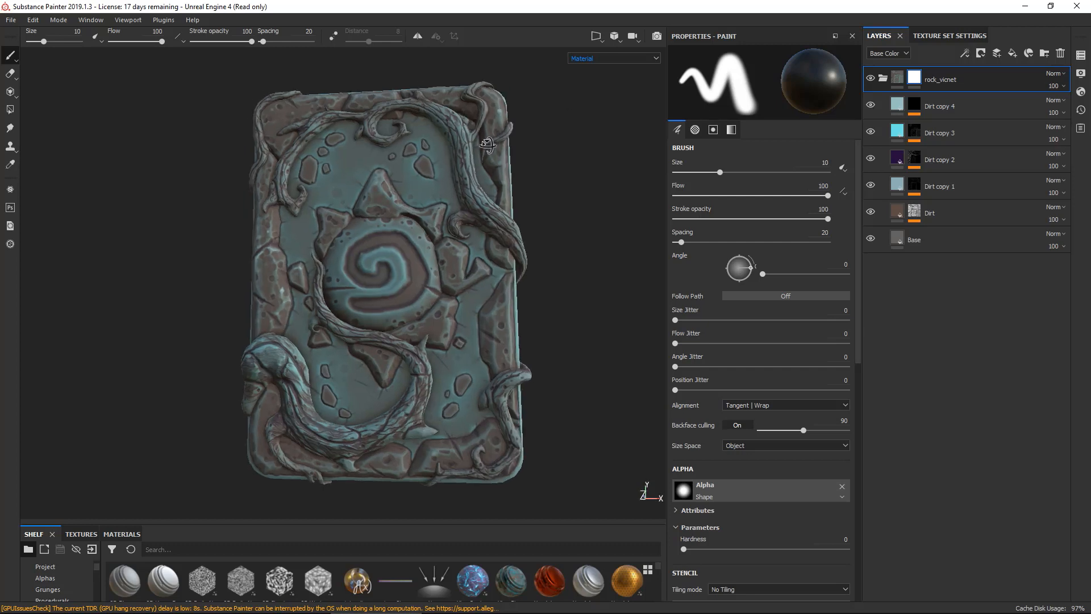
click(881, 79)
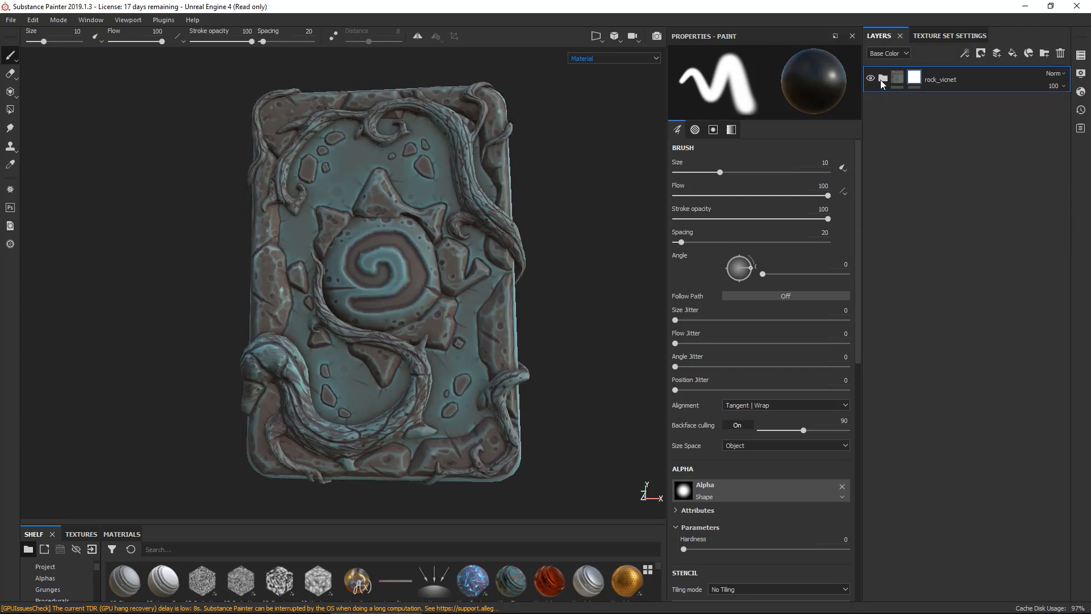
Duplicate the rock_vicnet folder and rename the copy as tree.
right_click(939, 78)
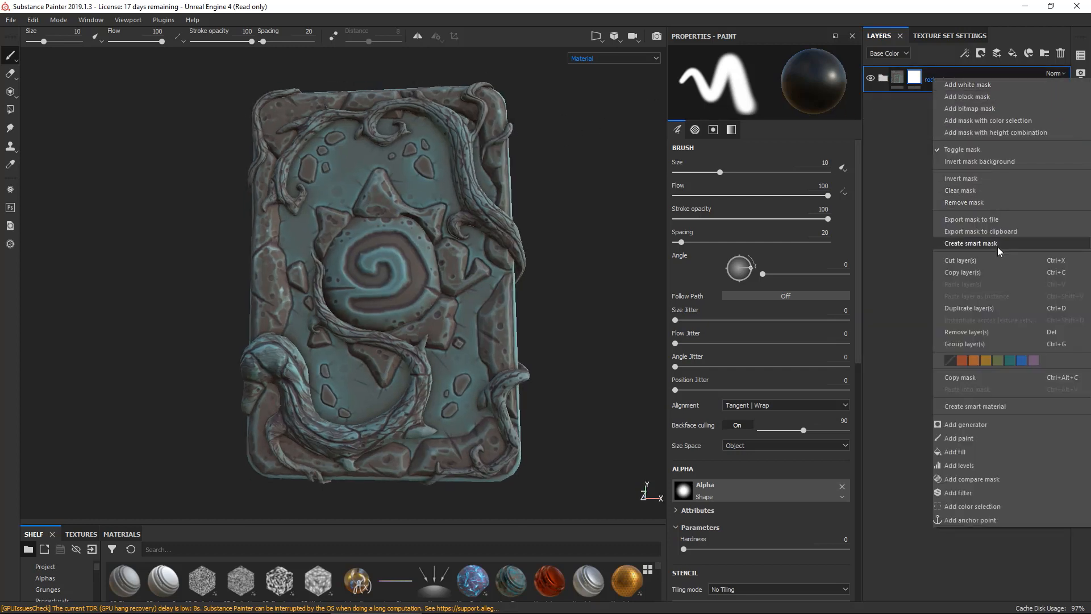
click(969, 308)
double_click(939, 80)
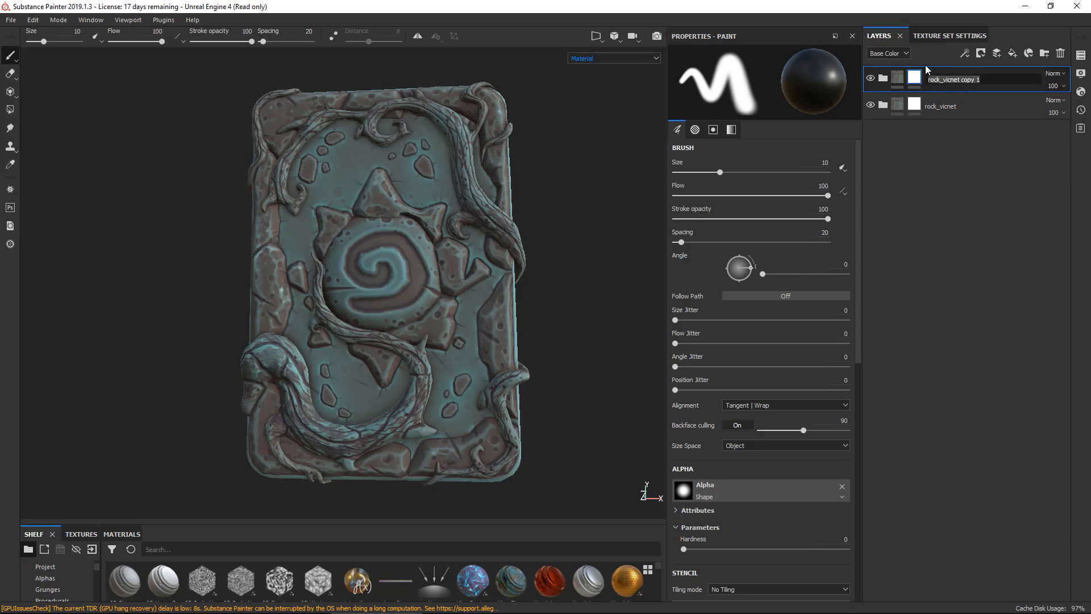
key(Return)
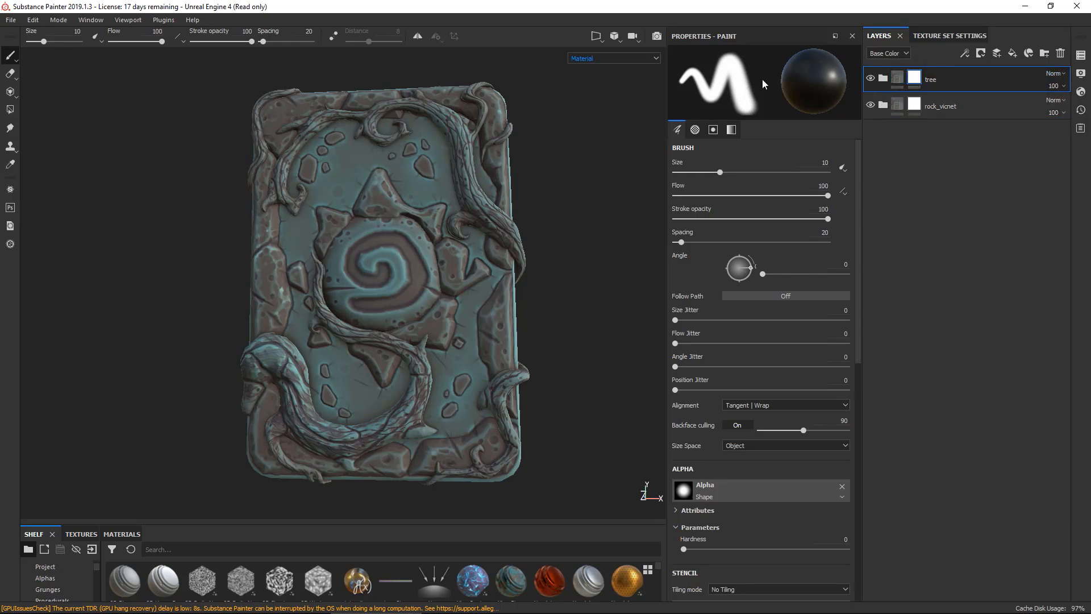
Give the tree folder a color selection mask and pick the vines' magenta ID color on the card.
alt+right_drag(499, 77, 644, 84)
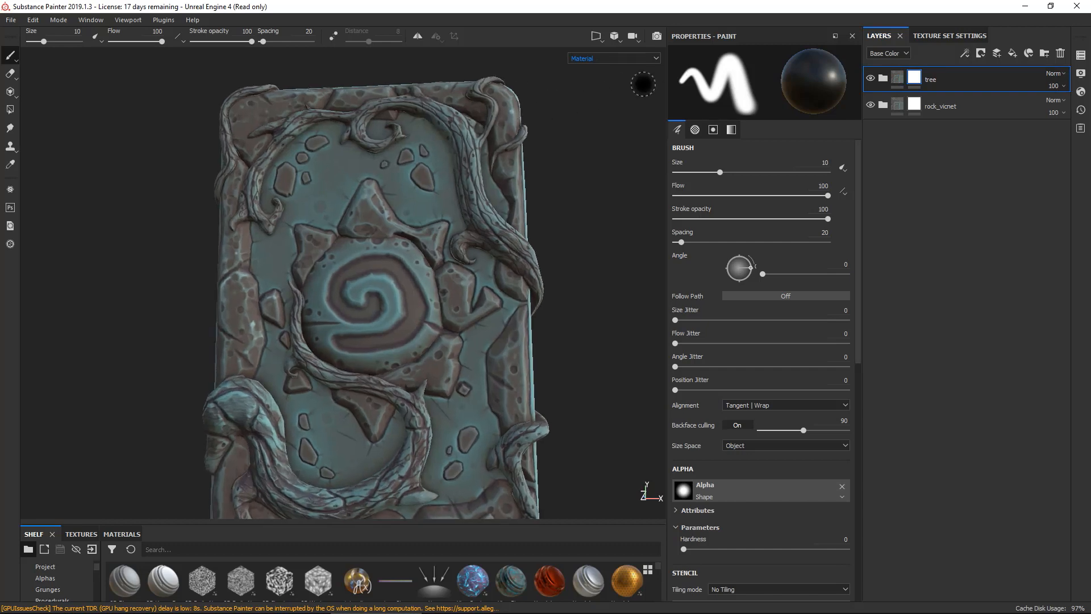
right_click(917, 83)
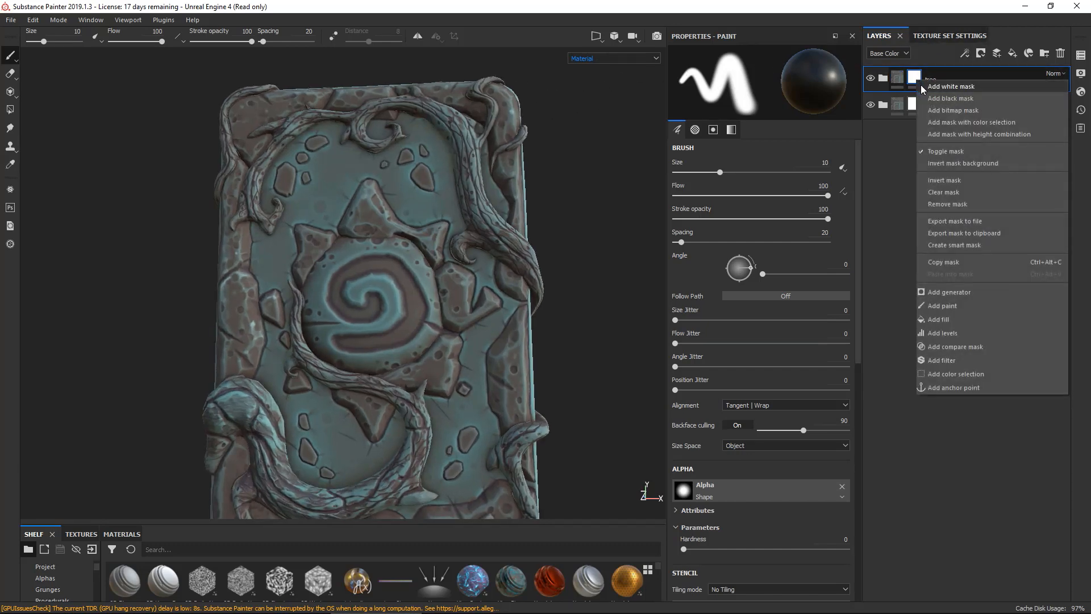
click(964, 125)
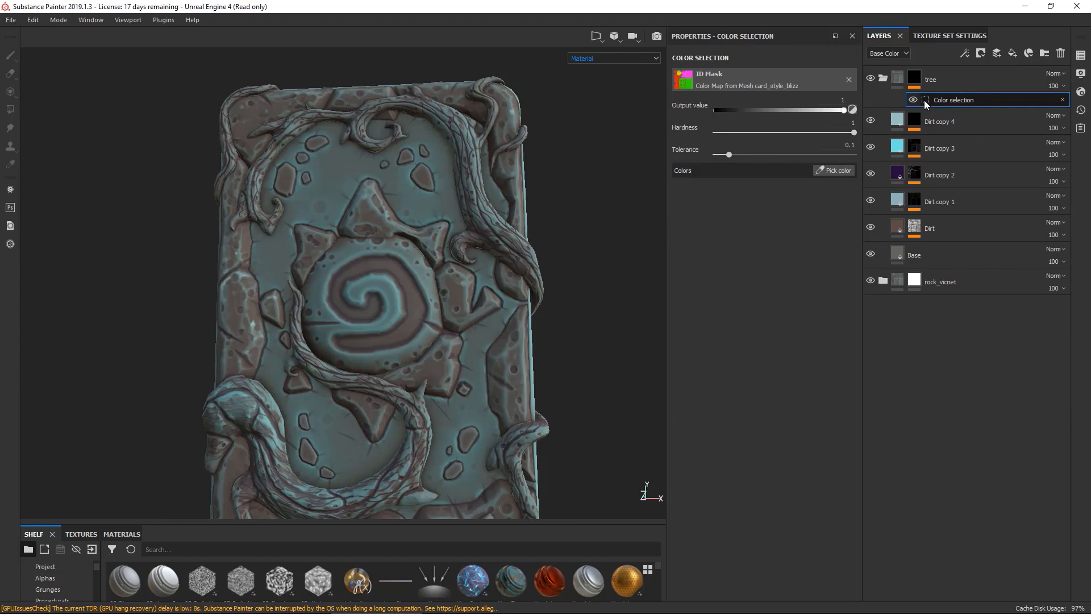
click(833, 170)
click(495, 226)
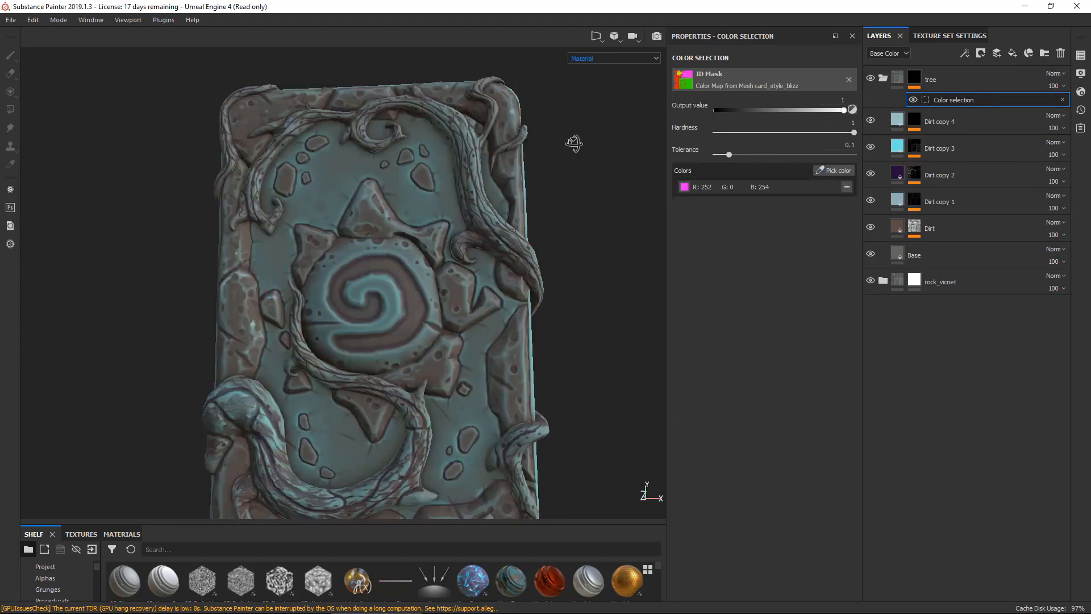
Set the base color of the Base layer in the tree folder to dark green.
alt+drag(574, 143, 595, 125)
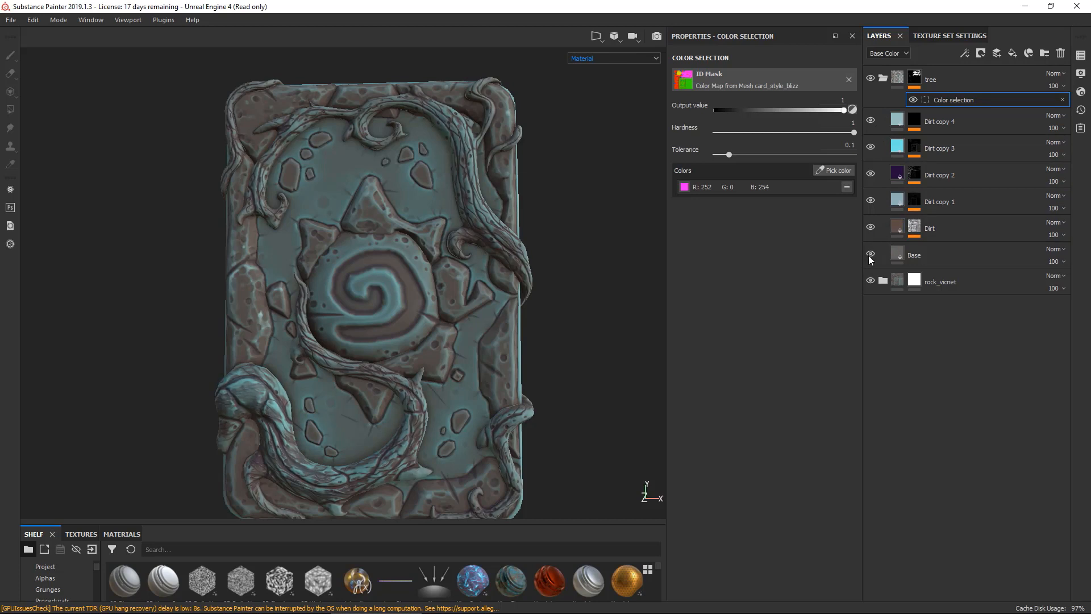
click(898, 254)
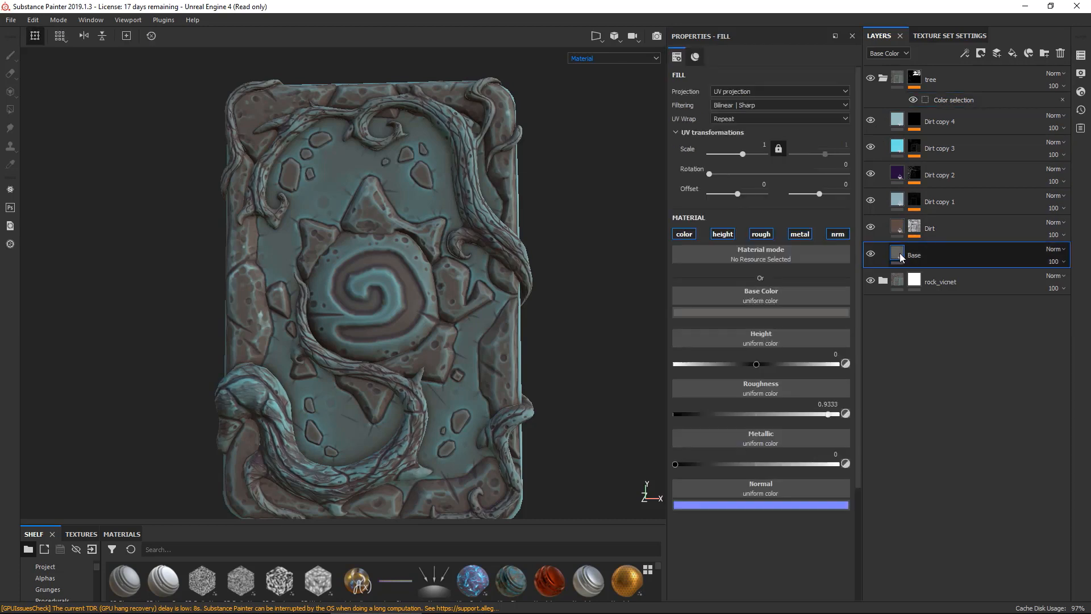
click(782, 312)
mouse_move(830, 360)
mouse_down()
mouse_move(860, 402)
mouse_move(834, 380)
mouse_up()
click(879, 401)
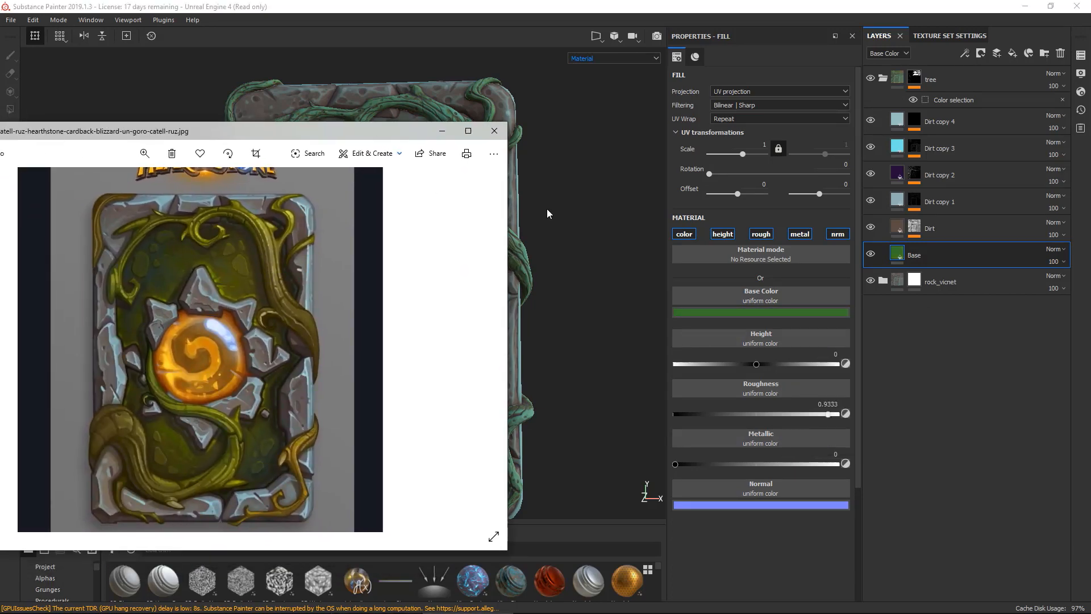
Shrink the Hearthstone card back reference image window and place it beside the card model.
drag(328, 134, 159, 185)
drag(0, 173, 53, 225)
drag(139, 234, 199, 162)
alt+middle_drag(282, 149, 345, 147)
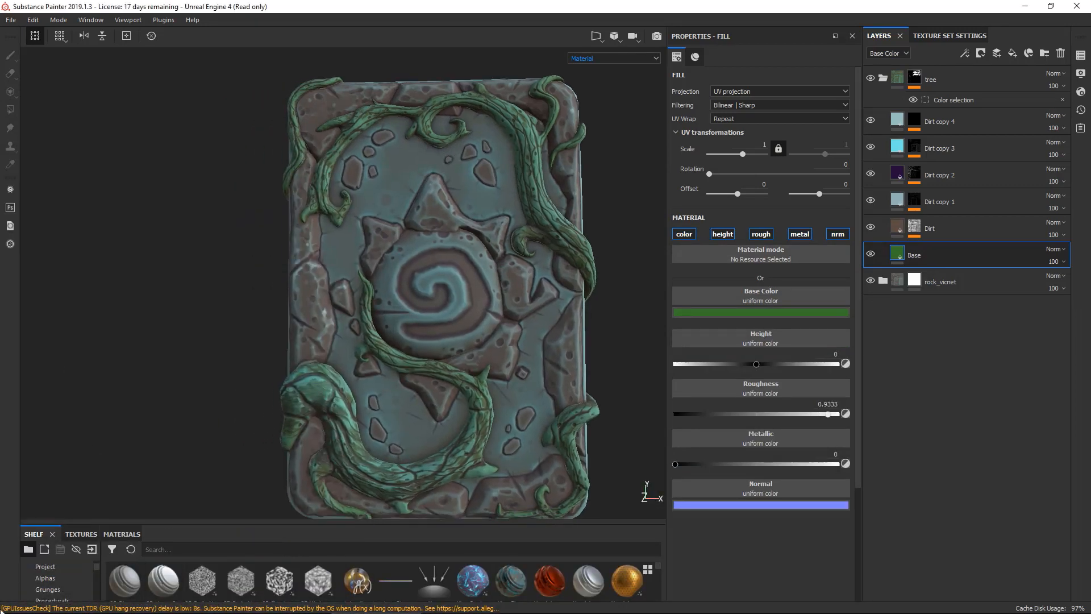
Try to sample a vine color from the reference image for the tree folder's Base layer.
key(alt+Tab)
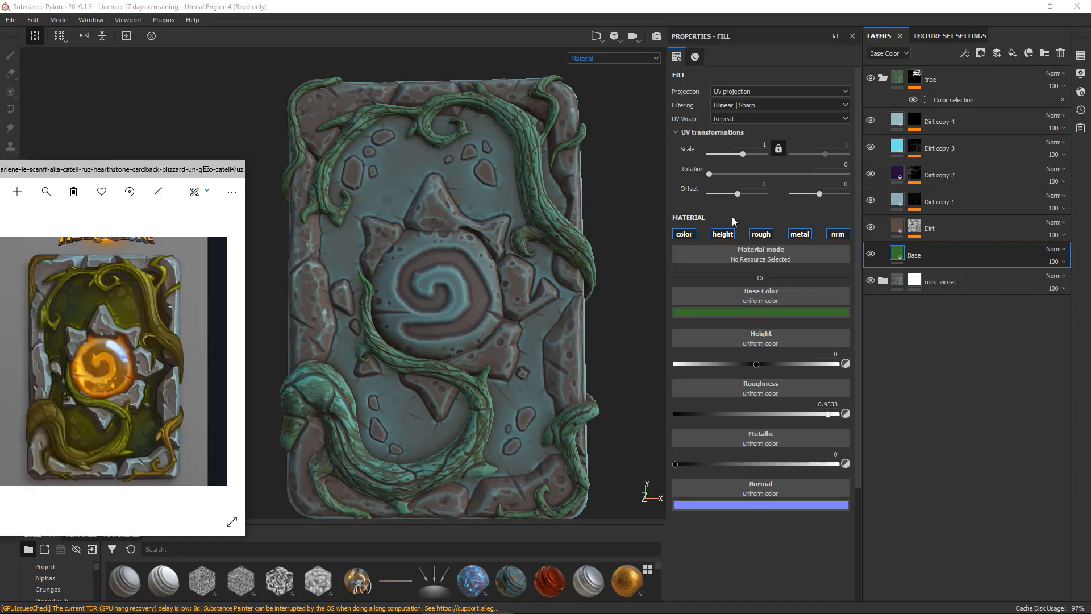
click(797, 312)
click(842, 326)
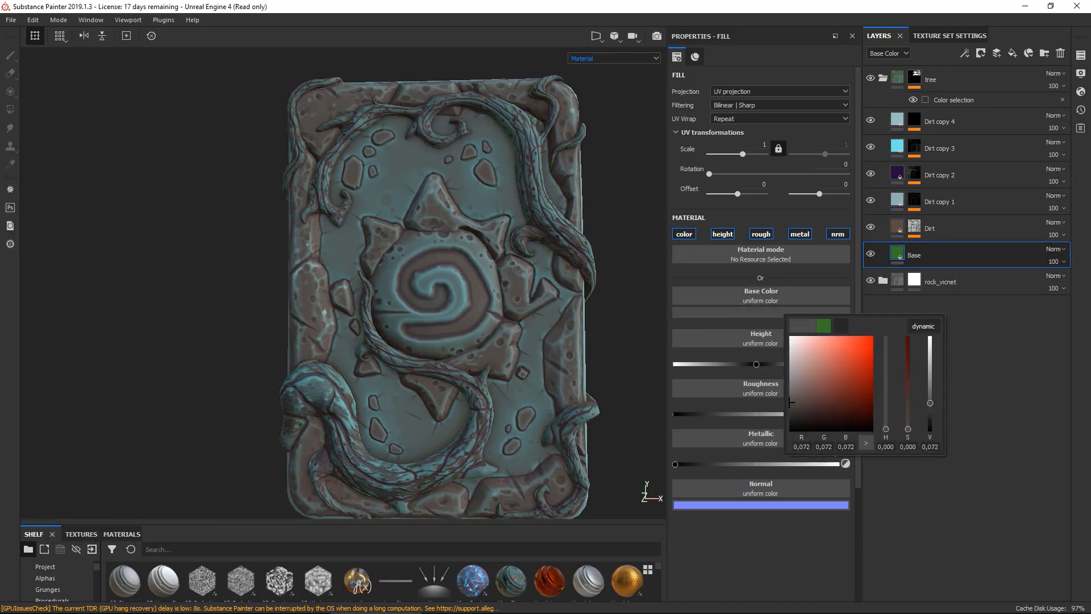
key(alt+Tab)
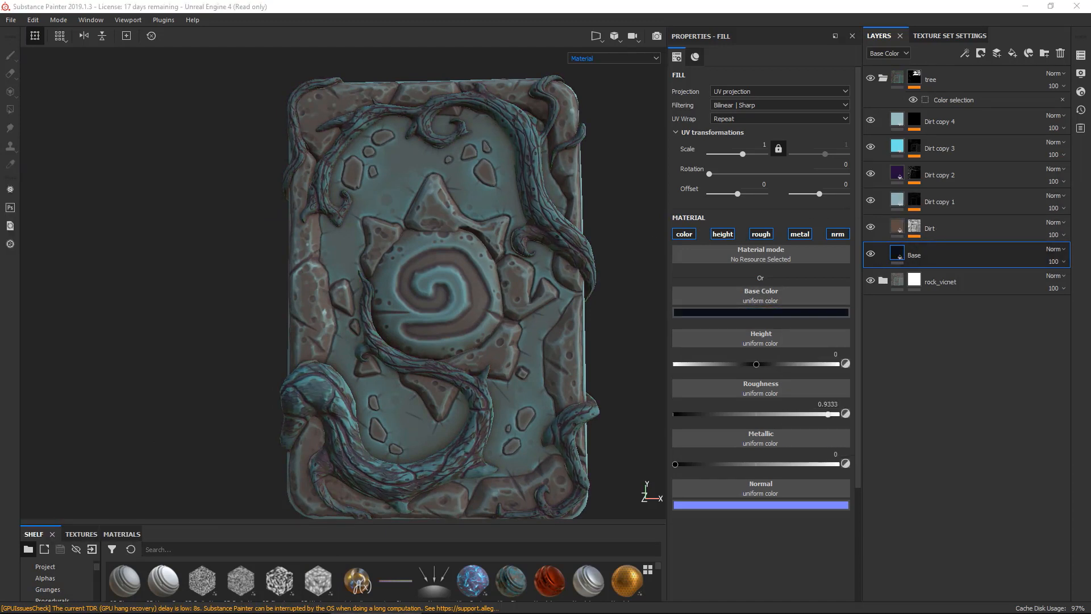
Reposition the reference image and sample its olive-yellow vine color as the Base layer's base color.
key(alt+Tab)
drag(76, 170, 0, 150)
click(777, 312)
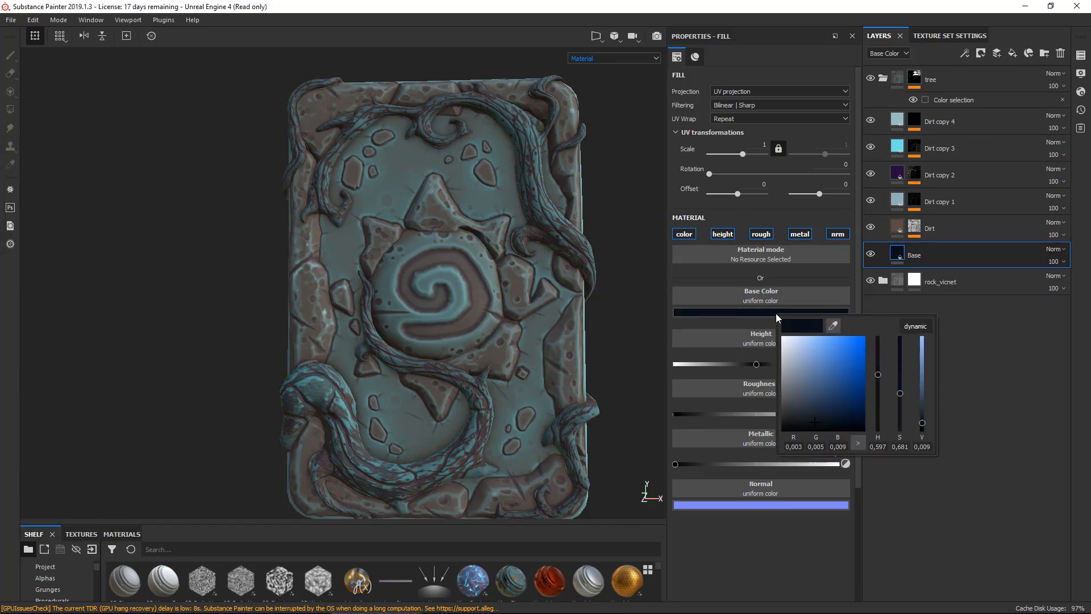
click(834, 323)
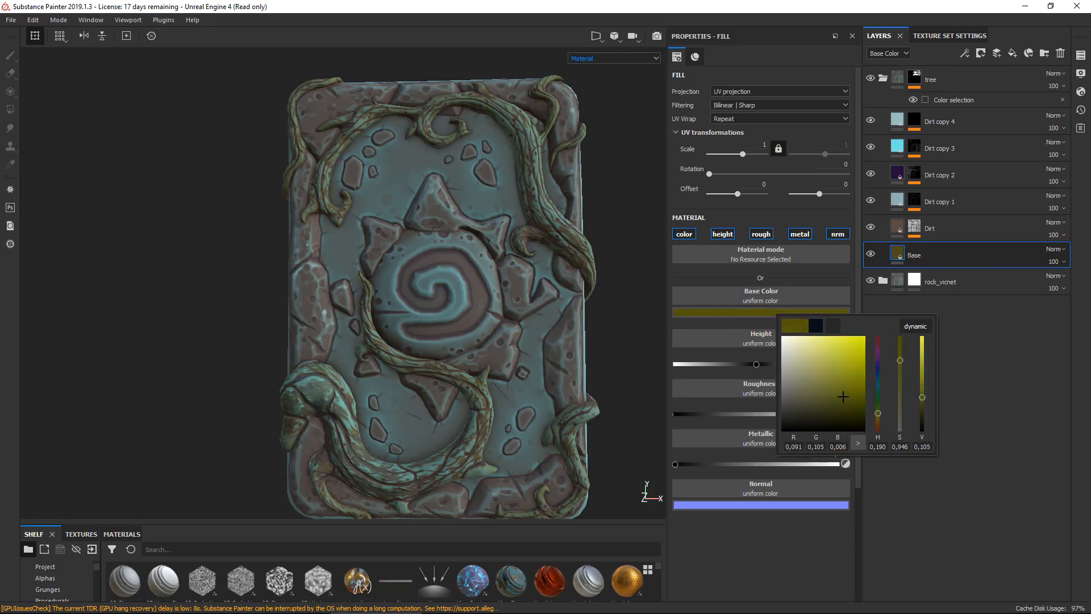
Compare the tree folder's Dirt layer on and off, and set its base color to a golden brown sampled from the reference.
click(866, 226)
click(866, 226)
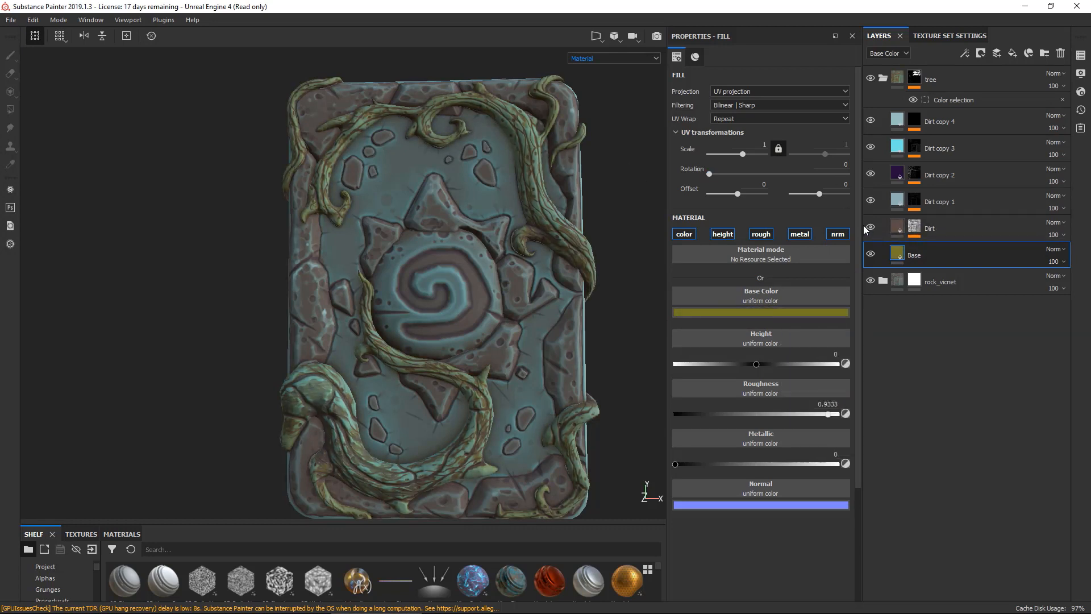
click(865, 226)
click(865, 224)
click(866, 227)
click(898, 227)
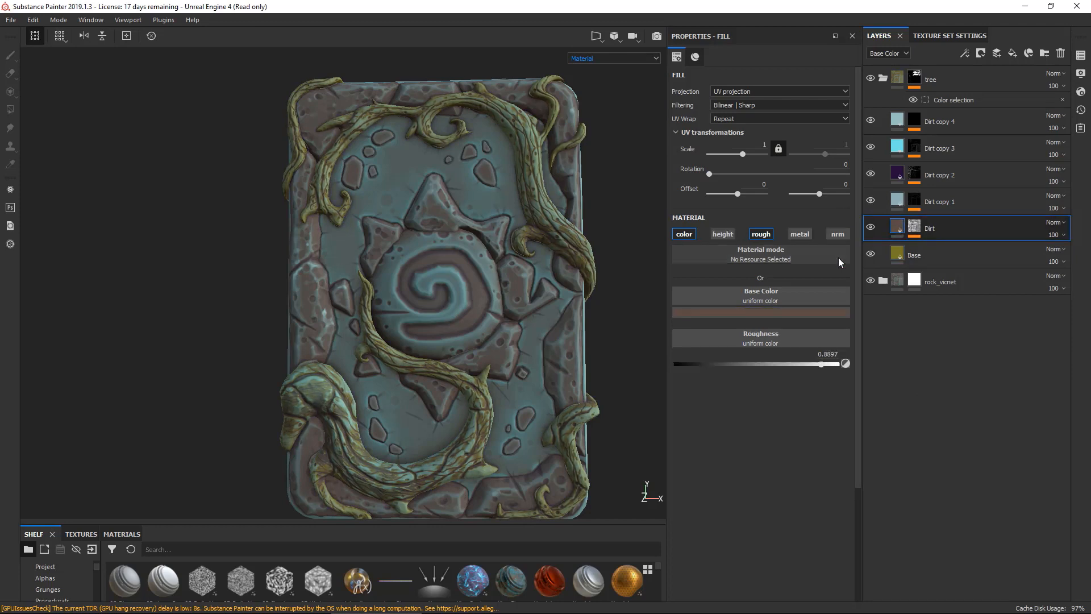
click(775, 312)
click(835, 323)
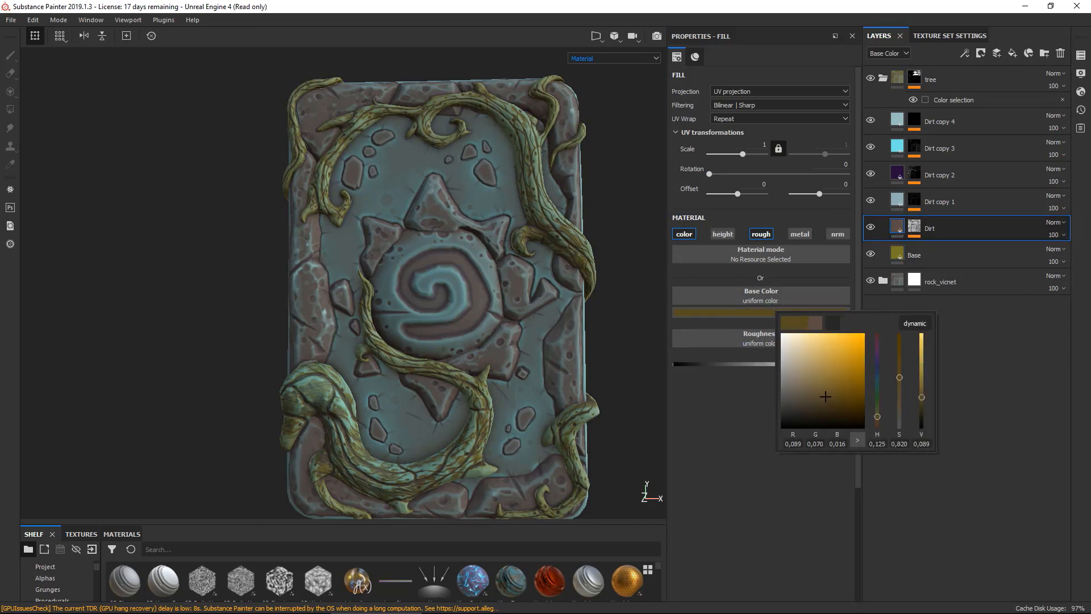
click(303, 280)
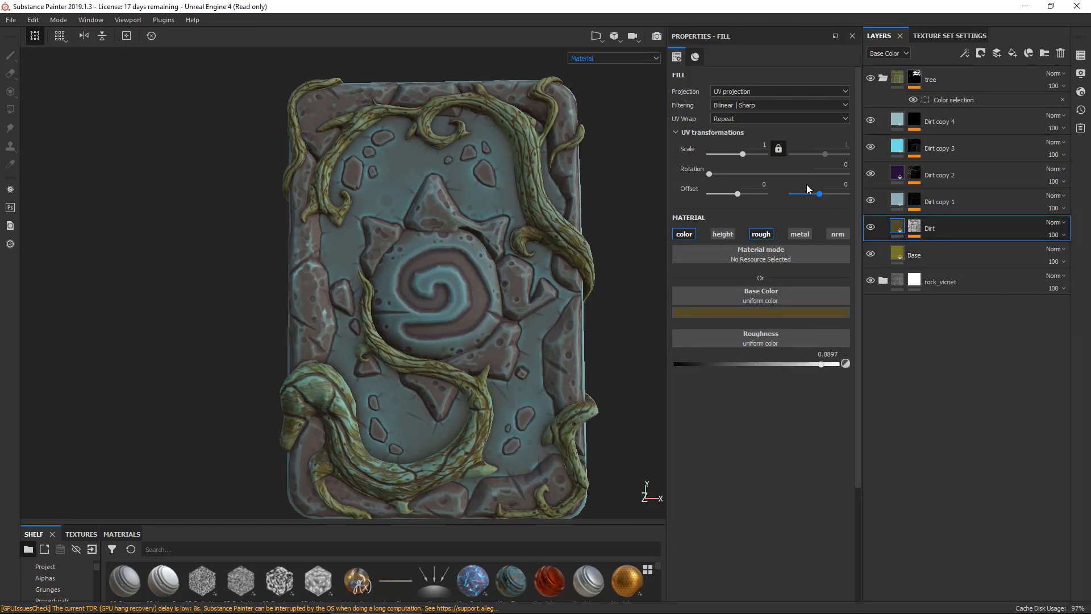
Hide Dirt copy 2, 3 and 4, and set Dirt copy 1's base color to bright yellow-green (R 0.466, G 0.598, B 0.025).
alt+middle_drag(546, 193, 501, 148)
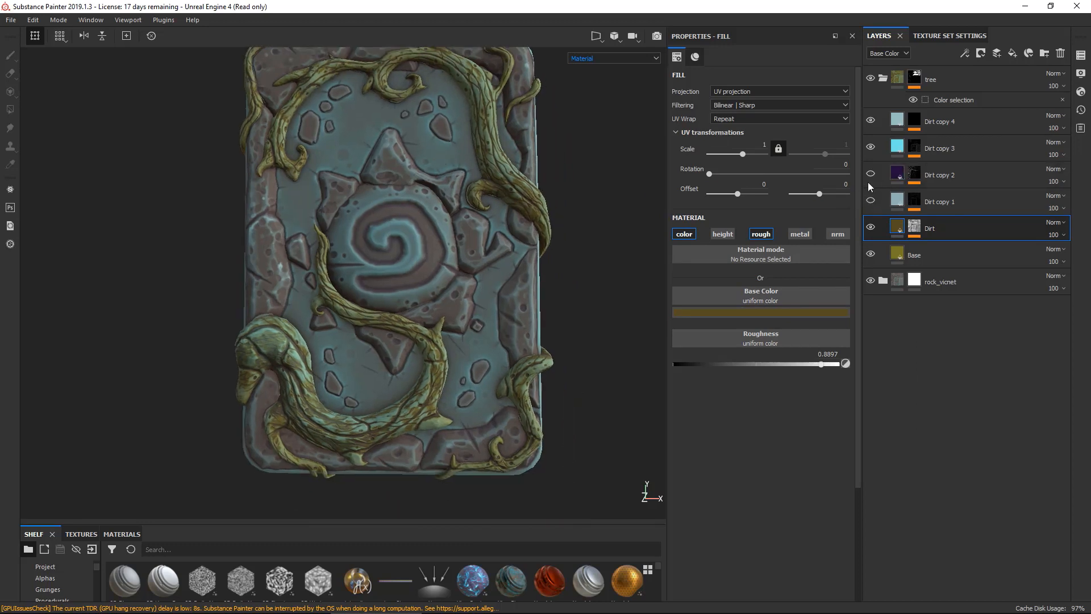
drag(870, 176, 871, 120)
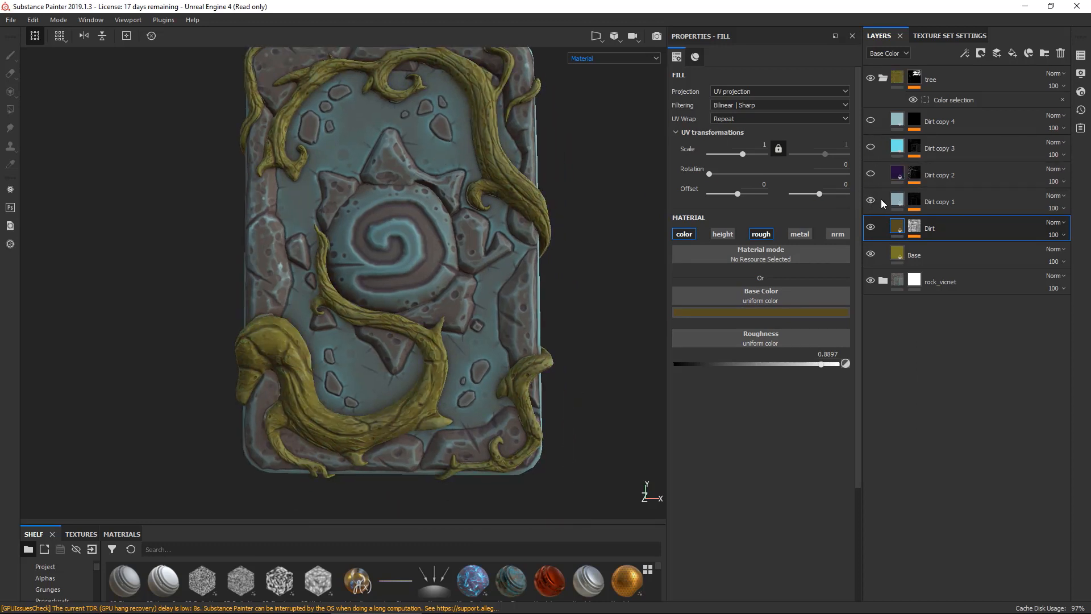
click(896, 203)
click(777, 312)
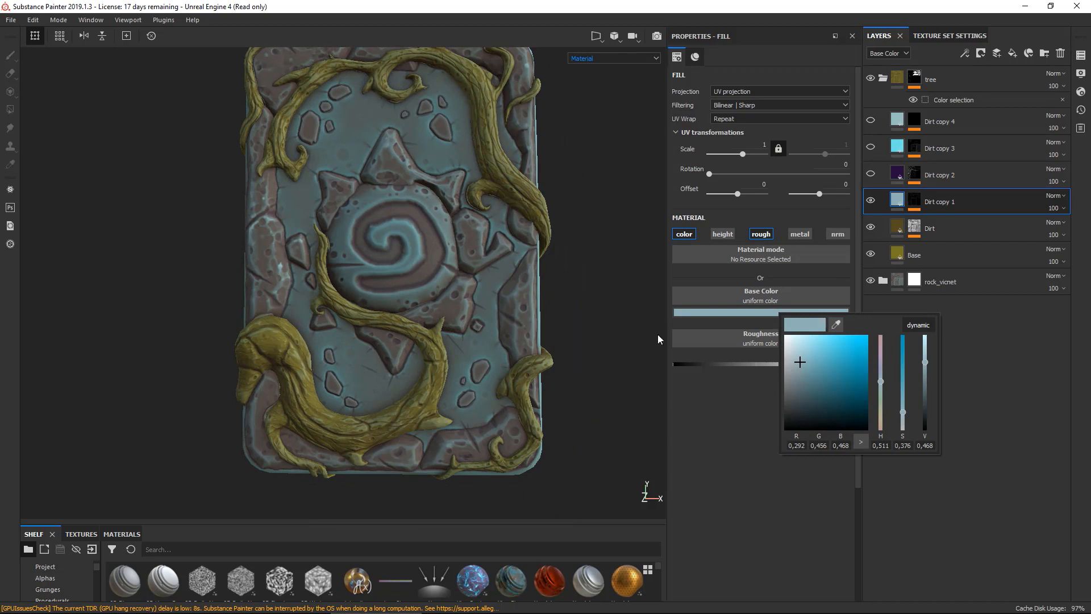
click(834, 324)
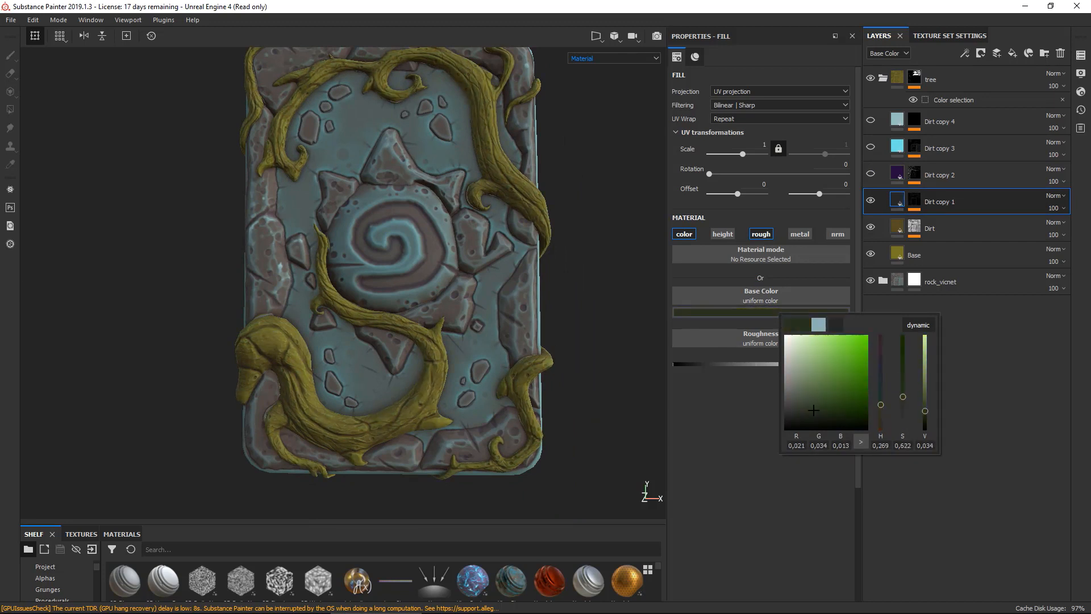
drag(813, 337, 849, 354)
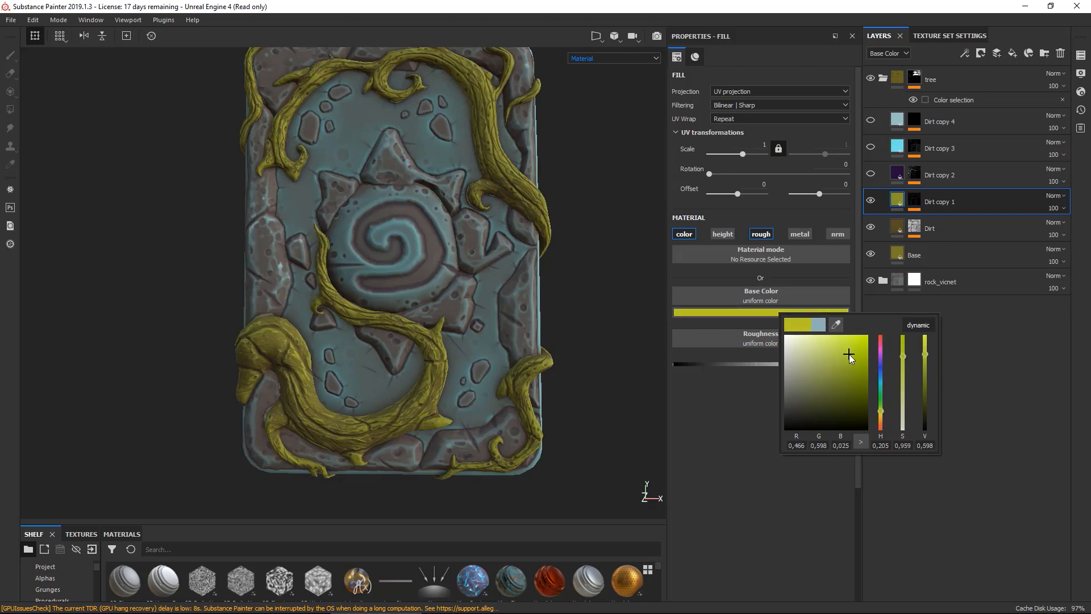
Show Dirt copy 2, set its blending mode to Multiply, and compare the vines with and without it.
click(906, 178)
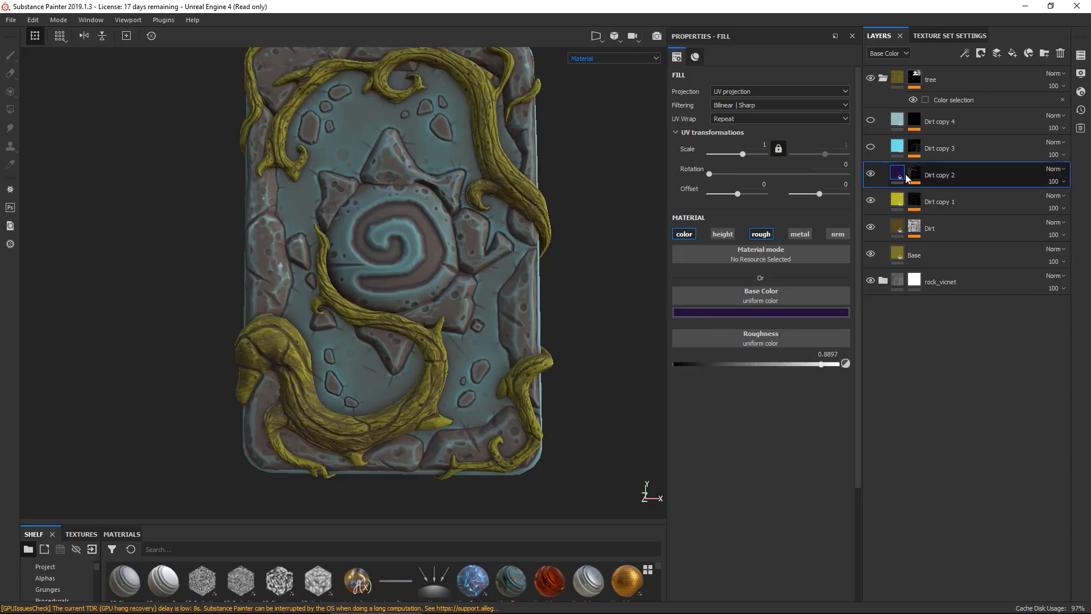
click(1054, 169)
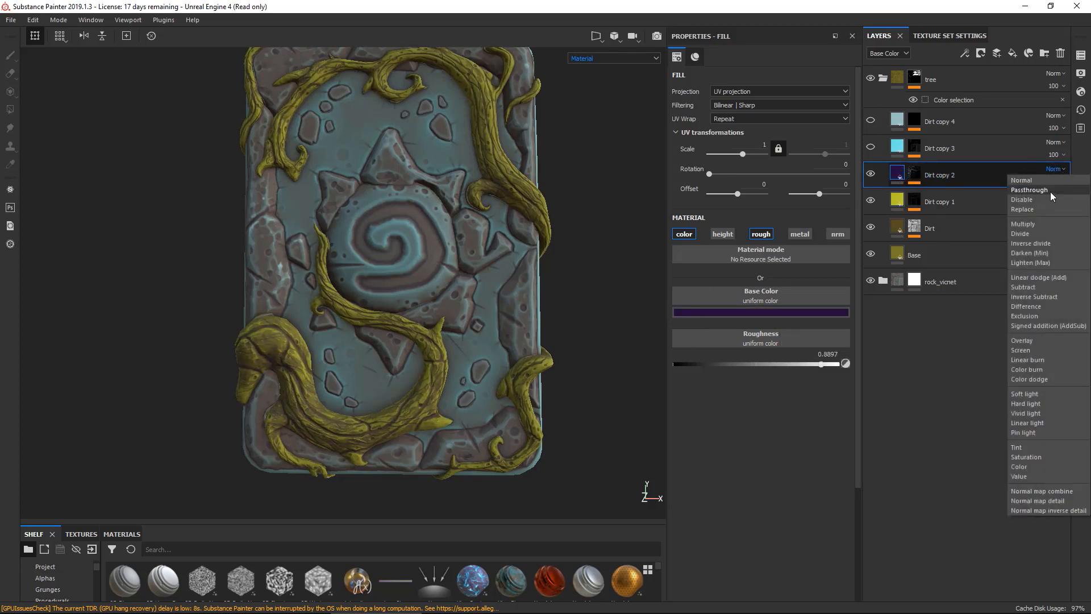
click(1026, 225)
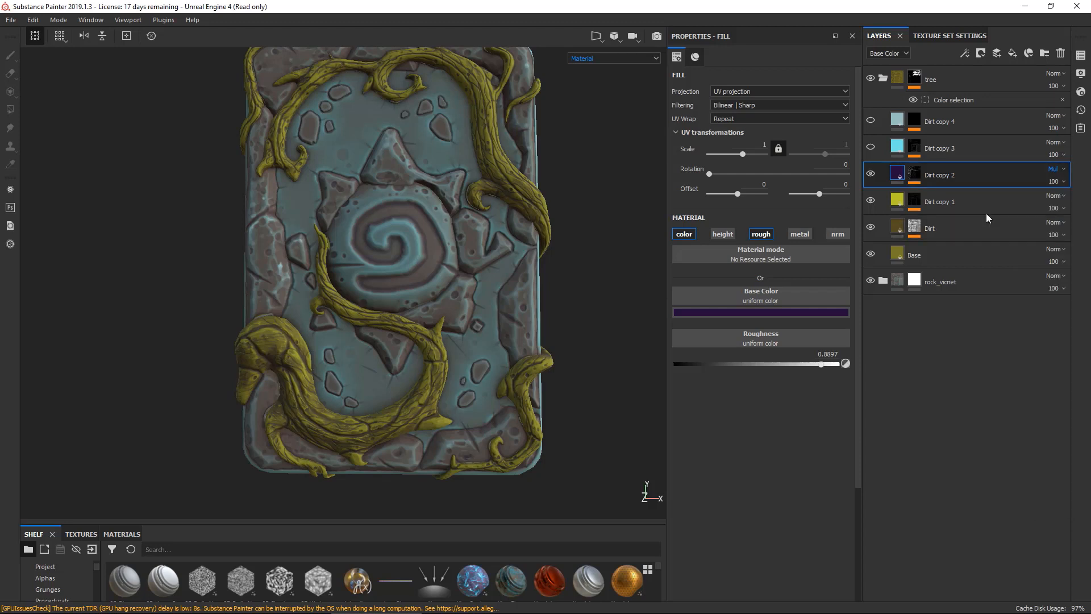
click(870, 174)
click(870, 174)
Show Dirt copy 3 and change its base color to a bright yellow-green based on the reference vines.
click(871, 147)
click(871, 148)
click(870, 148)
click(939, 148)
click(785, 312)
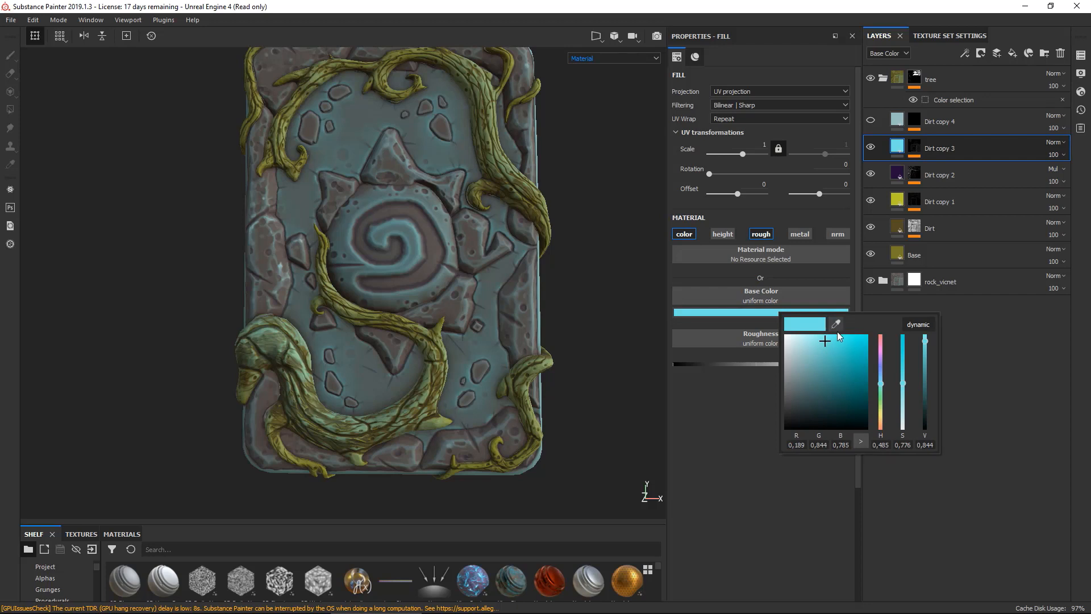
click(836, 324)
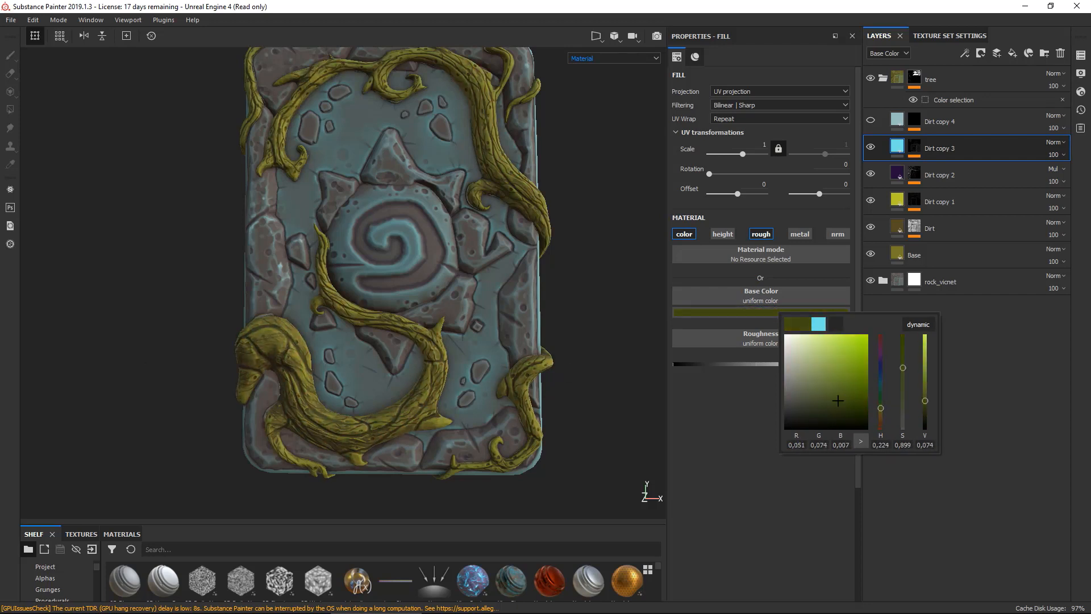
click(434, 369)
mouse_move(846, 364)
mouse_down()
mouse_move(855, 346)
mouse_move(855, 358)
mouse_up()
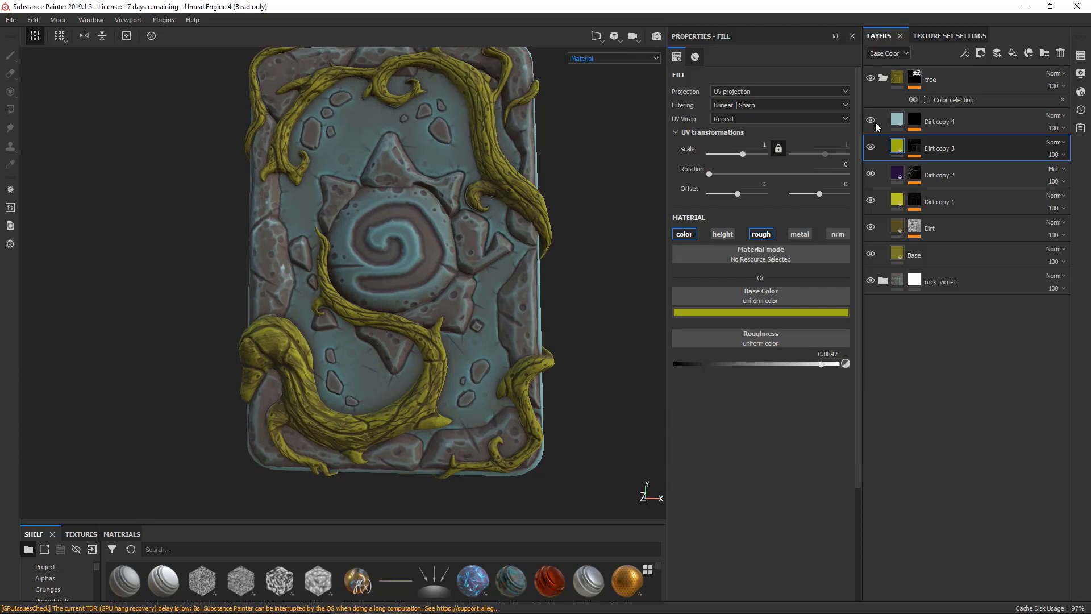
Inspect Dirt copy 4's paint mask on the card up close, and collapse the tree folder.
click(914, 122)
scroll(477, 185, up, 4)
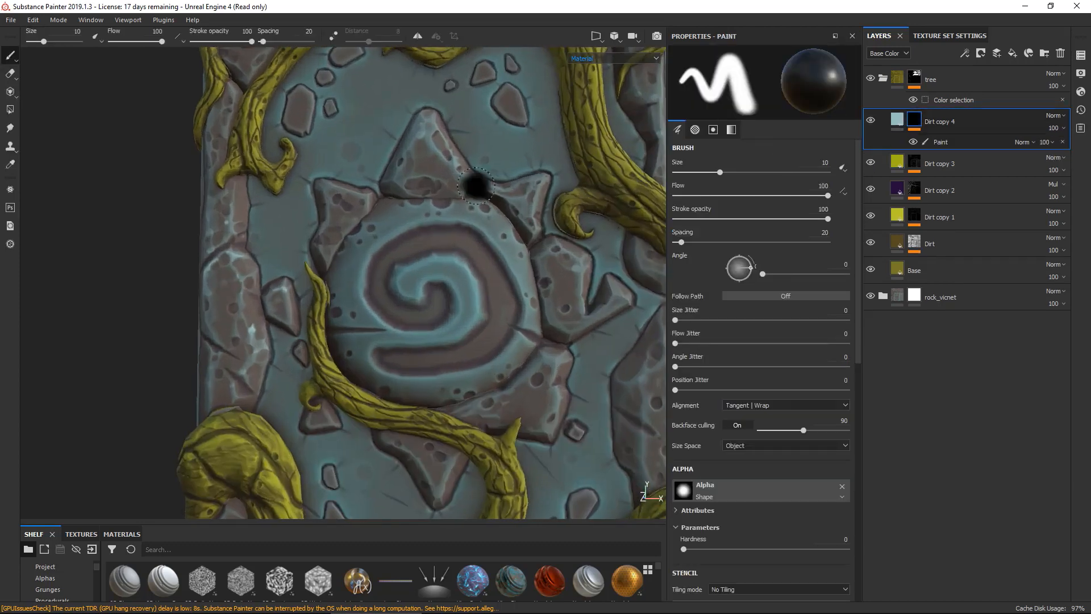
alt+drag(477, 185, 426, 153)
scroll(393, 177, down, 3)
scroll(421, 165, down, 2)
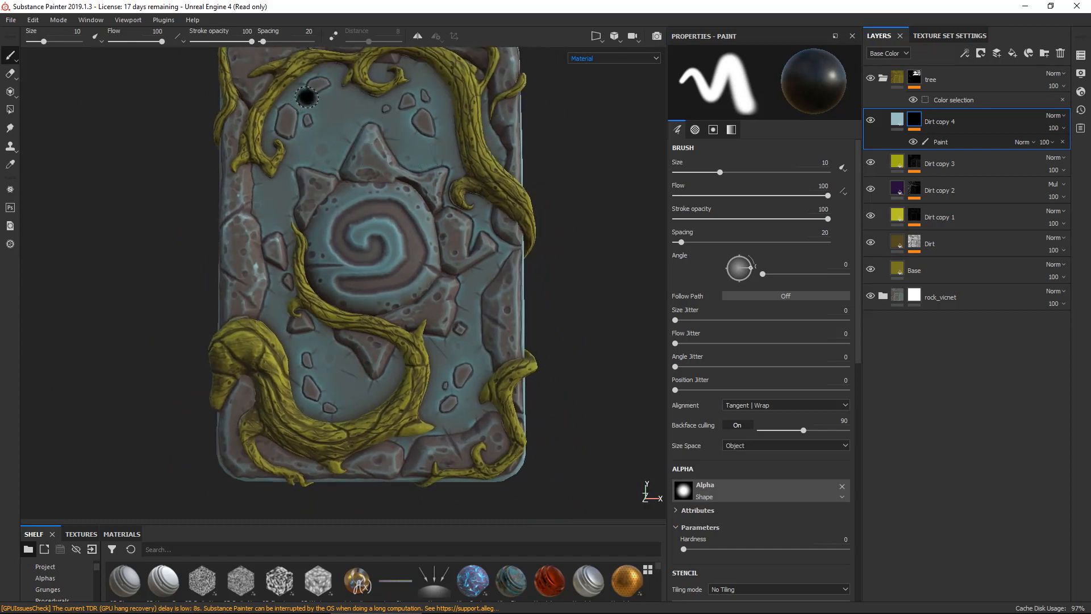
click(882, 79)
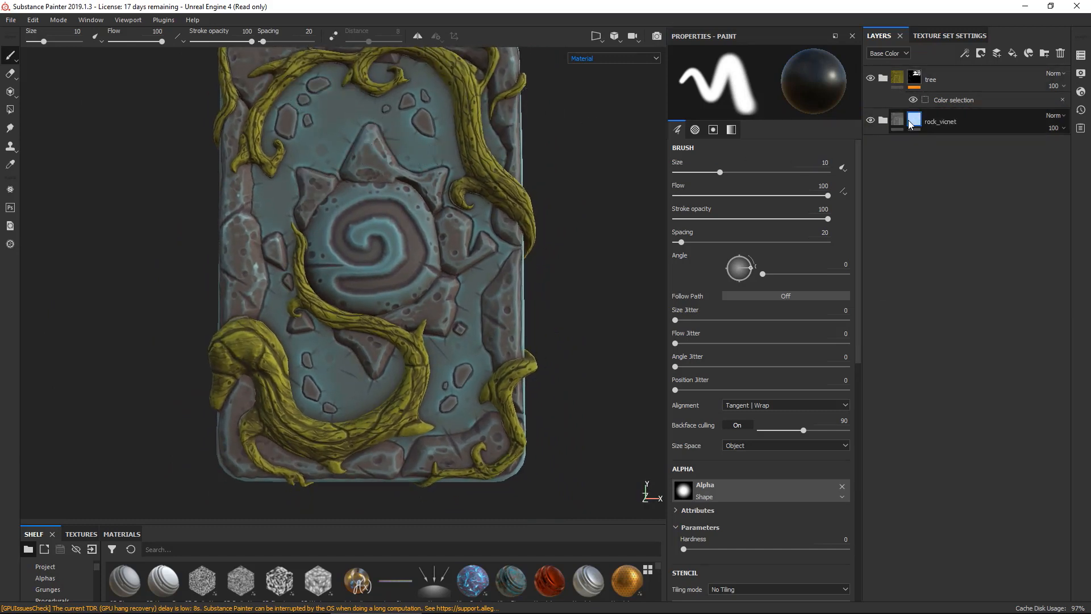
Duplicate the rock_vicnet folder and rename the copy as rock.
right_click(897, 121)
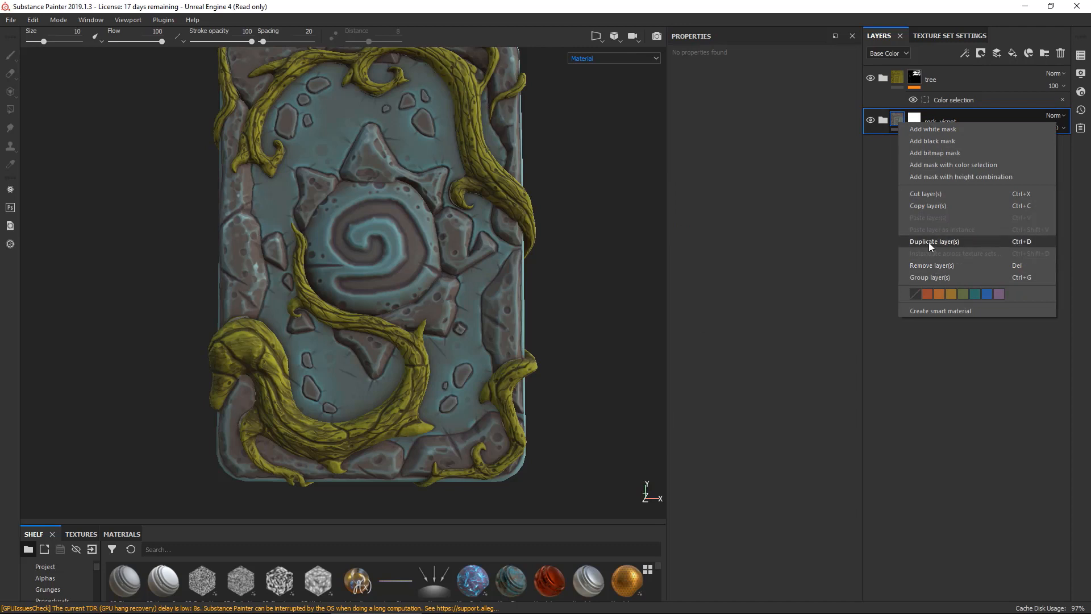
click(934, 242)
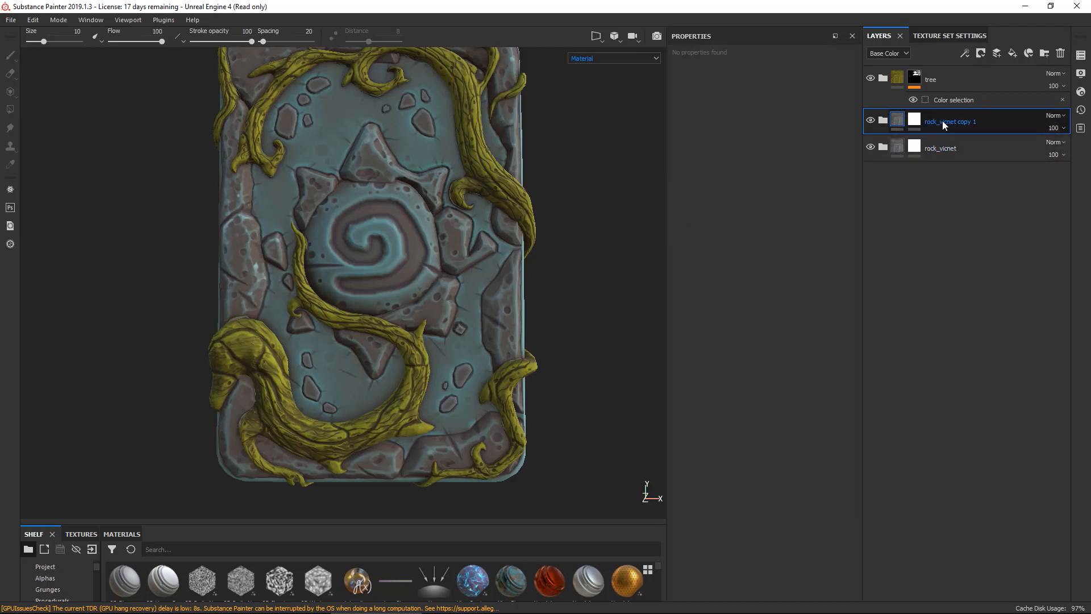
double_click(940, 123)
text(rock)
key(Return)
Rename the original rock_vicnet folder as base.
double_click(939, 148)
text(ba)
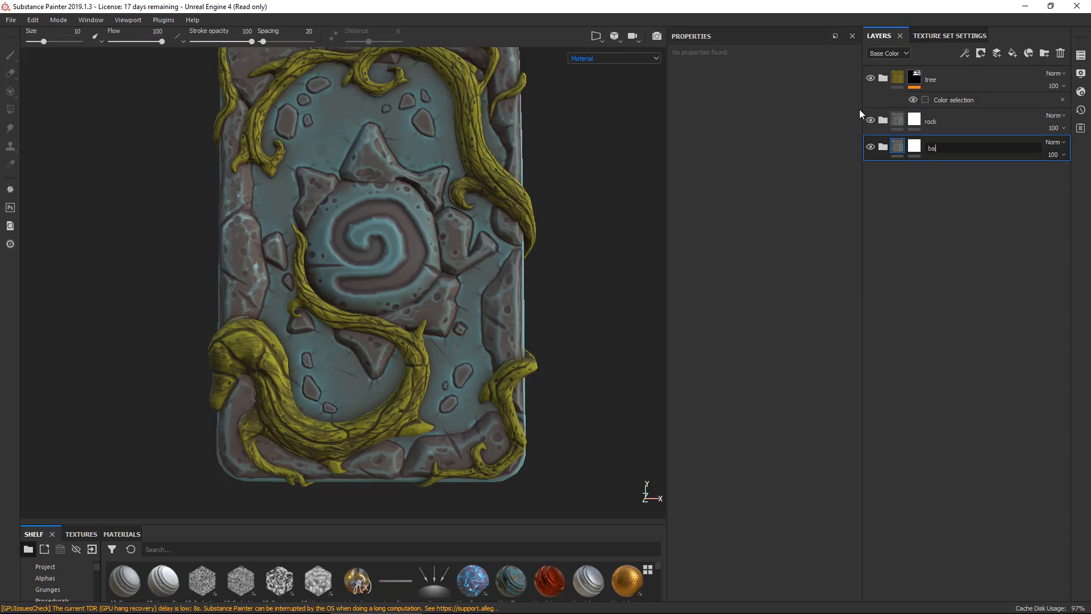
text(se)
key(Return)
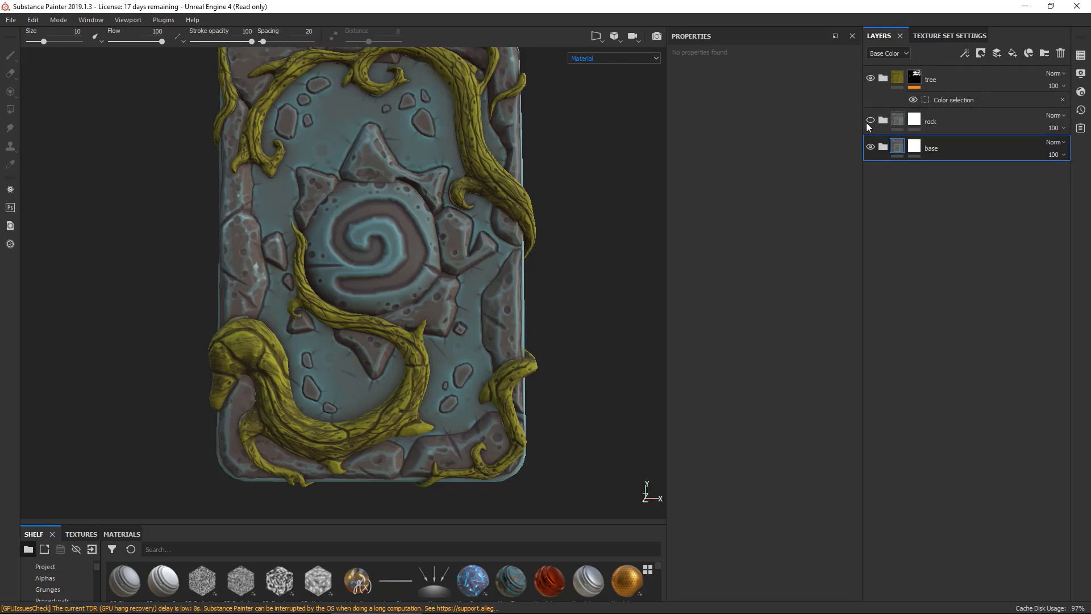
Give the rock folder a color selection mask using the rocks' red ID color, collapse it, and expand the base folder.
click(918, 122)
right_click(917, 123)
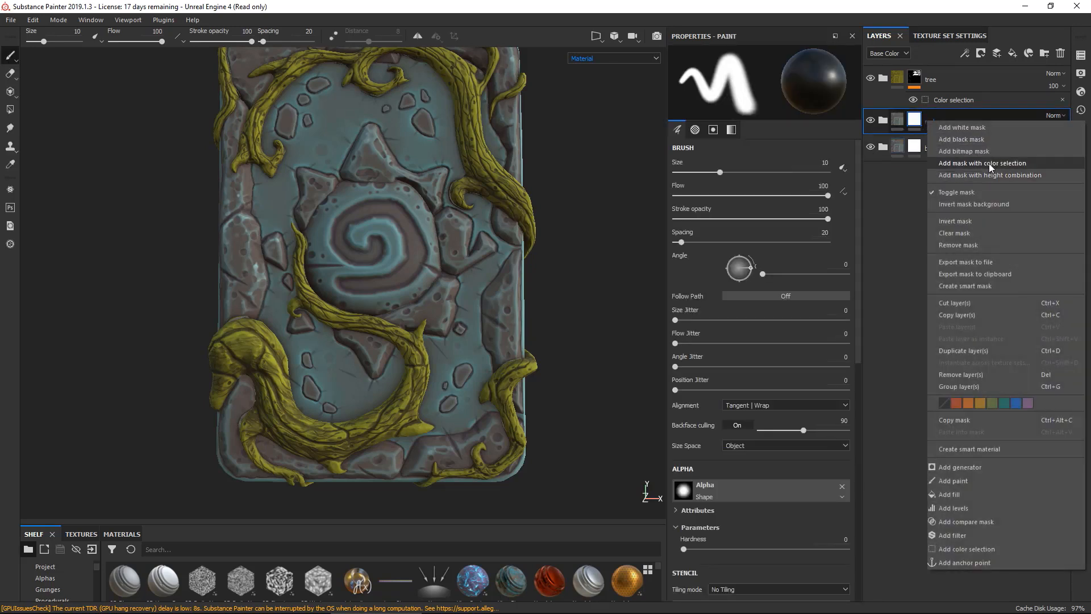
click(989, 162)
click(833, 171)
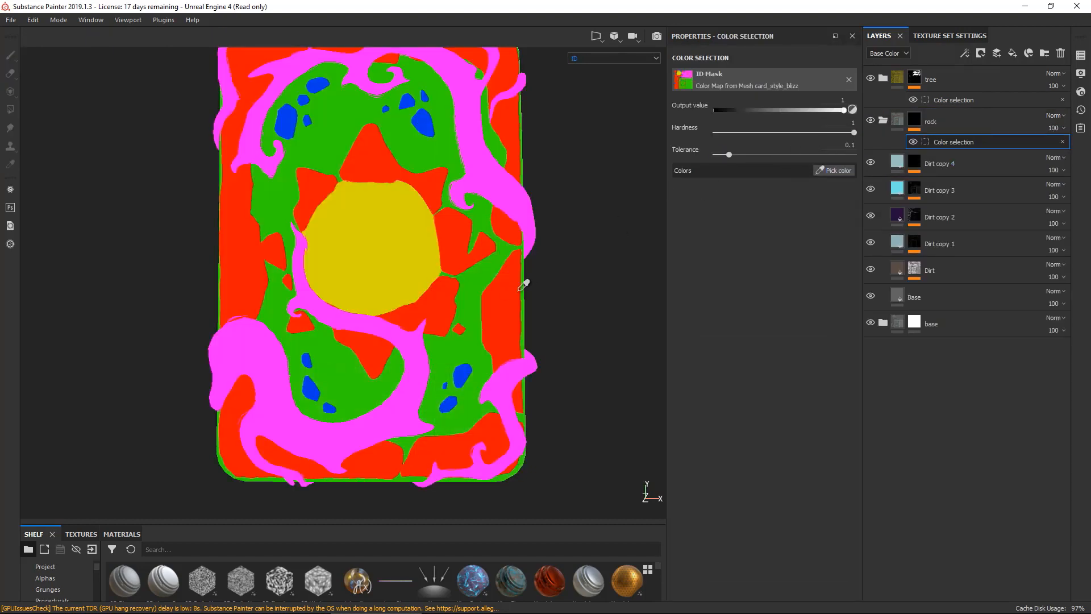
click(523, 284)
click(883, 122)
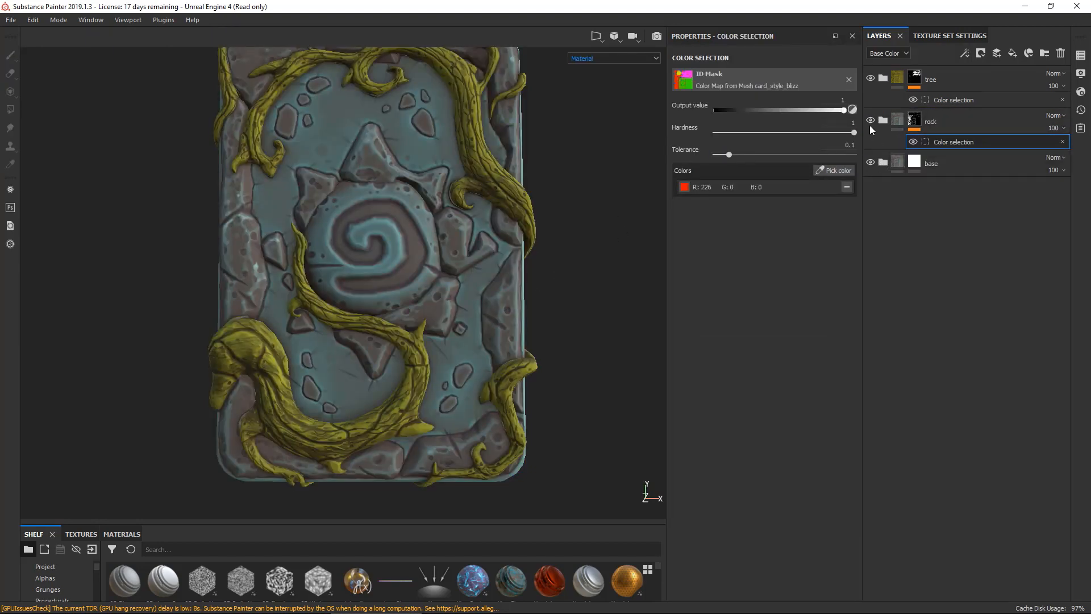
click(883, 163)
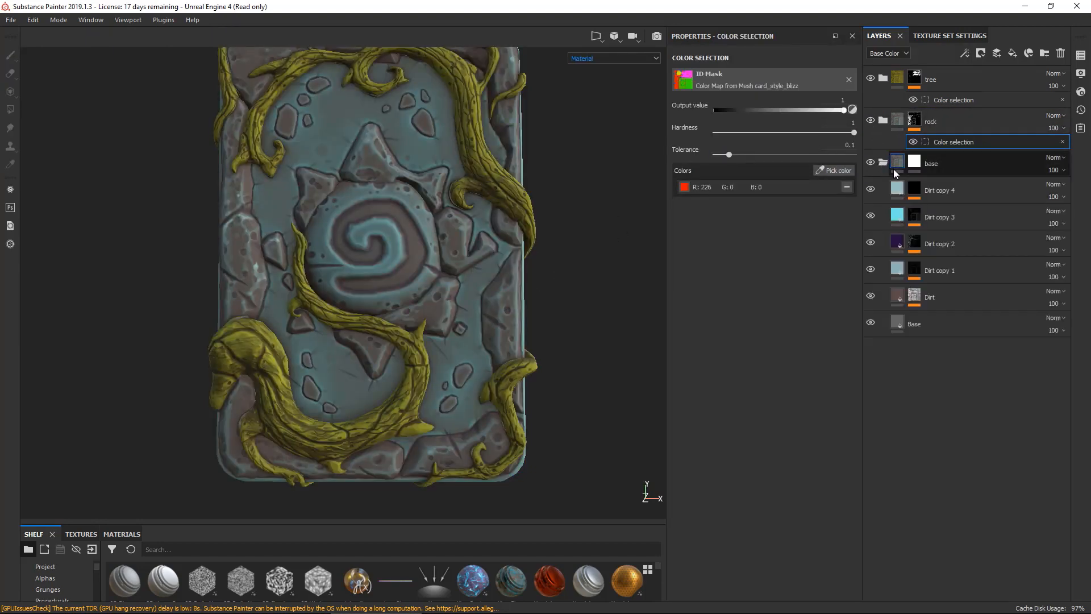
Set the base color of the base folder's Base layer to a dark olive green (R 0.030, G 0.048, B 0.010).
click(899, 324)
click(769, 315)
click(783, 388)
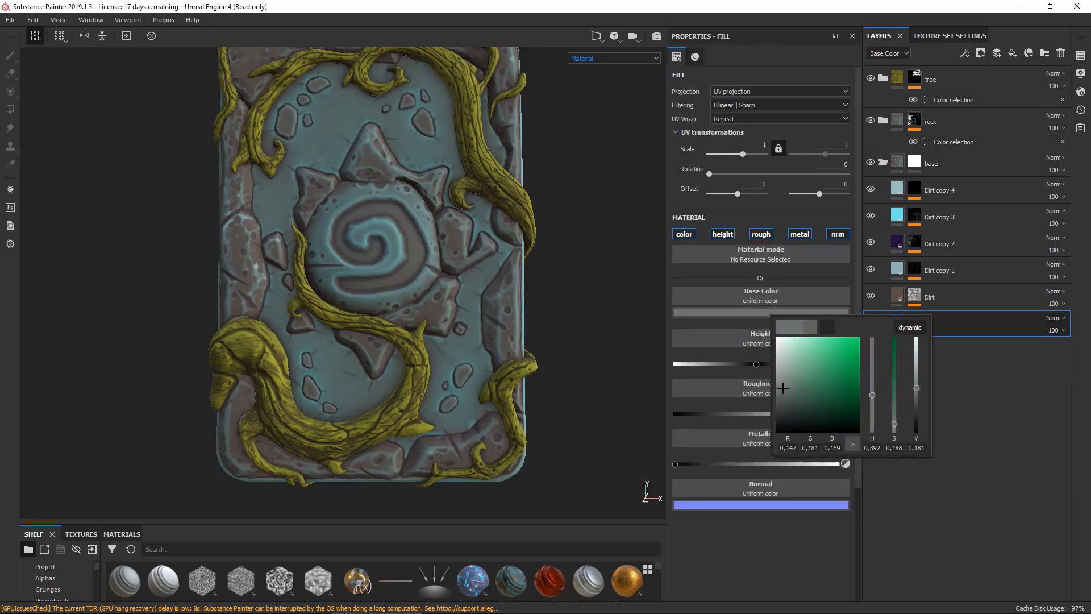
click(819, 407)
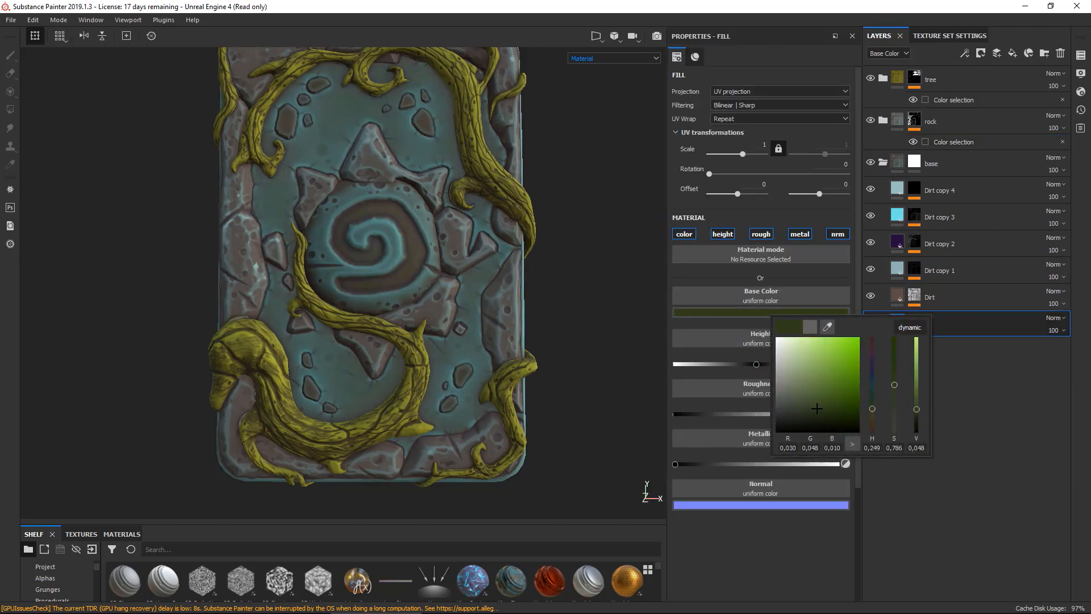
click(610, 199)
Hide all the Dirt layers in the base folder and toggle the lowest one to compare it with the plain Base color.
drag(871, 297, 867, 189)
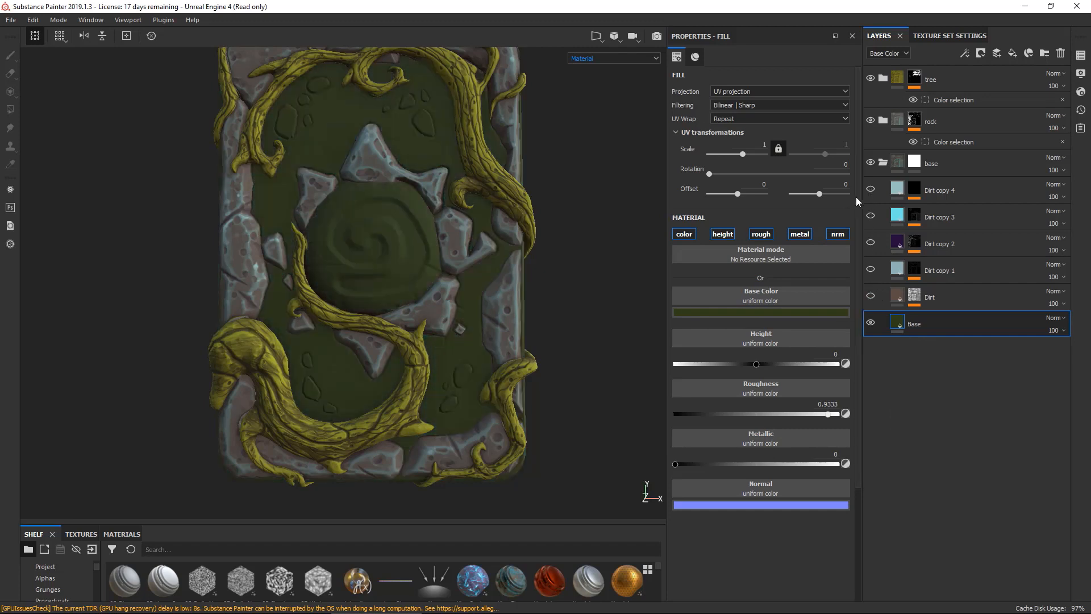
scroll(442, 130, up, 1)
click(871, 295)
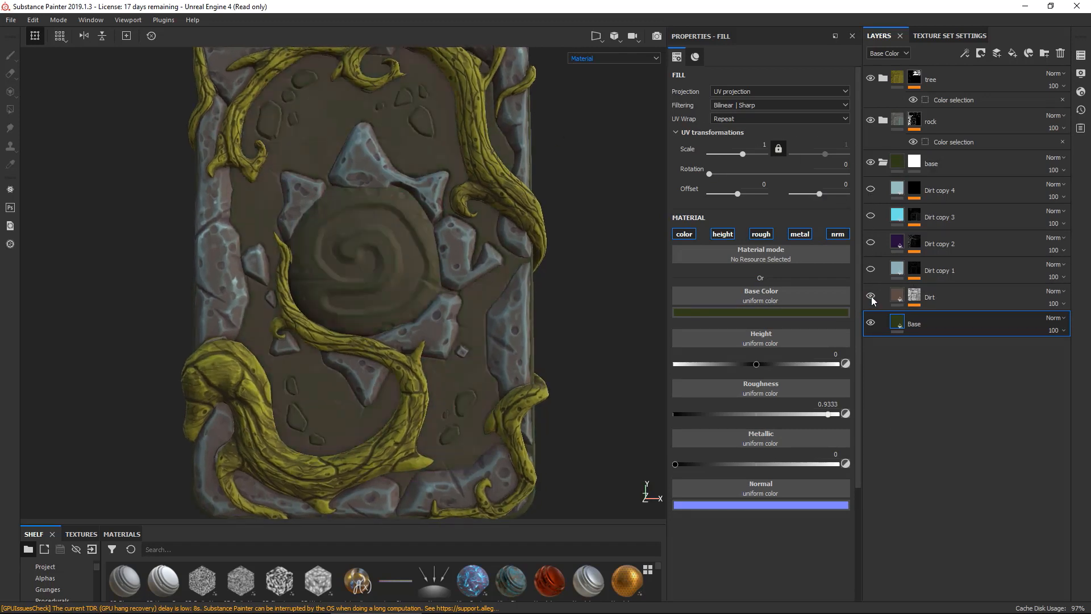
click(870, 297)
click(868, 297)
click(868, 296)
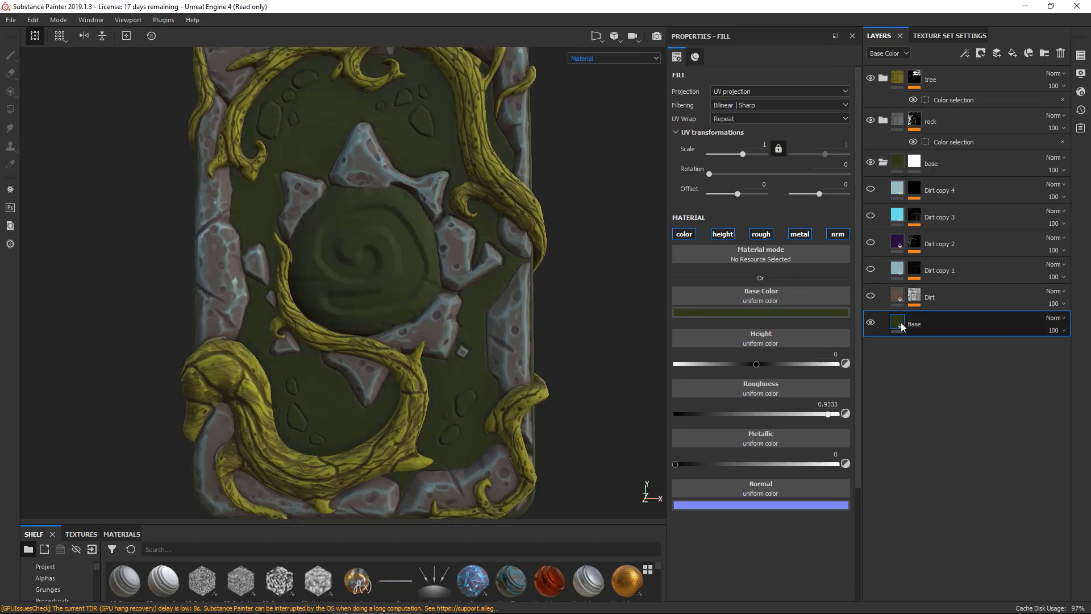
Brighten the Base layer's color to a saturated olive green and show the Dirt layer above it.
click(795, 312)
drag(850, 358, 864, 382)
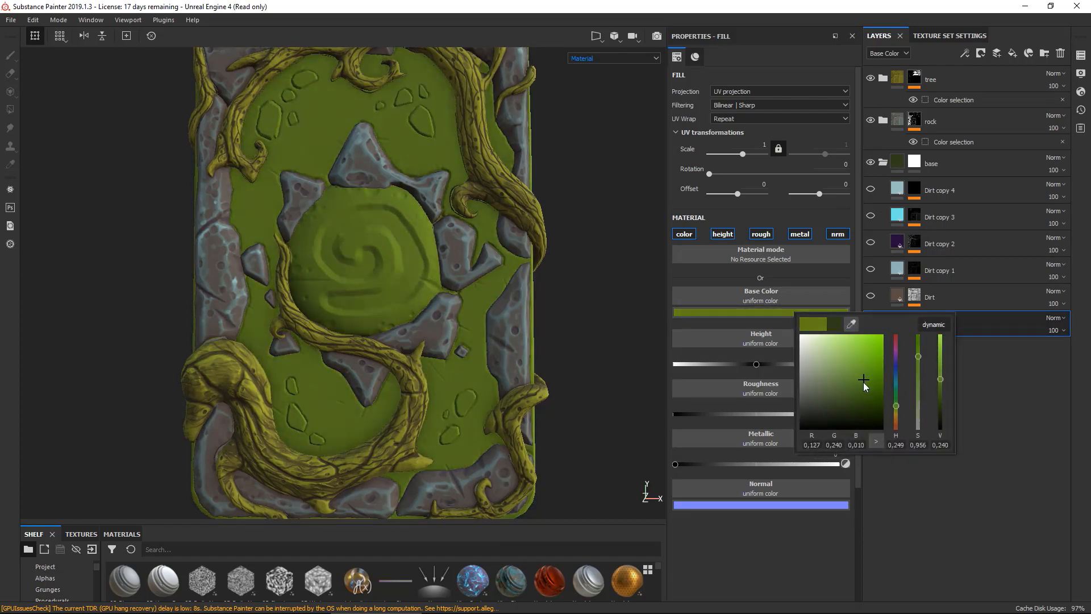
click(869, 296)
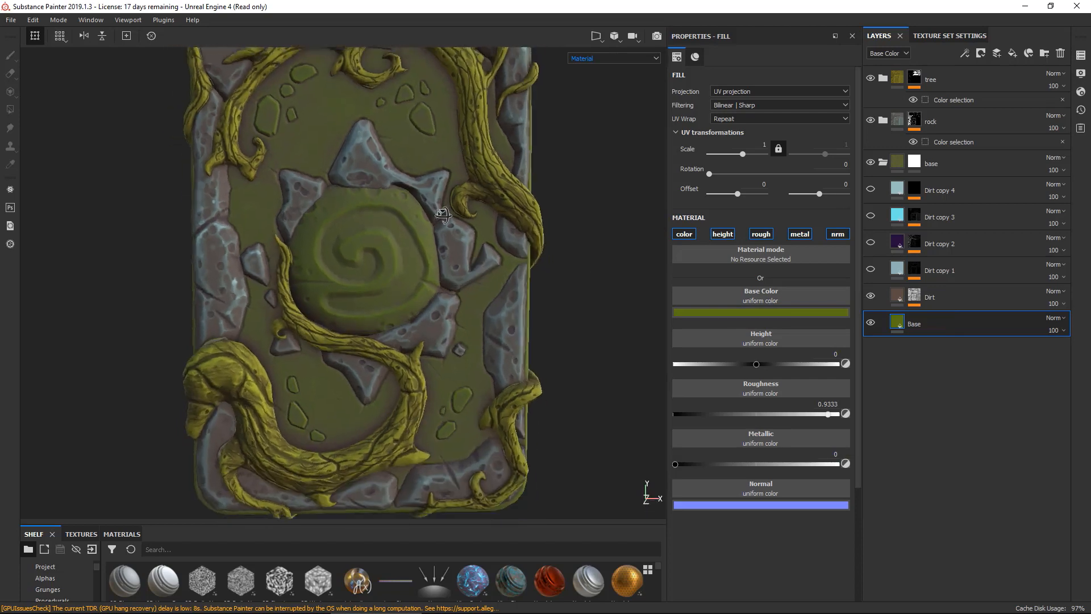
alt+right_drag(443, 215, 396, 157)
alt+middle_drag(396, 156, 449, 134)
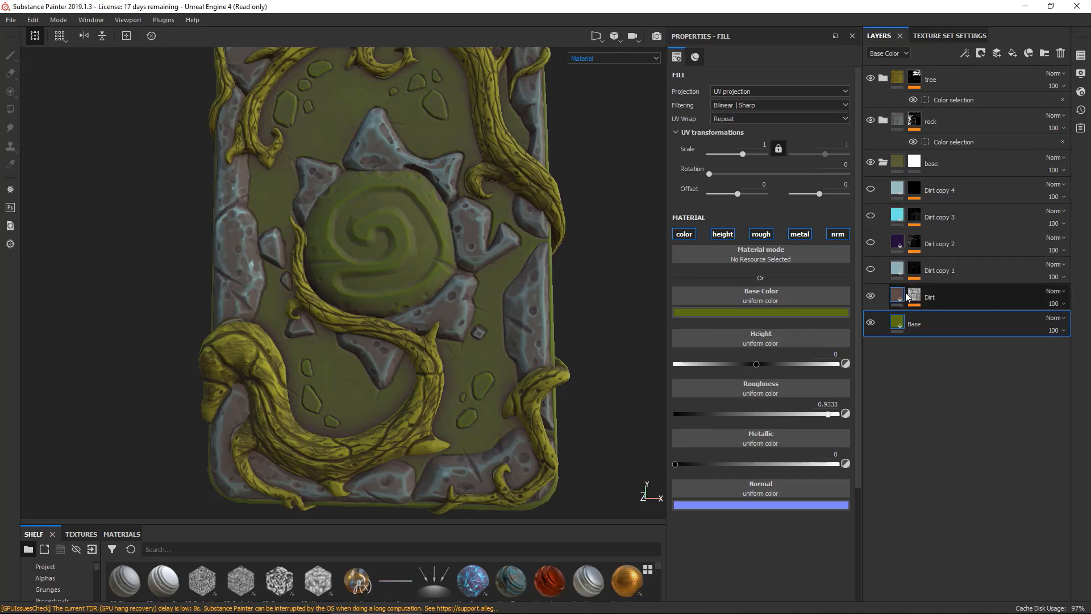
Set the Dirt layer's base color to a very dark green (R 0.003, G 0.022, B 0.001).
click(938, 297)
click(775, 314)
click(831, 326)
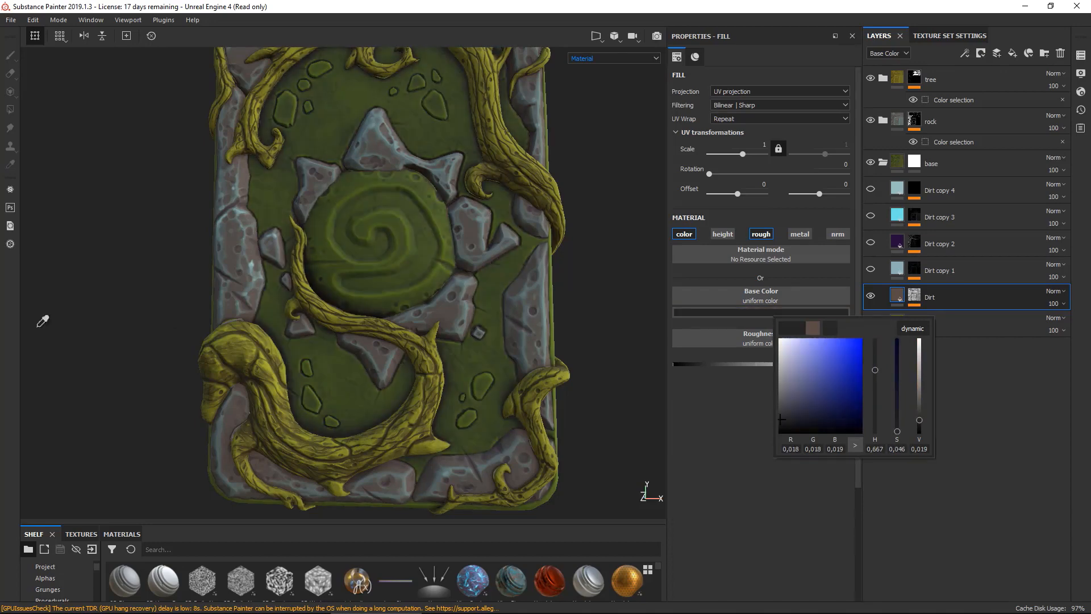
drag(837, 413, 873, 401)
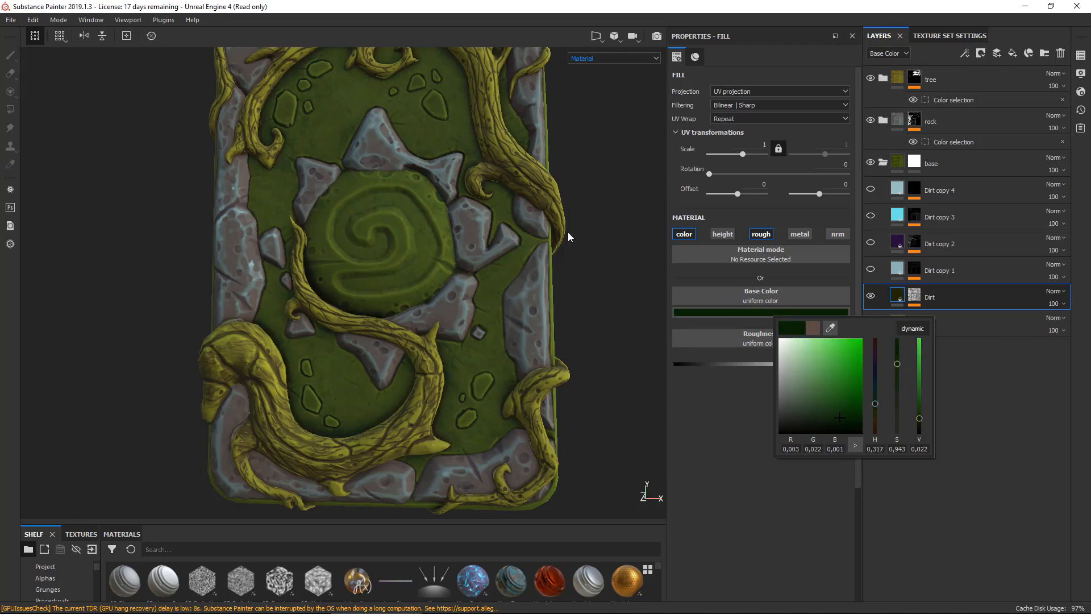
click(484, 162)
Show Dirt copy 1 through Dirt copy 4 in the base folder again and toggle Dirt copy 3 to identify its effect.
click(870, 272)
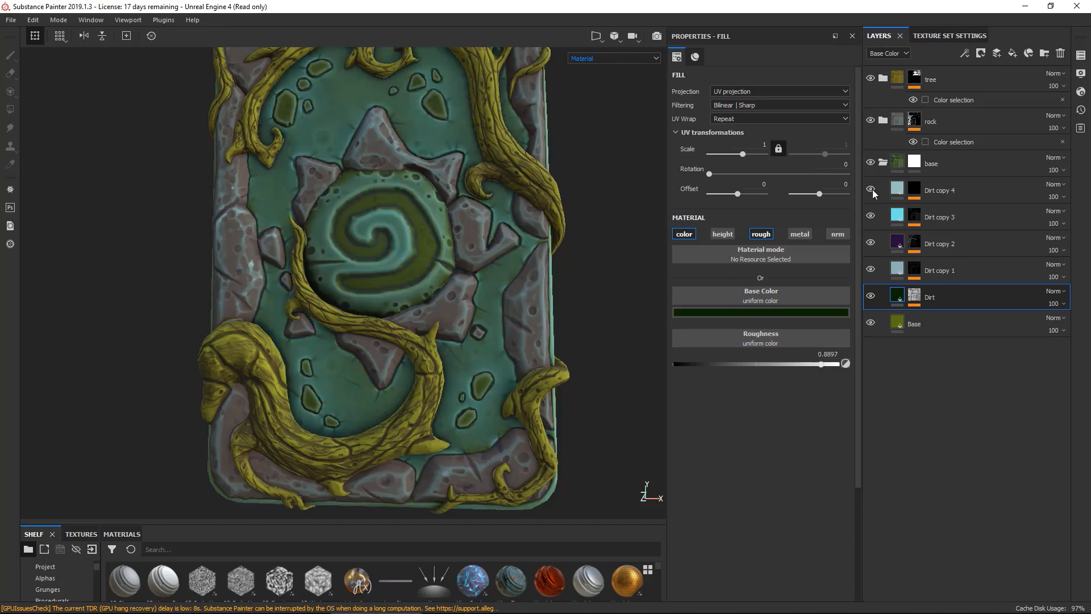
click(871, 217)
click(872, 219)
click(871, 216)
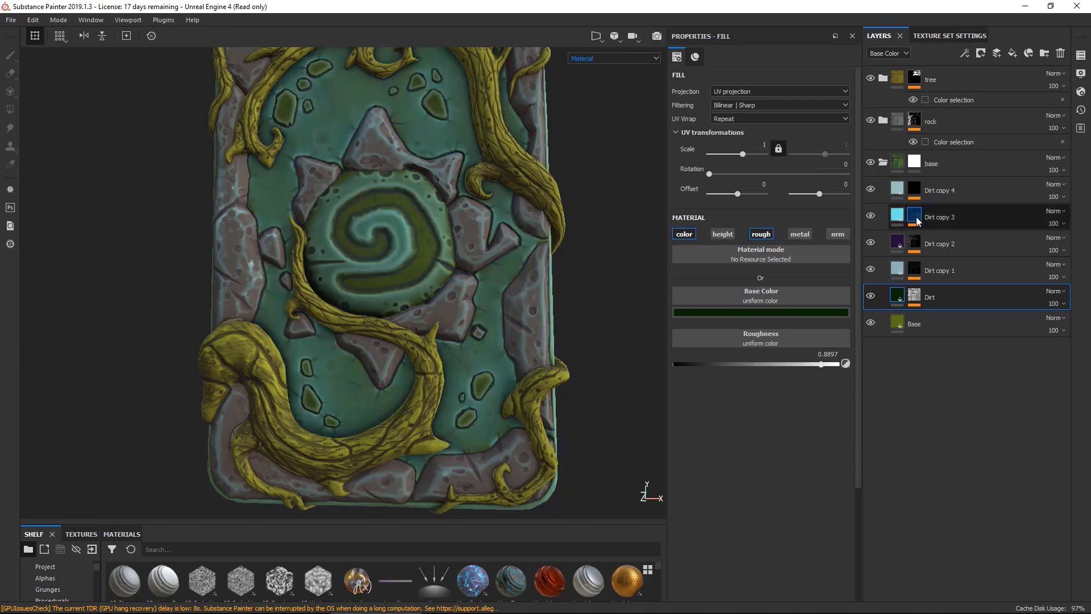
Change Dirt copy 3's base color to a bright yellow-green.
click(915, 216)
click(897, 214)
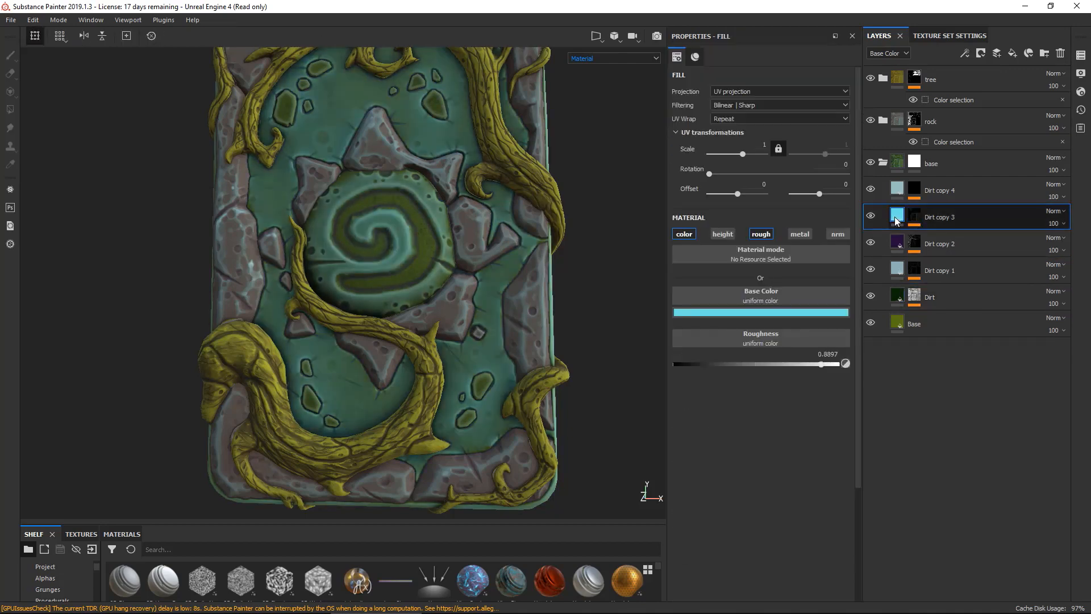
click(805, 312)
drag(879, 382, 897, 416)
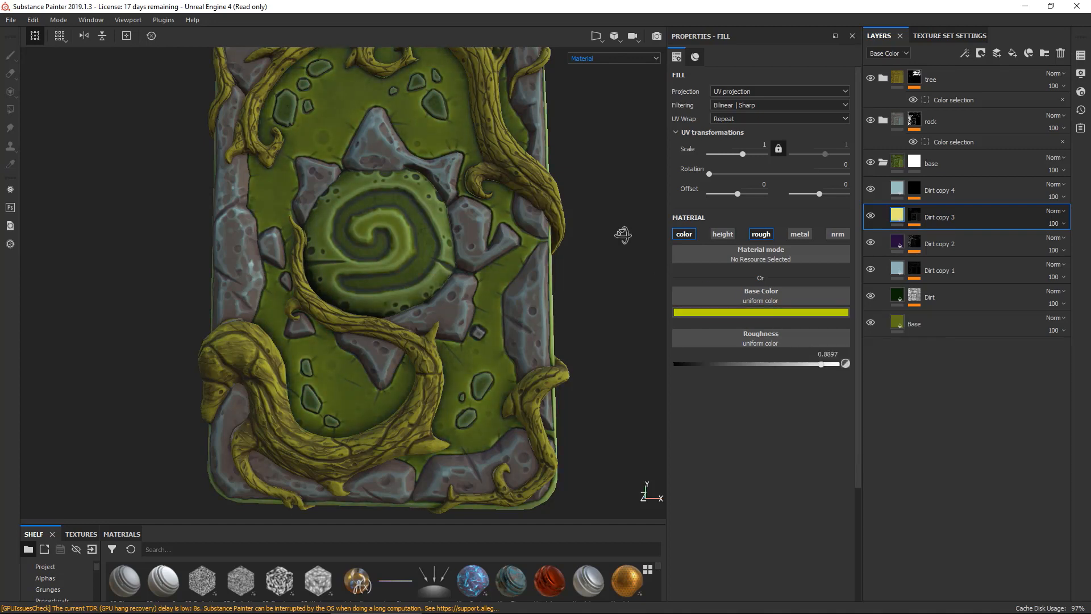
Open the Mask Editor on Dirt copy 3's mask and toggle the Dirt copy layers to compare their effect on the card.
click(915, 217)
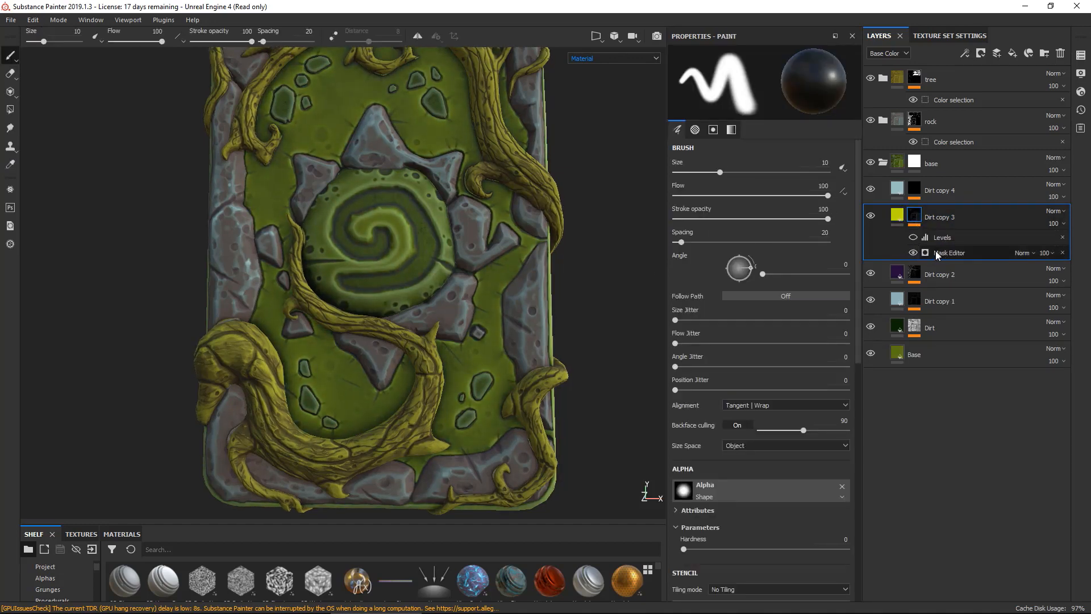
click(942, 253)
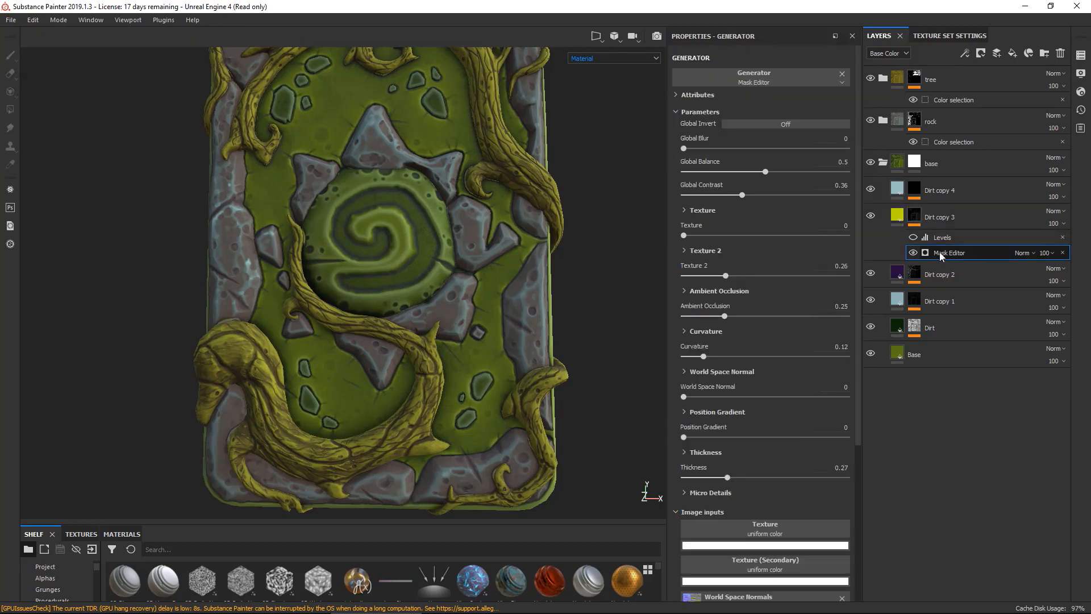
click(870, 217)
click(870, 217)
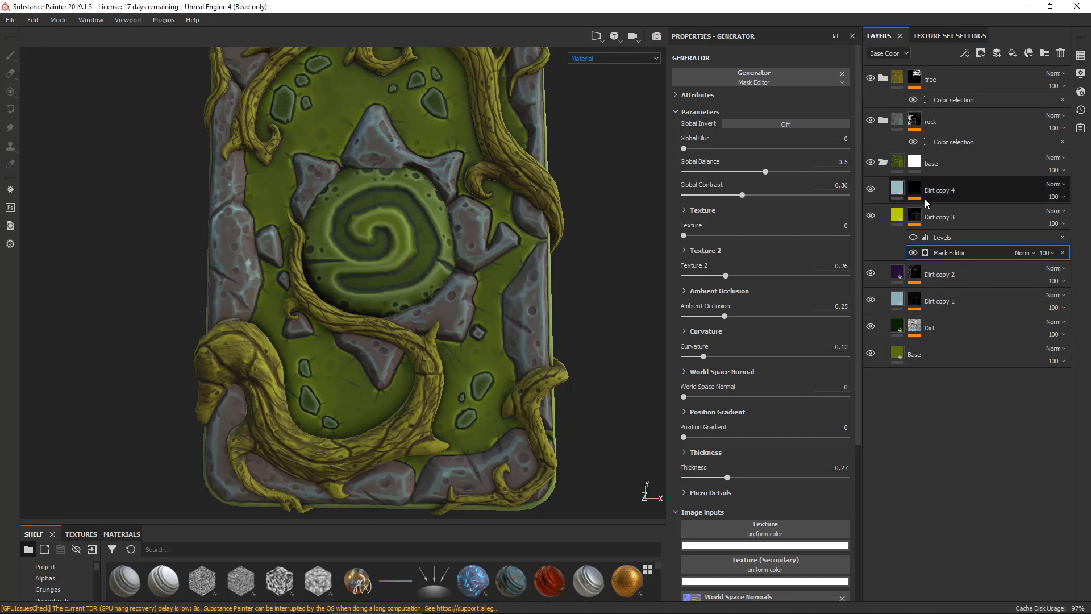
click(870, 300)
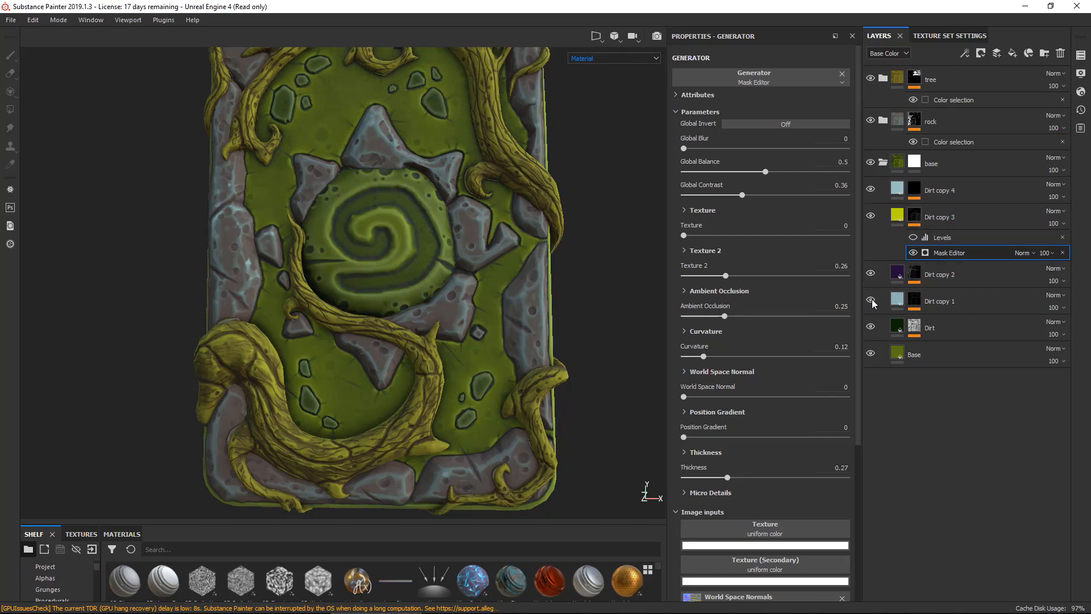
click(870, 301)
click(871, 300)
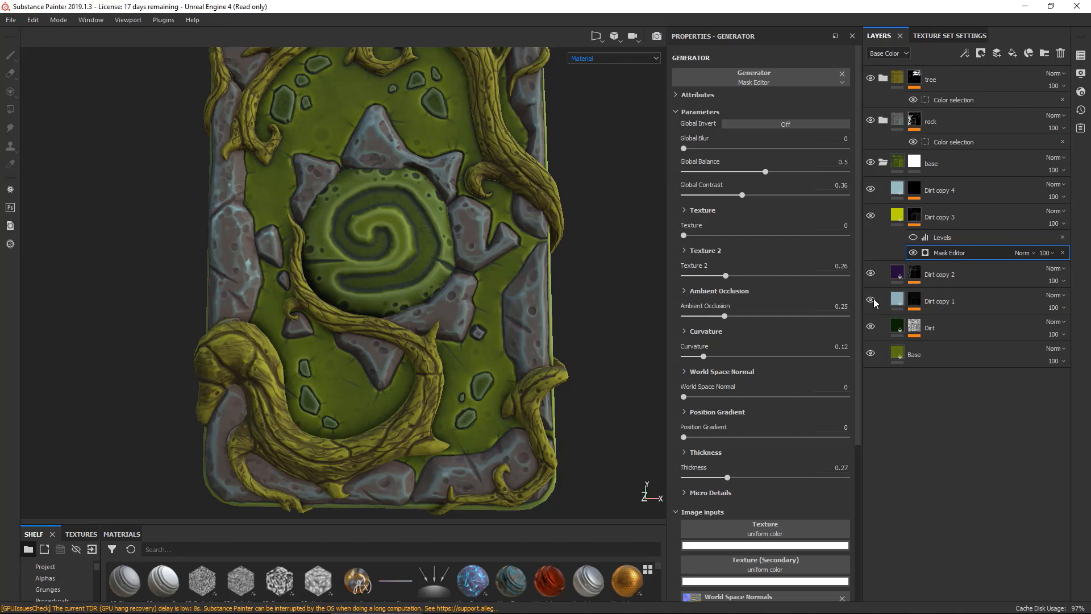
click(871, 191)
In Dirt copy 3's Mask Editor, set Global Contrast to 0.57, Texture to 0.11 and Texture 2 to 0.33.
drag(742, 196, 777, 195)
mouse_move(683, 235)
mouse_down()
mouse_move(717, 236)
mouse_move(700, 235)
mouse_up()
mouse_move(726, 276)
mouse_down()
mouse_move(765, 276)
mouse_move(738, 273)
mouse_up()
alt+right_drag(489, 180, 380, 206)
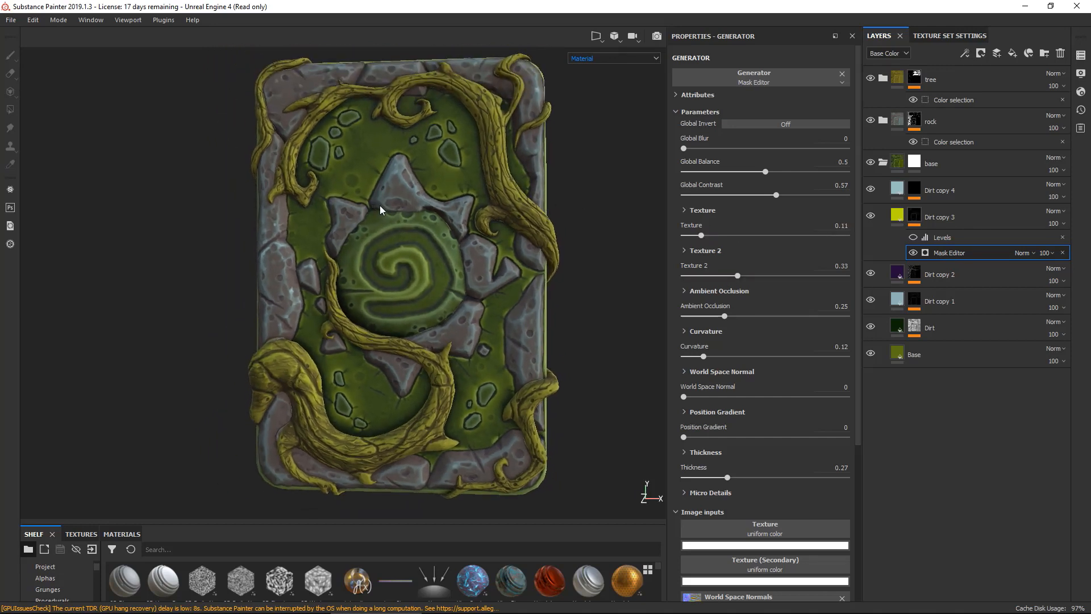
Collapse the base folder and toggle the rock and tree folders' visibility to check what each one covers.
click(883, 164)
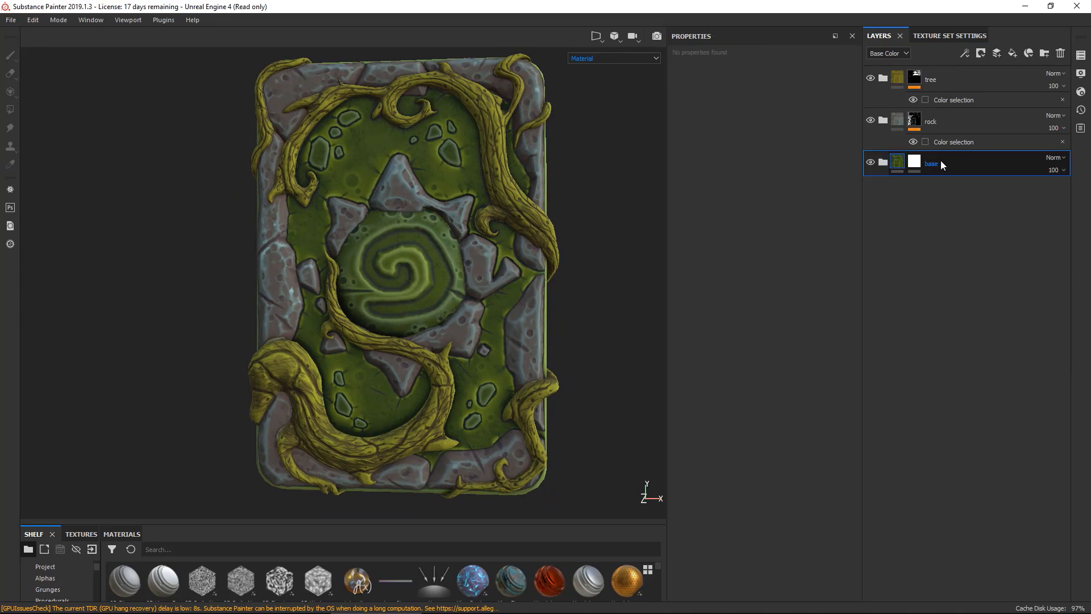
click(940, 160)
click(870, 120)
click(870, 120)
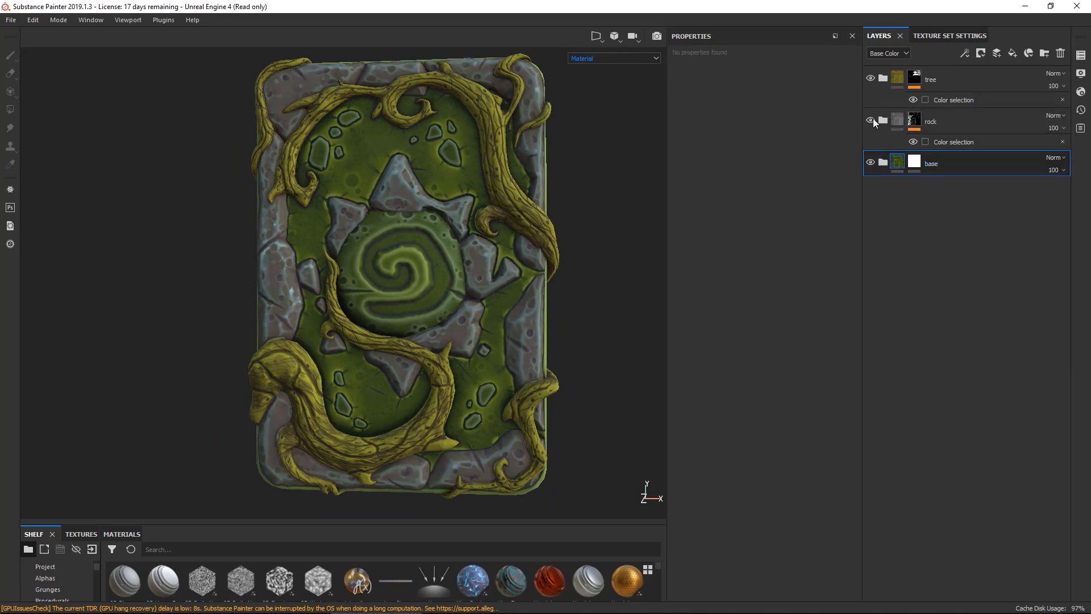
click(870, 120)
click(870, 120)
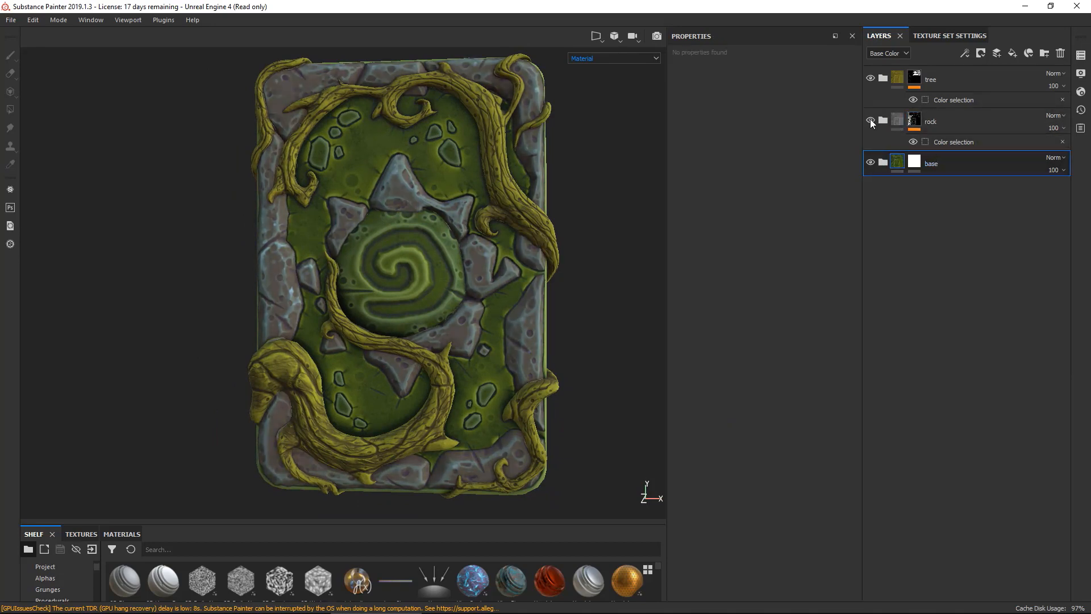
click(872, 79)
click(871, 80)
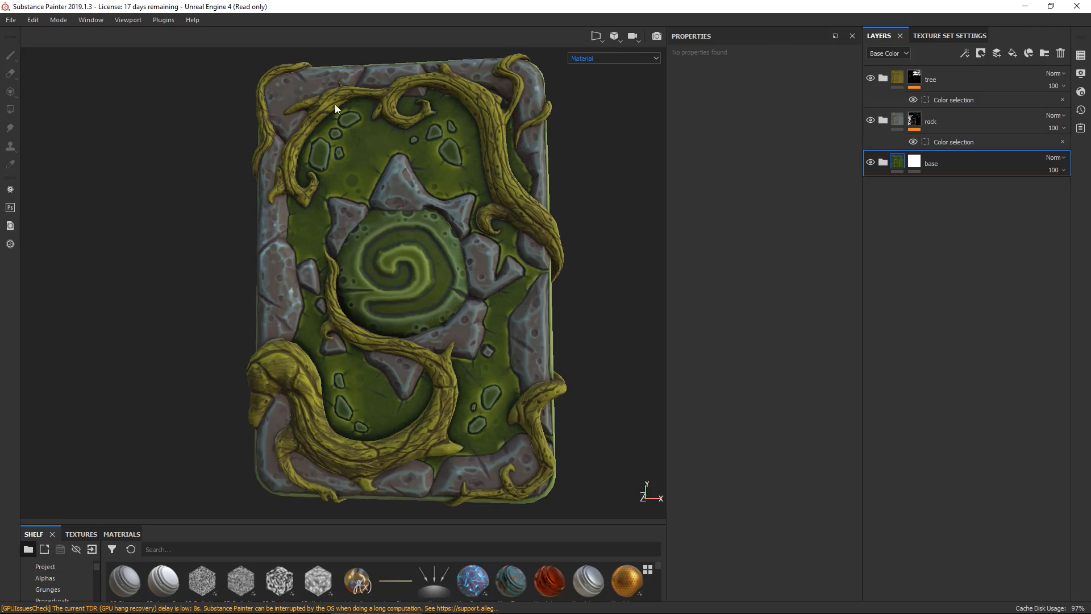
Save the project in the Blizzalt folder as vars, replacing the existing file.
click(11, 20)
click(38, 121)
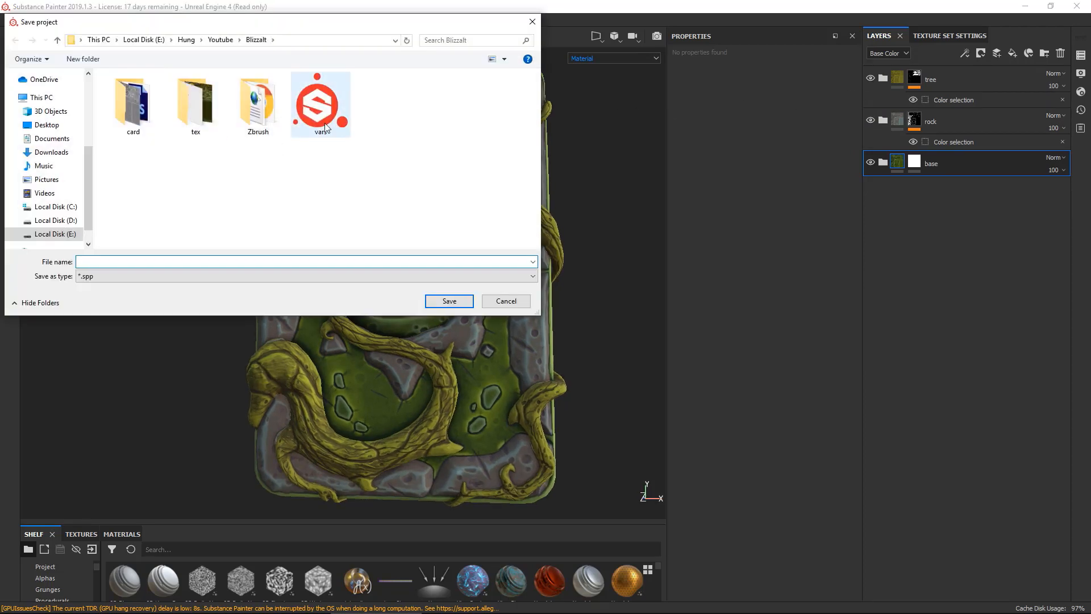
click(321, 105)
click(455, 300)
click(573, 313)
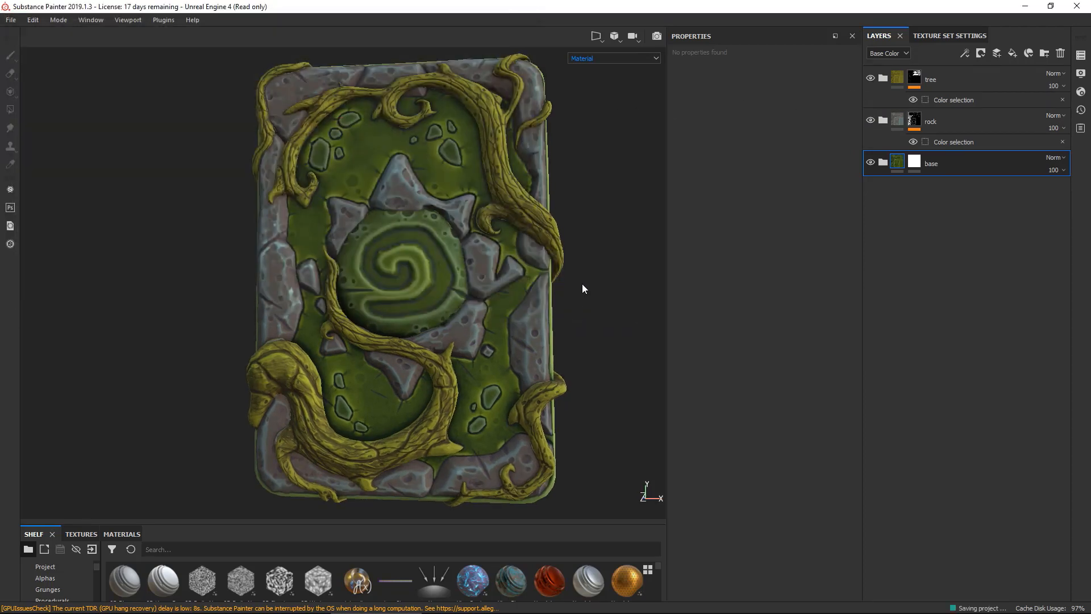
Enlarge the shelf, list the smart materials, and add the cilner smart material between the tree and rock folders.
alt+drag(430, 307, 422, 315)
alt+middle_drag(421, 315, 387, 312)
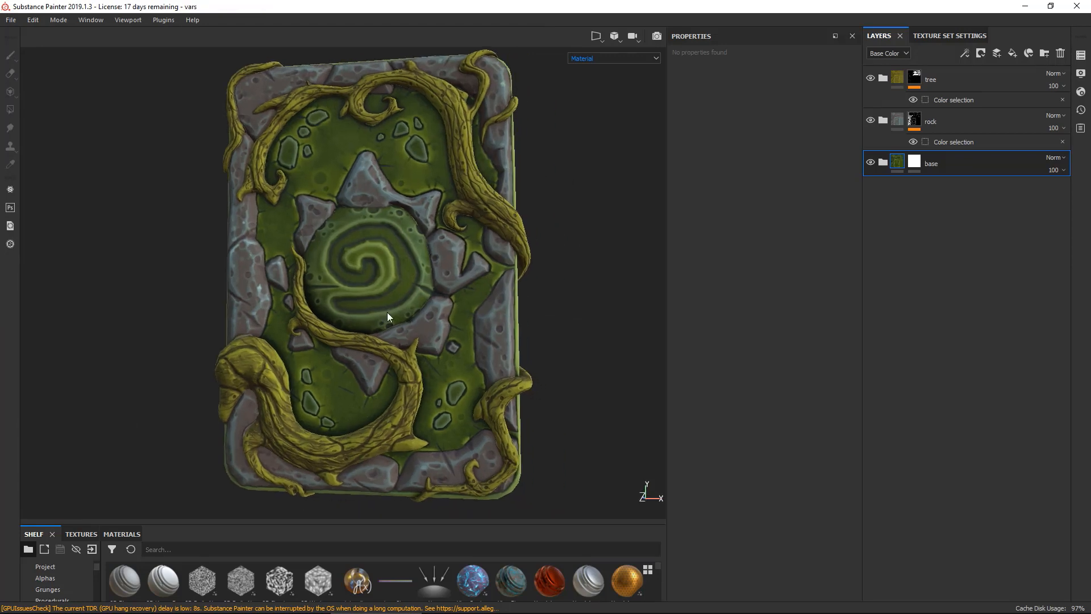
drag(241, 523, 241, 453)
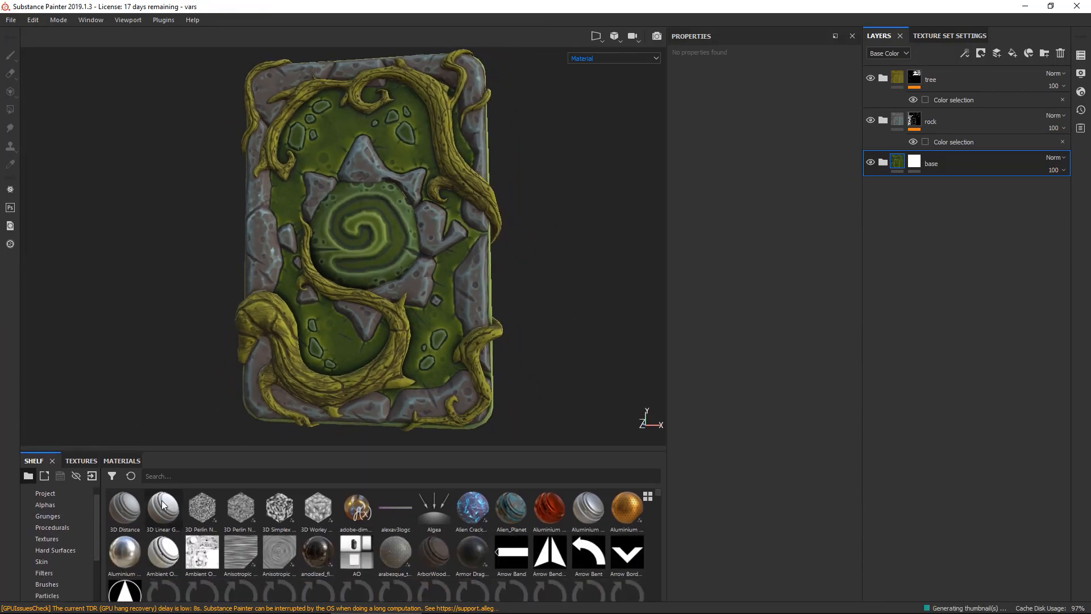
scroll(98, 539, down, 2)
click(57, 562)
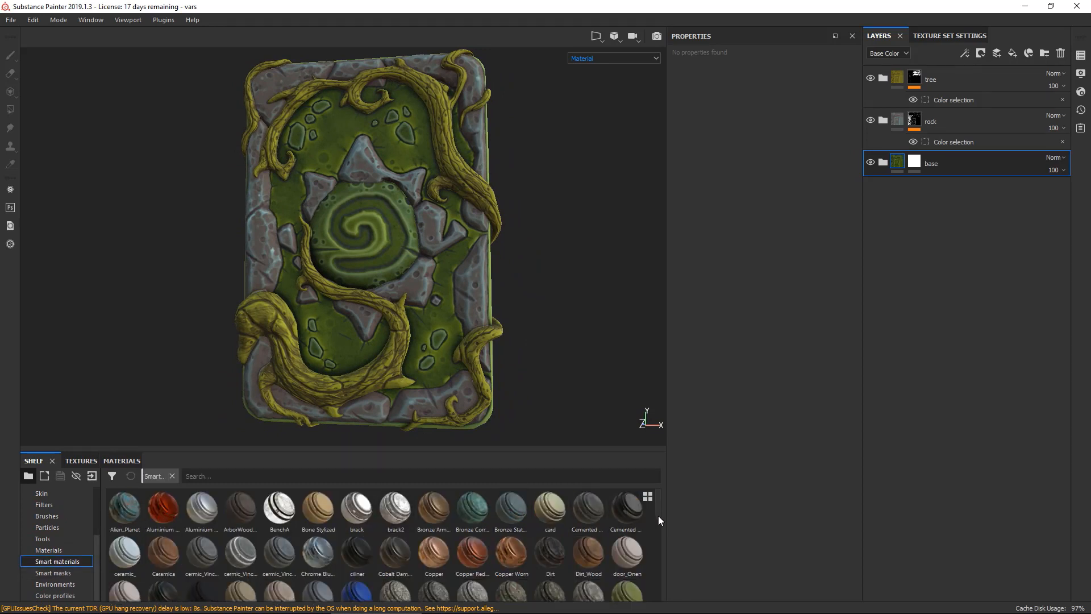
drag(357, 551, 955, 105)
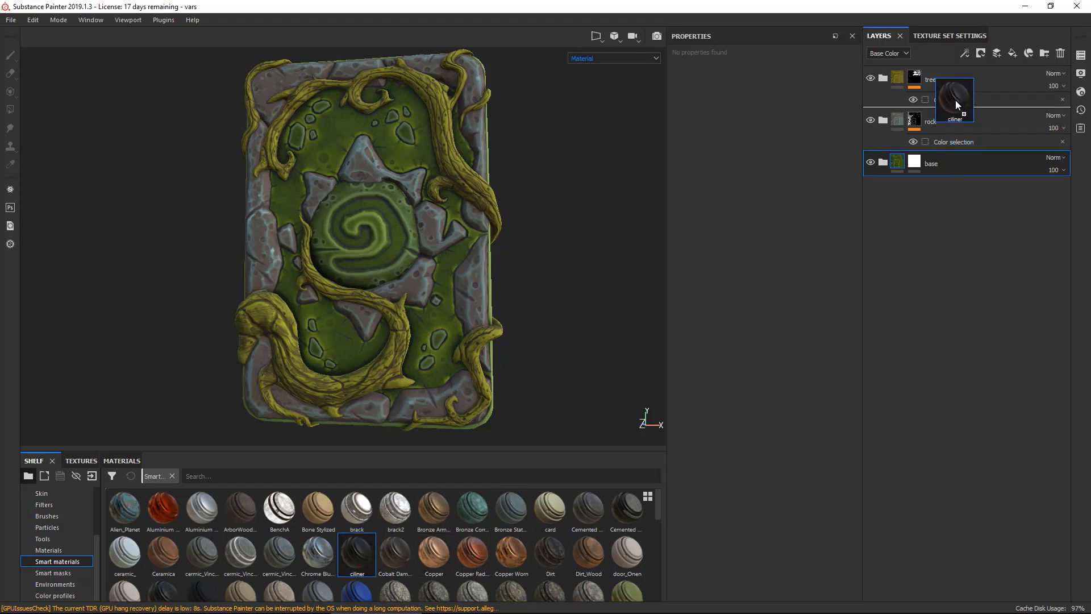
drag(956, 100, 957, 101)
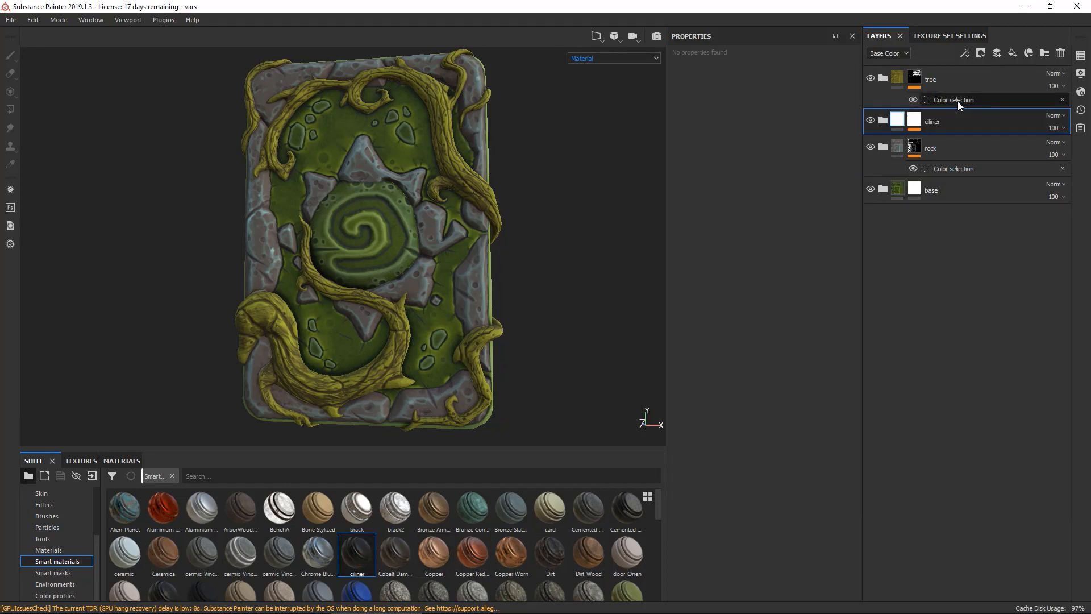
Expand the cilner folder and show its hidden Dirt layers one after another to review their effect on the central spiral.
click(883, 120)
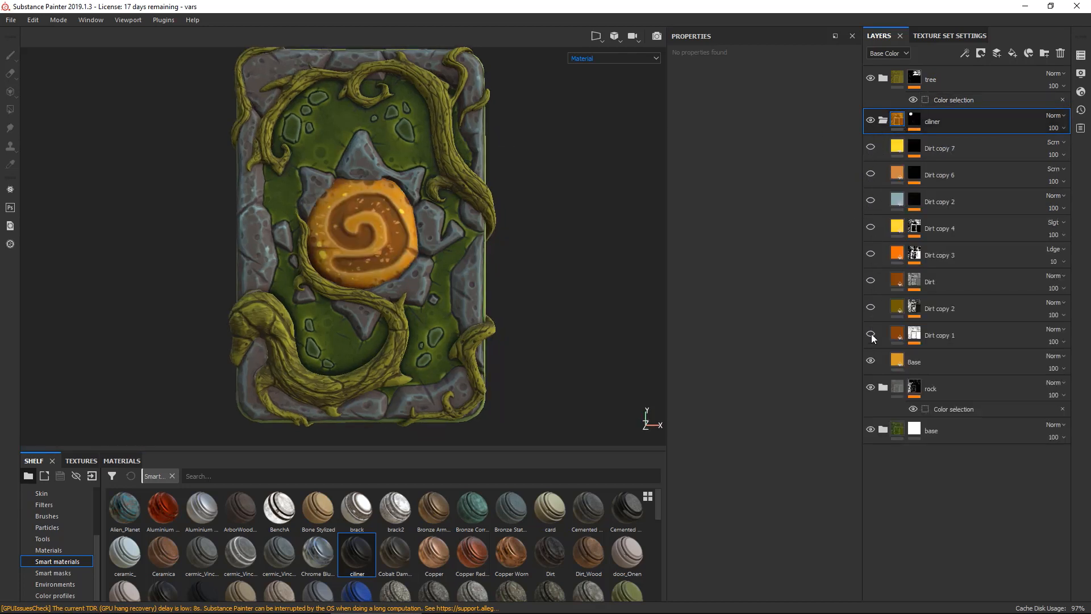
alt+drag(593, 237, 606, 238)
click(871, 308)
click(871, 334)
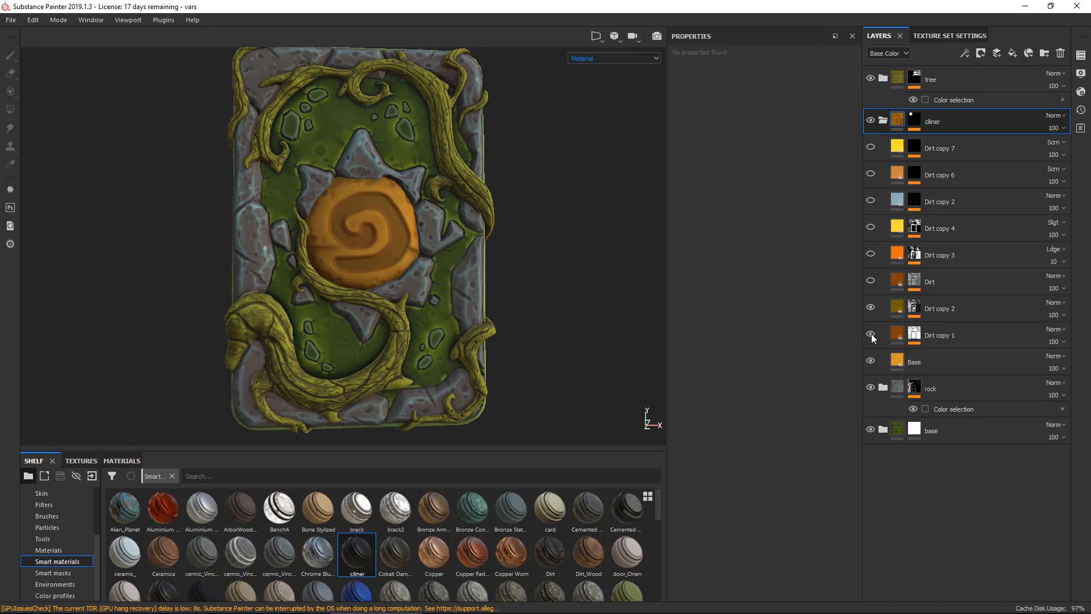
click(871, 281)
click(869, 253)
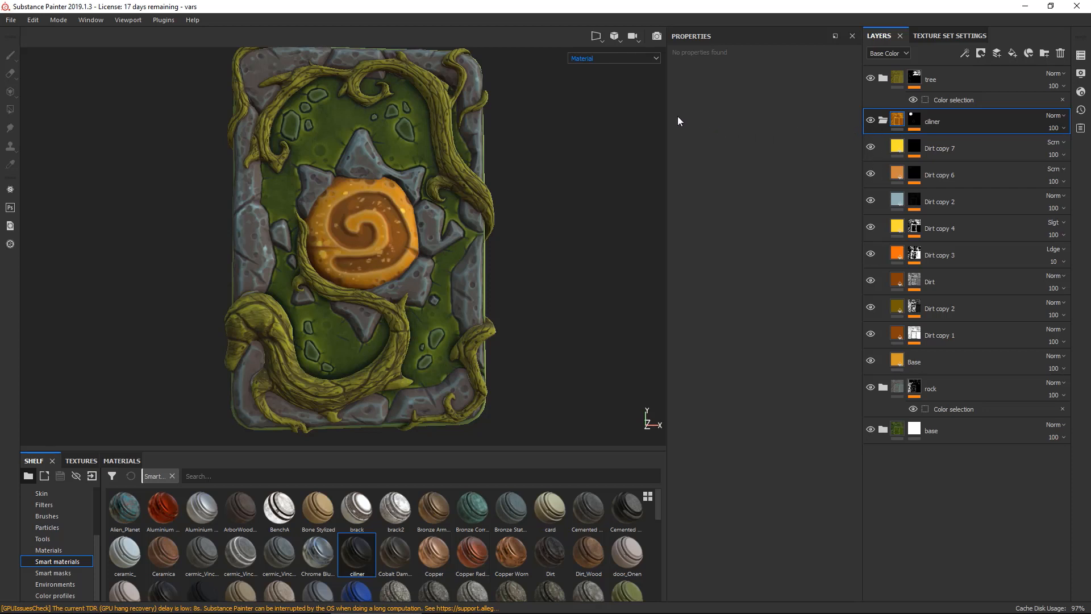
Collapse the cilner folder and toggle the rock folder's visibility to check what it covers.
click(883, 120)
click(870, 147)
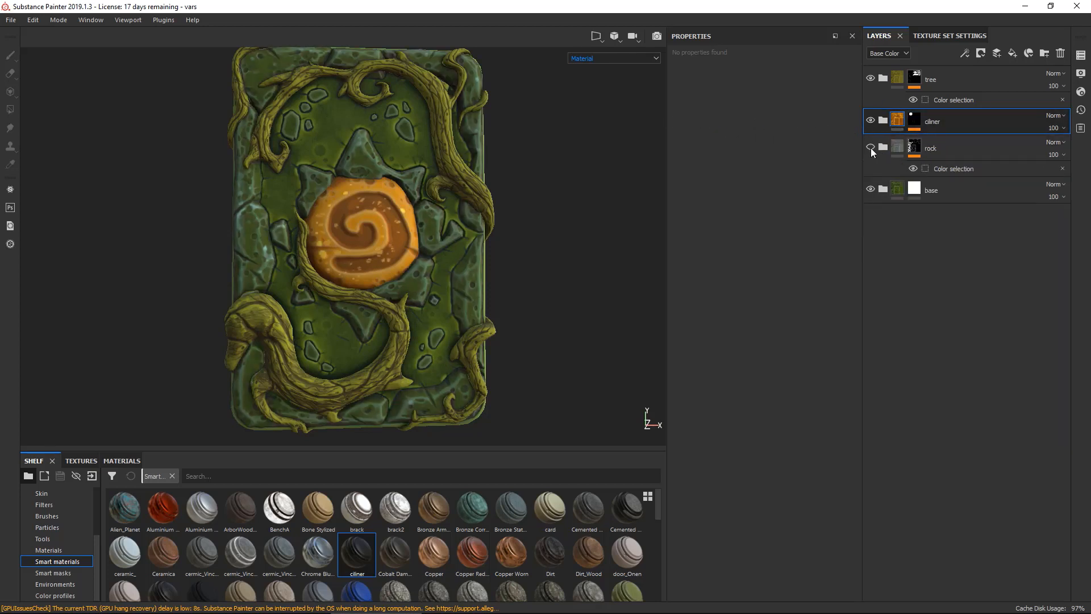
click(871, 147)
alt+drag(571, 177, 554, 157)
mouse_move(606, 186)
alt+mouse_down()
mouse_move(578, 186)
mouse_move(602, 184)
alt+mouse_up()
Toggle the base folder's visibility and briefly expand it to review its layers and the green background from several angles.
click(883, 189)
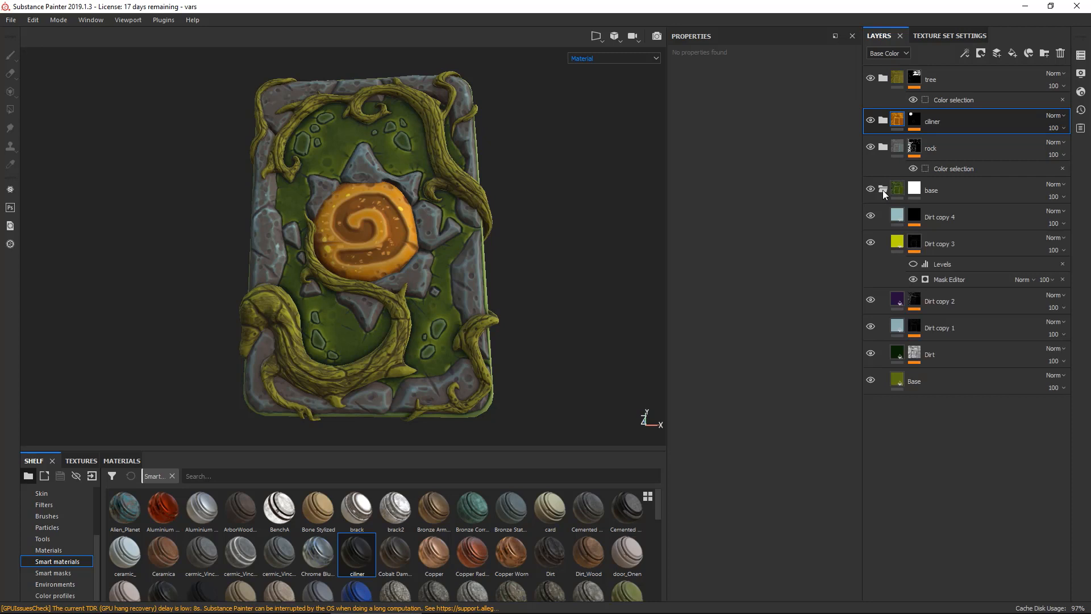
click(883, 190)
click(871, 190)
click(870, 190)
click(871, 190)
click(871, 190)
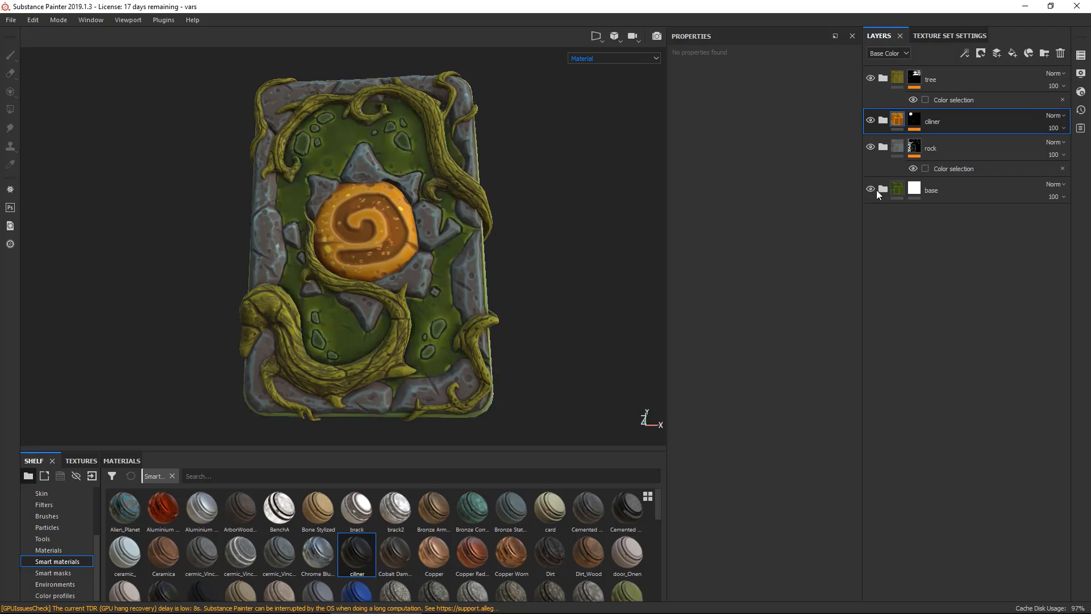
click(883, 190)
click(884, 189)
click(883, 190)
click(883, 190)
scroll(570, 210, up, 3)
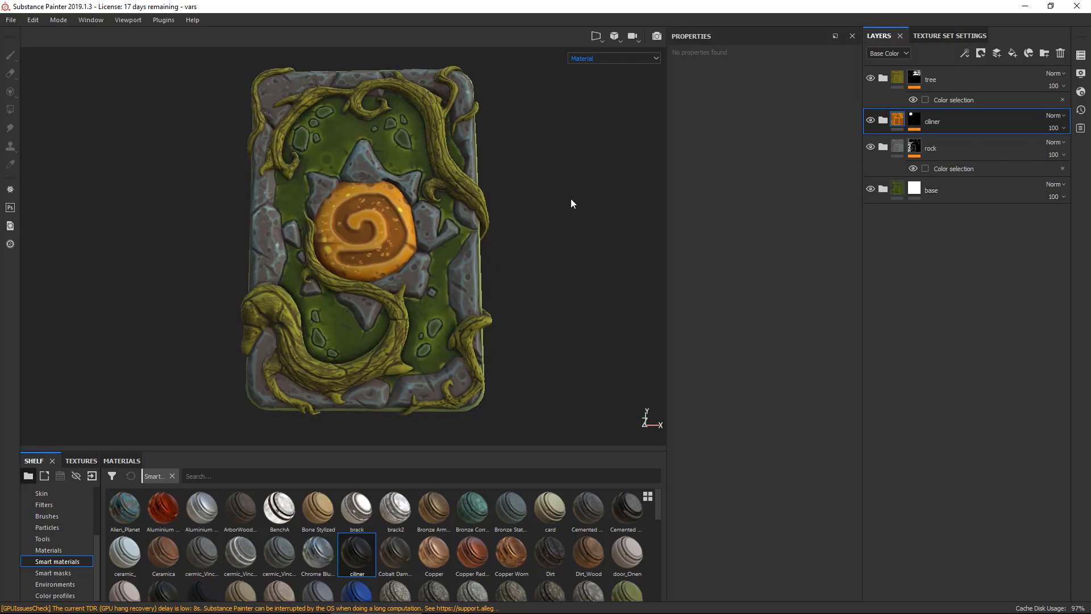
scroll(533, 130, down, 3)
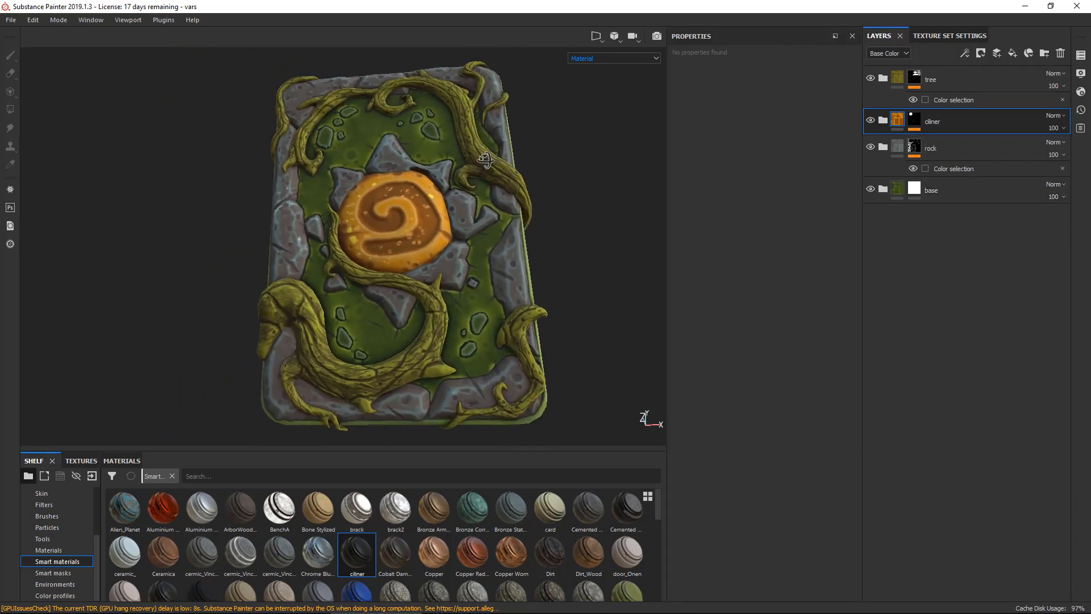
Expand the base folder and toggle its Dirt copy 4 and Dirt copy 3 layers to compare their effect.
click(882, 188)
mouse_move(873, 216)
mouse_down()
mouse_move(871, 354)
mouse_move(871, 215)
mouse_up()
click(882, 190)
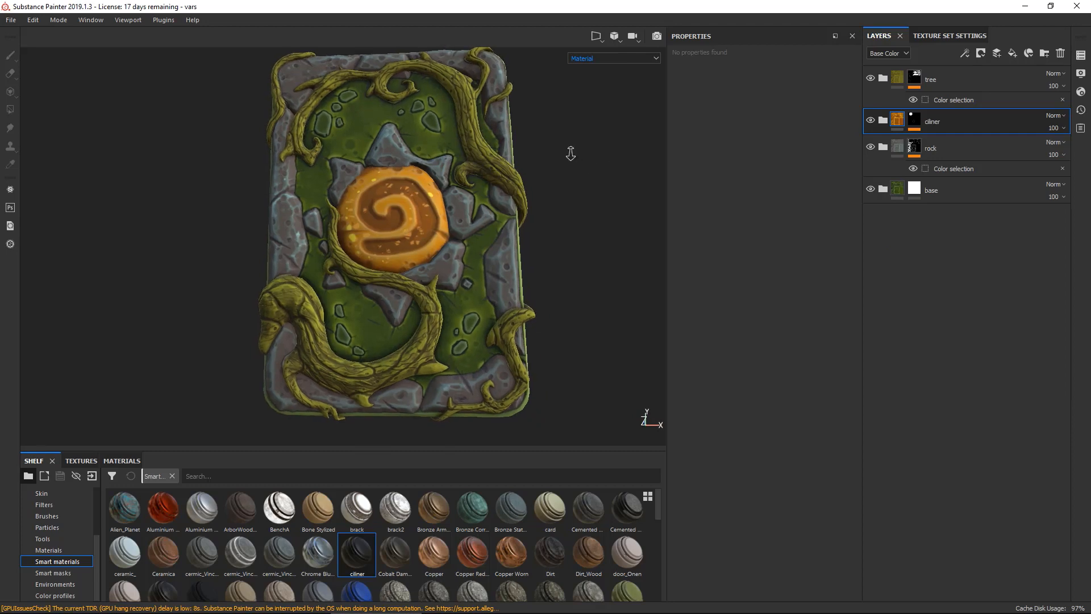
scroll(573, 159, up, 3)
alt+drag(580, 168, 442, 177)
click(882, 190)
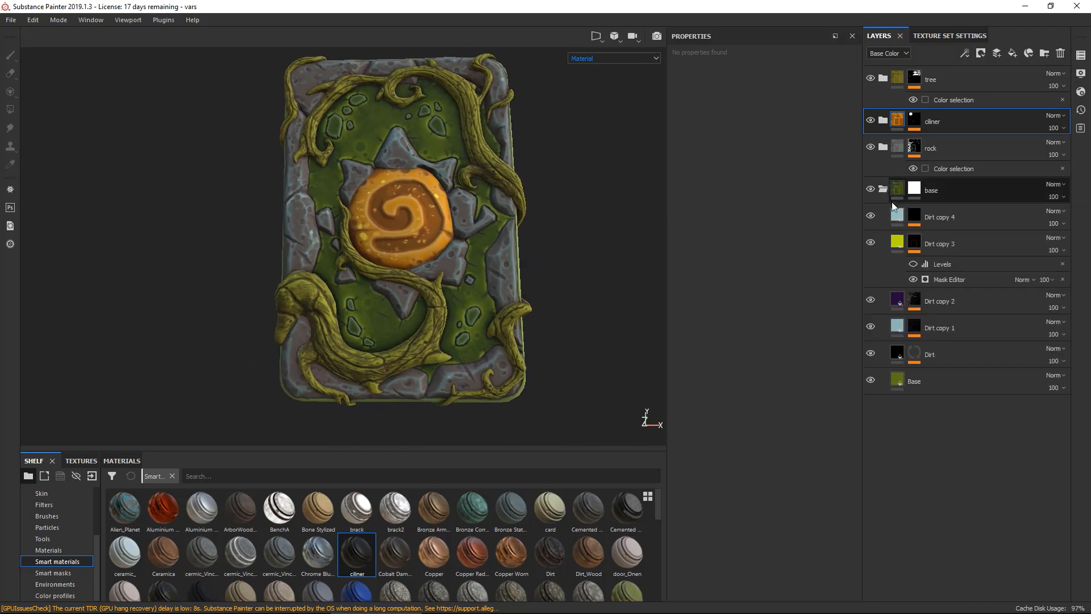
click(871, 244)
click(870, 244)
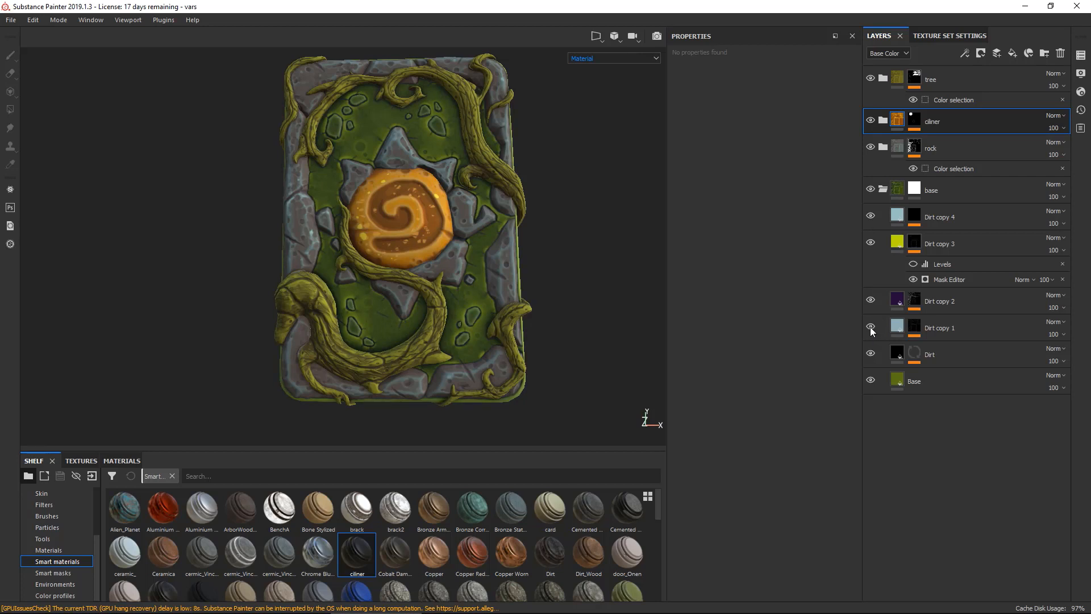
Change the base color of the base folder's Dirt copy 1 layer to green.
click(880, 328)
click(781, 312)
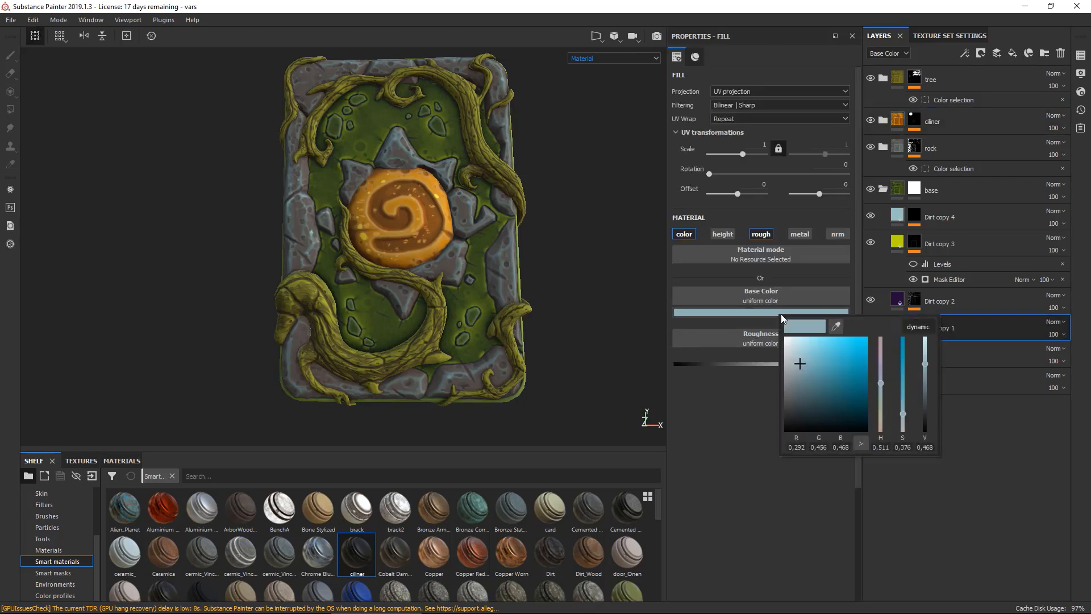
drag(883, 394, 848, 385)
alt+drag(579, 235, 561, 176)
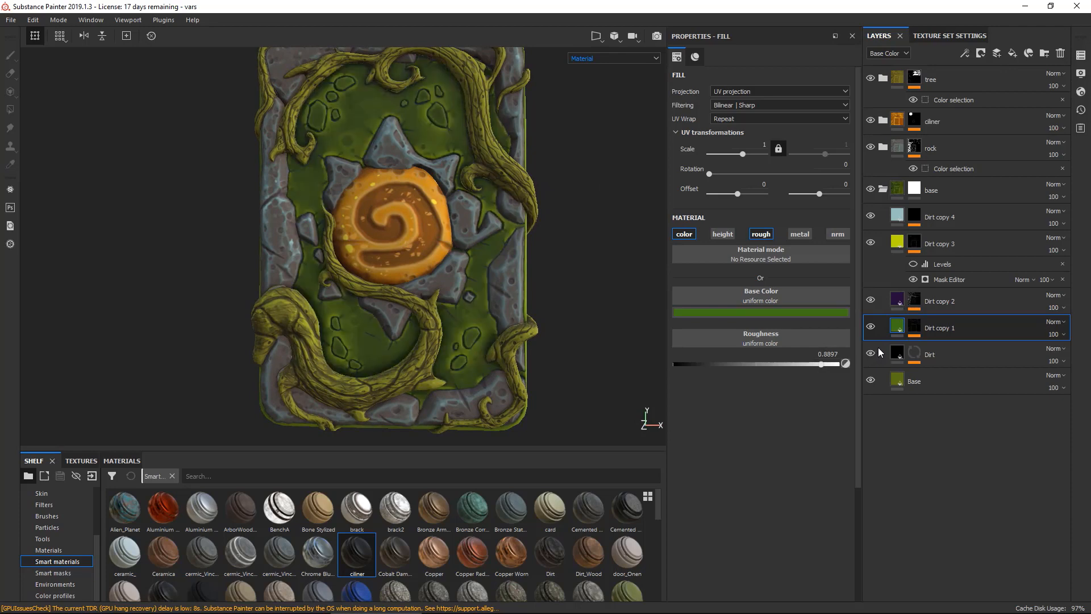
In the Mask Editor of the base folder's Dirt layer, set Global Blur to 0.62 and Texture to 0.34, comparing with the layer hidden.
click(914, 354)
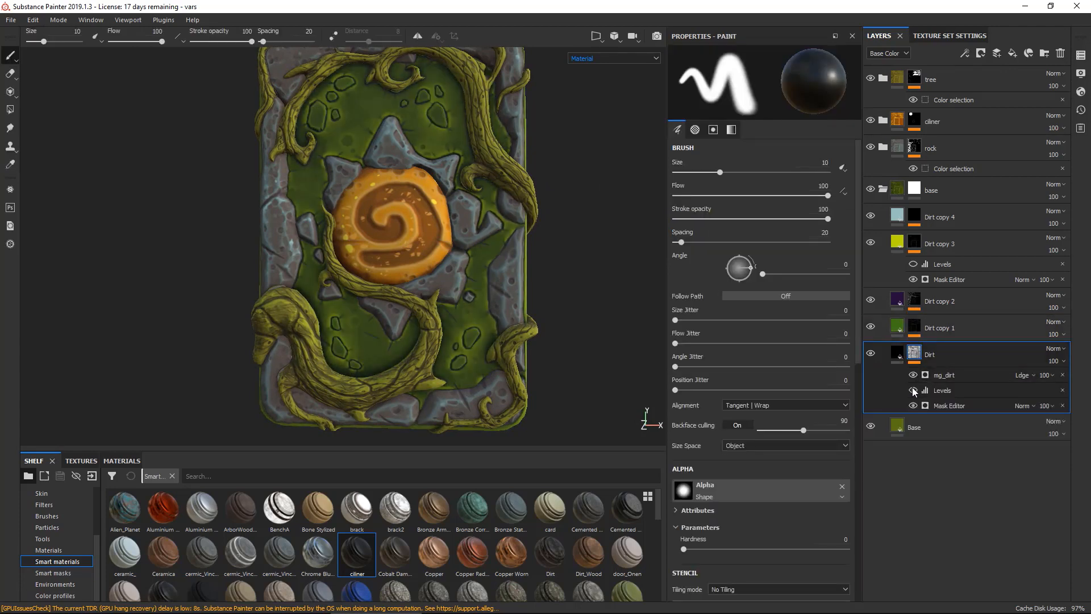
click(942, 404)
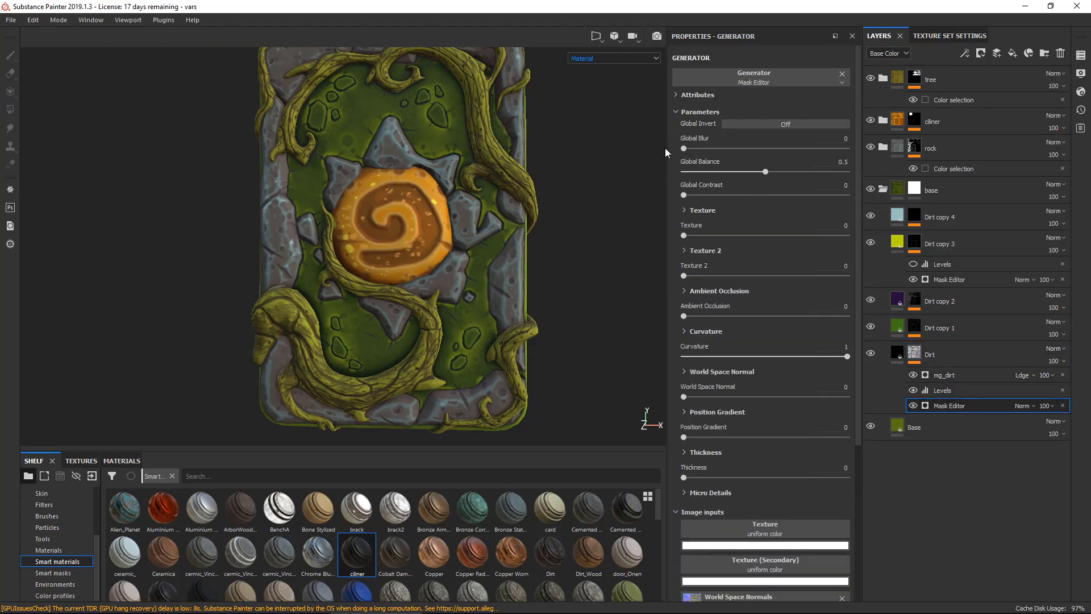
alt+right_drag(665, 148, 715, 131)
drag(681, 148, 691, 148)
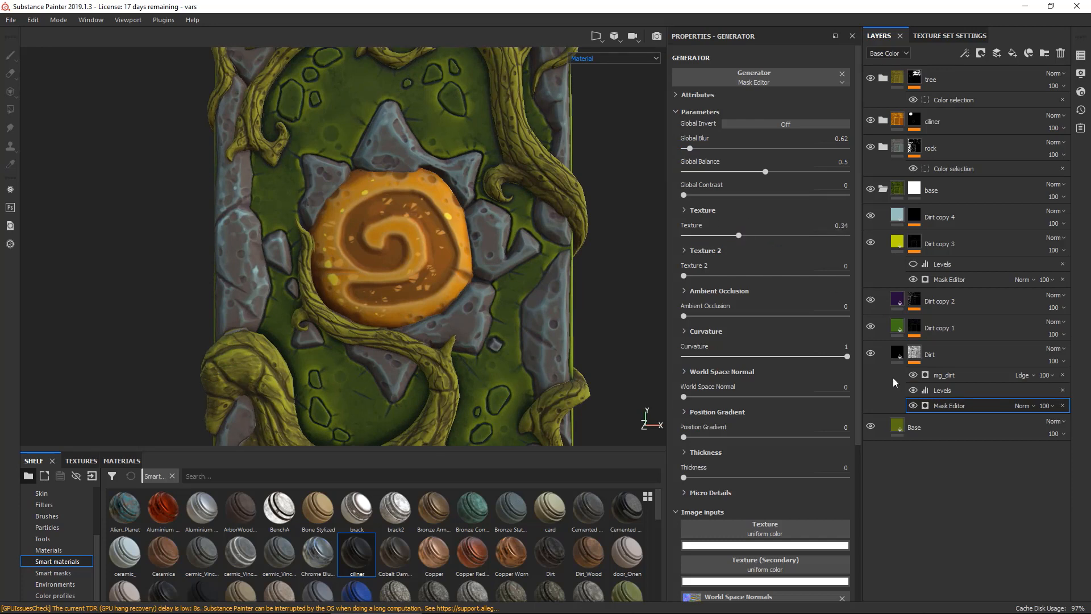
click(870, 353)
click(870, 353)
Set Dirt Level to 0.59 and Dirt Contrast to 0.14 in the Dirt layer's mg_dirt generator.
click(941, 374)
mouse_move(771, 162)
mouse_down()
mouse_move(727, 165)
mouse_move(813, 168)
mouse_move(789, 168)
mouse_up()
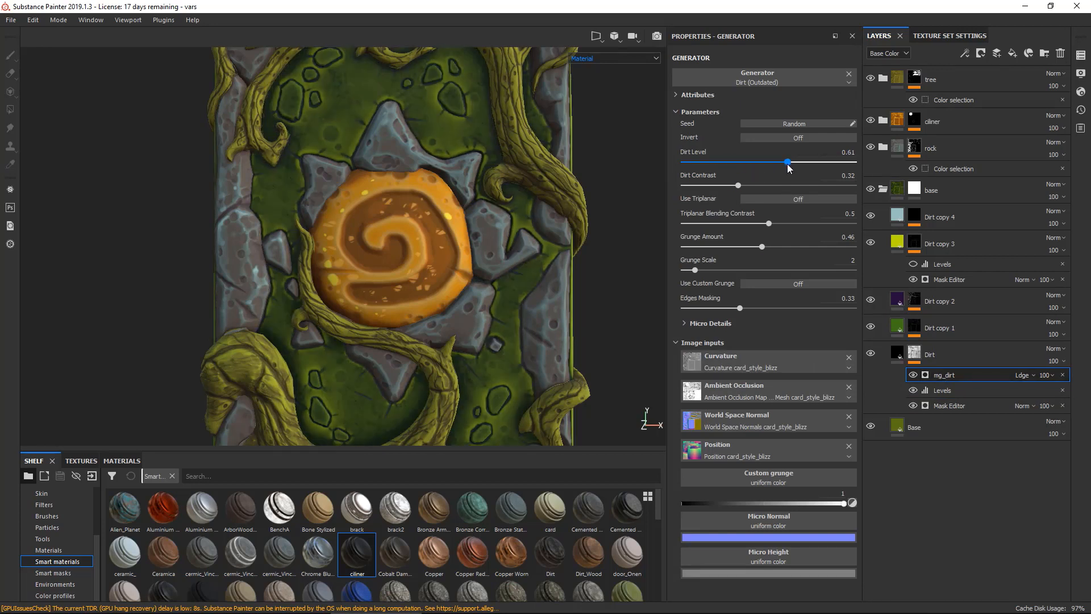
drag(738, 185, 722, 187)
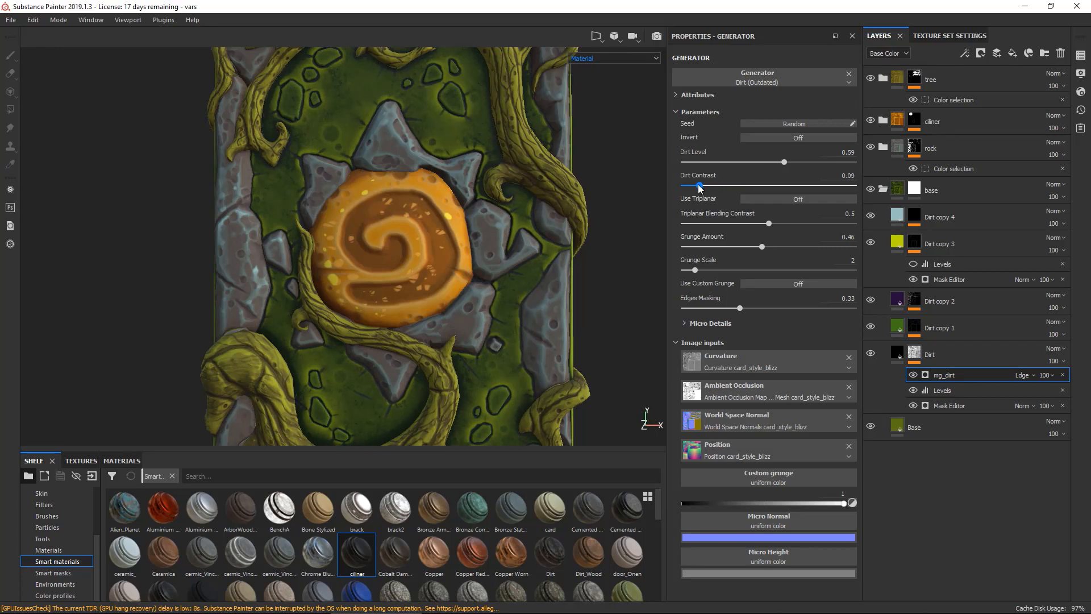
scroll(288, 200, down, 3)
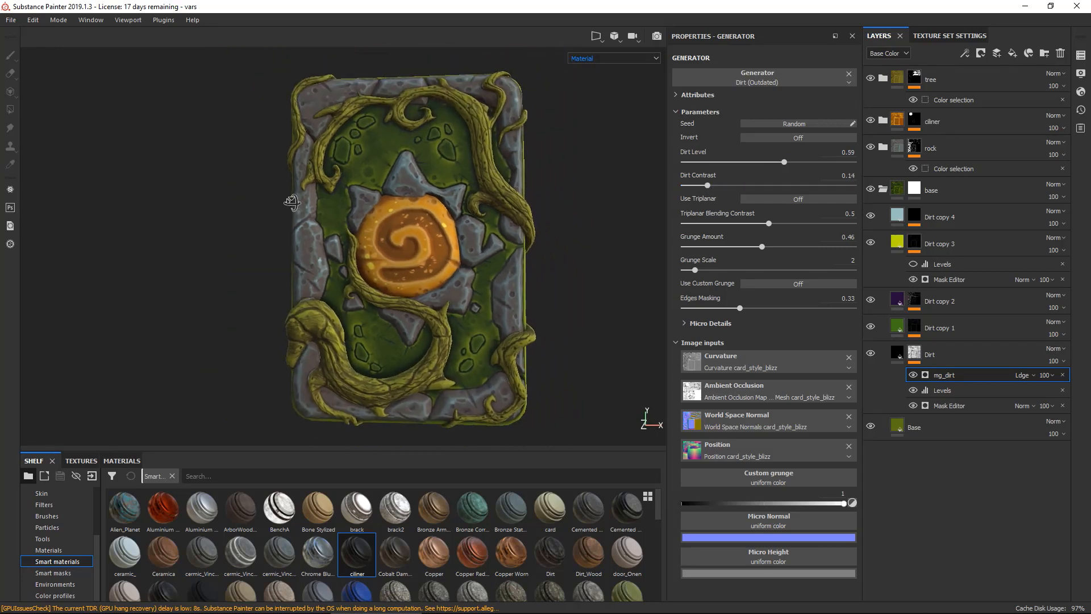
alt+drag(289, 200, 294, 206)
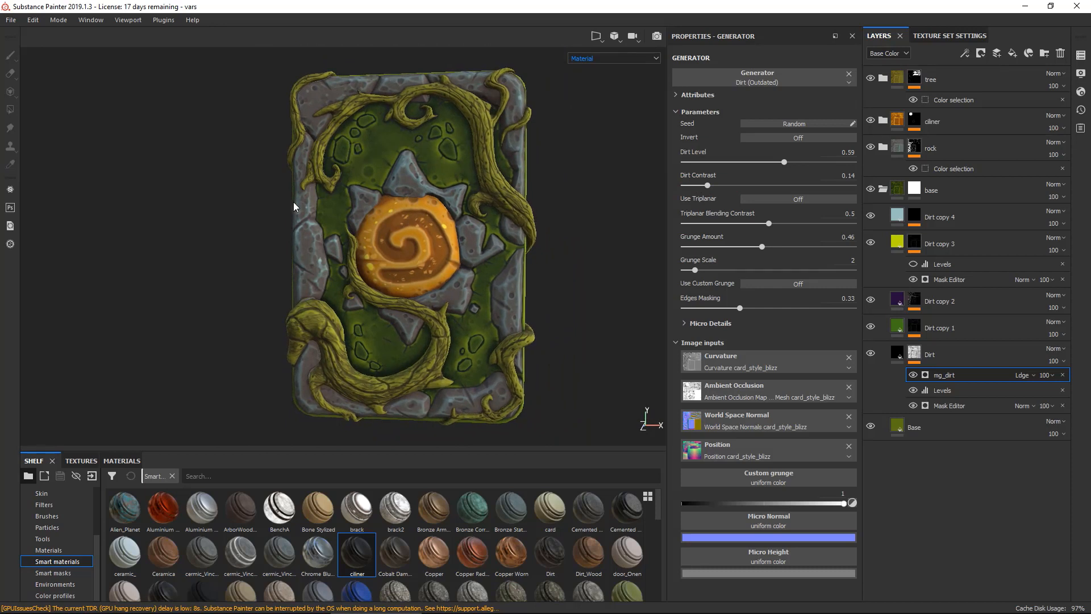
alt+right_drag(401, 199, 264, 185)
alt+drag(327, 180, 319, 211)
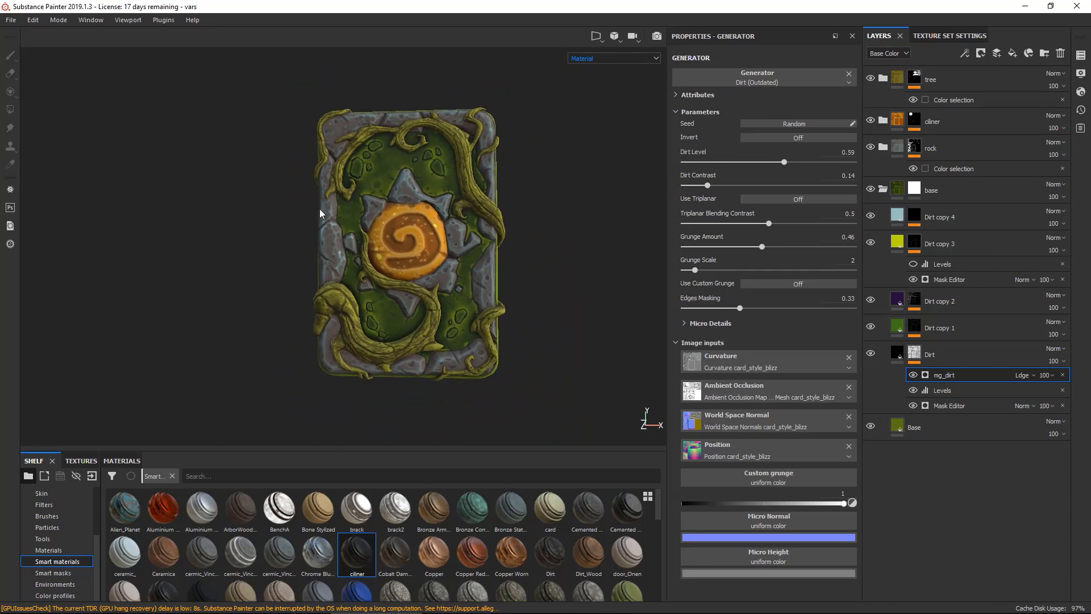
alt+right_drag(318, 211, 424, 182)
Briefly show the tree folder's layers, collapse the base folder, and examine the card's upper half up close.
click(882, 78)
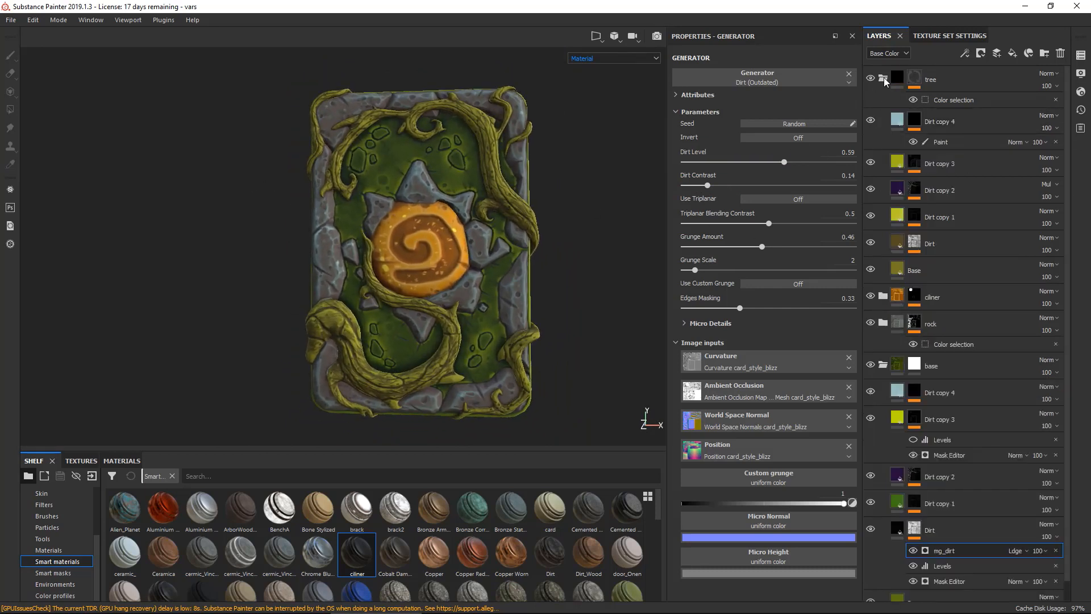
click(883, 78)
click(882, 189)
alt+drag(508, 150, 449, 167)
alt+right_drag(452, 124, 796, 133)
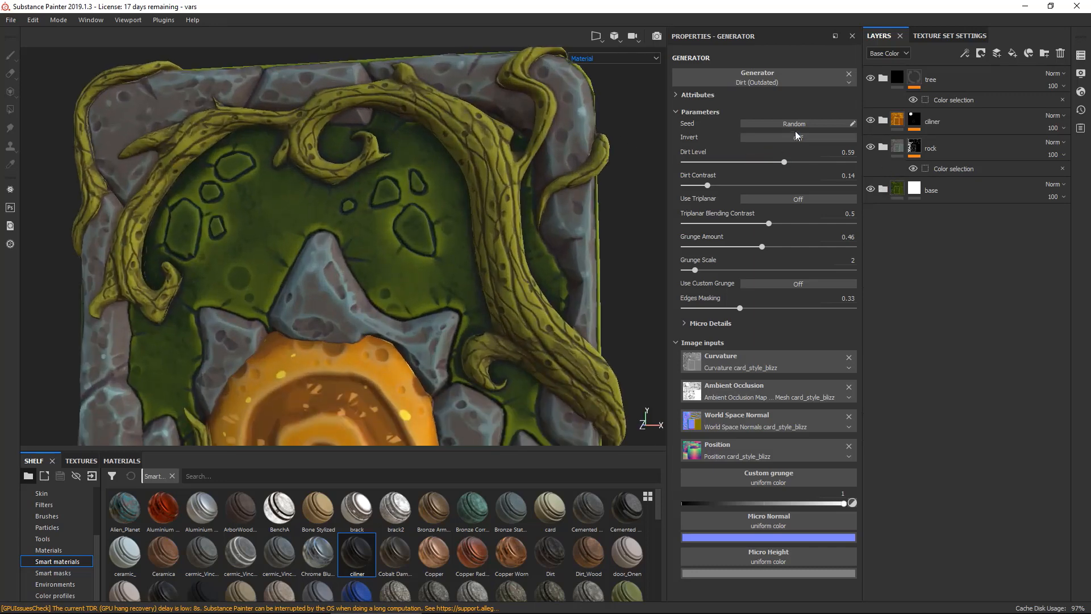
alt+right_drag(538, 167, 439, 142)
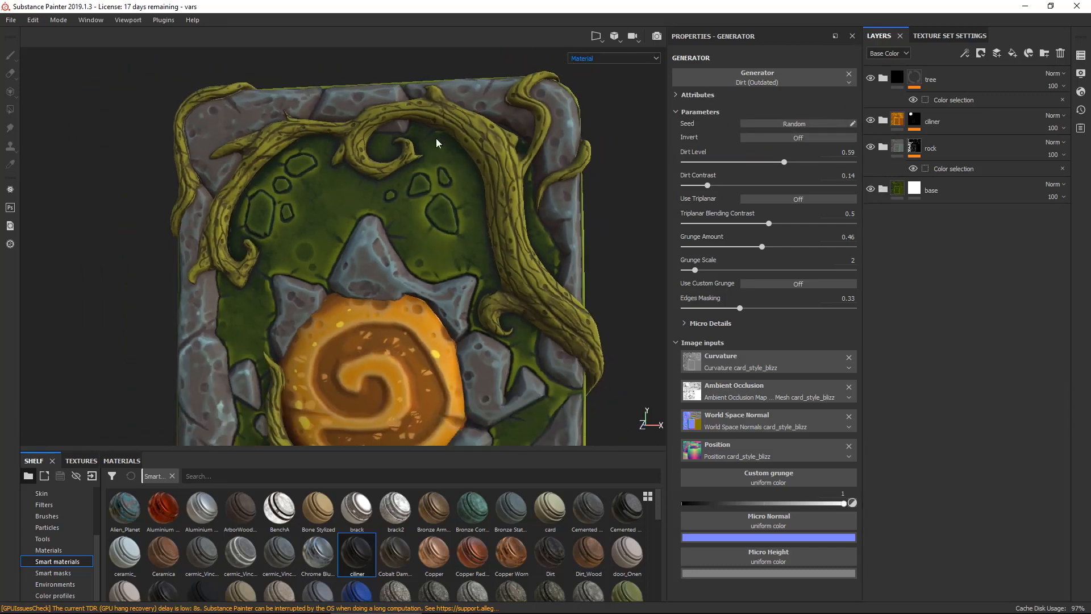
Set Texture 2 to 0.14 in the Mask Editor of the base folder's Dirt copy 3 layer.
click(883, 189)
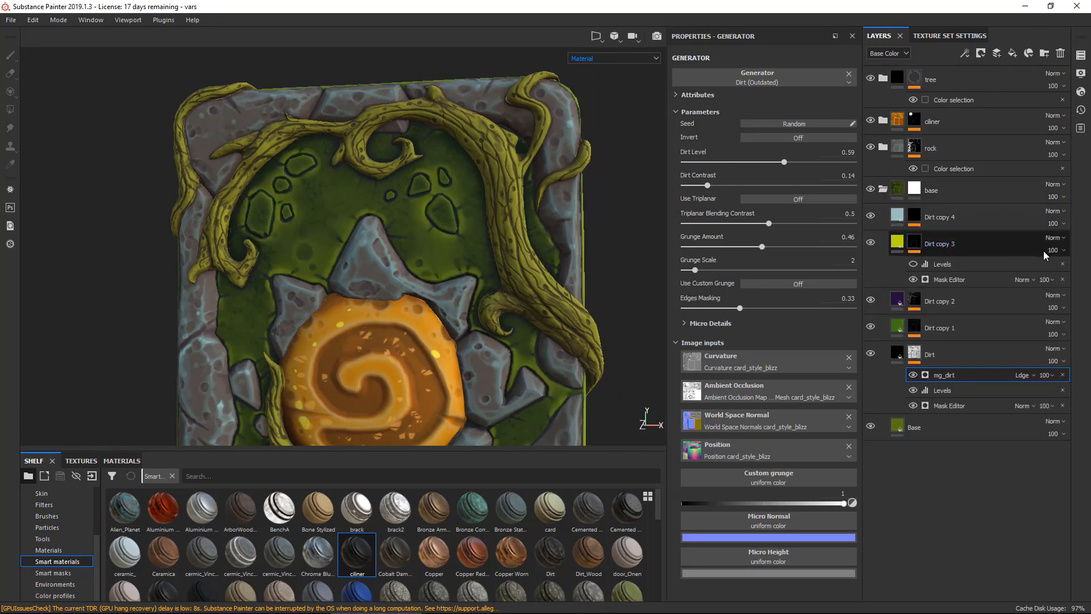
click(941, 279)
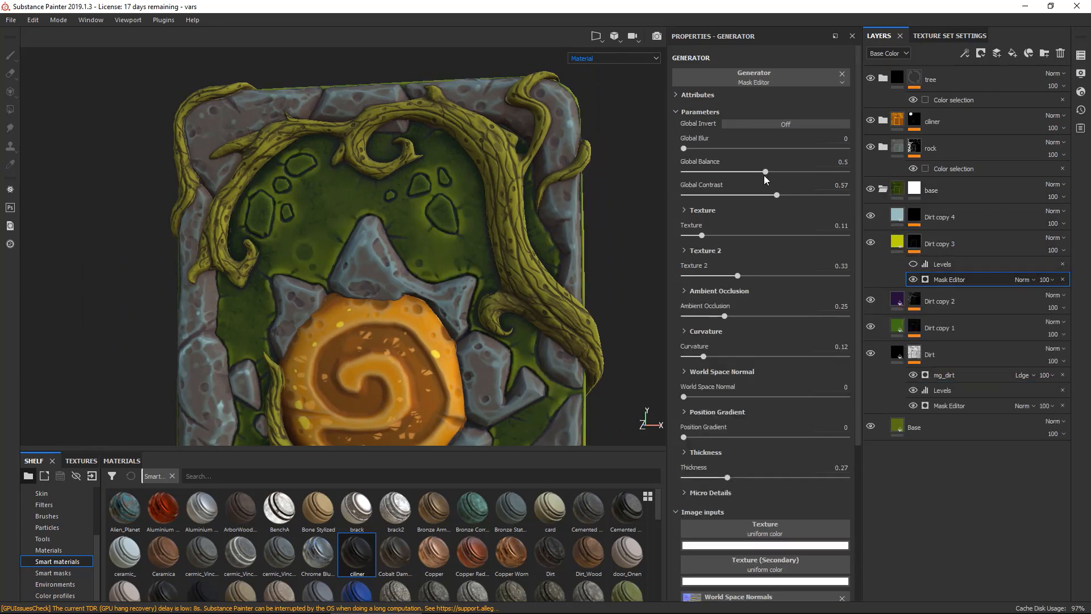
drag(716, 281, 718, 278)
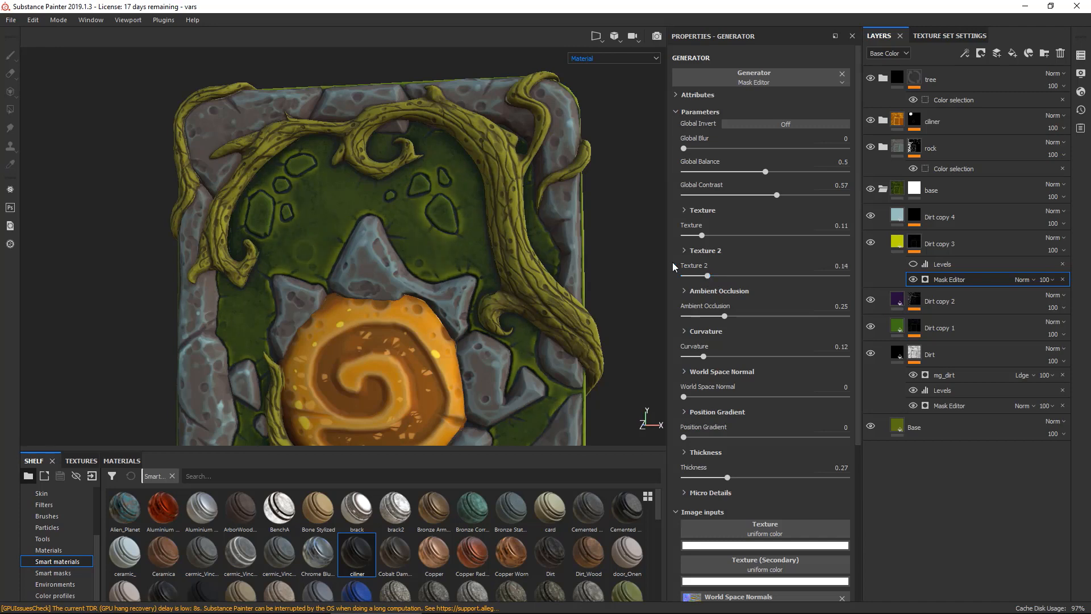
Examine the card near and far, collapse the base folder, and toggle the tree folder's visibility to check its effect.
alt+right_drag(375, 207, 382, 163)
alt+drag(383, 163, 418, 150)
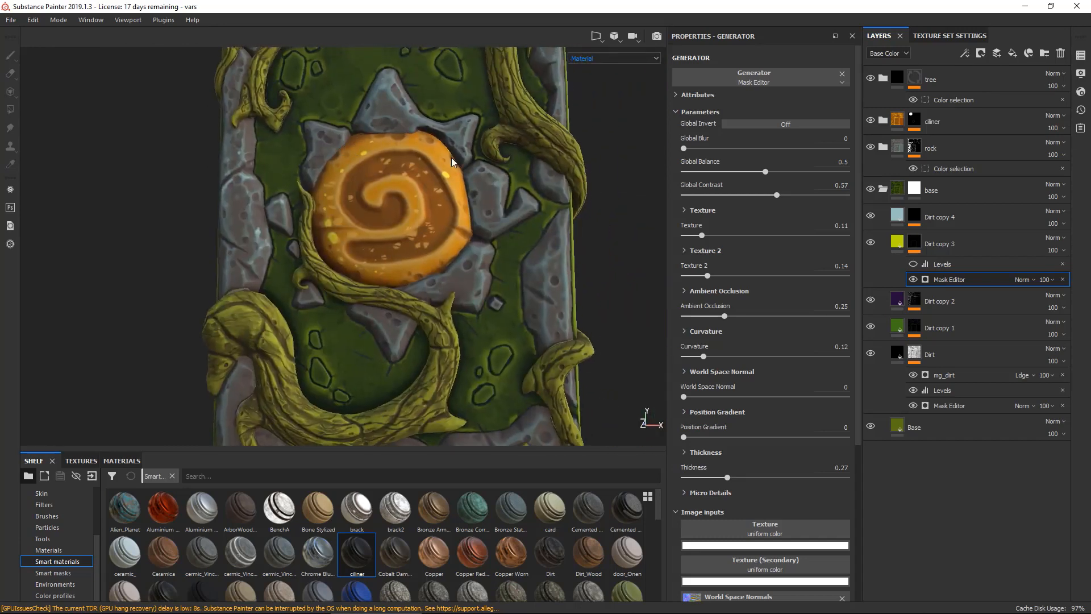
alt+right_drag(418, 150, 343, 146)
alt+middle_drag(343, 145, 326, 173)
alt+drag(326, 172, 377, 169)
alt+right_drag(378, 168, 300, 163)
alt+drag(300, 164, 352, 157)
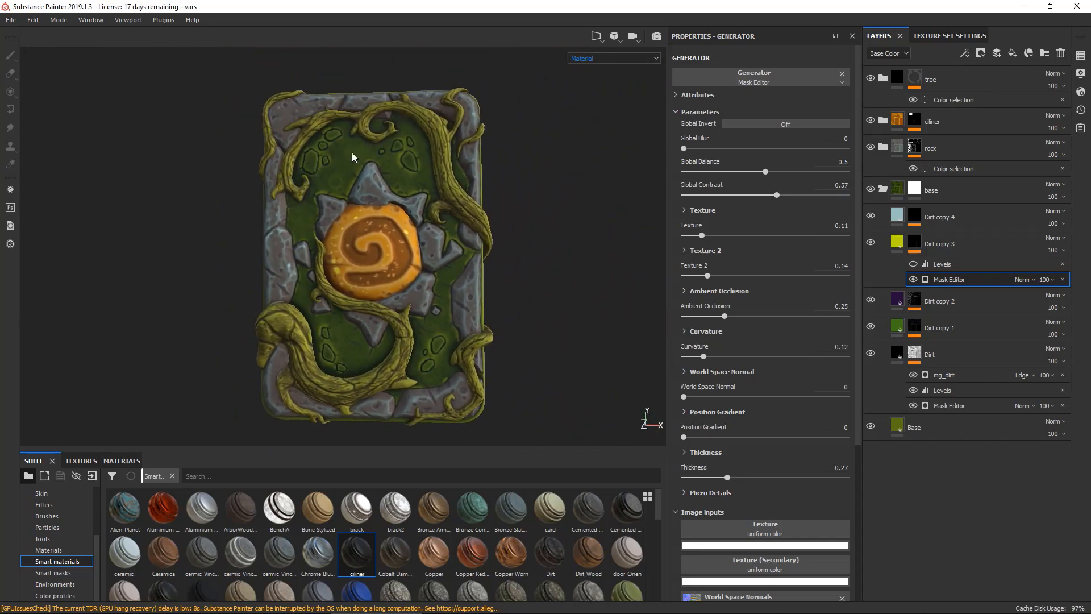
click(883, 190)
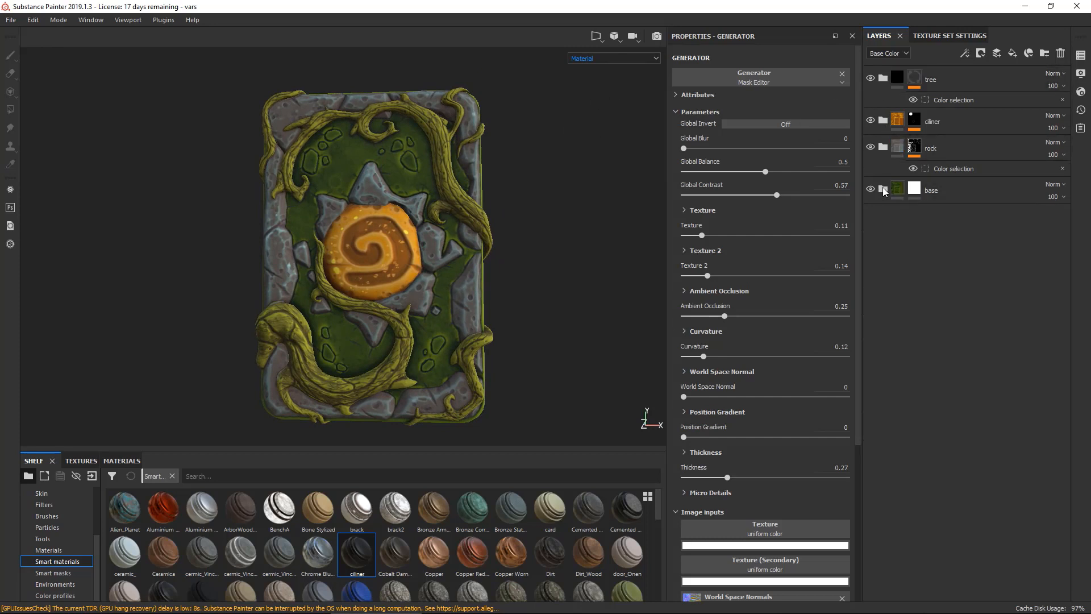
click(871, 79)
click(872, 79)
click(882, 78)
click(882, 78)
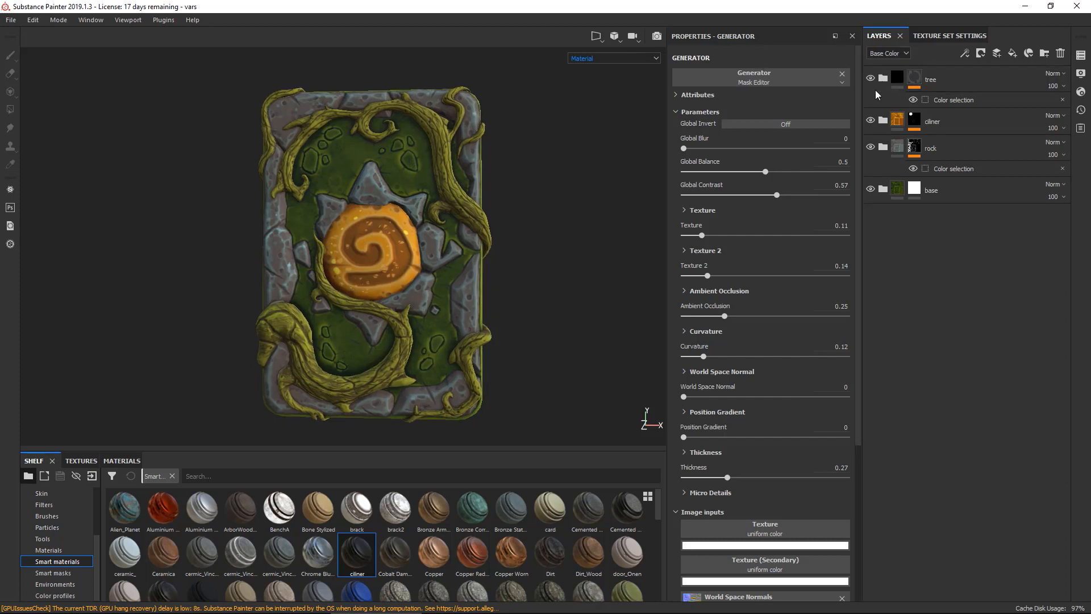
List the shelf's materials and add Baked Lighting Material as a fill layer above the tree folder.
click(962, 80)
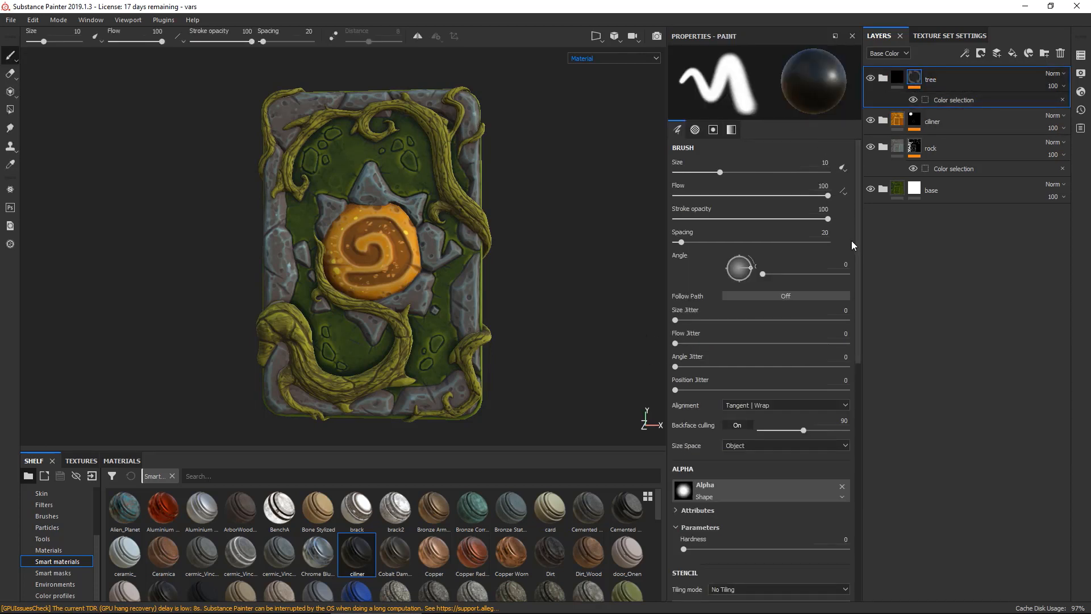
mouse_move(858, 250)
mouse_down()
mouse_move(891, 382)
mouse_move(879, 472)
mouse_up()
click(59, 550)
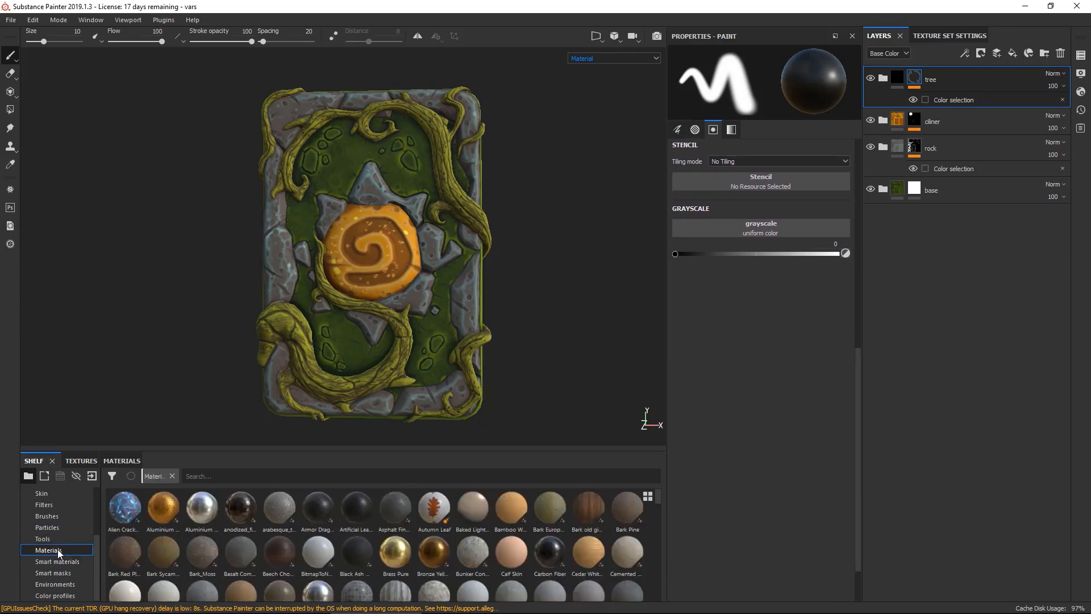
drag(474, 510, 986, 285)
drag(967, 216, 993, 68)
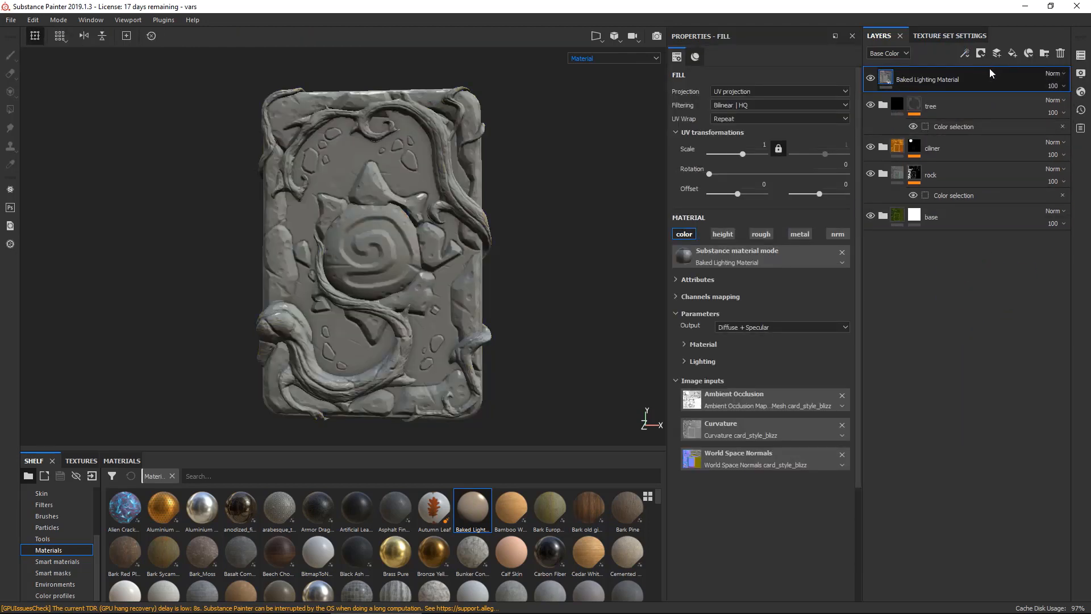
Set the Baked Lighting Material layer's blending mode to Multiply.
alt+right_drag(572, 119, 527, 156)
alt+drag(526, 156, 530, 134)
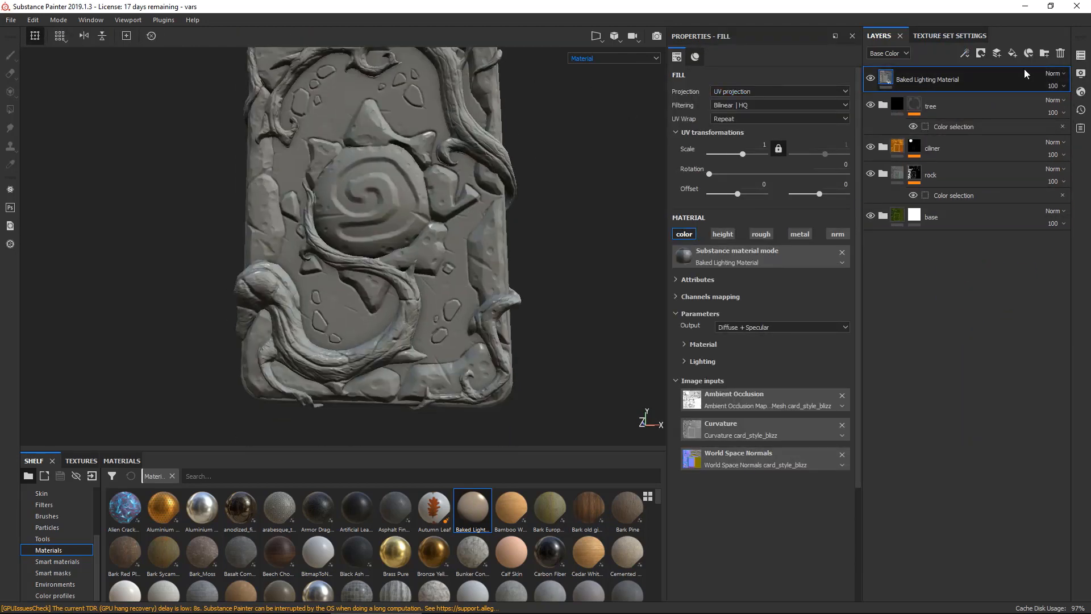
click(1055, 74)
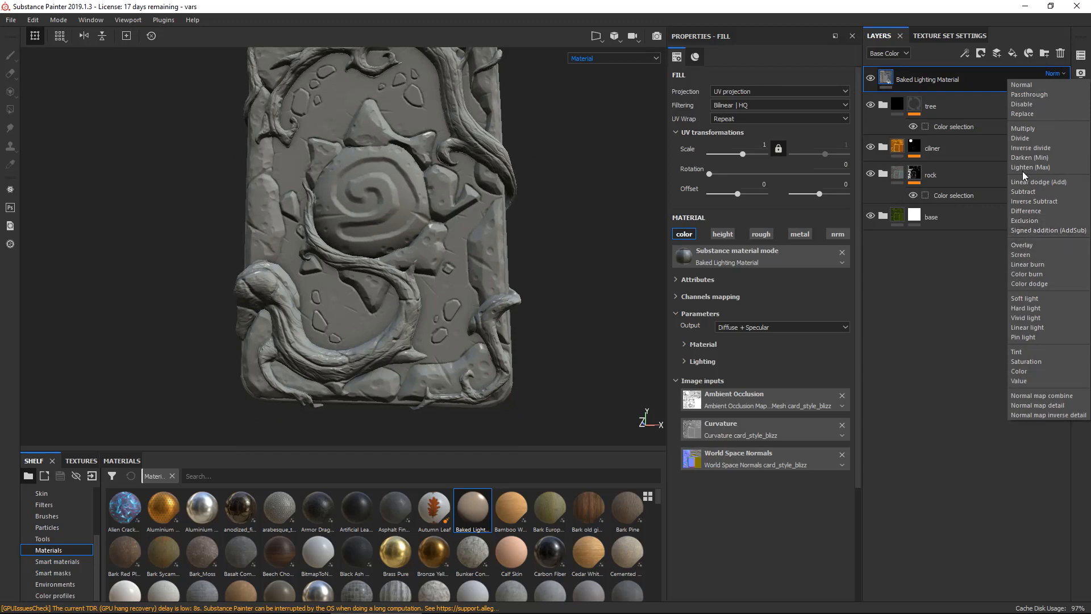
alt+drag(523, 128, 563, 163)
Expand the Baked Lighting Material's Material parameters, check its base color, and set Diffuse AO to 0.2.
click(704, 344)
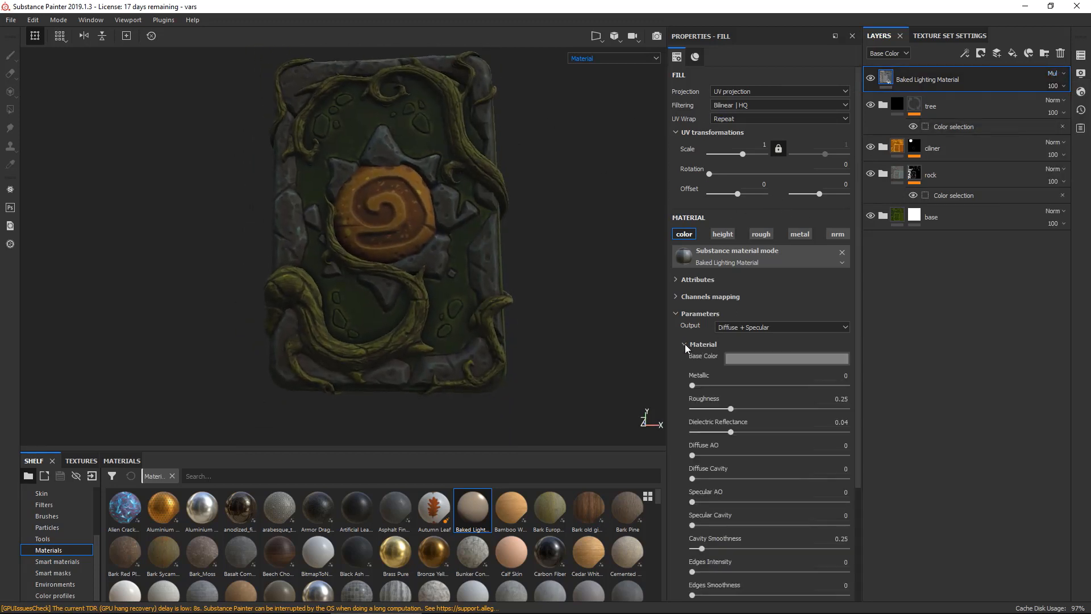
click(759, 356)
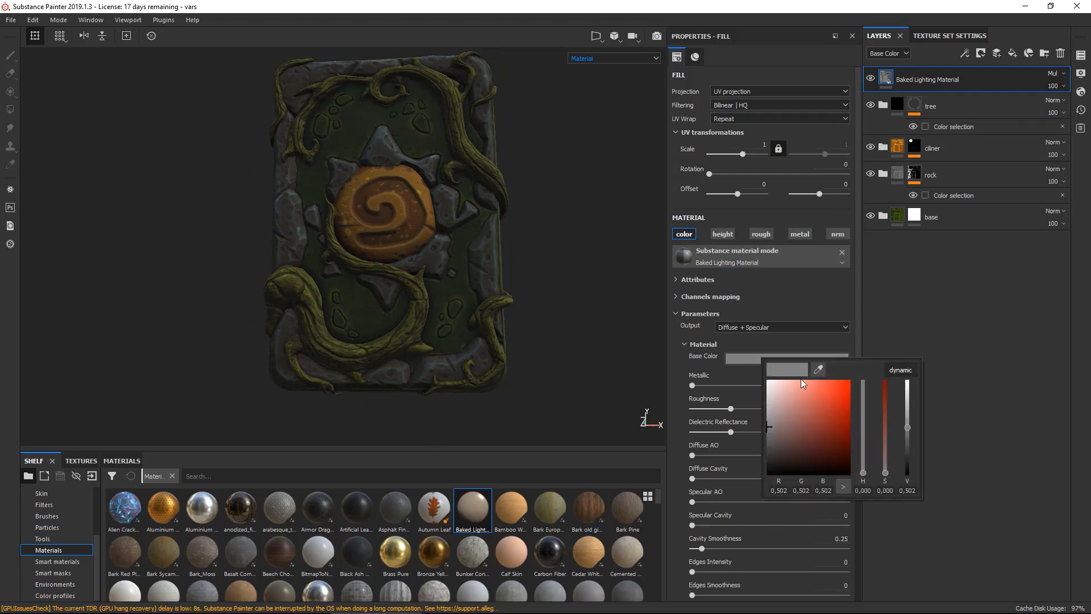
click(916, 279)
alt+drag(649, 328, 643, 328)
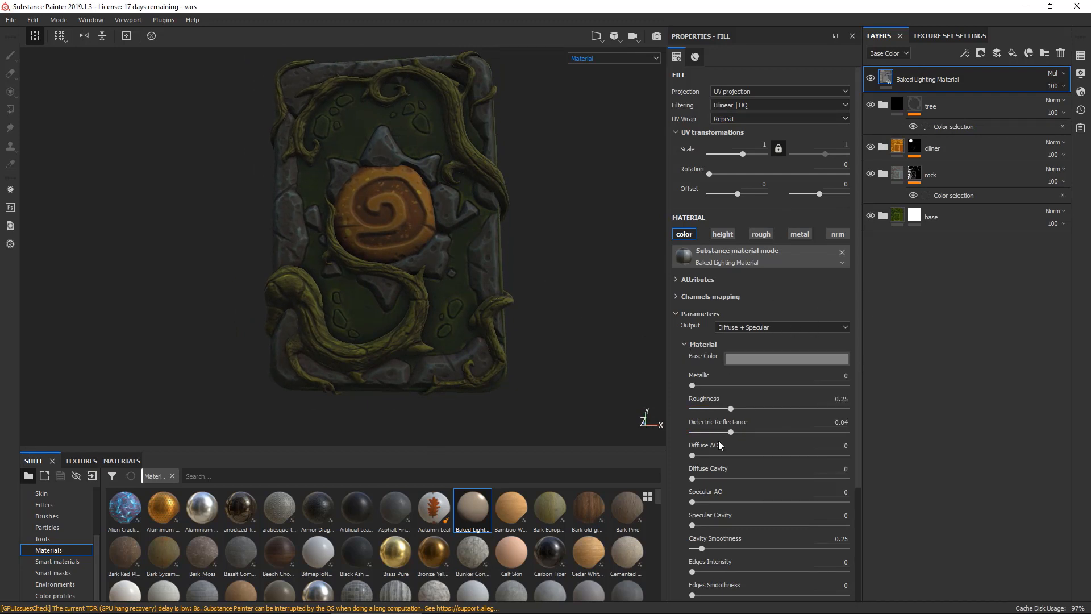
drag(692, 455, 722, 455)
click(678, 282)
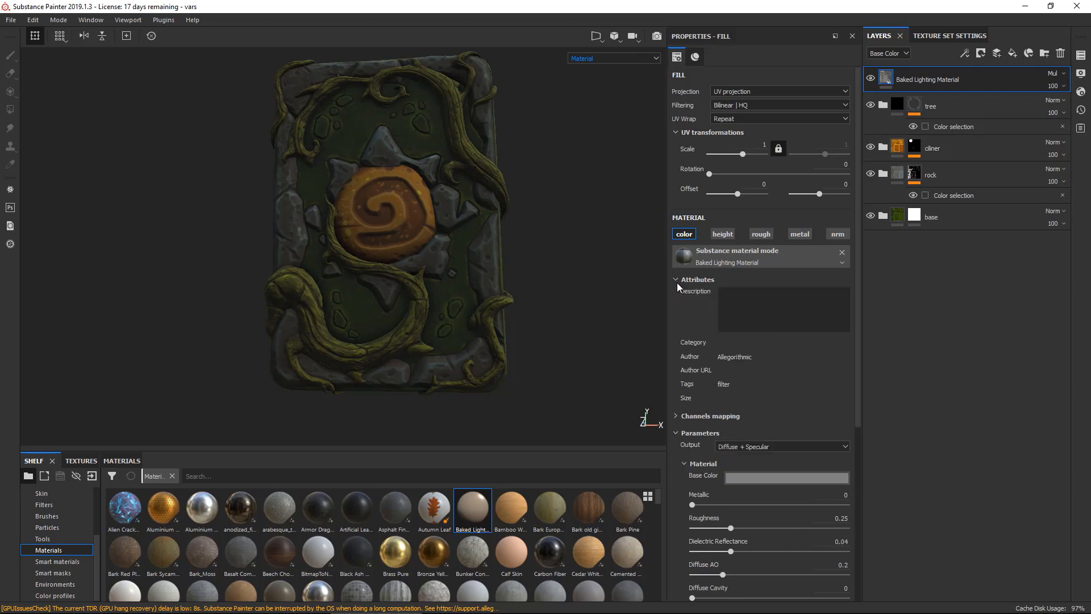
click(678, 283)
click(681, 297)
click(680, 298)
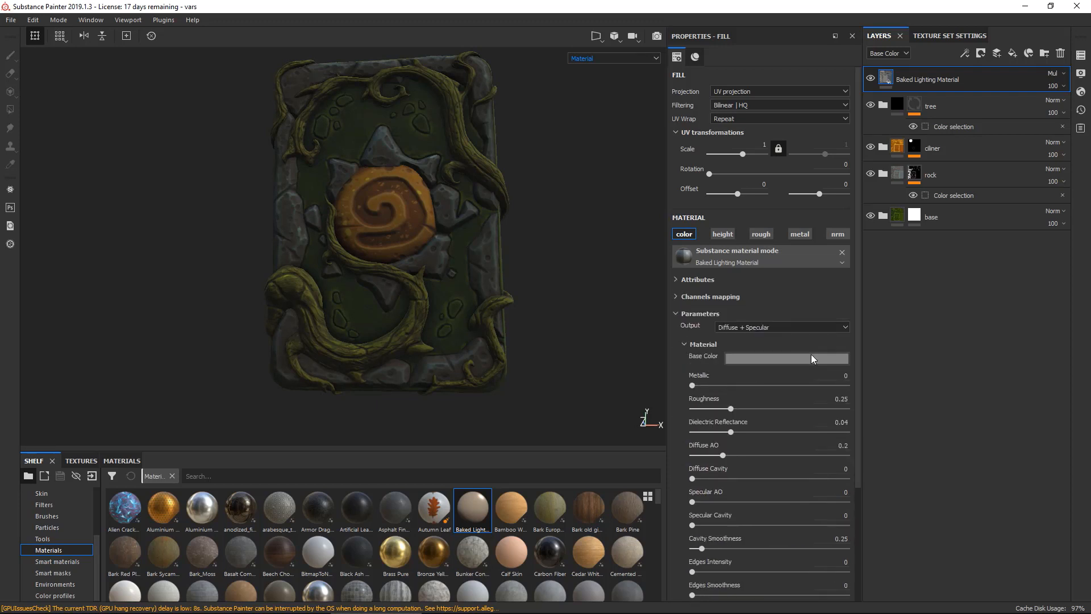
Expand the Baked Lighting Material's Lighting parameters and set Sun Intensity to 5.42.
drag(858, 379, 858, 535)
click(703, 469)
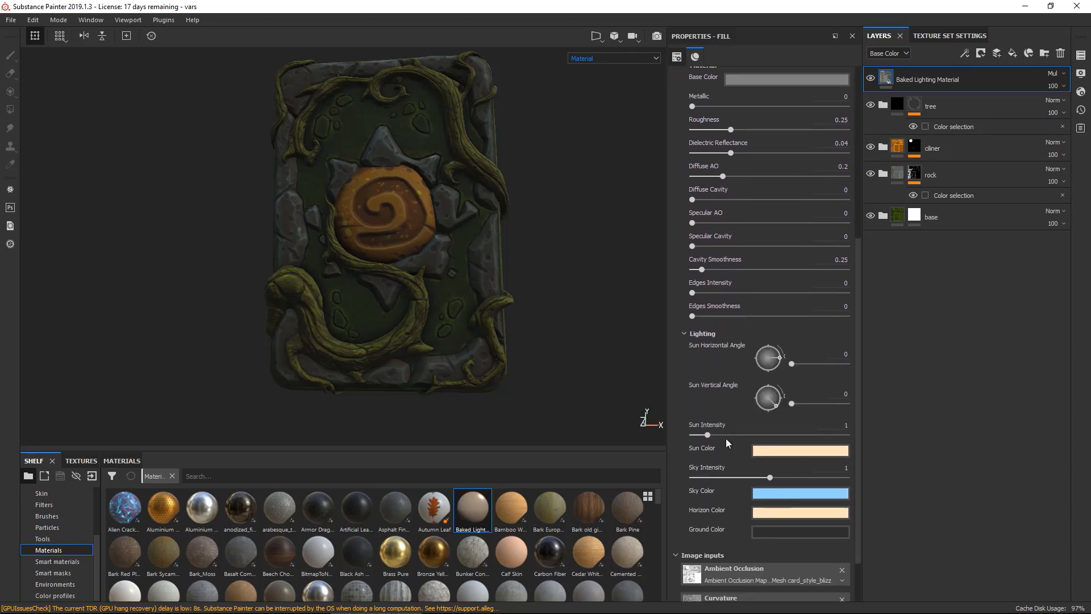
drag(729, 433, 776, 433)
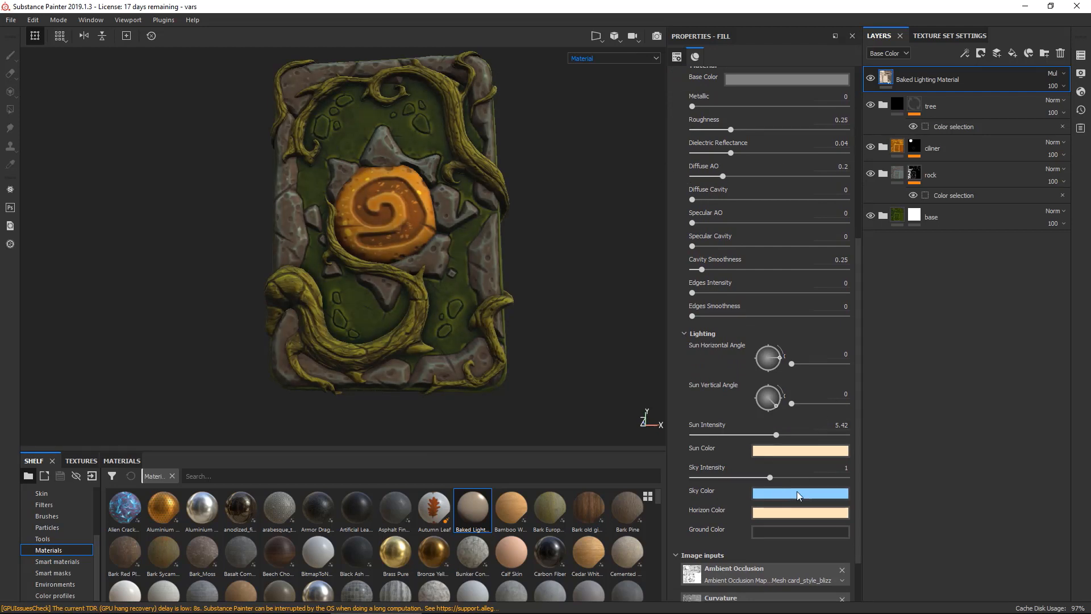
Change the Baked Lighting Material's base color from grey to a light warm yellow.
scroll(856, 263, up, 3)
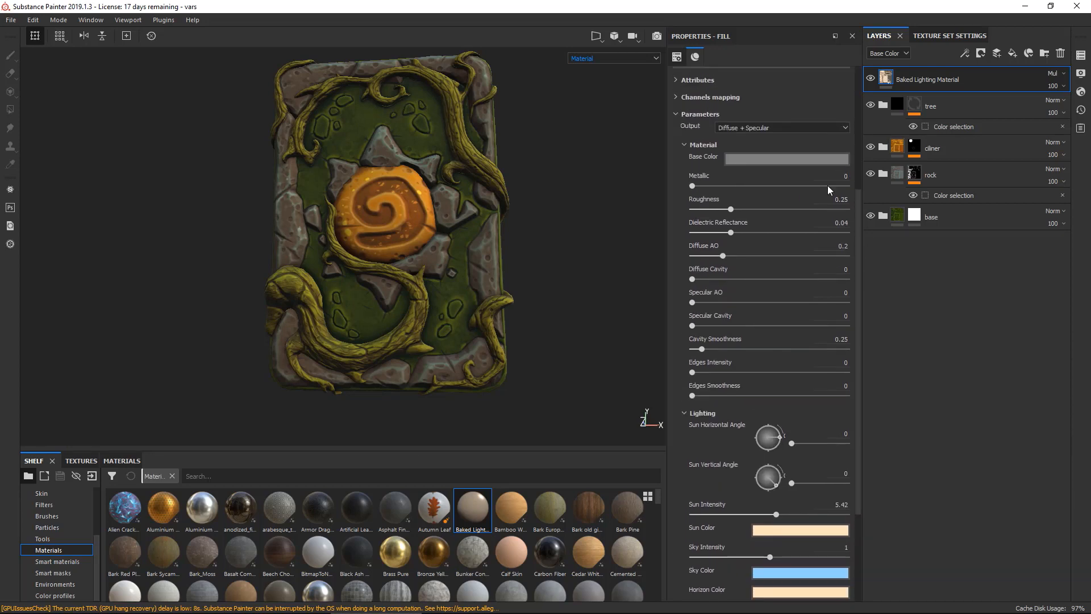
click(759, 158)
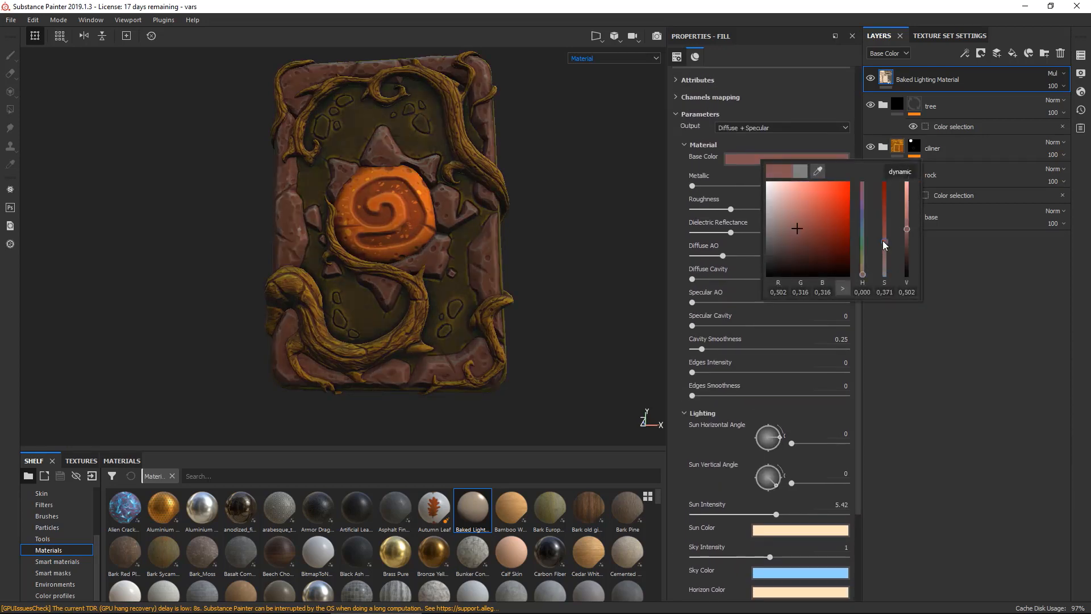
click(801, 193)
click(863, 259)
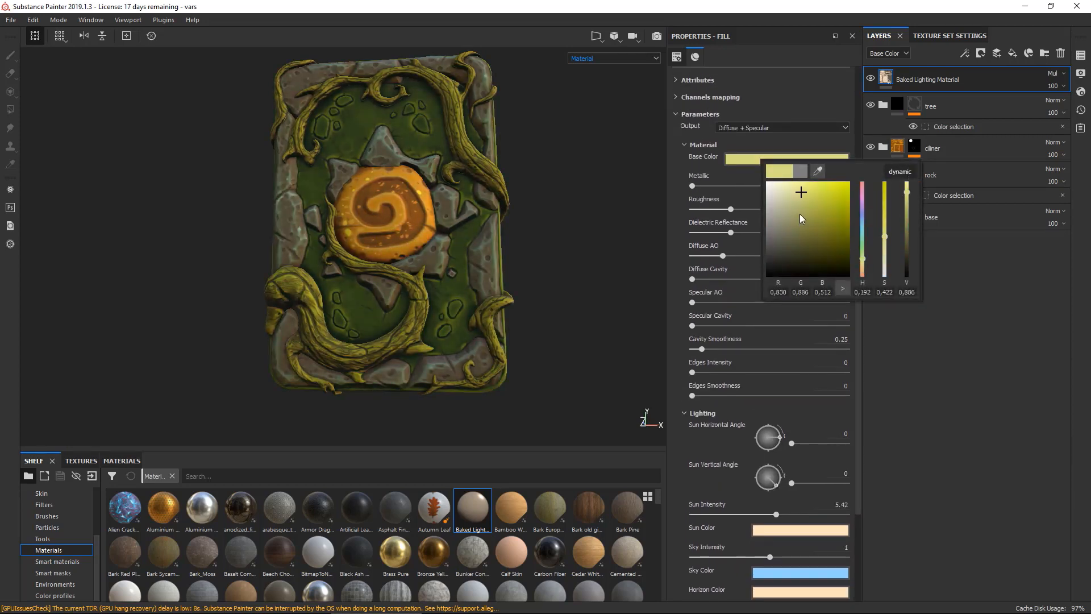
click(798, 191)
drag(864, 259, 863, 266)
Set the baked lighting's Roughness to 0.35, Diffuse Cavity to 0.54 and Sun Intensity to 7.82.
alt+drag(594, 215, 572, 190)
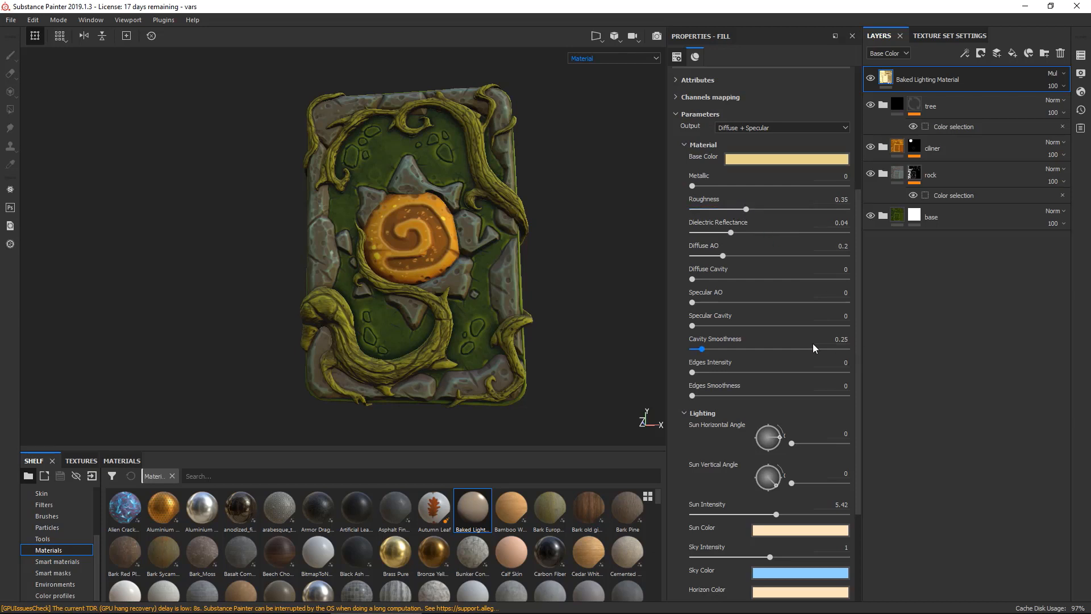
drag(701, 282, 774, 283)
drag(780, 516, 813, 515)
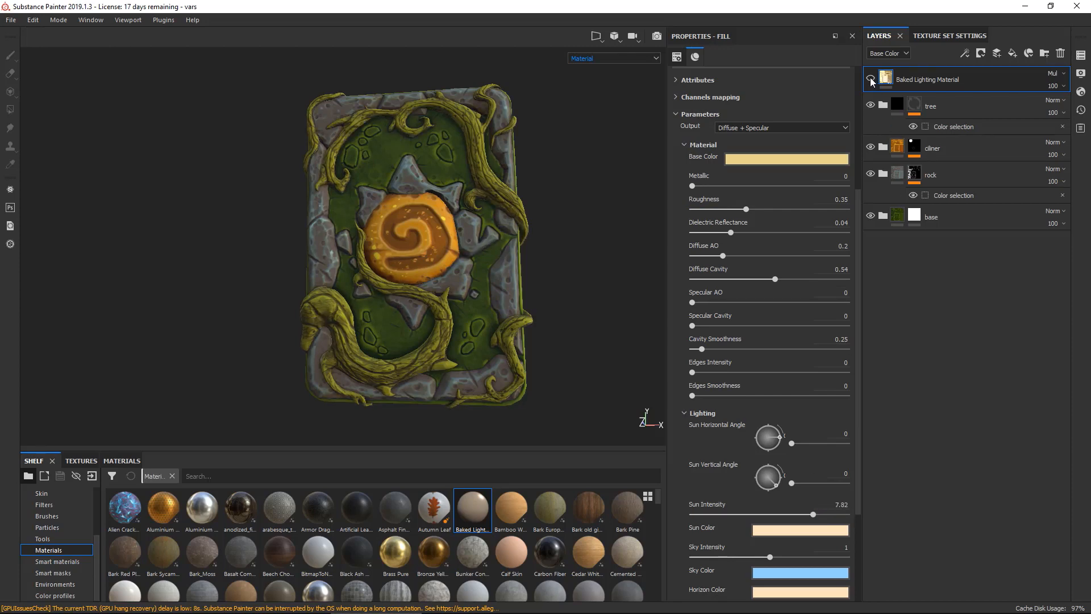
Inspect the lit card up close, desaturate the baked lighting's base color to pale beige, and set Sky Intensity to 1.11.
alt+drag(502, 179, 427, 137)
alt+right_drag(426, 137, 632, 169)
alt+middle_drag(633, 168, 377, 134)
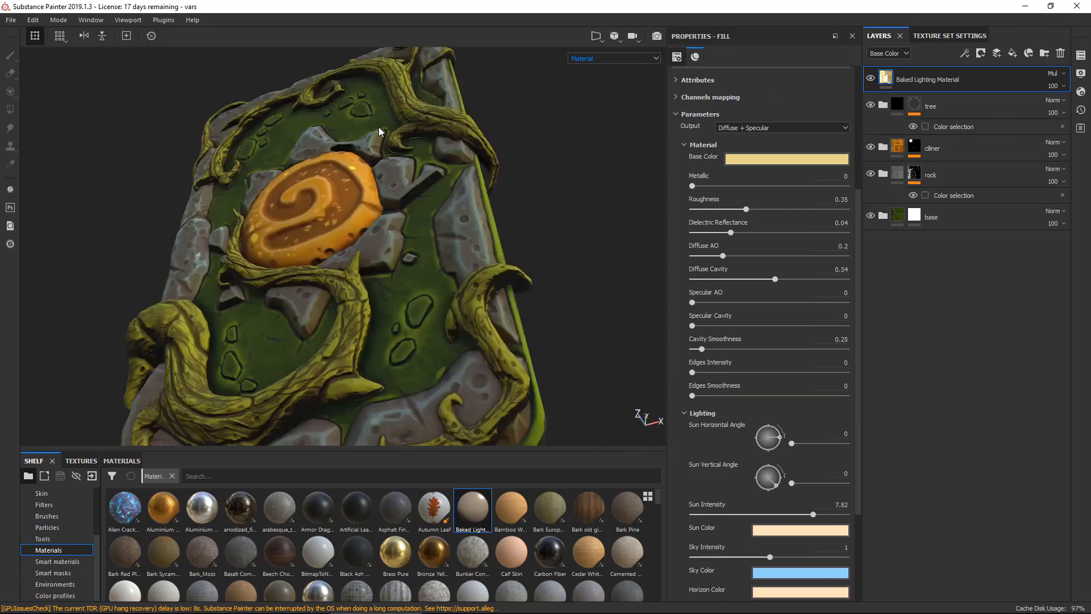
alt+right_drag(377, 134, 616, 217)
alt+drag(499, 202, 643, 180)
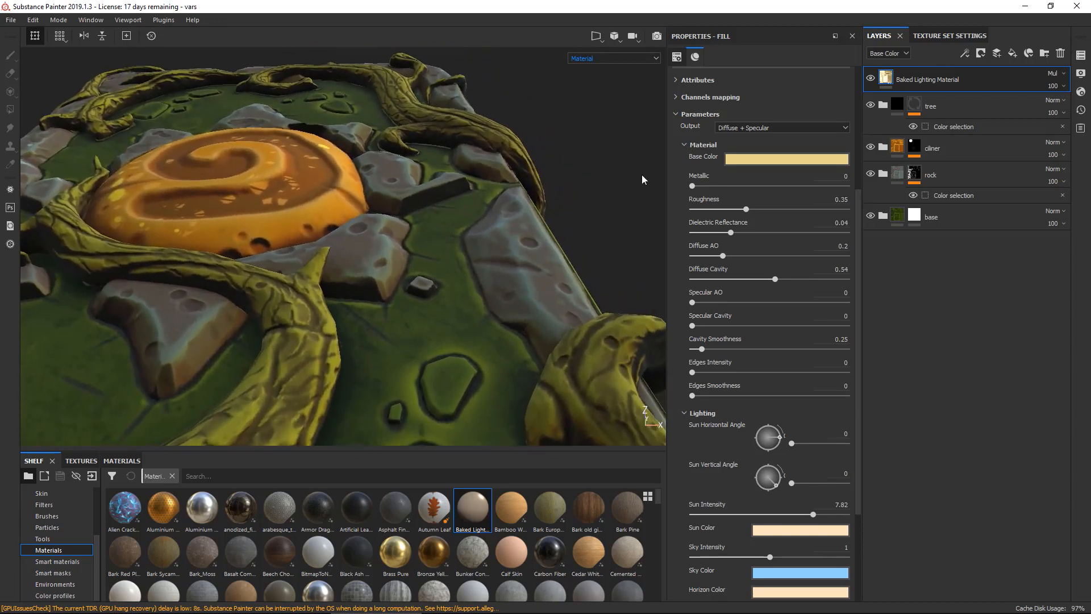
click(774, 162)
drag(796, 202, 787, 200)
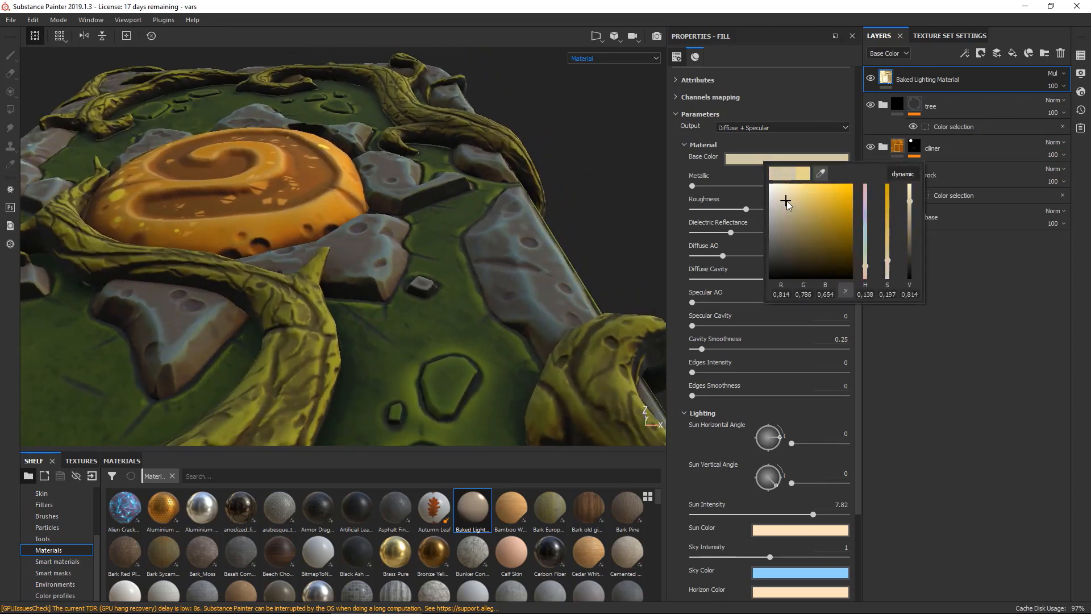
mouse_move(770, 557)
mouse_down()
mouse_move(810, 555)
mouse_move(779, 557)
mouse_up()
drag(858, 509, 872, 537)
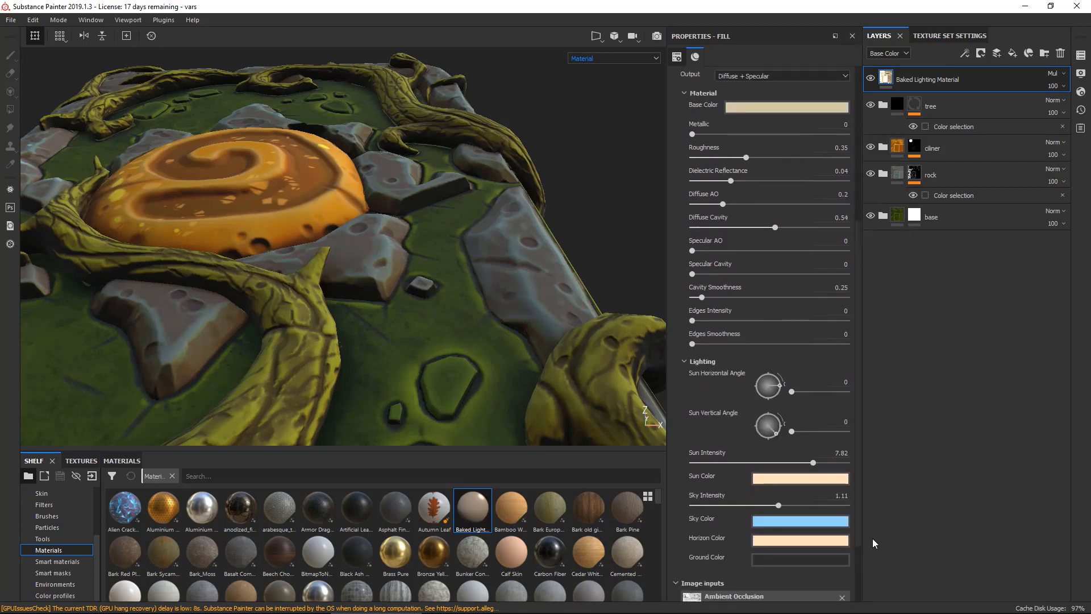
Lower the Baked Lighting Material layer's opacity to 67 and toggle its visibility to compare the card with and without it.
click(1056, 87)
drag(1062, 106, 1070, 107)
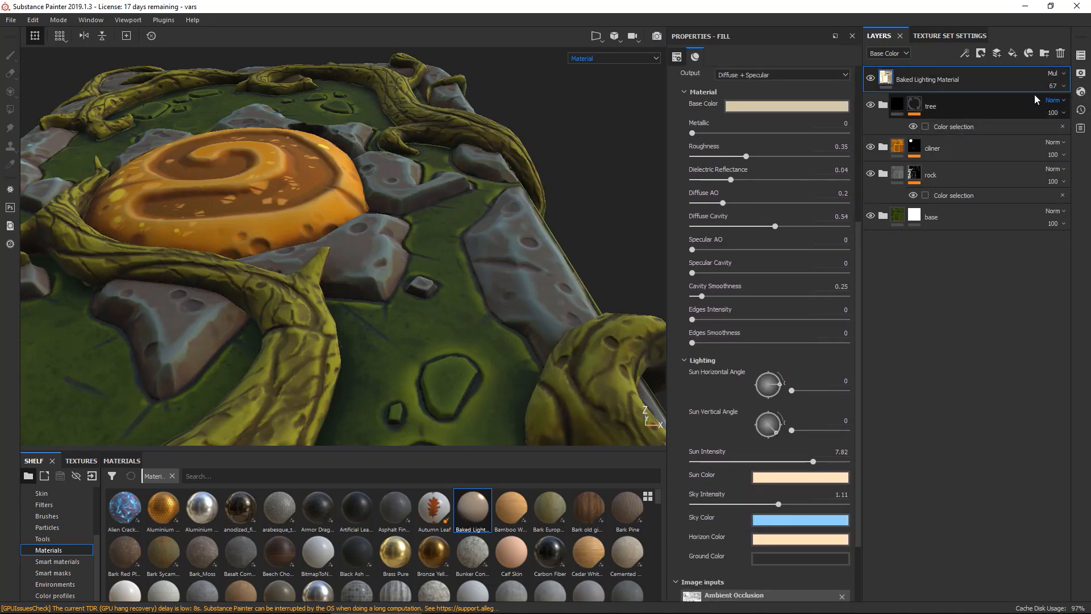
scroll(264, 170, down, 3)
alt+drag(265, 148, 274, 241)
click(871, 80)
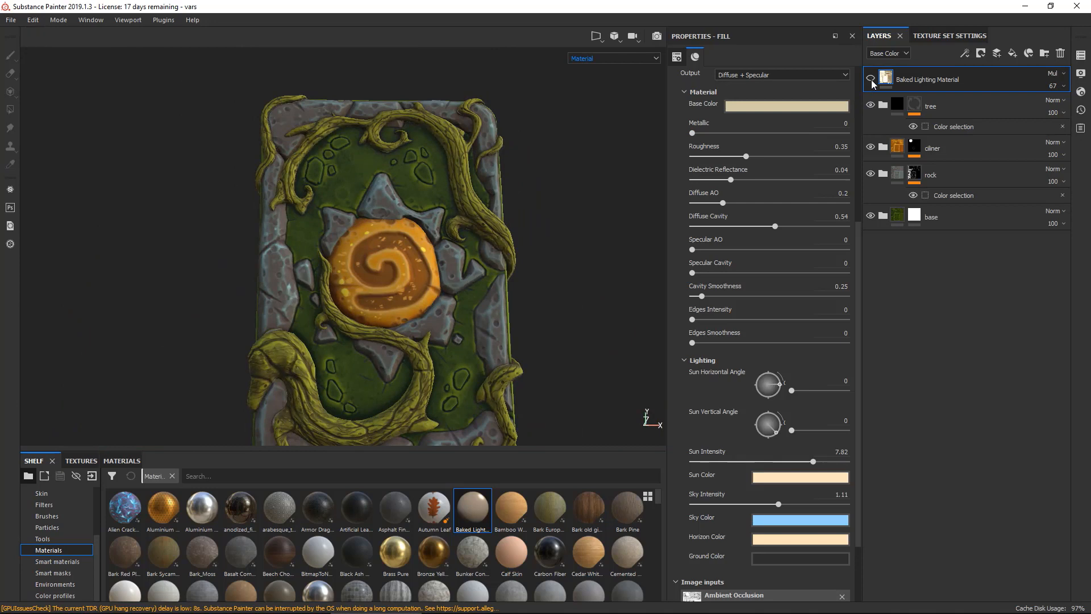
click(871, 80)
click(873, 80)
click(873, 80)
click(873, 80)
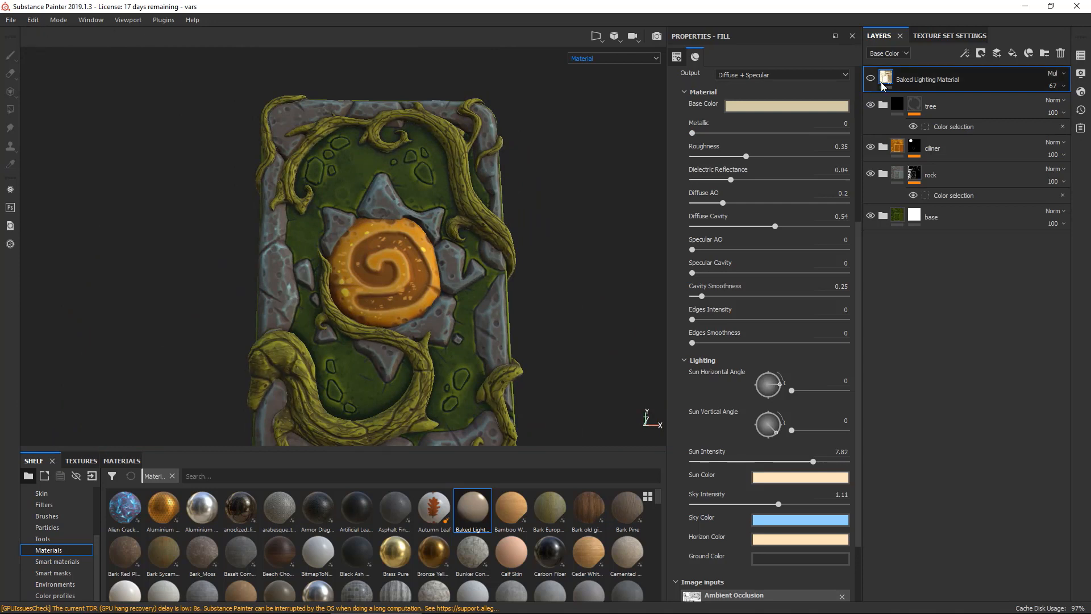
click(872, 80)
Try other Sun Horizontal Angle and Sun Vertical Angle values for the baked lighting, returning both to 0.
mouse_move(792, 390)
mouse_down()
mouse_move(816, 390)
mouse_move(790, 391)
mouse_up()
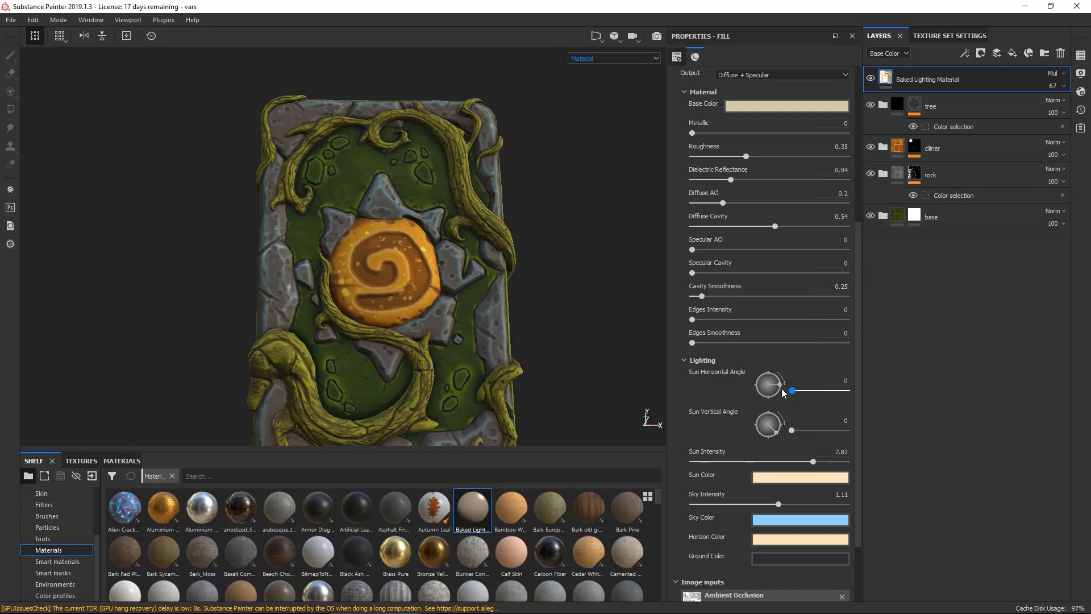
drag(791, 430, 786, 390)
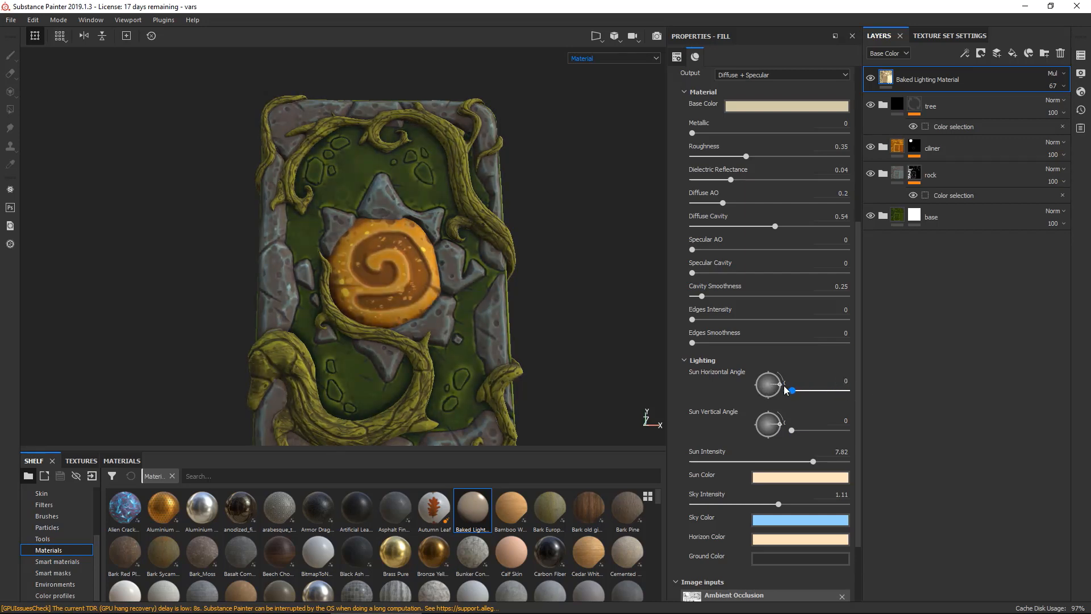
Restore the Baked Lighting Material layer's opacity to 100, with Sun Intensity at 6.38 and Sky Intensity at 0.87.
drag(825, 463, 822, 463)
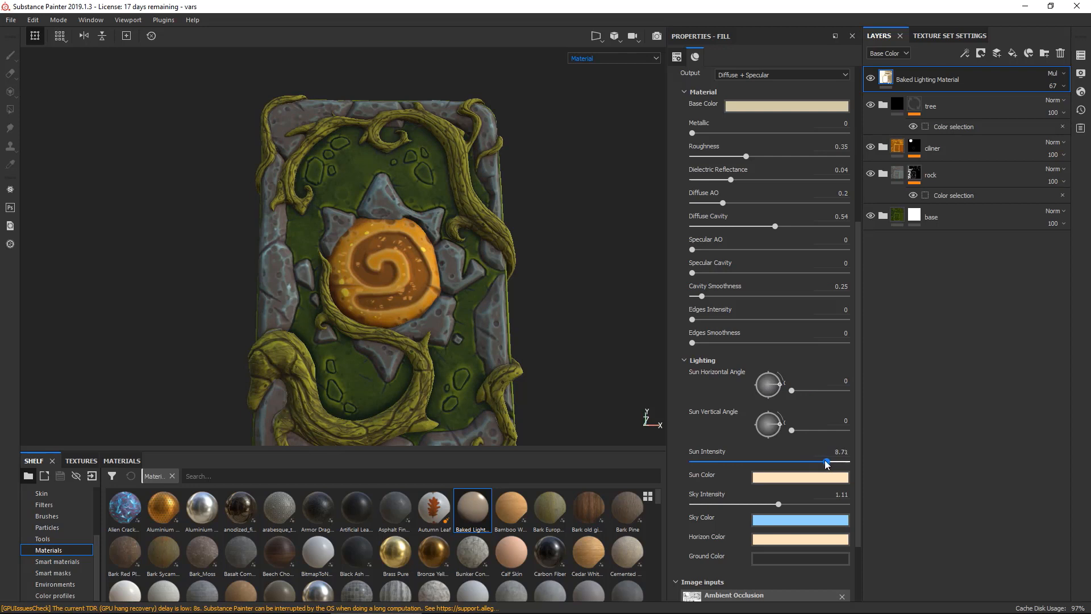
click(1053, 86)
drag(1068, 107, 1087, 106)
drag(815, 461, 788, 461)
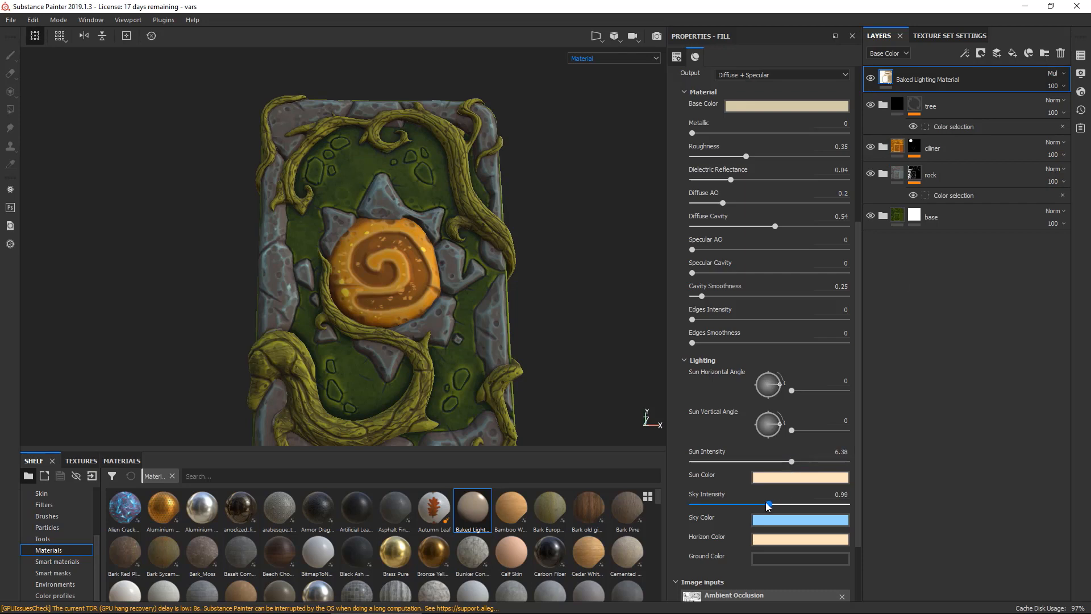
drag(769, 505, 760, 504)
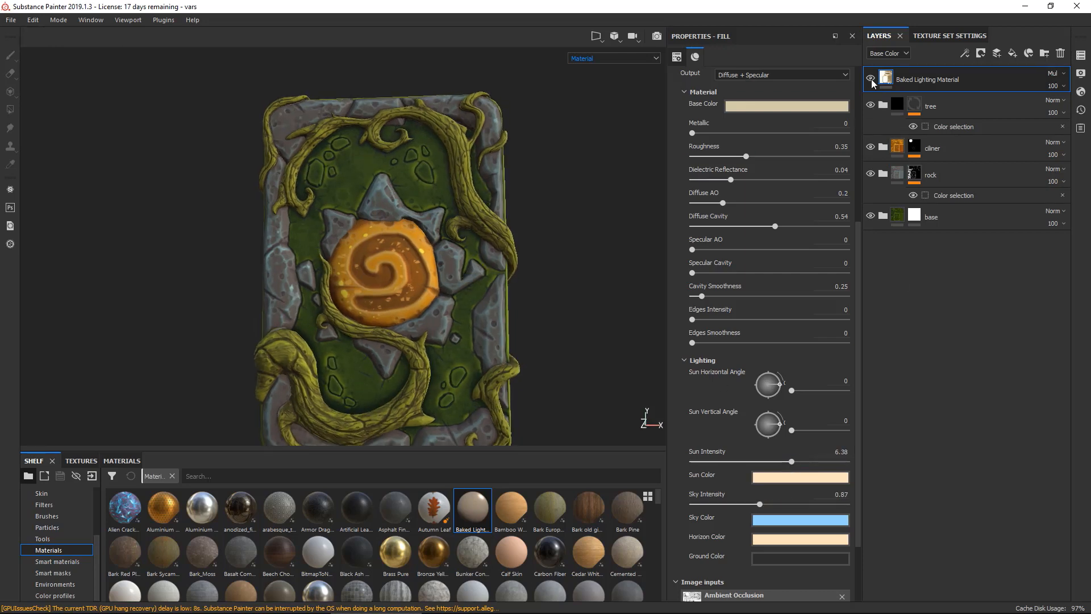
Compare the card with and without the baked lighting, then set its Diffuse Cavity to 0.38 and Diffuse AO to 0.08.
scroll(484, 276, up, 5)
alt+drag(482, 277, 490, 210)
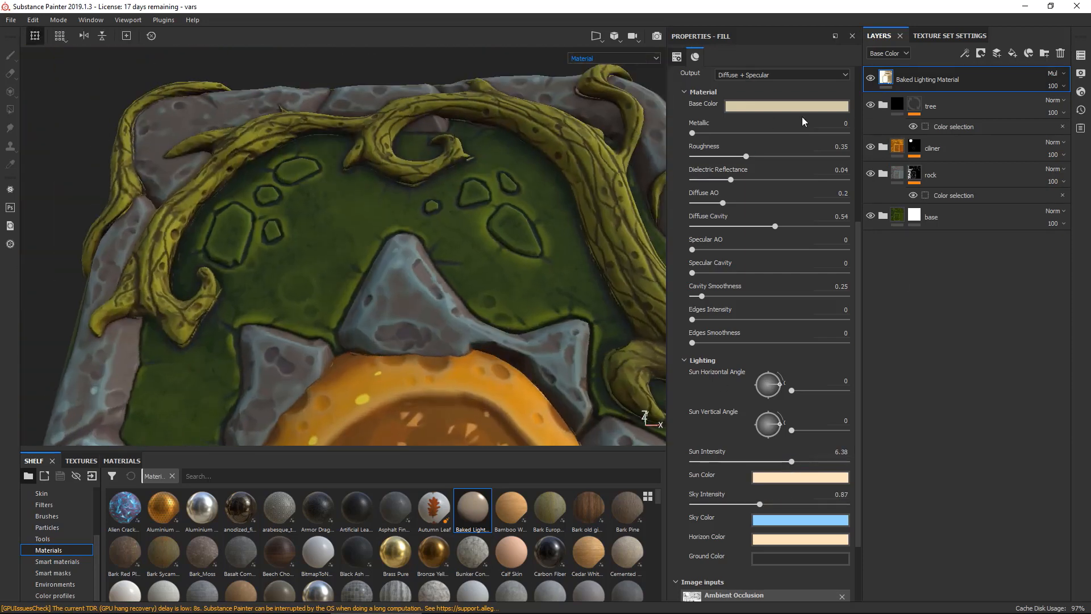
click(871, 79)
click(871, 78)
alt+right_drag(534, 121, 254, 118)
alt+drag(398, 148, 510, 208)
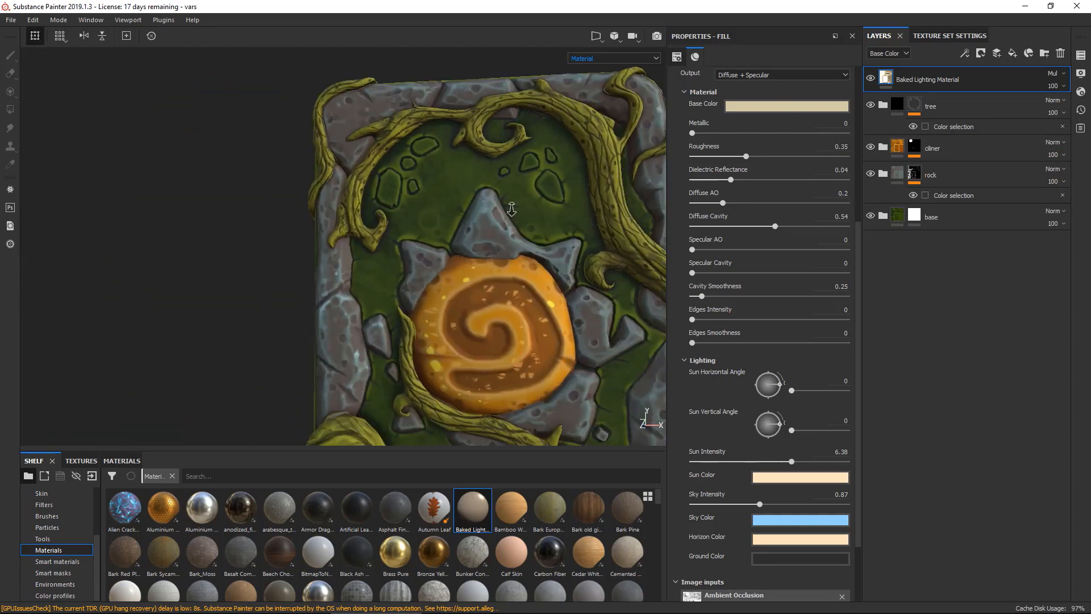
alt+right_drag(510, 208, 364, 176)
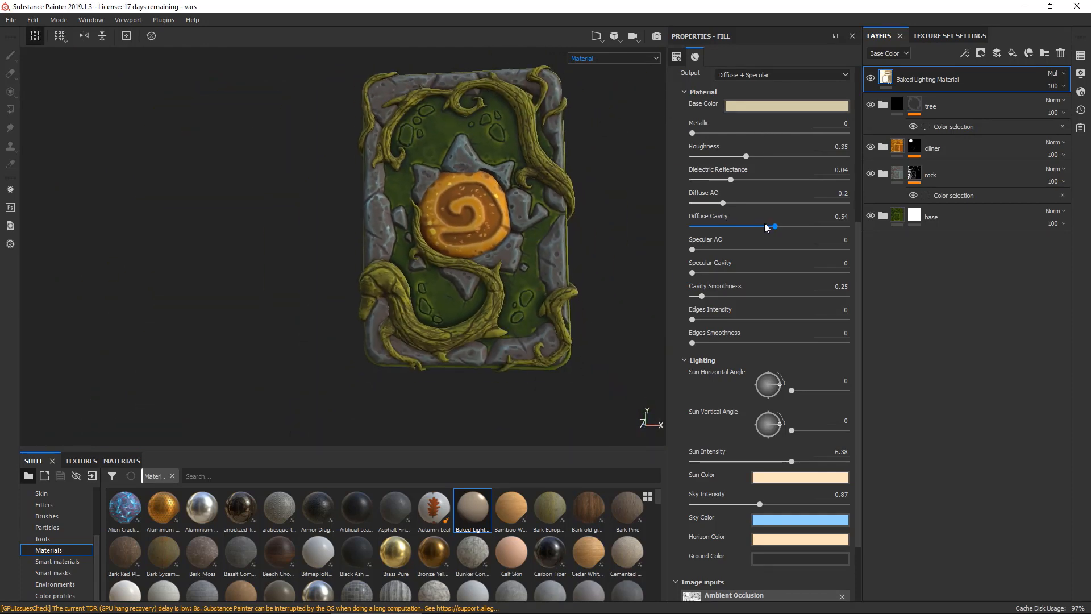
drag(774, 227, 705, 203)
Switch the Baked Lighting Material layer to Normal blending and set Sun Intensity to 3.76 and Sky Intensity to 0.44.
click(1054, 73)
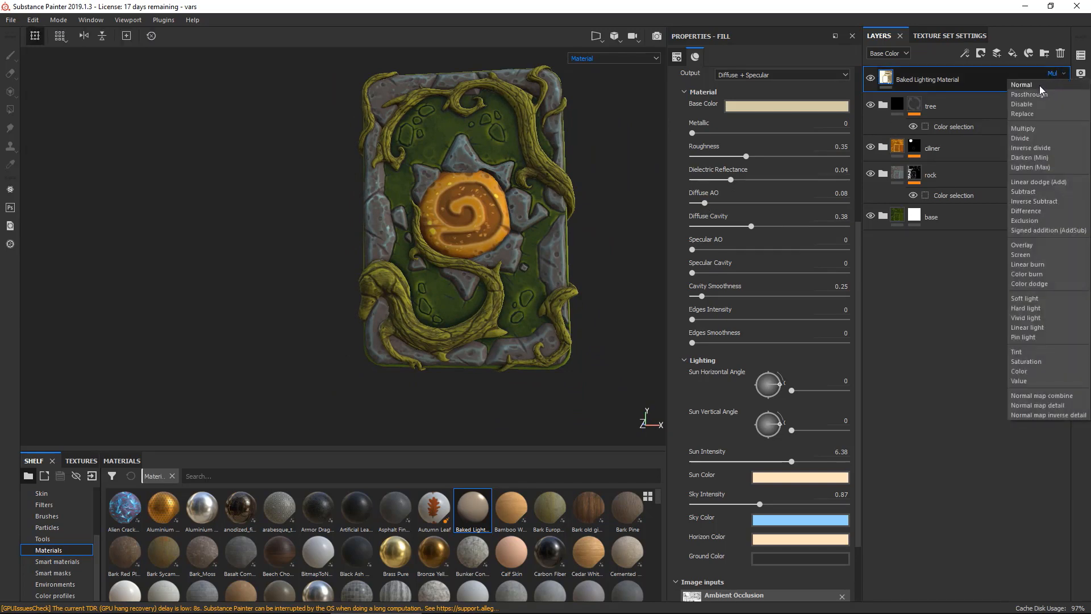
click(1036, 85)
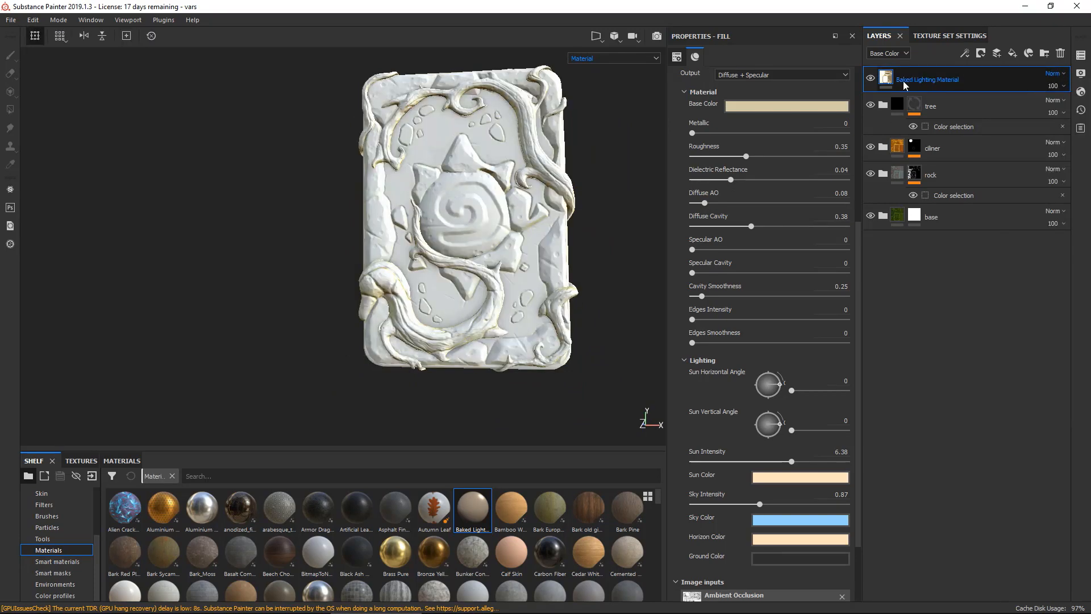
alt+drag(558, 144, 501, 128)
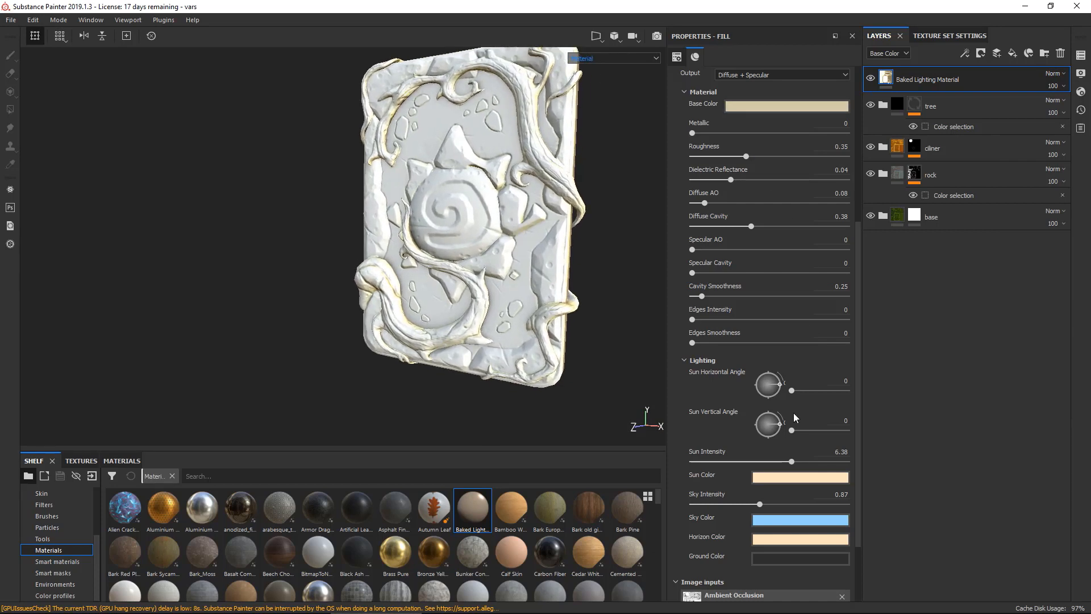
drag(792, 461, 750, 461)
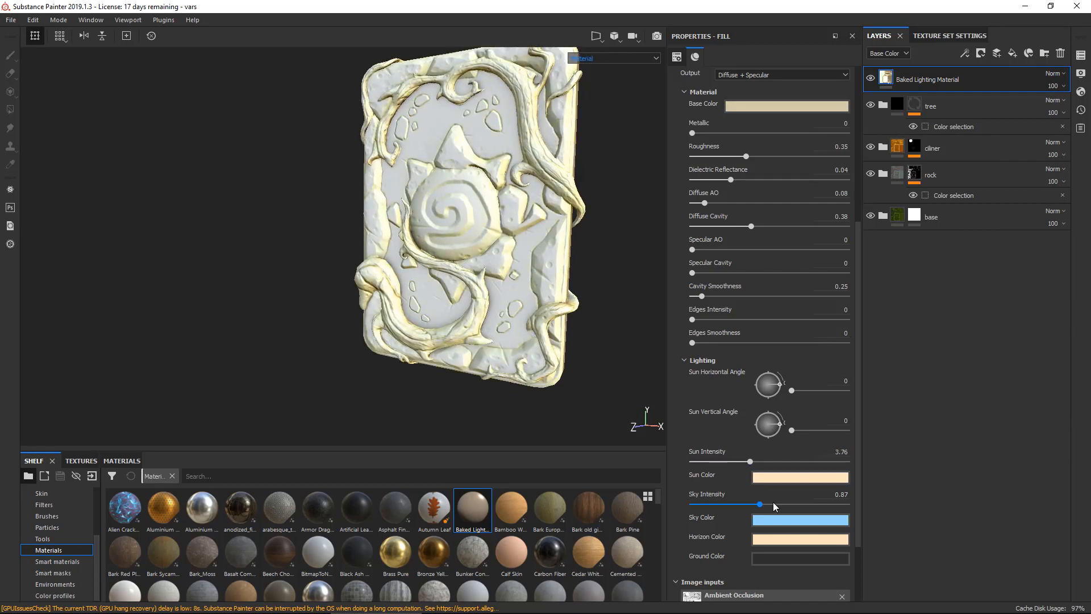
drag(762, 505, 727, 507)
Darken the baked lighting's base color to a greyish brown and set its Roughness to 0.04.
alt+drag(454, 319, 542, 257)
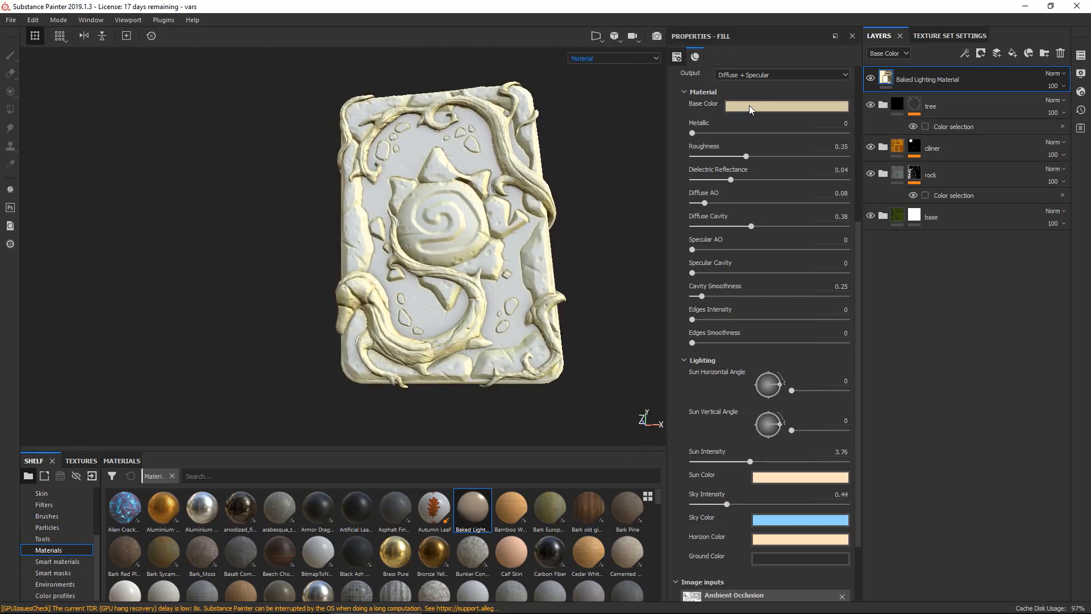
click(749, 108)
mouse_move(781, 146)
mouse_down()
mouse_move(761, 182)
mouse_move(764, 166)
mouse_move(682, 159)
mouse_move(837, 164)
mouse_move(699, 162)
mouse_up()
alt+drag(473, 156, 507, 175)
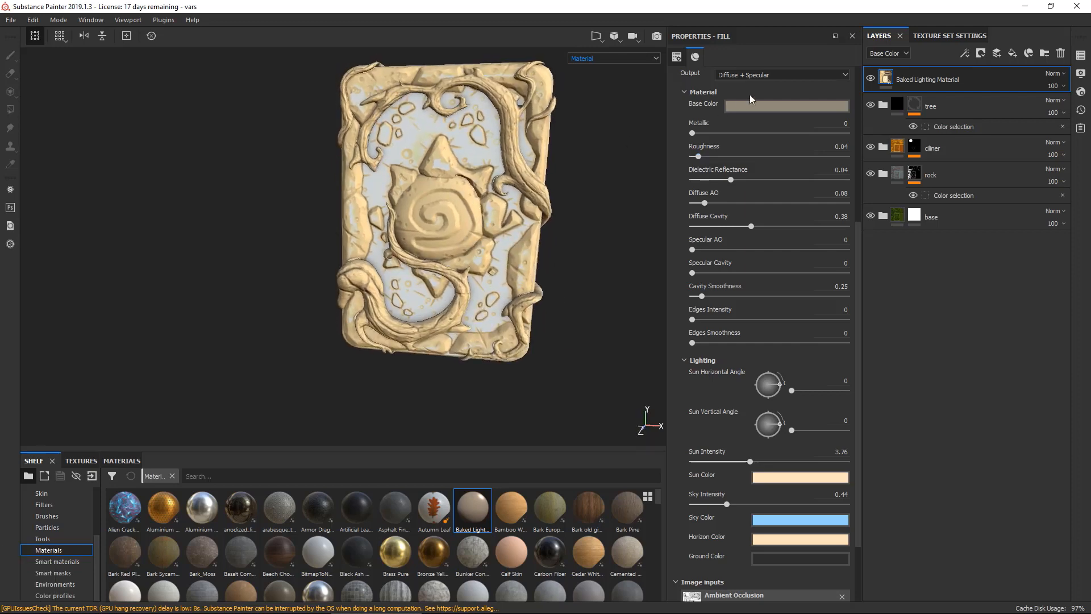
Set the Baked Lighting Material layer's blending mode back to Multiply and check the card from another angle.
click(1060, 74)
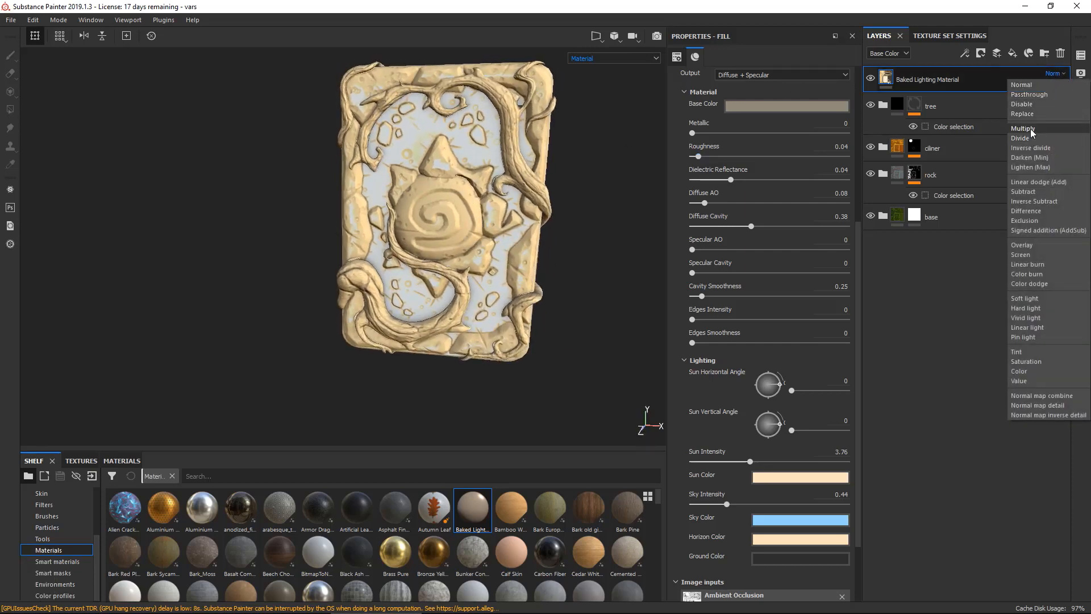
click(1031, 129)
alt+drag(625, 134, 486, 149)
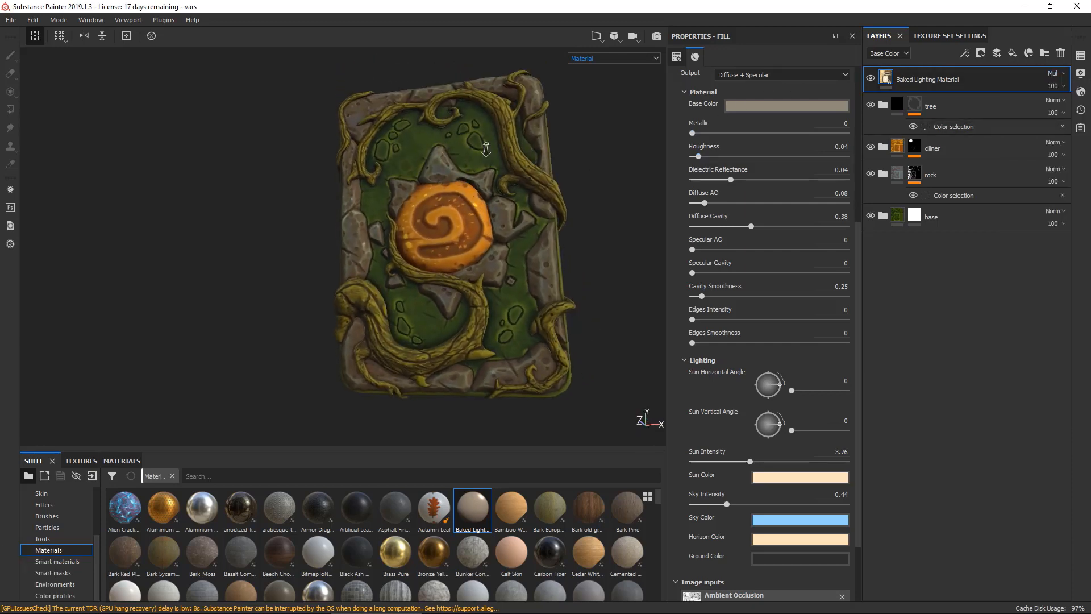
Compare the card with the Baked Lighting Material layer hidden and shown, viewed straight on and closer up.
alt+right_drag(486, 149, 529, 156)
alt+drag(529, 157, 563, 154)
click(875, 83)
click(874, 84)
click(875, 83)
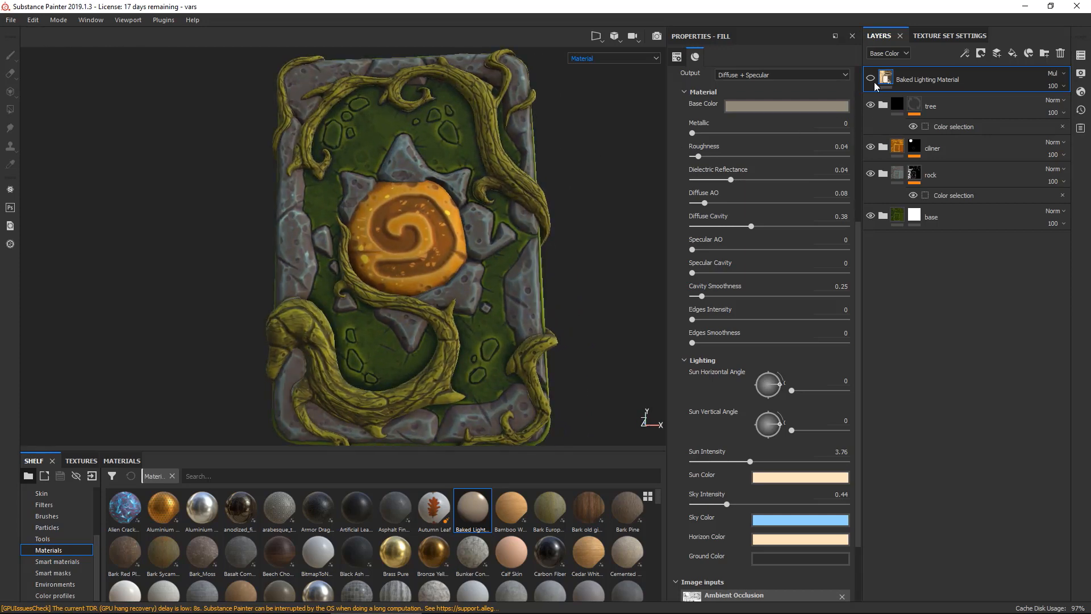
click(875, 84)
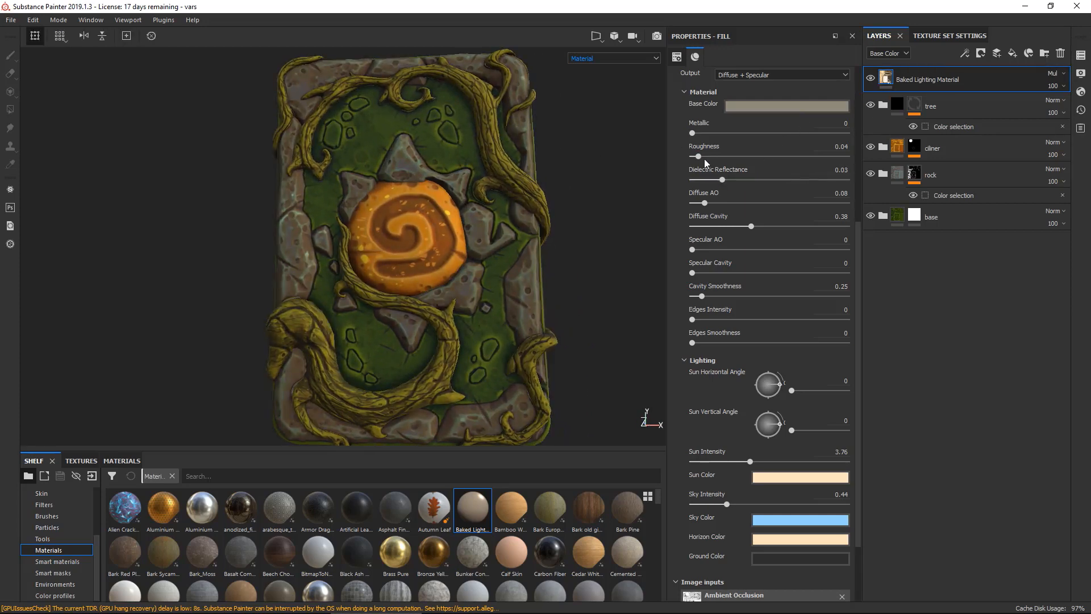
Set the baked lighting's Roughness to 0.6, Dielectric Reflectance to 0.03 and base color to a pale yellow, and compare with it hidden.
drag(703, 157, 811, 147)
click(790, 107)
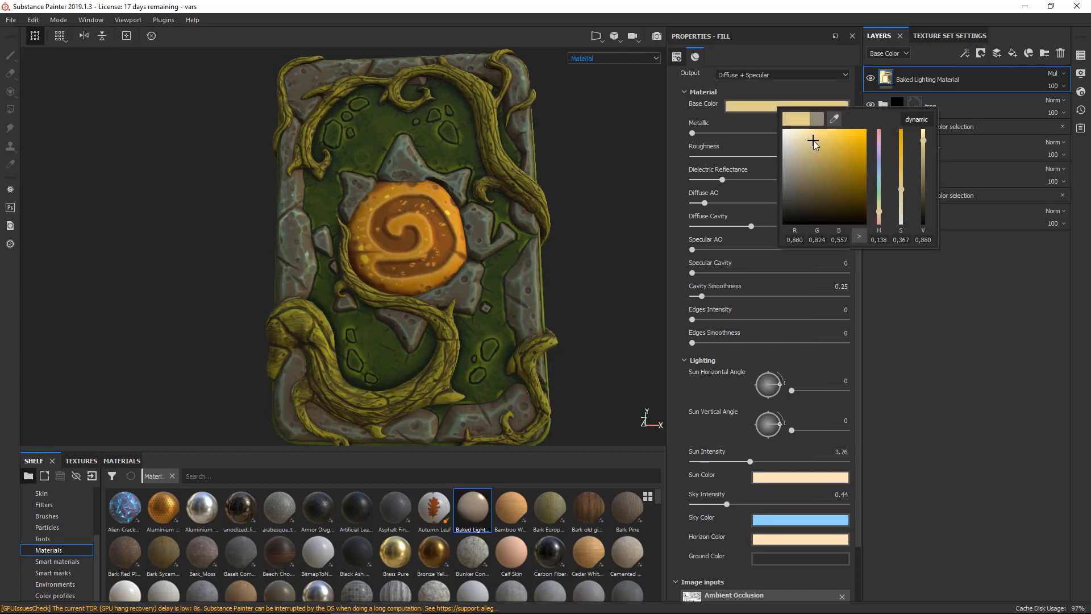
click(871, 80)
click(871, 80)
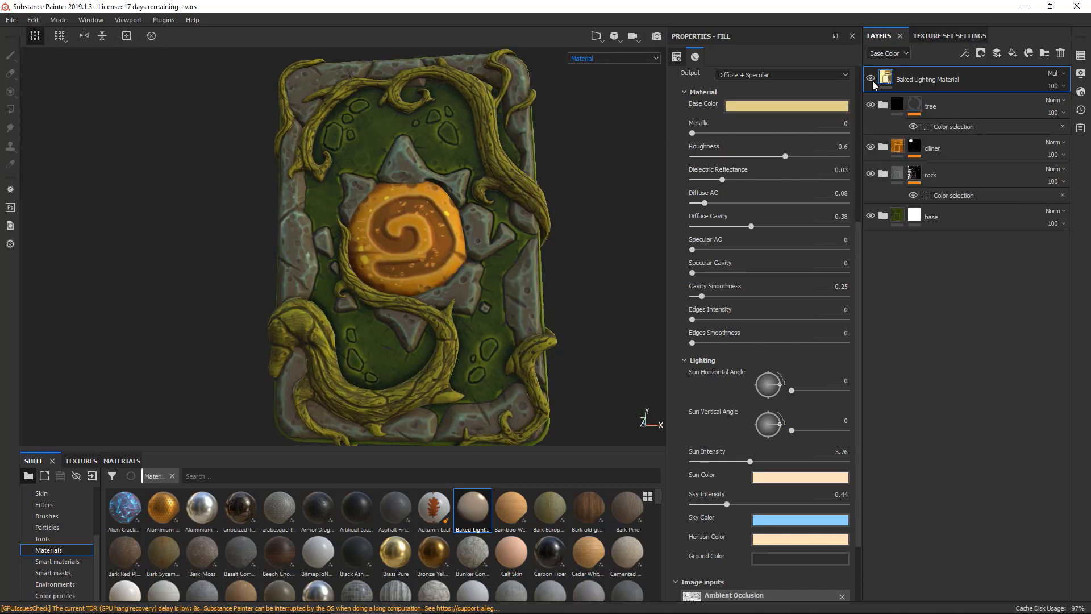
Inspect the yellow-tinted lighting on the card from farther away and from slightly different angles.
scroll(483, 140, down, 4)
alt+middle_drag(387, 137, 364, 180)
mouse_move(364, 180)
alt+mouse_down()
mouse_move(378, 180)
mouse_move(360, 187)
mouse_move(366, 178)
alt+mouse_up()
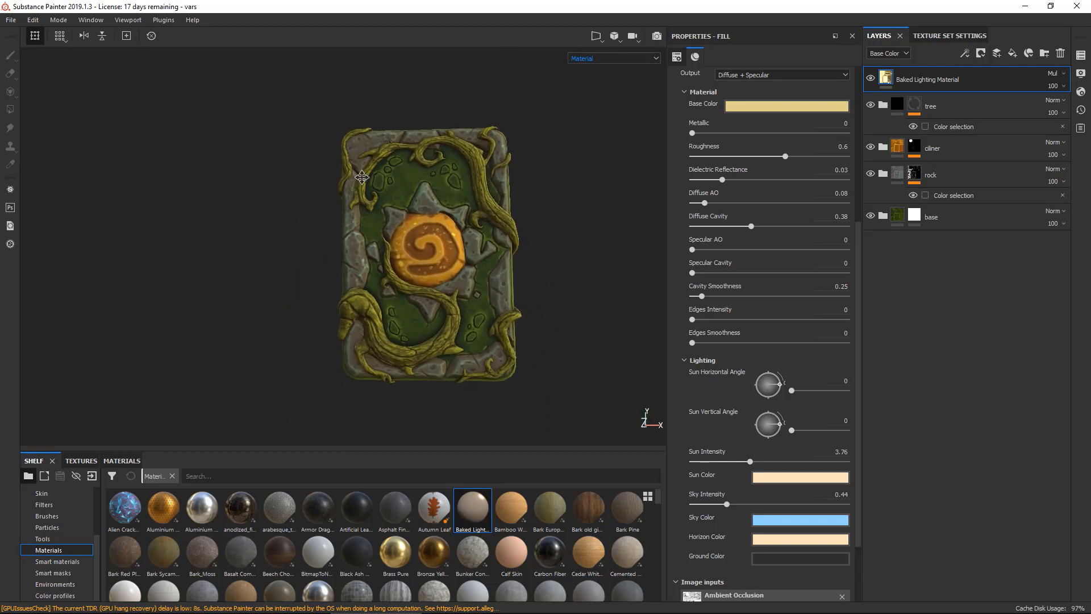
scroll(489, 125, up, 3)
alt+middle_drag(516, 164, 512, 146)
alt+drag(511, 146, 525, 146)
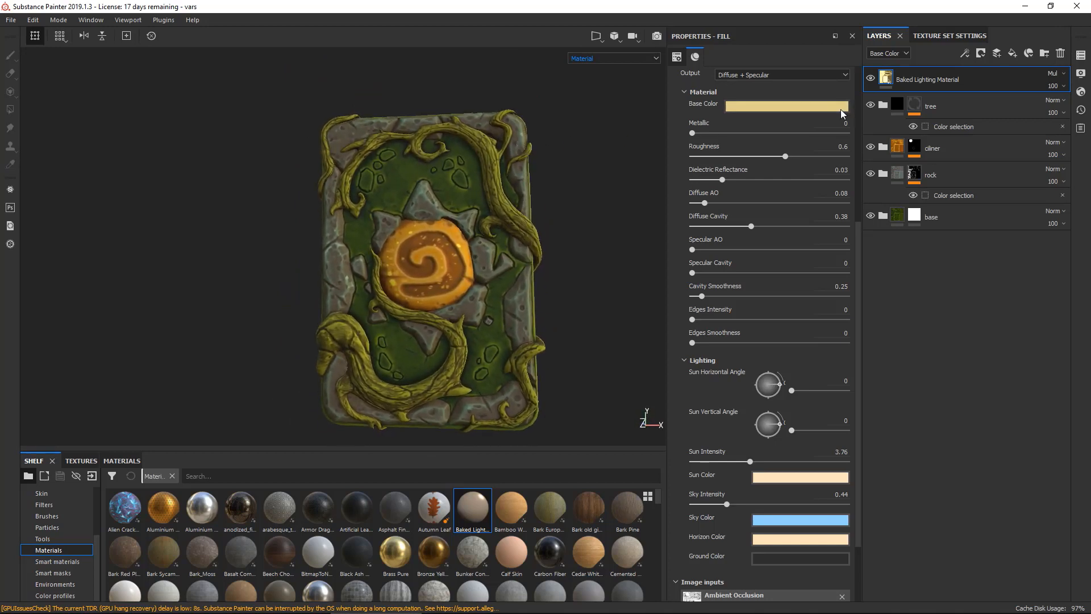
click(872, 80)
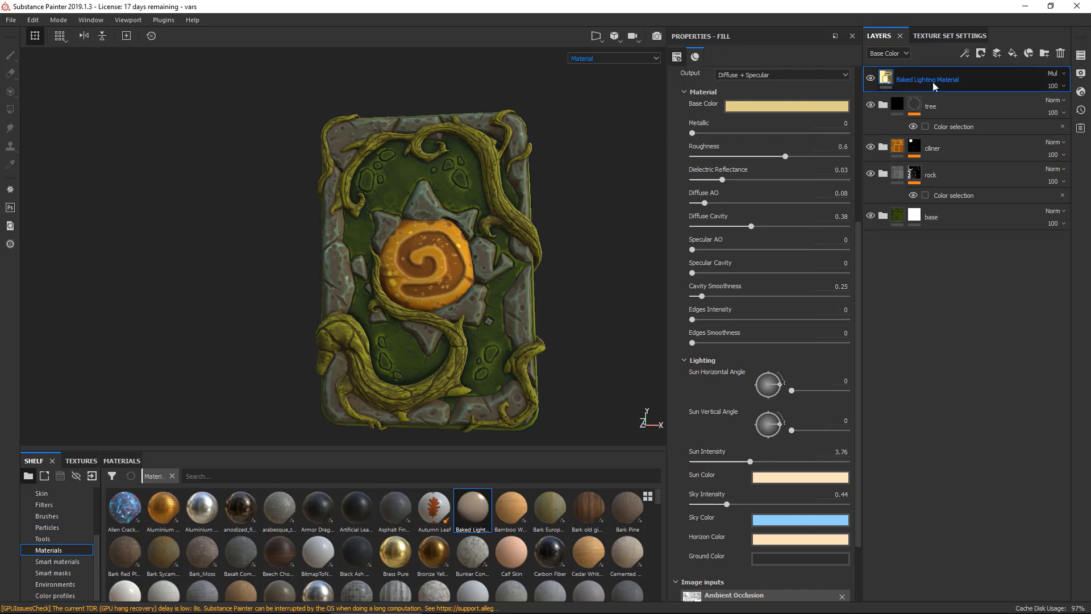
Duplicate the Baked Lighting Material layer and mask the original with a color selection of the red rock ID color.
right_click(989, 80)
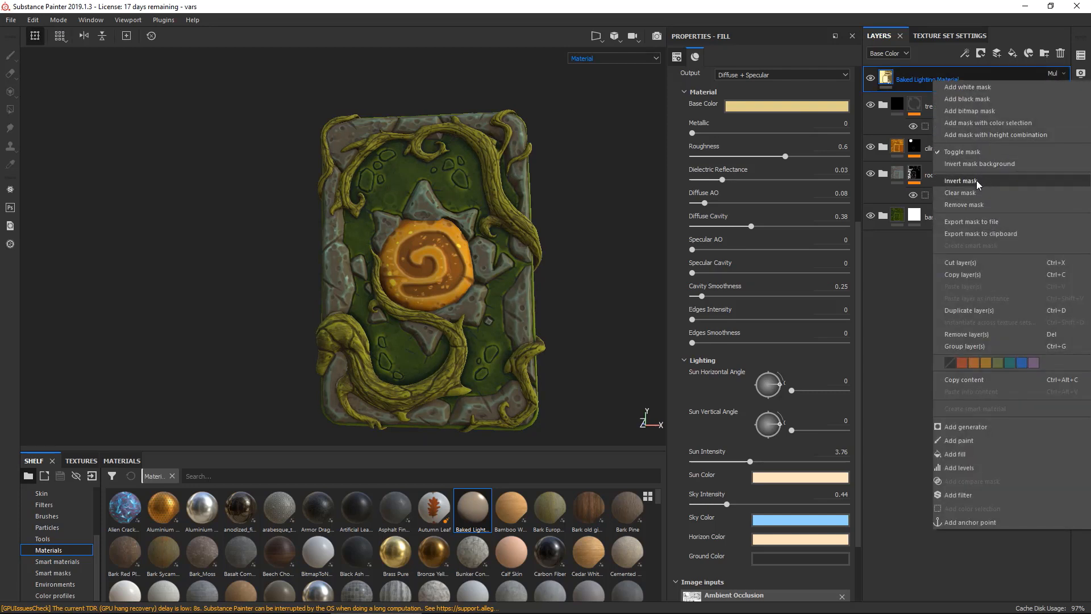
click(924, 126)
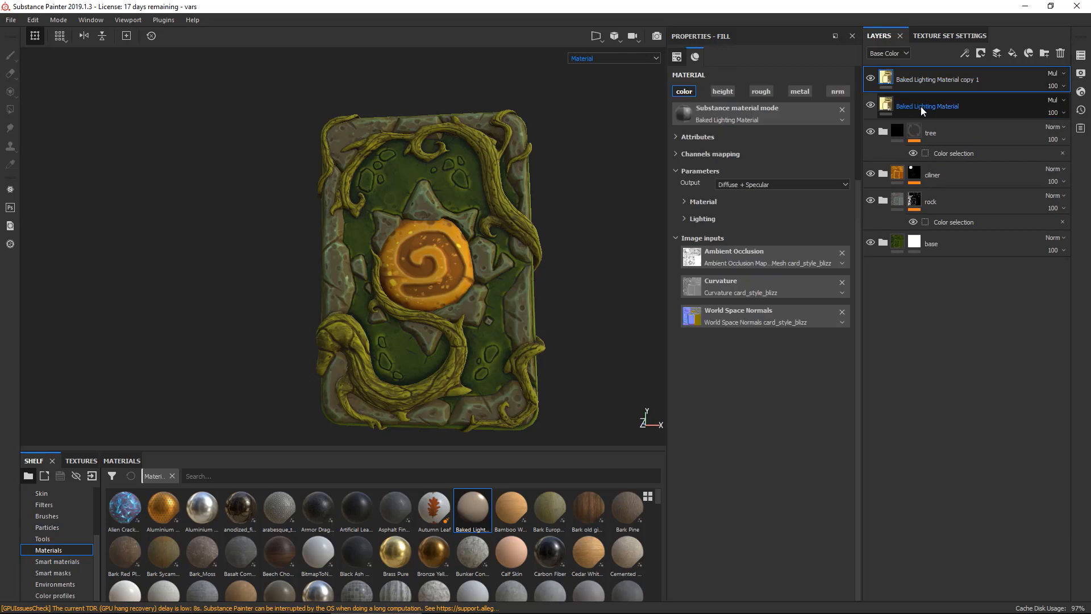
right_click(938, 104)
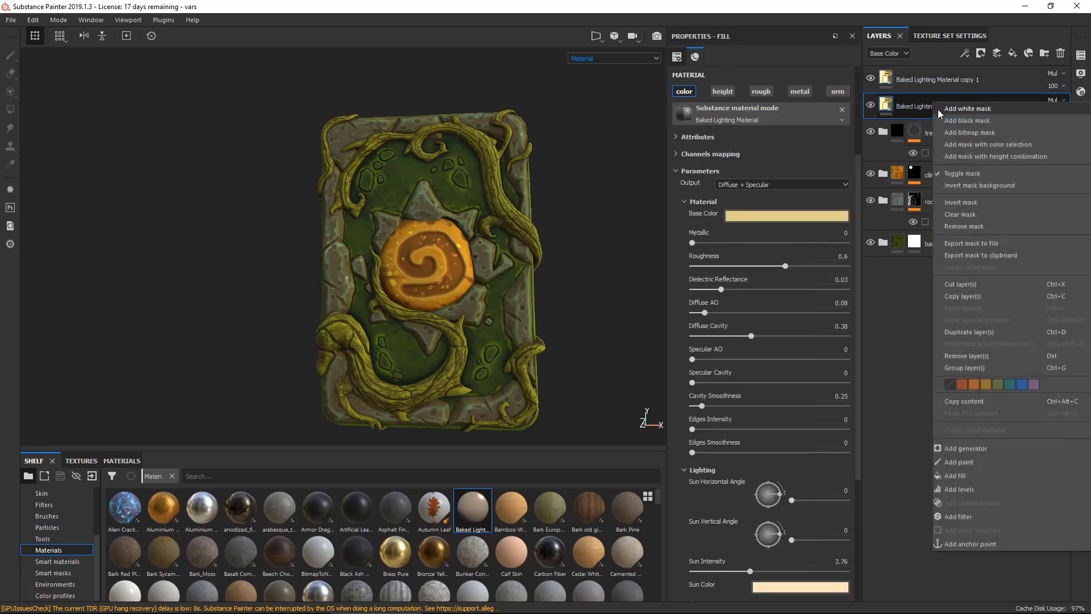
click(966, 145)
click(833, 171)
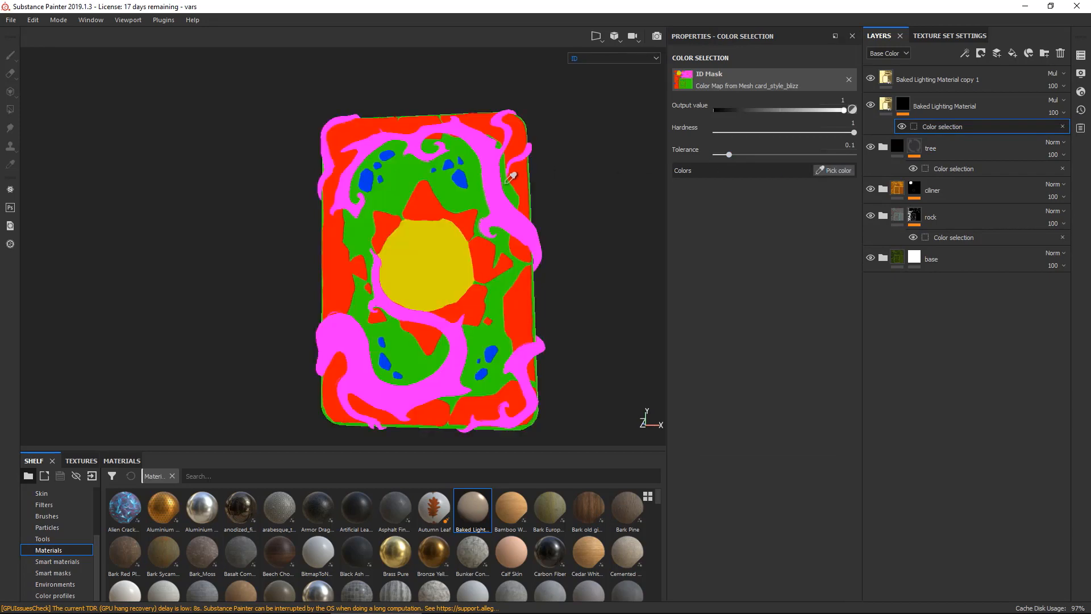
click(524, 177)
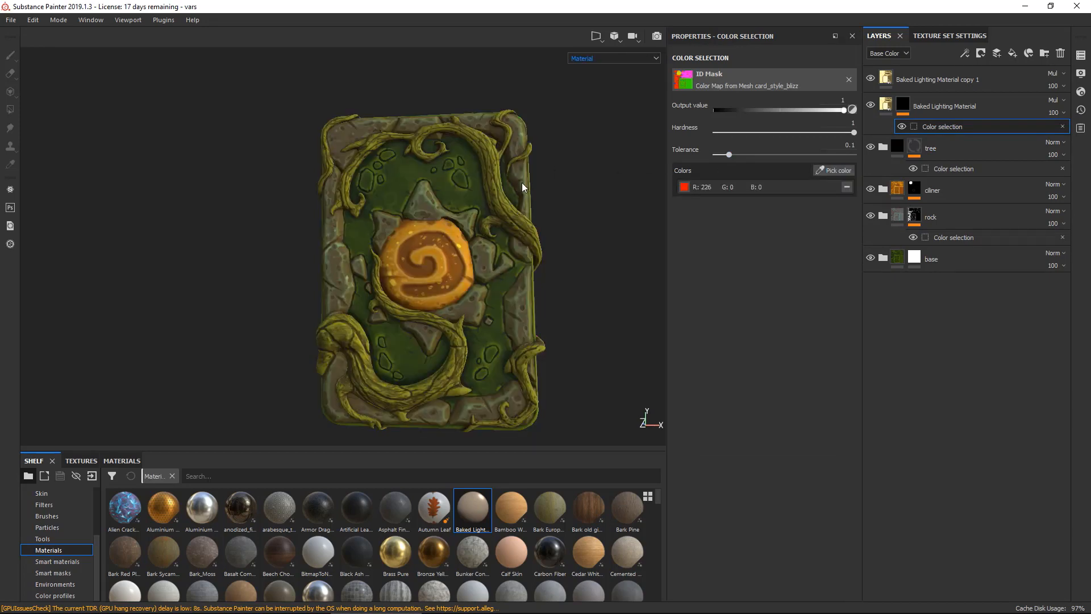
Mask the Baked Lighting Material copy with a color selection of the pink, green, yellow and blue ID colors.
click(931, 81)
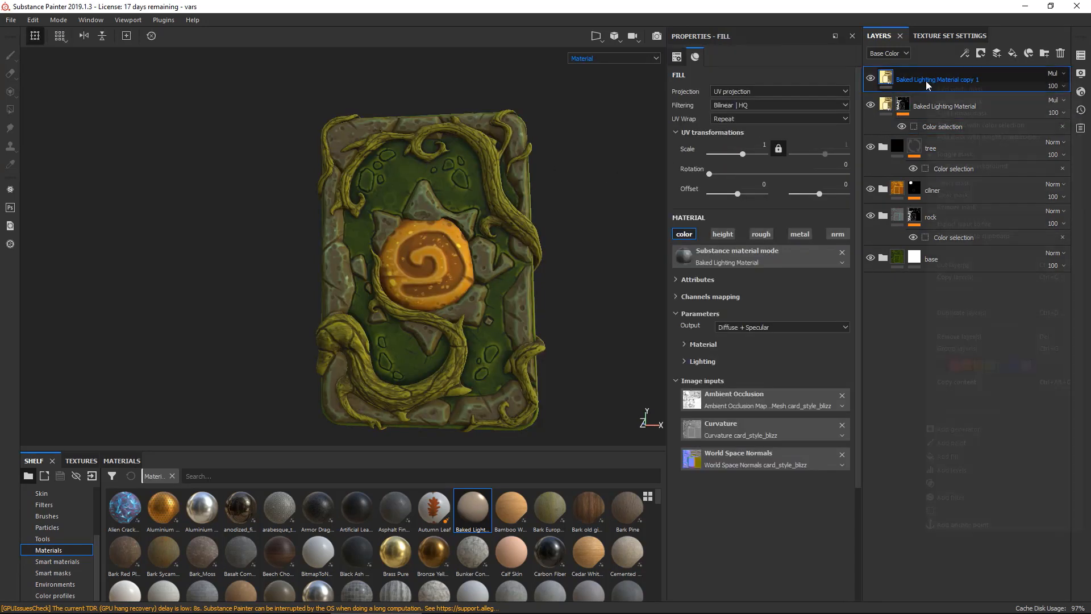
right_click(927, 83)
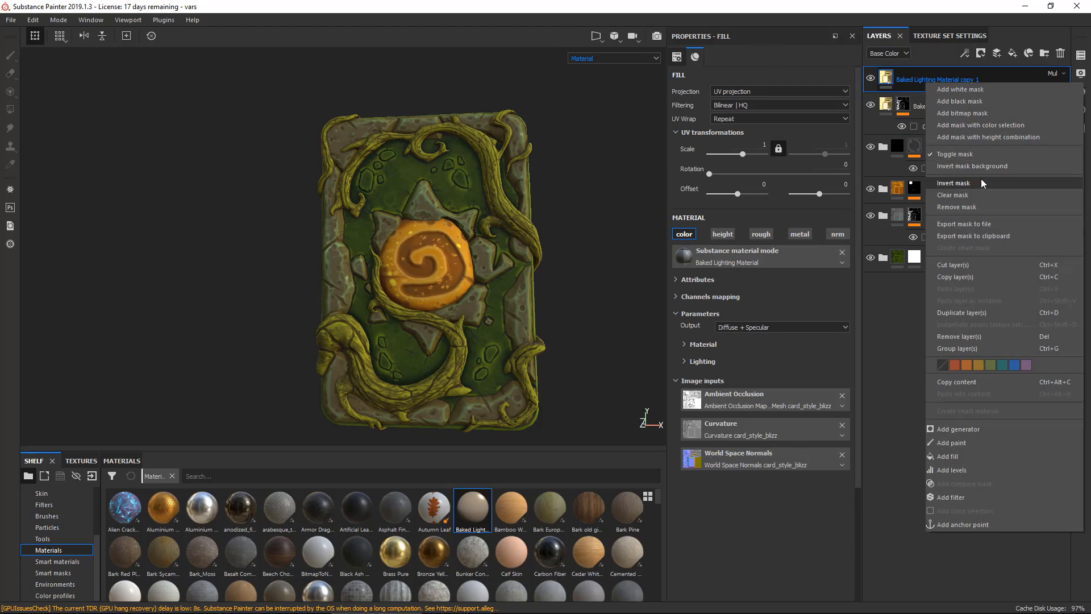
click(966, 126)
click(835, 170)
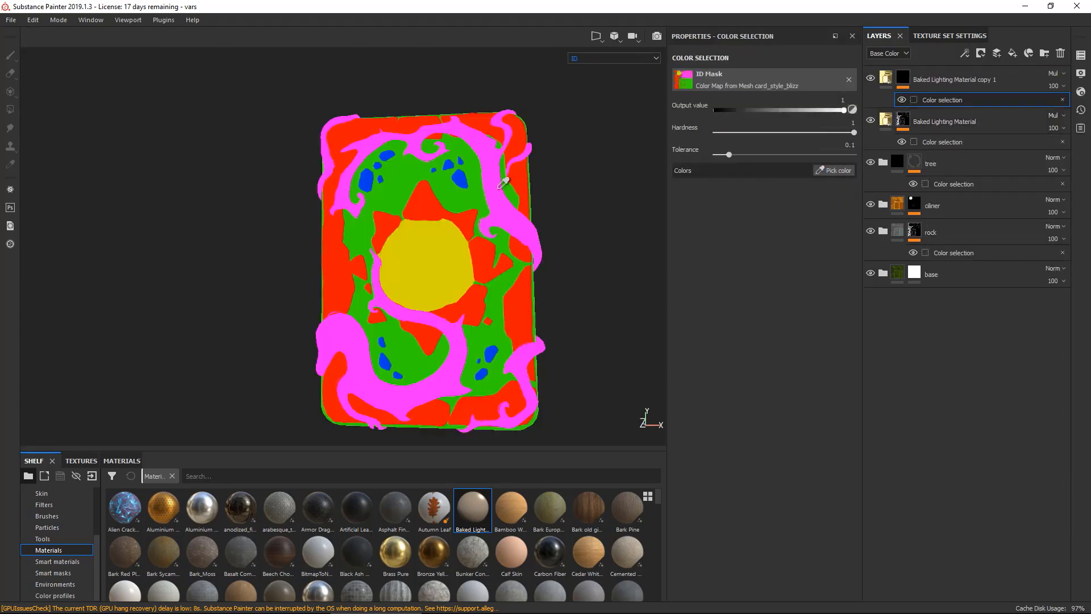
click(500, 186)
click(833, 169)
click(486, 189)
click(831, 170)
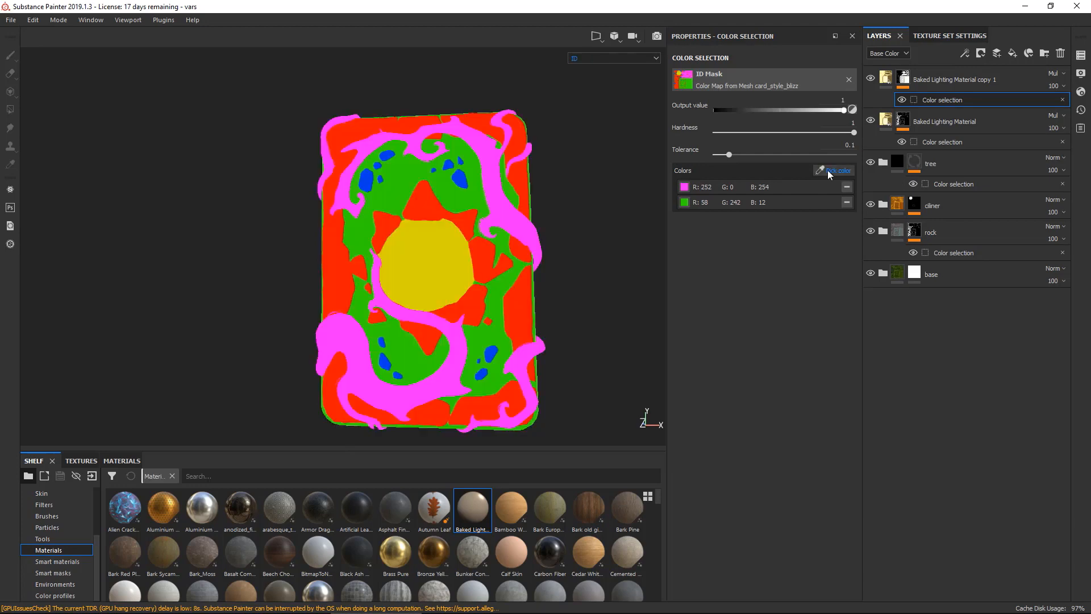
click(460, 251)
click(831, 169)
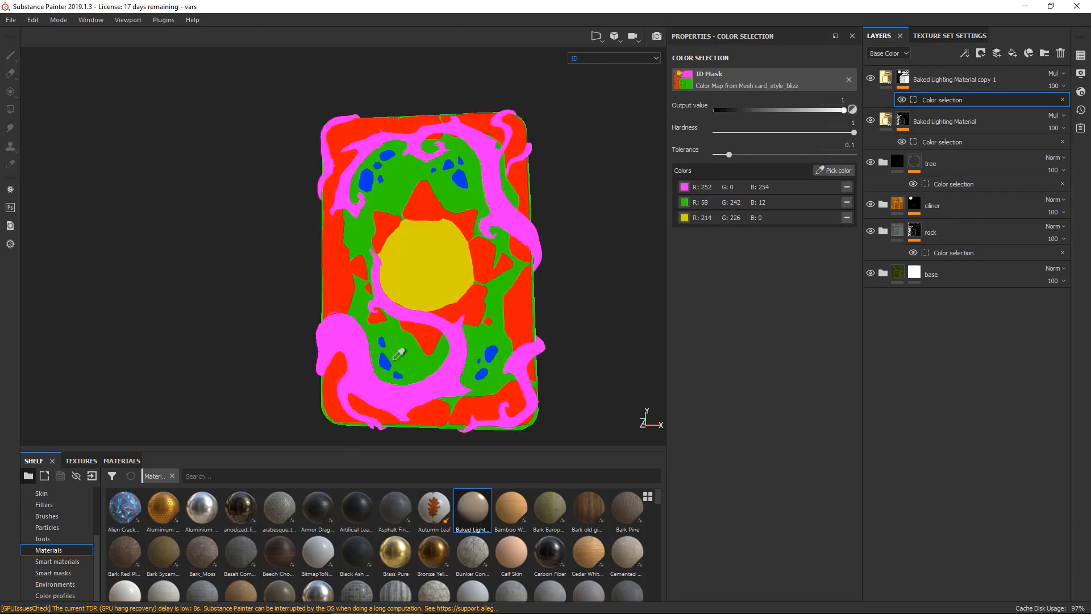
click(389, 366)
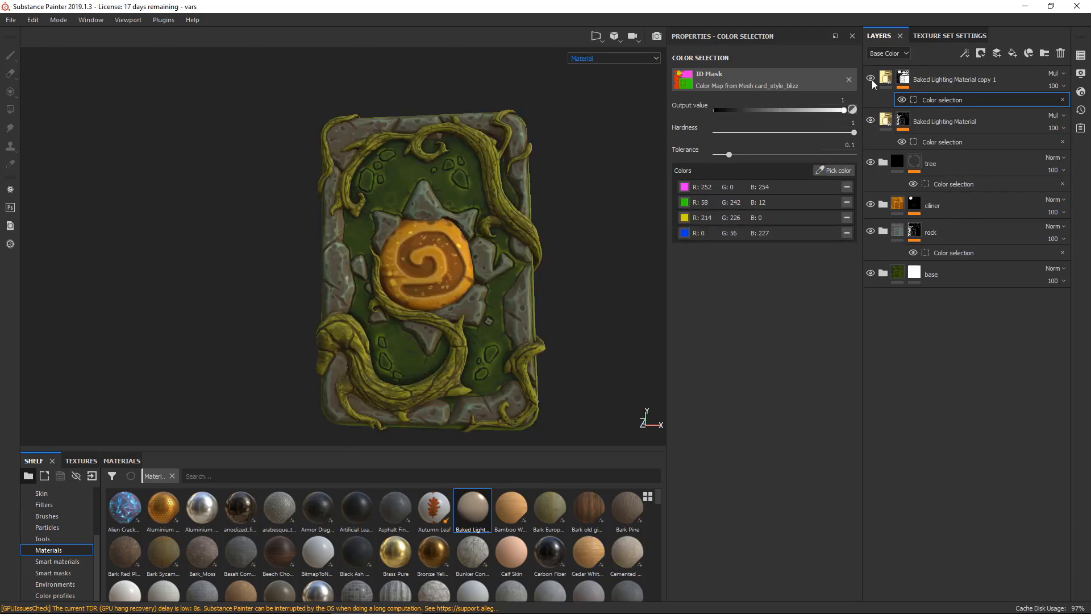
Change the base color of the rock-masked Baked Lighting Material layer to a light cyan.
click(887, 121)
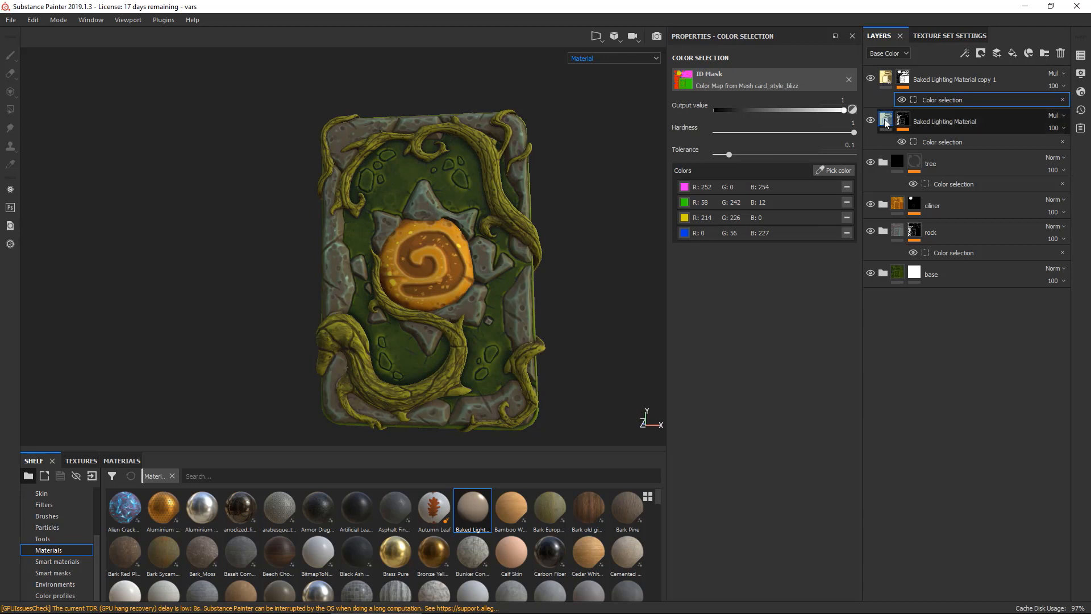
click(802, 358)
drag(879, 437, 878, 430)
mouse_move(834, 388)
mouse_down()
mouse_move(809, 382)
mouse_move(819, 384)
mouse_up()
Examine the cyan-tinted rock lighting by viewing the card from the side, front, close up and at a distance.
scroll(393, 155, down, 3)
alt+drag(360, 154, 566, 157)
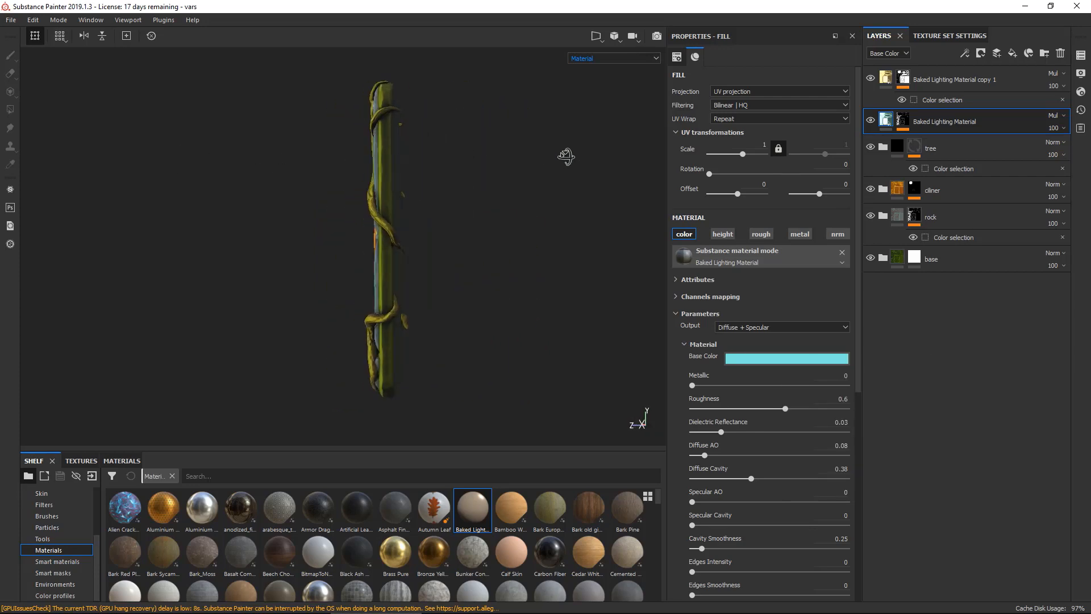
key(f)
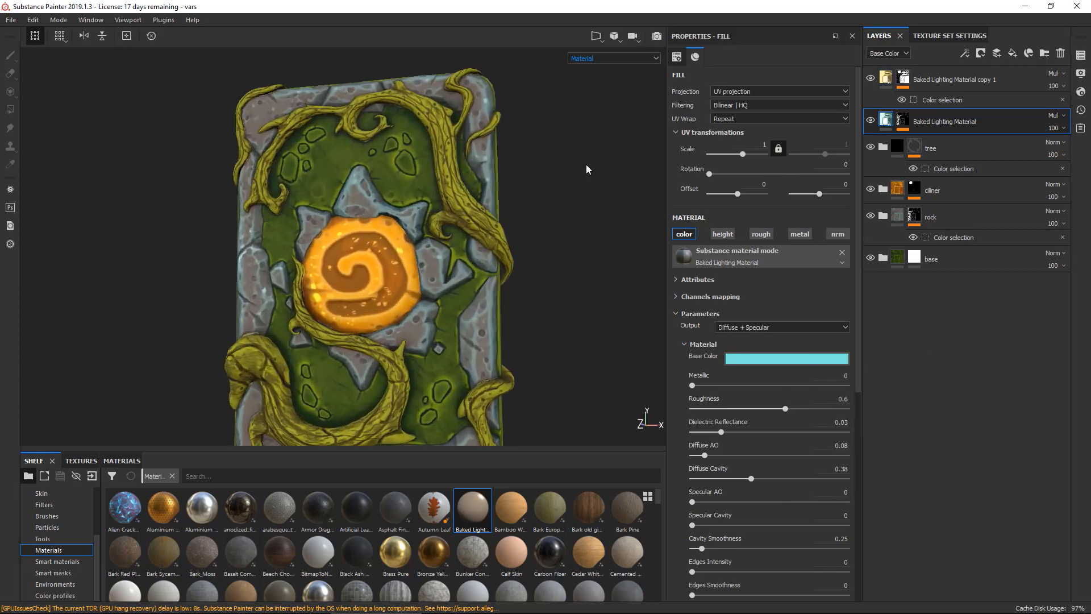
scroll(540, 168, down, 2)
alt+middle_drag(384, 171, 401, 143)
alt+drag(425, 156, 420, 159)
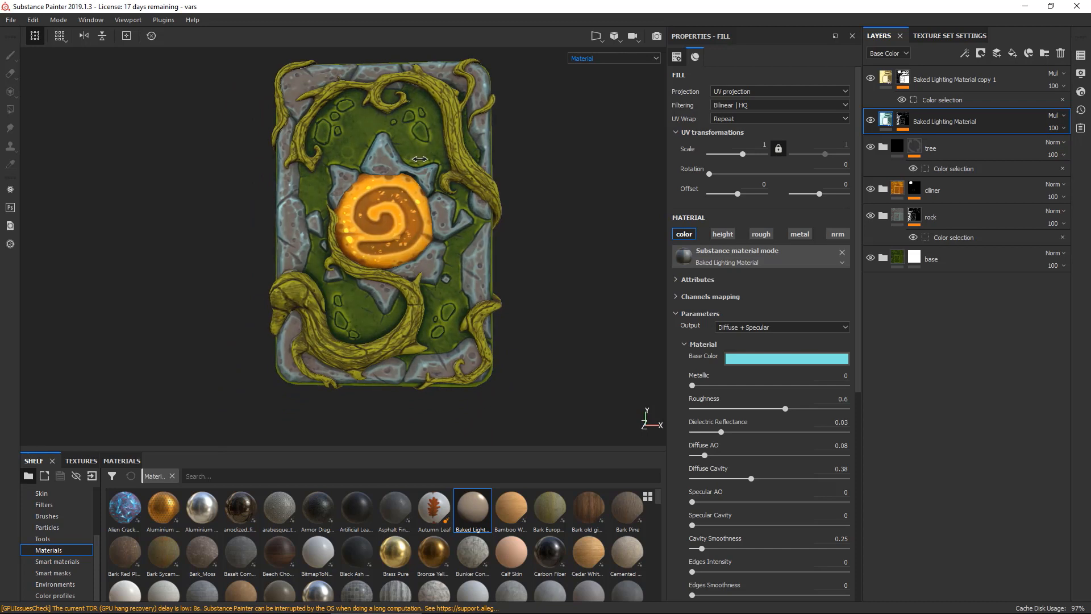
alt+right_drag(420, 159, 518, 149)
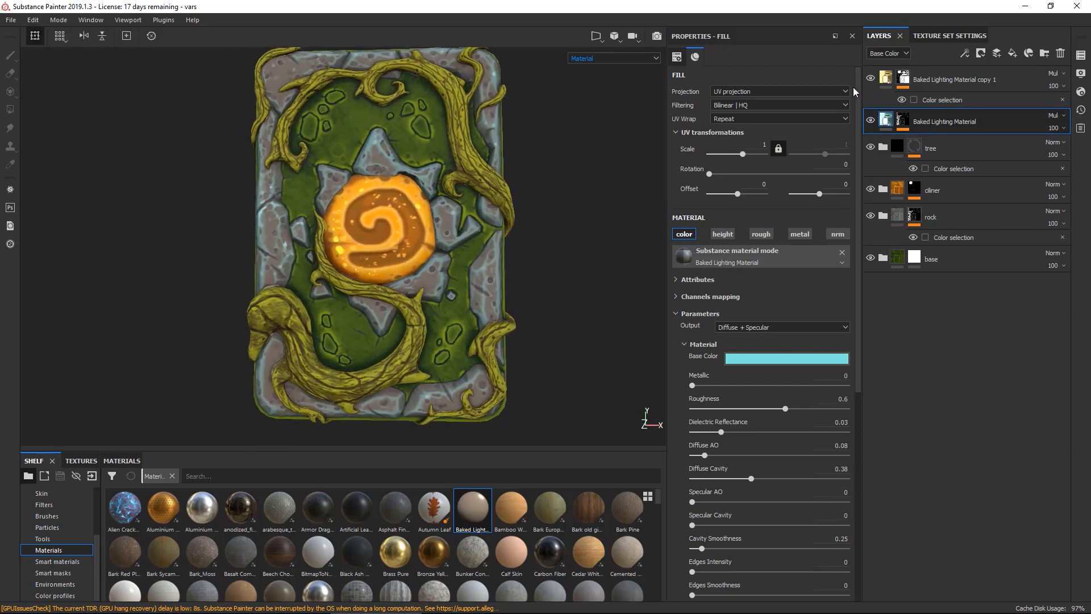
alt+drag(409, 130, 419, 170)
alt+drag(546, 164, 572, 246)
alt+right_drag(572, 245, 436, 152)
alt+drag(436, 152, 445, 159)
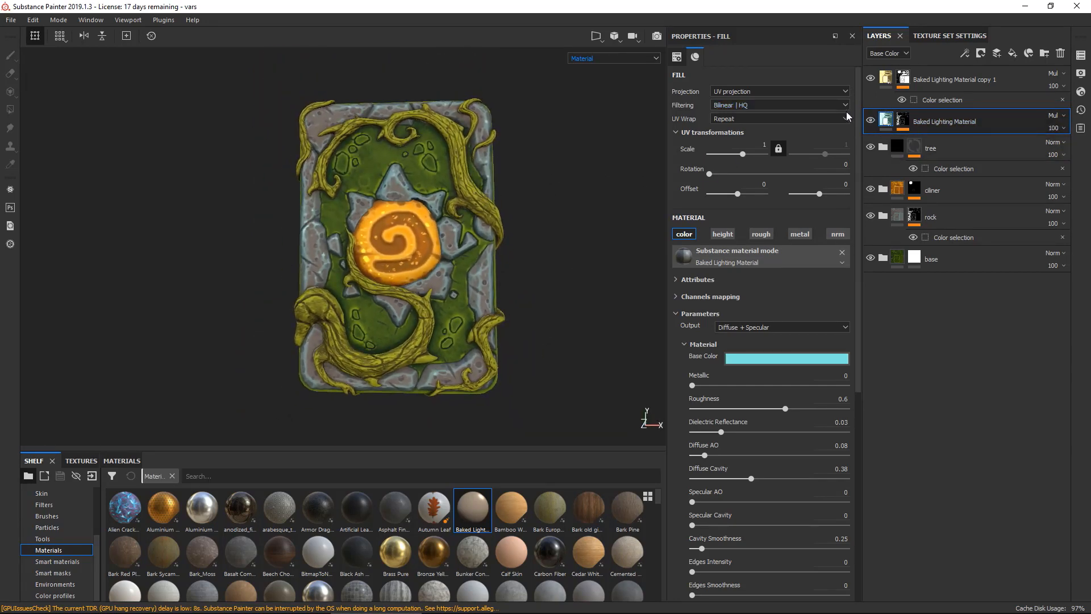
Check the layers in the base folder by toggling them, and darken the Base layer's color to a deep green.
click(870, 259)
click(871, 259)
click(883, 259)
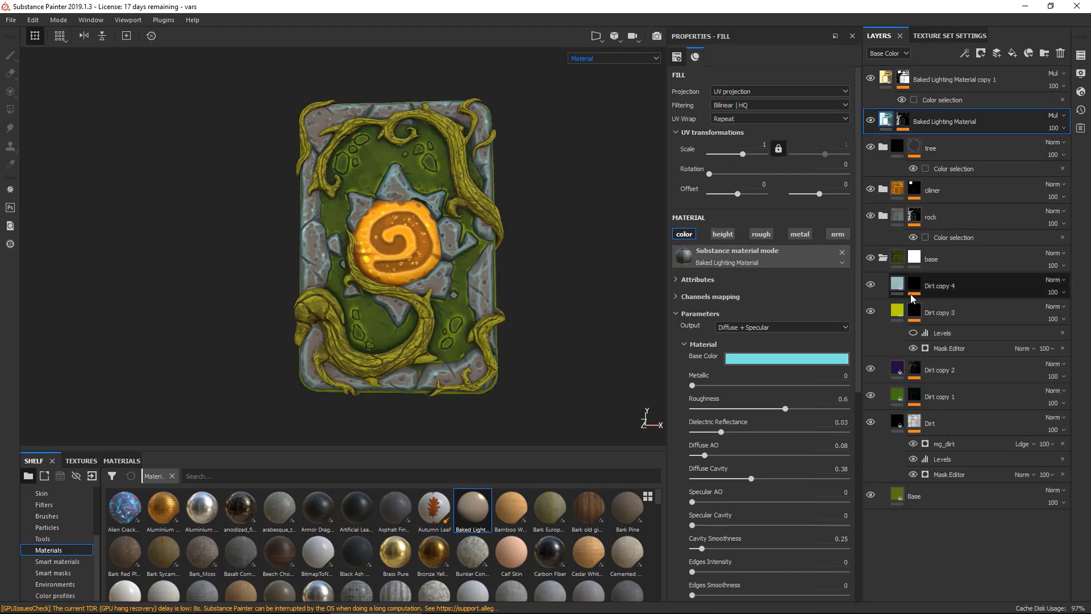
click(871, 311)
click(871, 396)
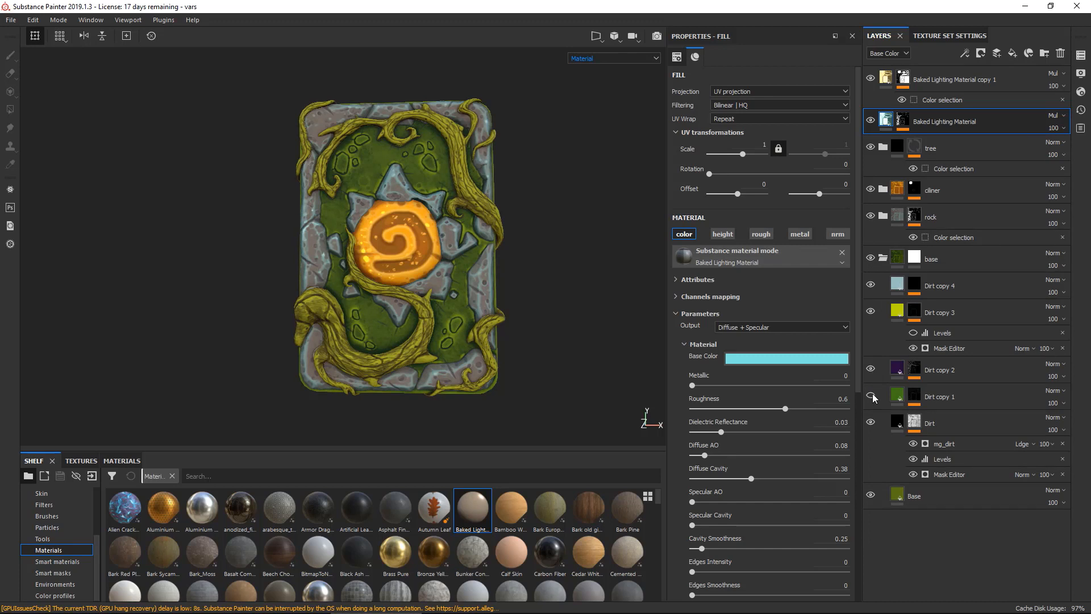
click(871, 423)
click(871, 424)
click(908, 494)
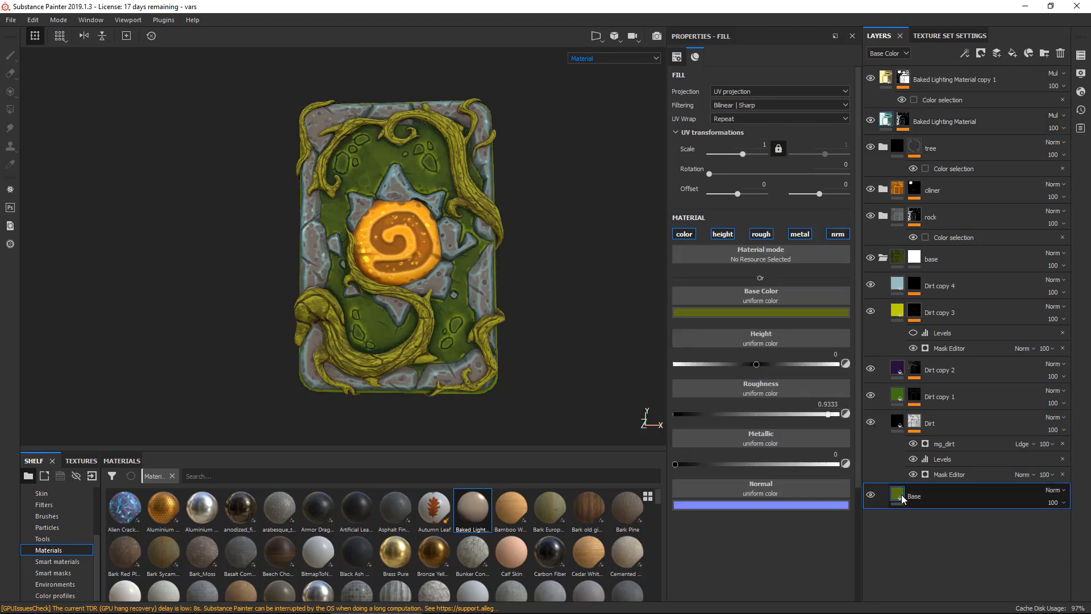
click(764, 314)
mouse_move(828, 387)
mouse_down()
mouse_move(823, 400)
mouse_move(844, 406)
mouse_move(818, 397)
mouse_up()
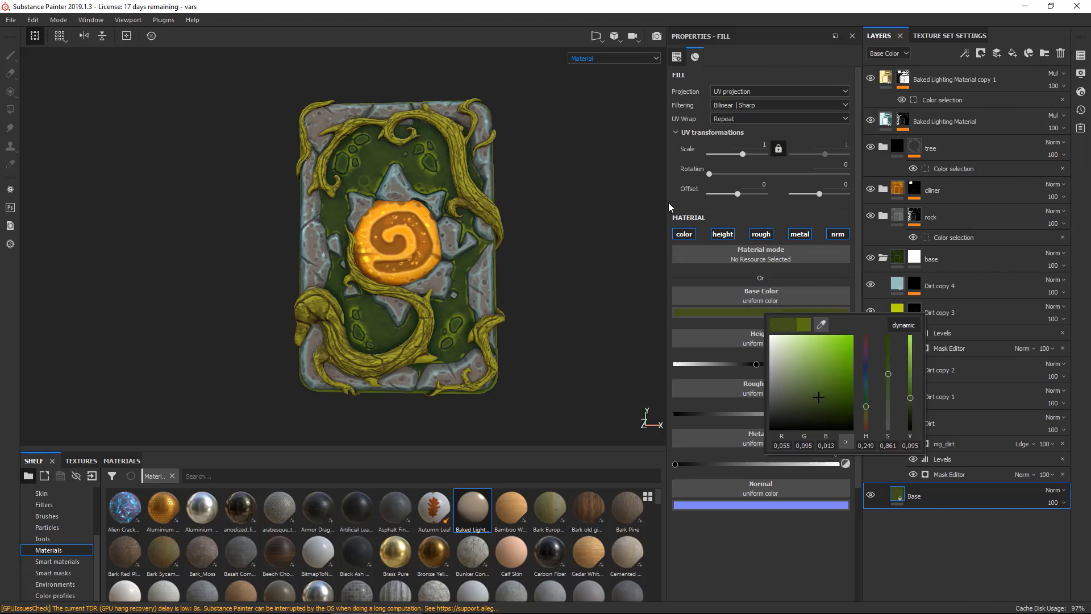
Change the base color of the base folder's Dirt copy 3 layer to a muted yellow-green and check the card.
click(960, 309)
click(773, 313)
click(844, 358)
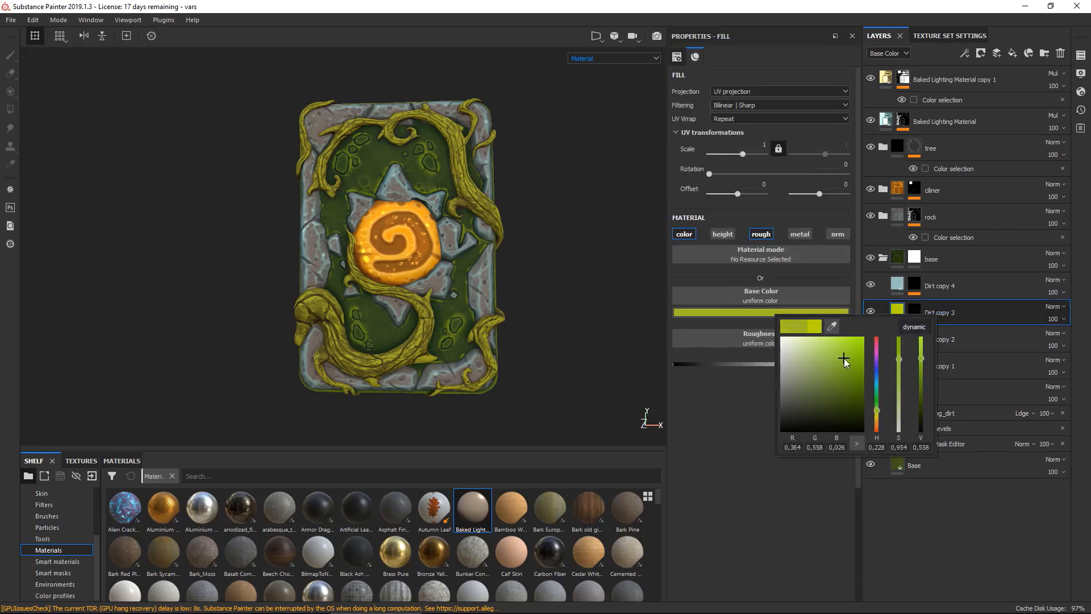
mouse_move(844, 358)
mouse_down()
mouse_move(826, 370)
mouse_move(840, 366)
mouse_up()
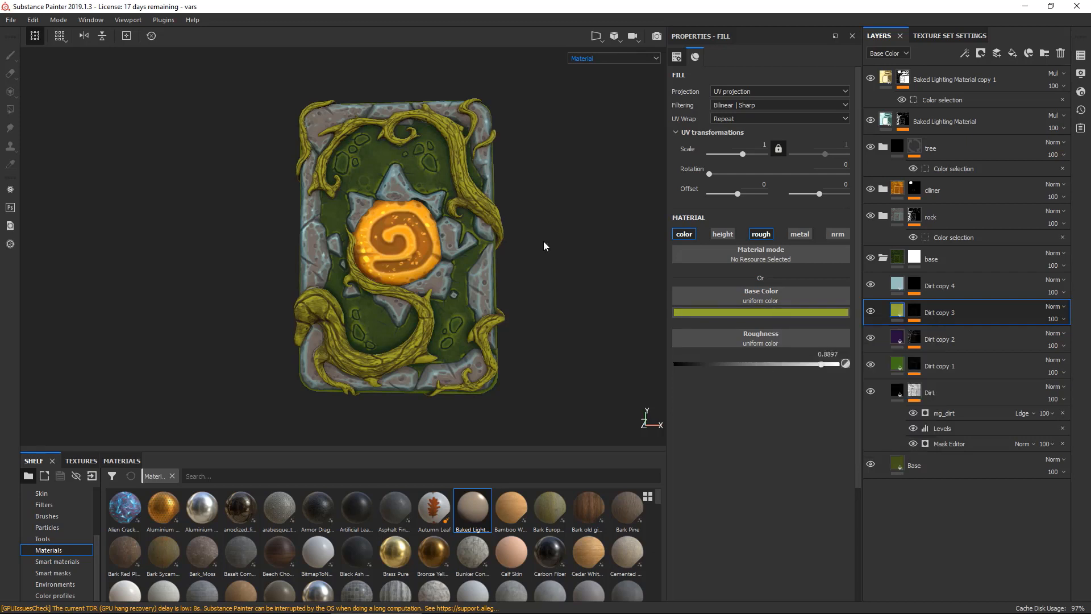
alt+drag(544, 245, 519, 181)
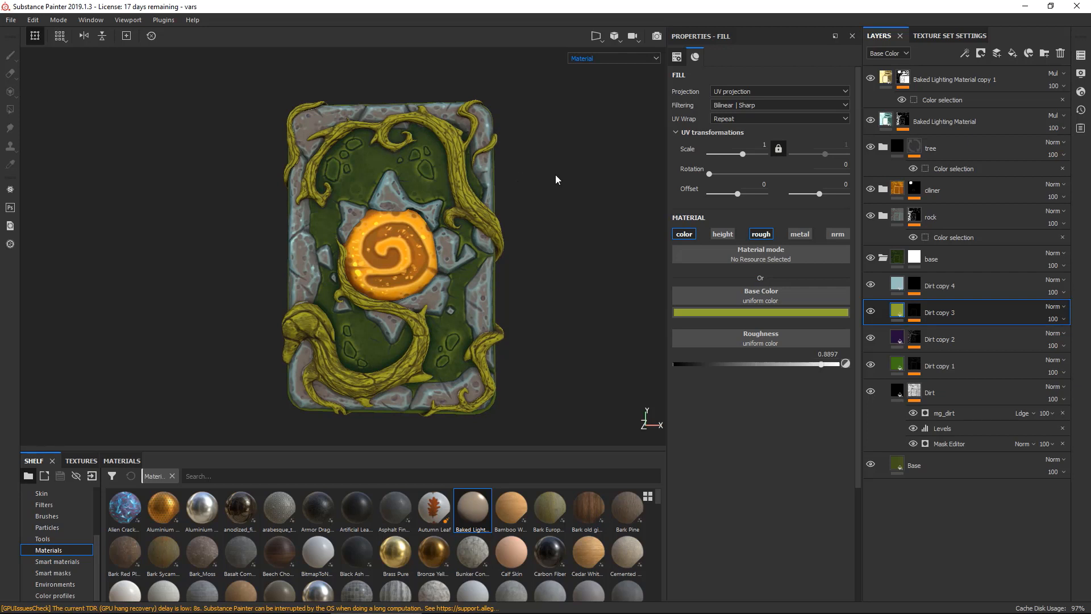
alt+middle_drag(555, 176, 551, 174)
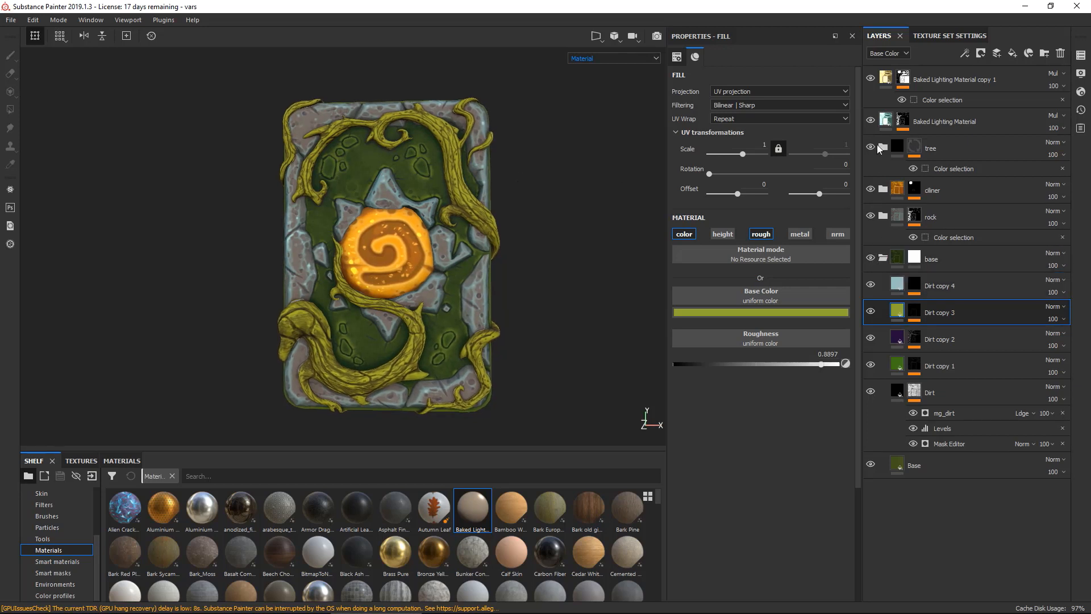
Open the tree folder and toggle its Dirt copy 2 and Base layers to compare their effect on the branches.
click(884, 147)
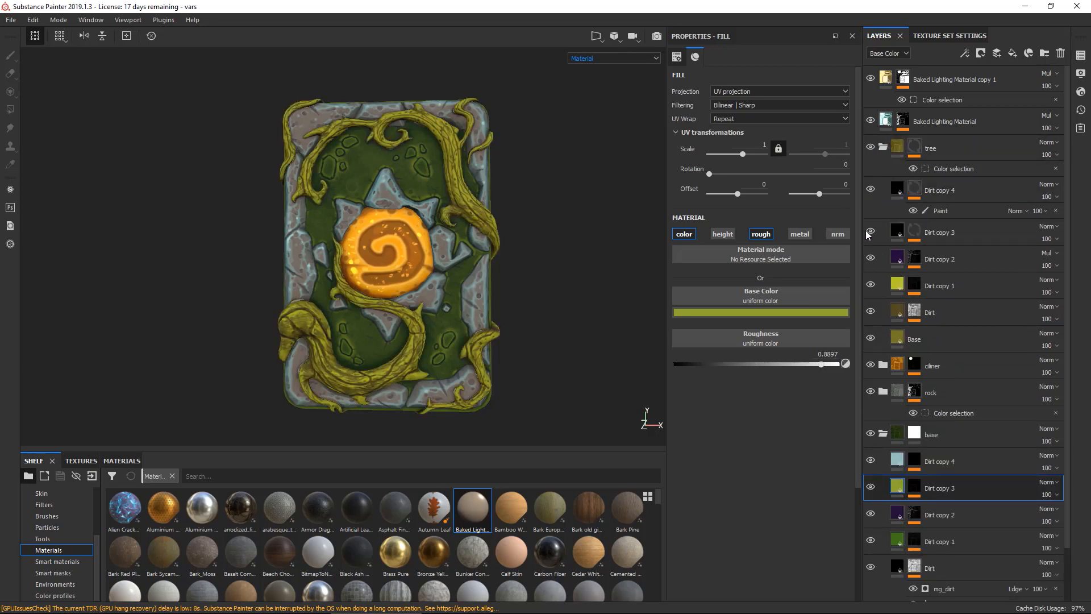
click(871, 258)
alt+drag(549, 174, 540, 196)
click(871, 339)
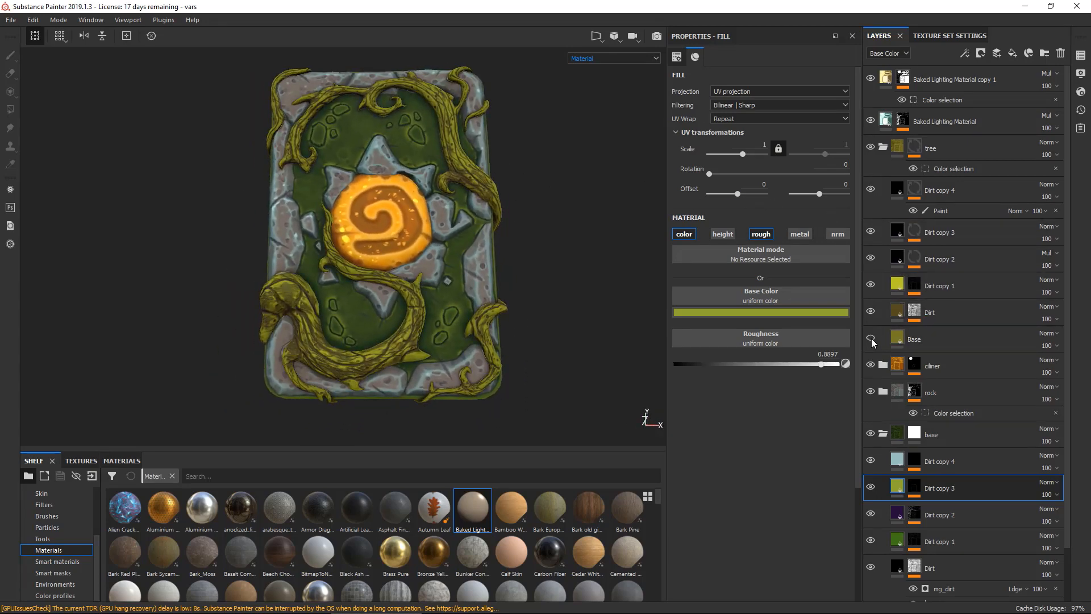
click(871, 337)
click(871, 339)
click(871, 339)
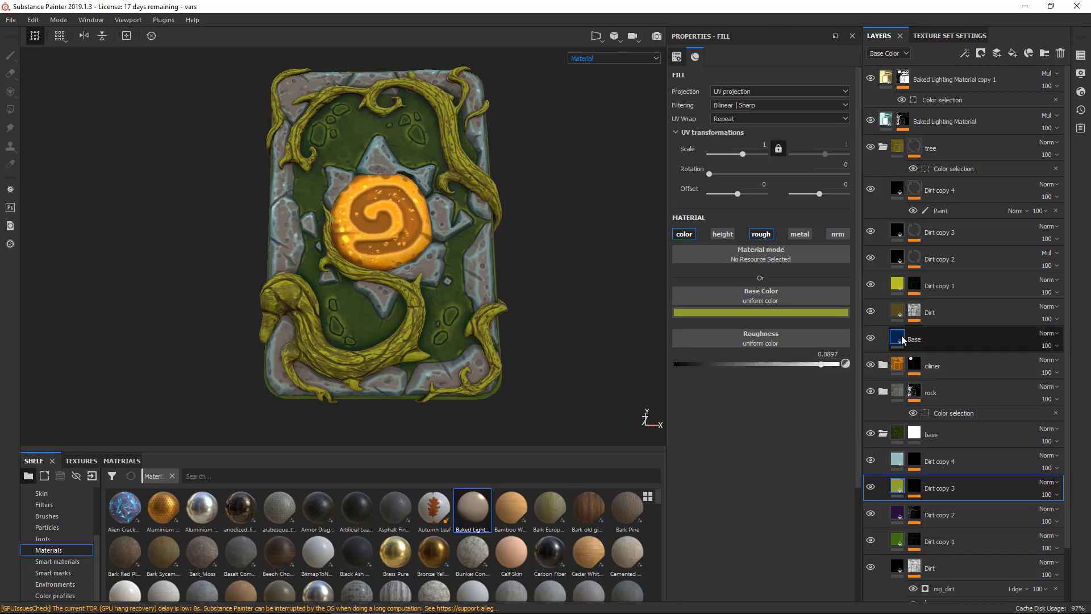
Duplicate the tree folder's Base layer and change the copy's base color to a dark orange-brown.
right_click(934, 340)
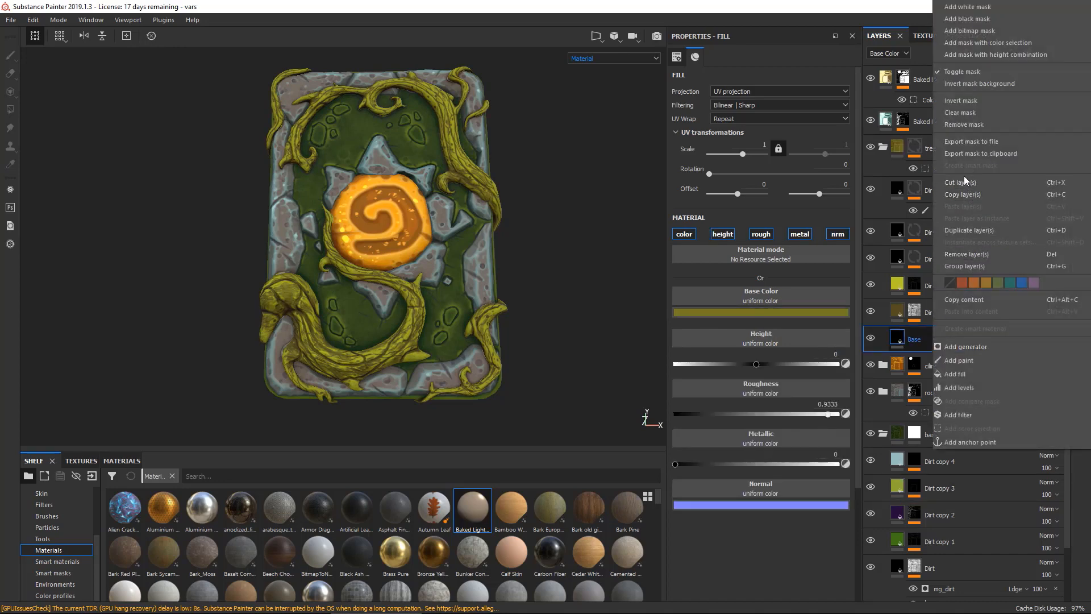
click(989, 230)
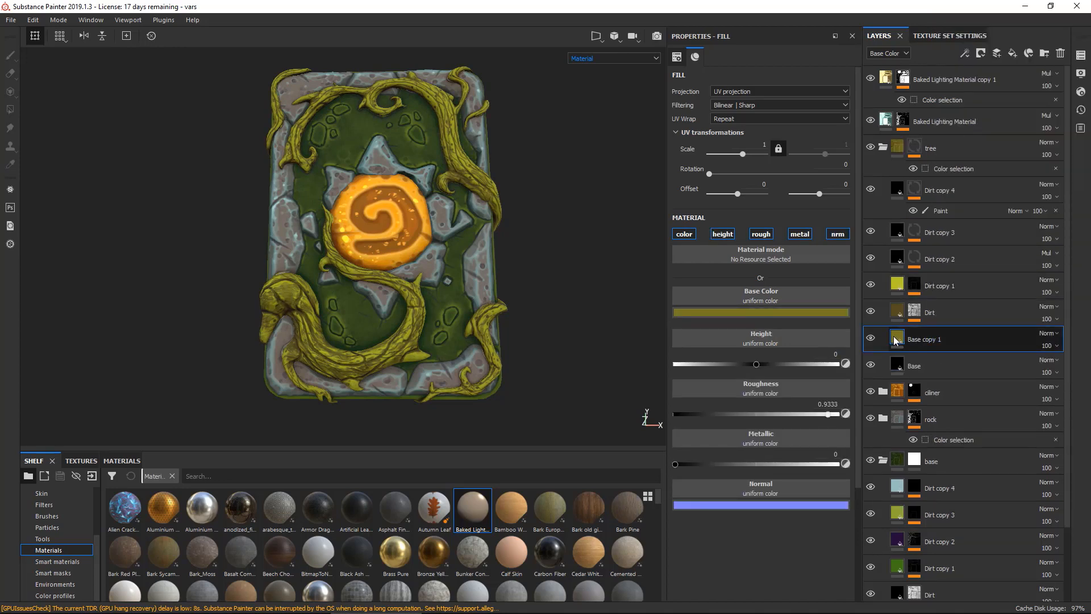
click(782, 312)
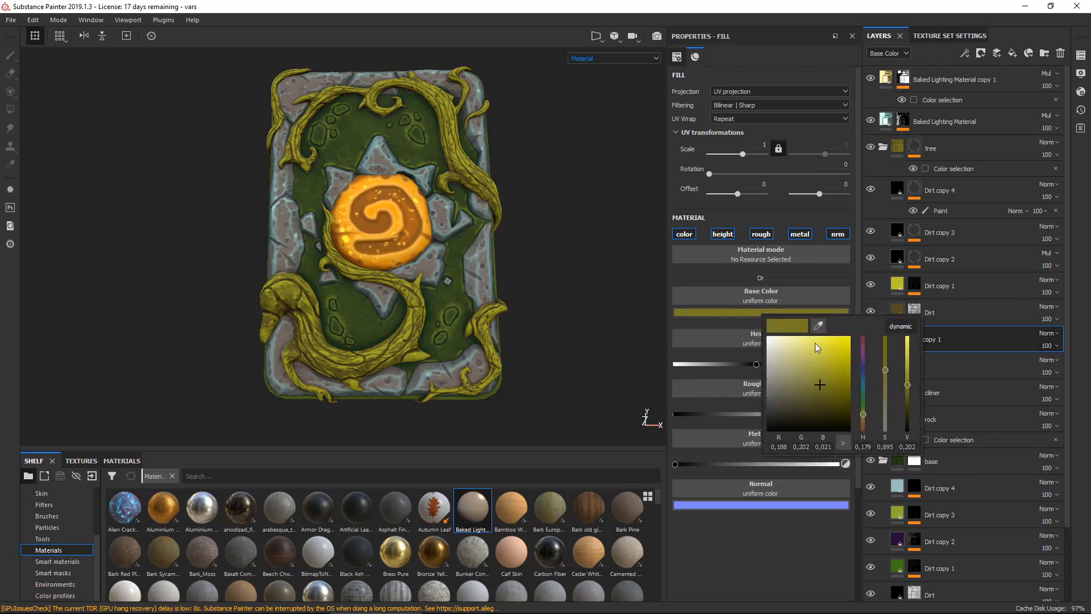
click(820, 376)
click(863, 421)
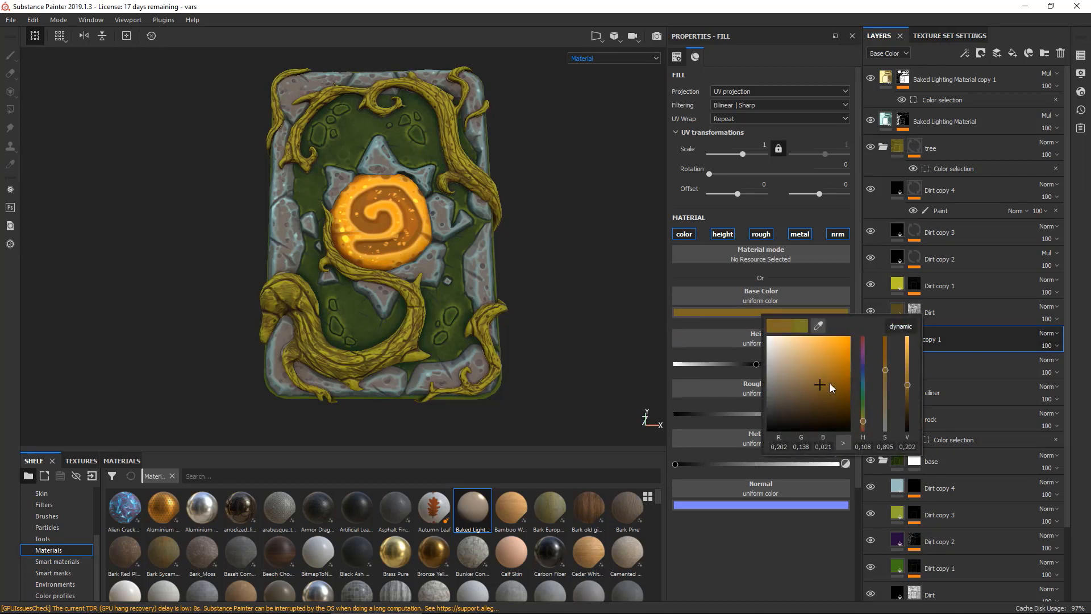
click(830, 392)
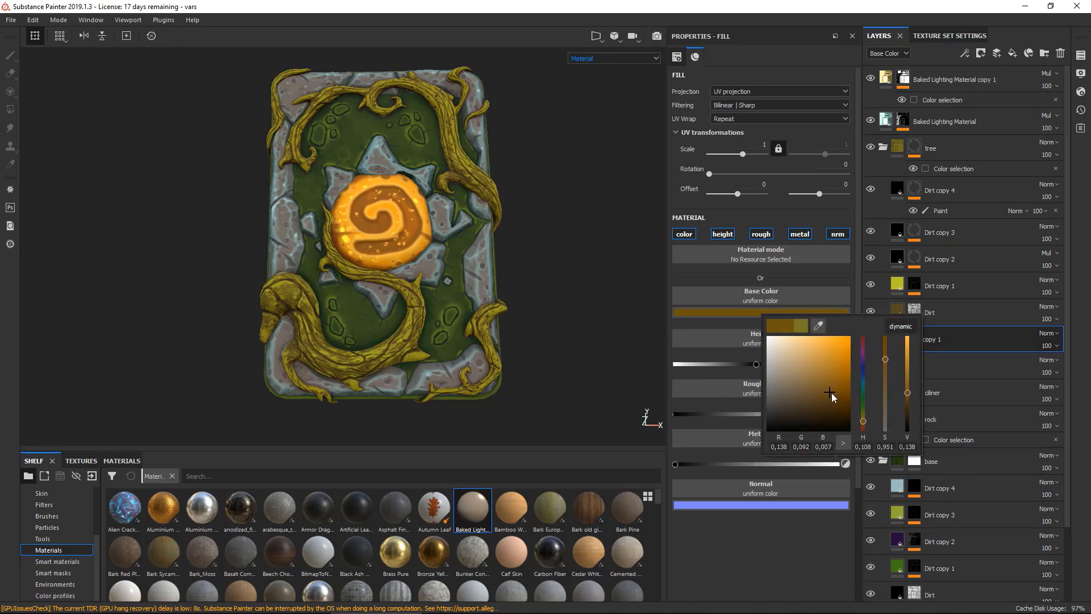
Add a black mask with a paint effect to the tree folder's Base copy 1 layer.
right_click(932, 340)
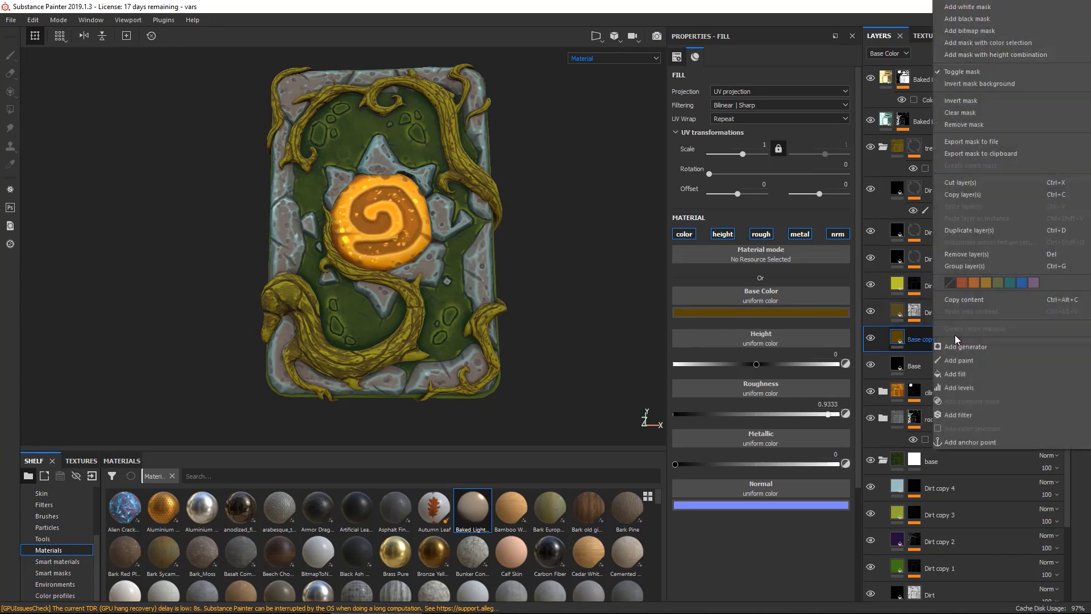
click(968, 6)
right_click(921, 337)
click(948, 249)
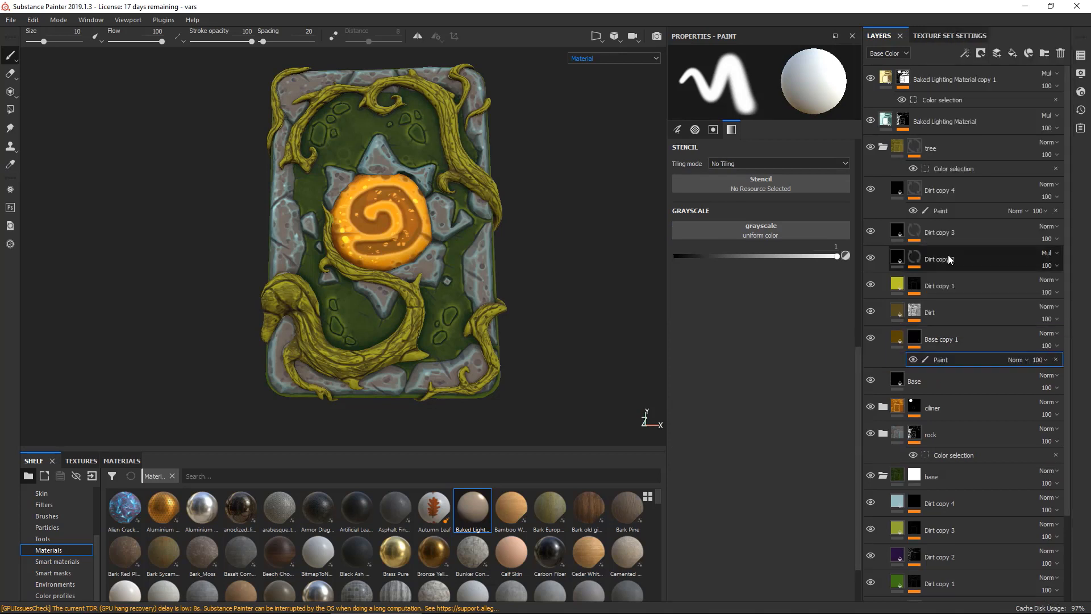
Set the mask paint brush to a size of about 49 and a flow of 17.
ctrl+right_drag(430, 273, 488, 267)
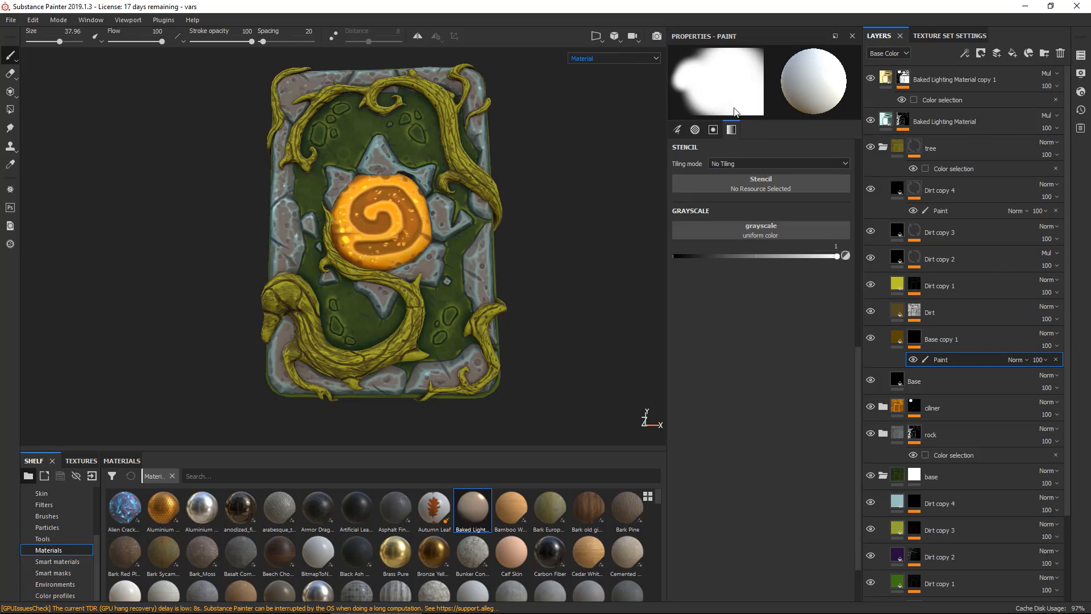
click(678, 130)
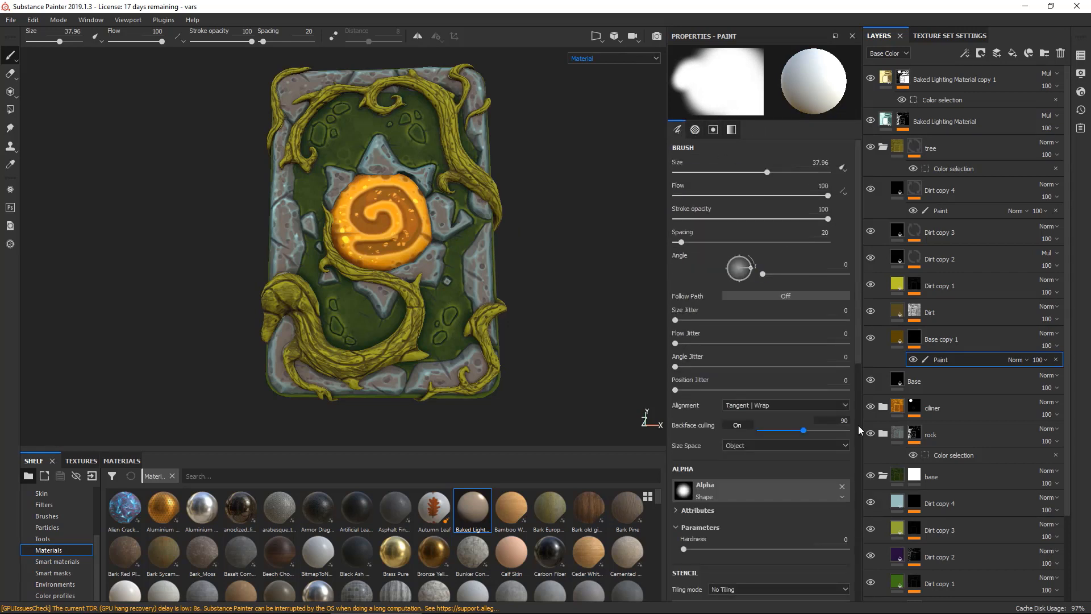
mouse_move(768, 196)
mouse_down()
mouse_move(689, 195)
mouse_move(699, 196)
mouse_up()
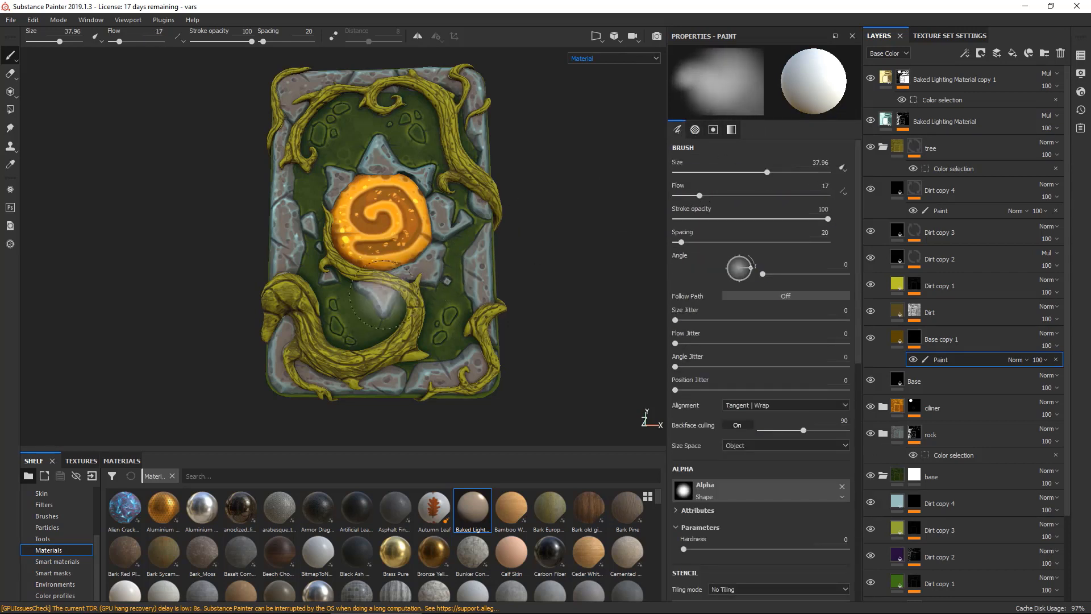
ctrl+right_drag(384, 292, 401, 288)
Paint soft brown patches along the card's branches in the Base copy 1 mask, toggling the layer to compare.
mouse_move(283, 306)
alt+mouse_down()
mouse_move(236, 312)
mouse_move(244, 316)
alt+mouse_up()
click(872, 340)
click(871, 339)
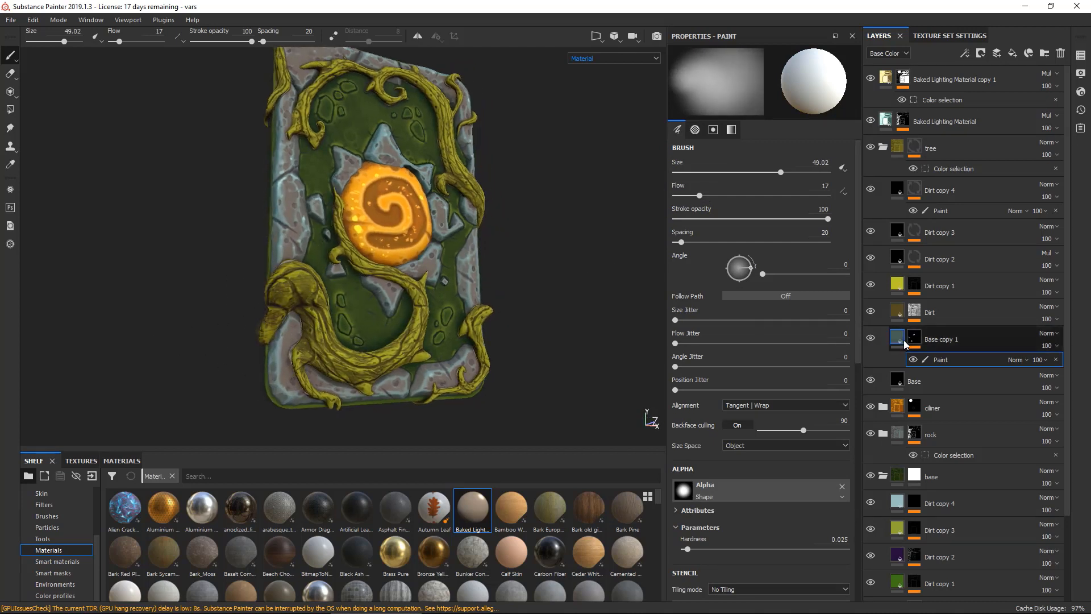
alt+drag(317, 353, 330, 353)
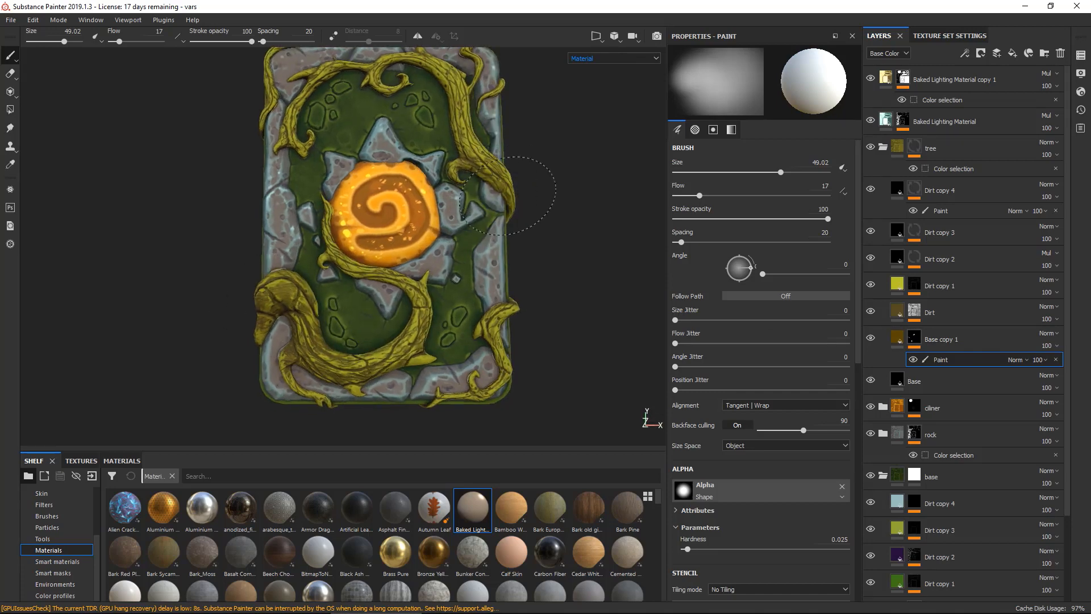
mouse_move(523, 195)
alt+mouse_down()
mouse_move(489, 168)
mouse_move(583, 186)
alt+mouse_up()
alt+middle_drag(517, 218, 516, 161)
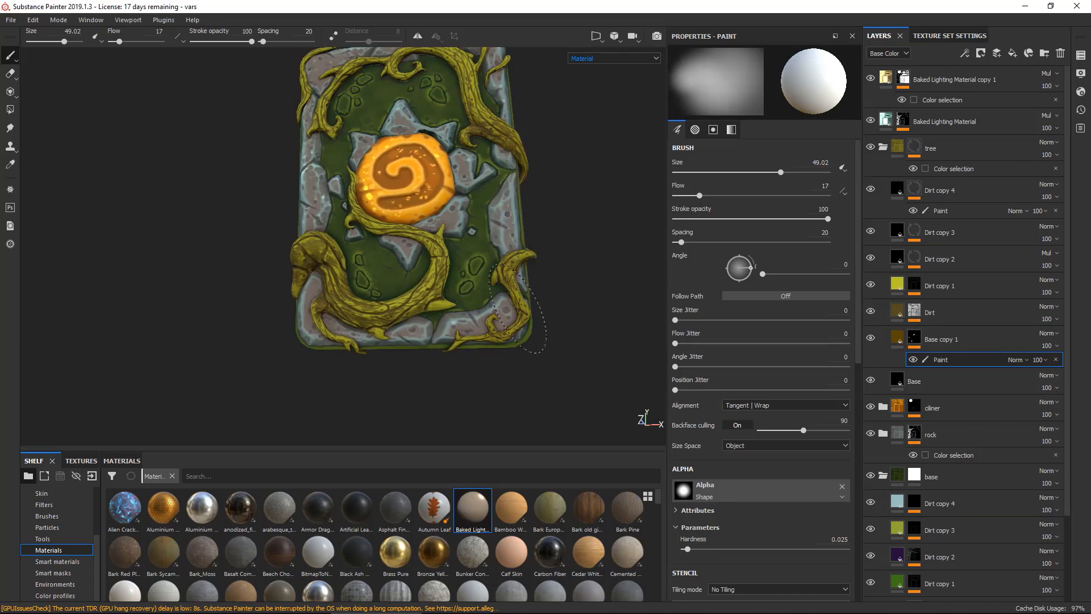
mouse_move(551, 236)
alt+mouse_down()
mouse_move(369, 133)
mouse_move(331, 94)
alt+mouse_up()
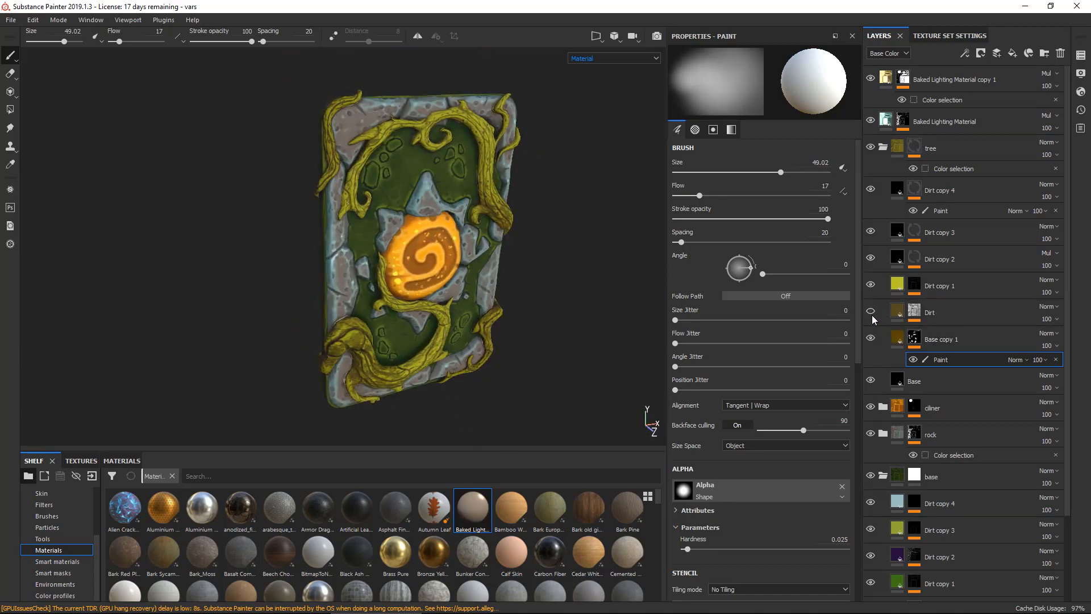
Lighten the tree folder's Base copy 1 base color to a golden brown and check the branches.
click(881, 340)
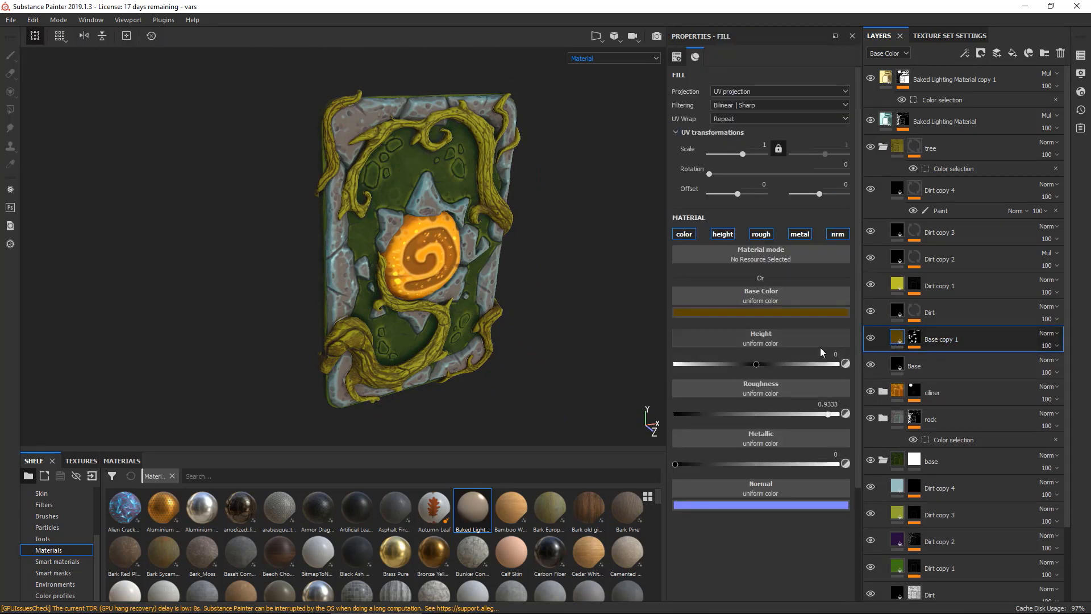
click(764, 313)
mouse_move(836, 384)
mouse_down()
mouse_move(838, 348)
mouse_move(840, 398)
mouse_move(828, 381)
mouse_up()
alt+drag(592, 335, 511, 290)
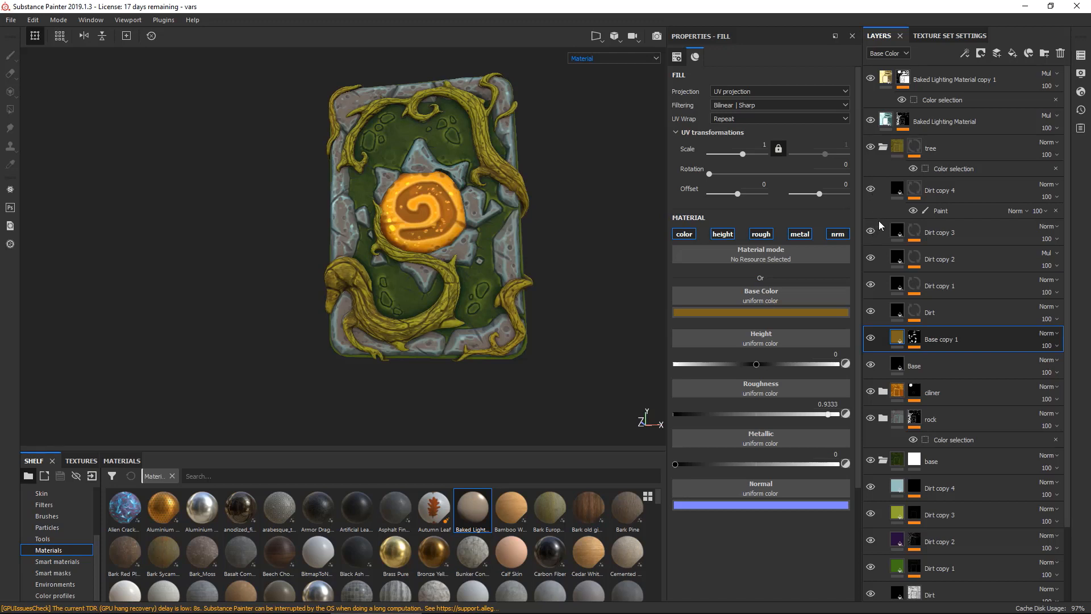
Set the tree folder's Base copy 1 layer to Multiply blending and toggle its visibility to compare the branches.
click(930, 191)
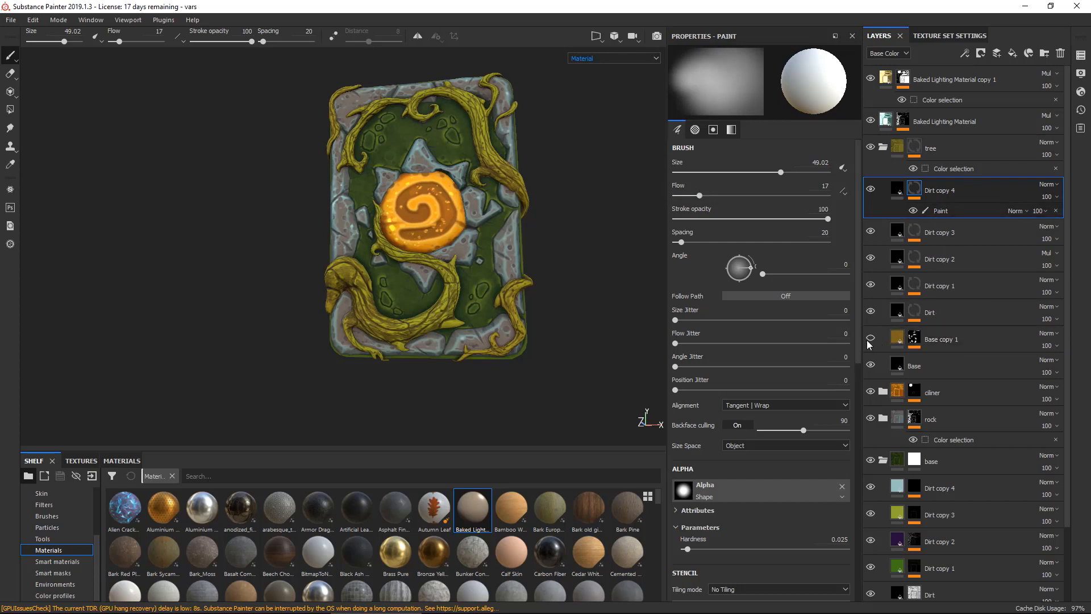
click(934, 340)
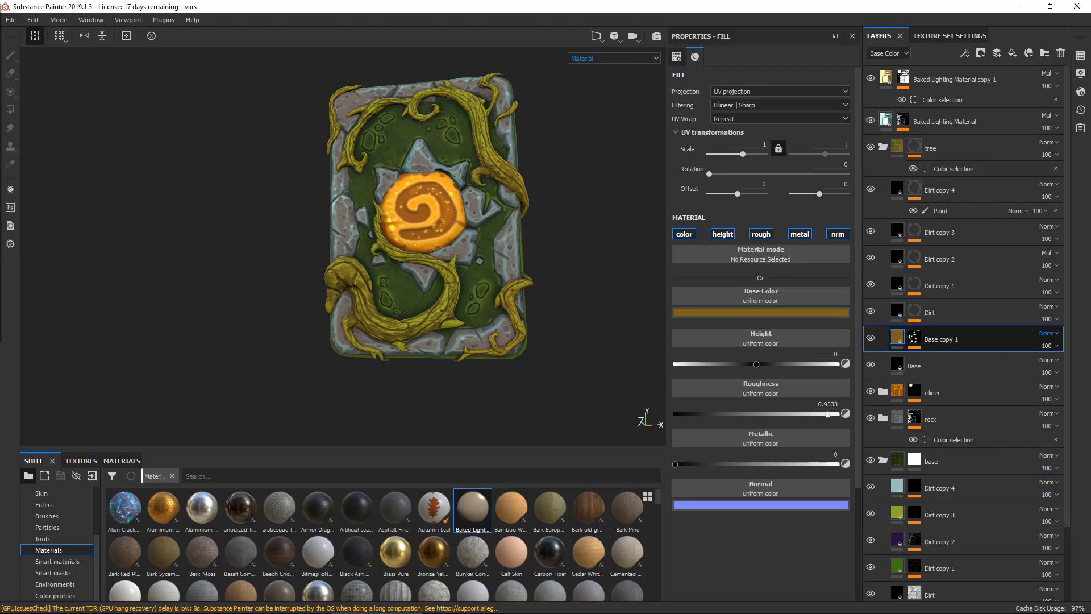
click(1045, 380)
mouse_move(306, 179)
alt+mouse_down()
mouse_move(302, 170)
mouse_move(320, 183)
alt+mouse_up()
click(871, 341)
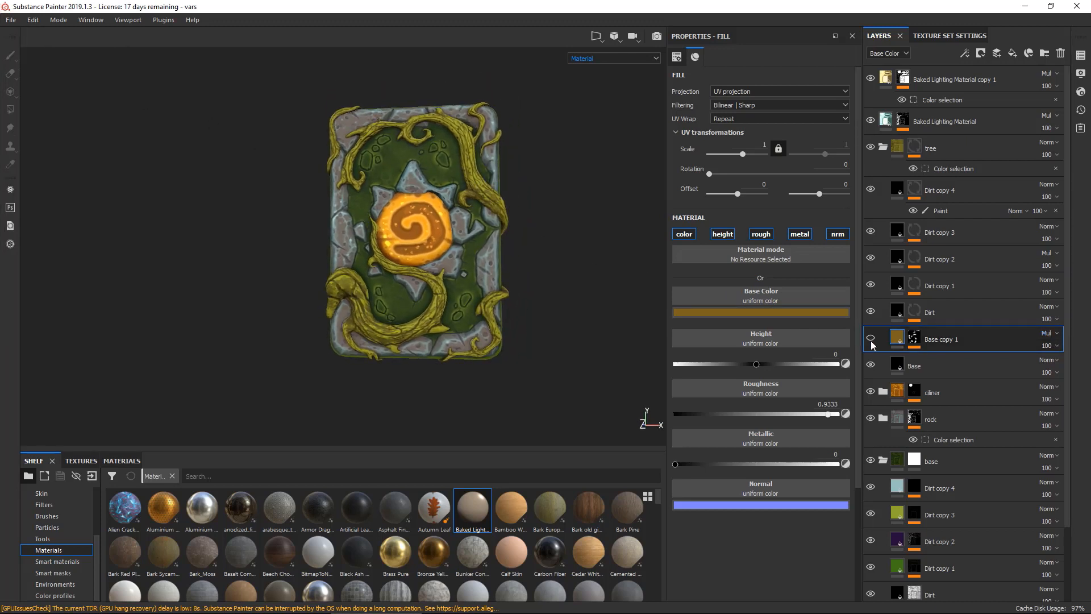
click(870, 342)
click(870, 341)
click(871, 339)
scroll(395, 164, down, 2)
alt+drag(395, 164, 540, 196)
scroll(540, 196, up, 2)
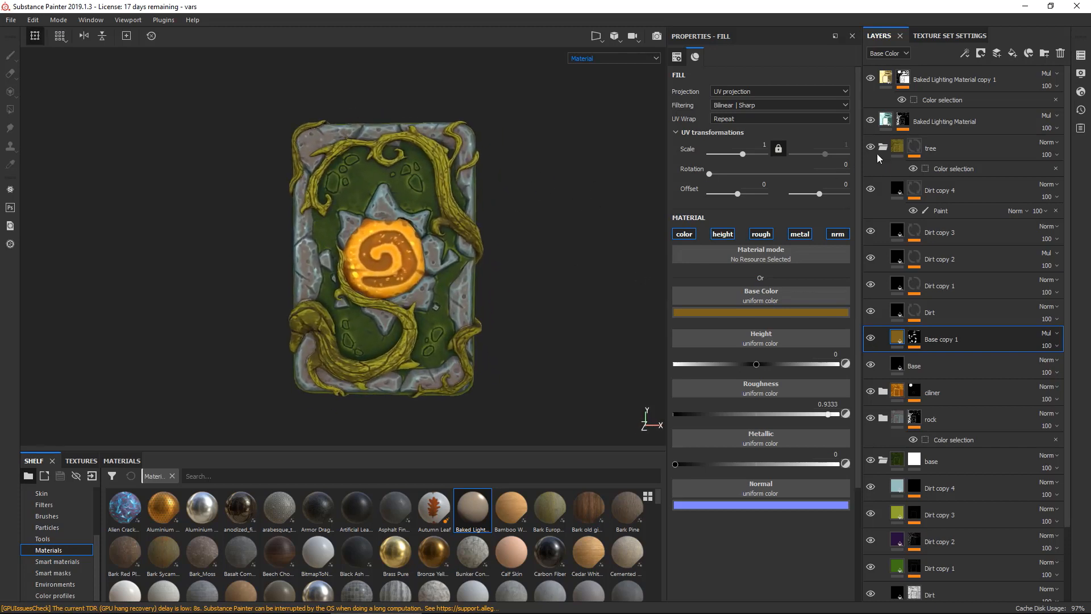
Collapse the tree folder, duplicate the base folder's Base layer and add a black mask to the copy.
click(883, 147)
click(921, 460)
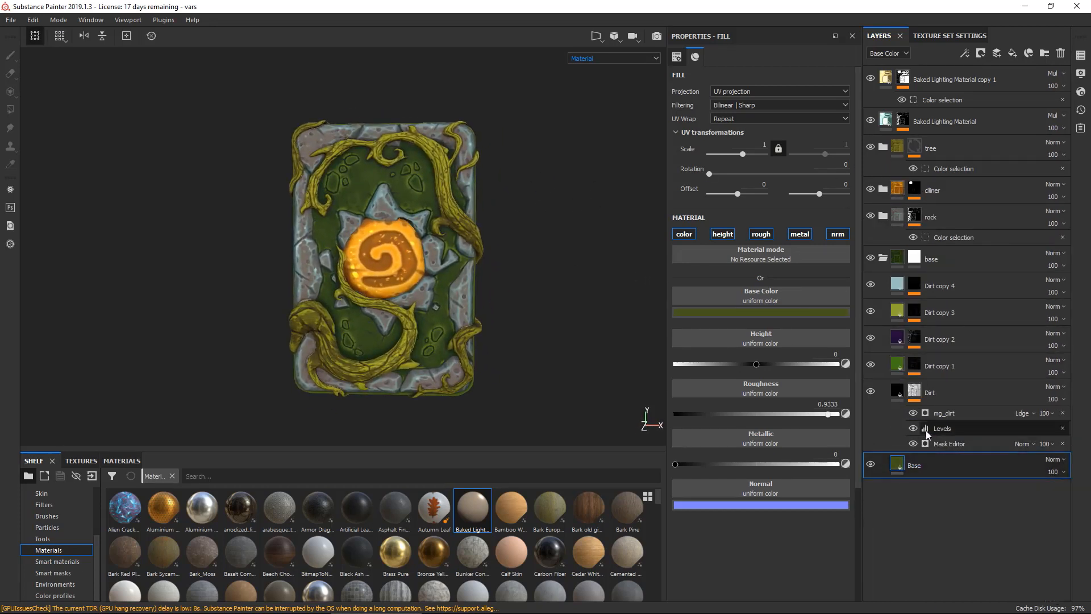
click(868, 258)
right_click(934, 465)
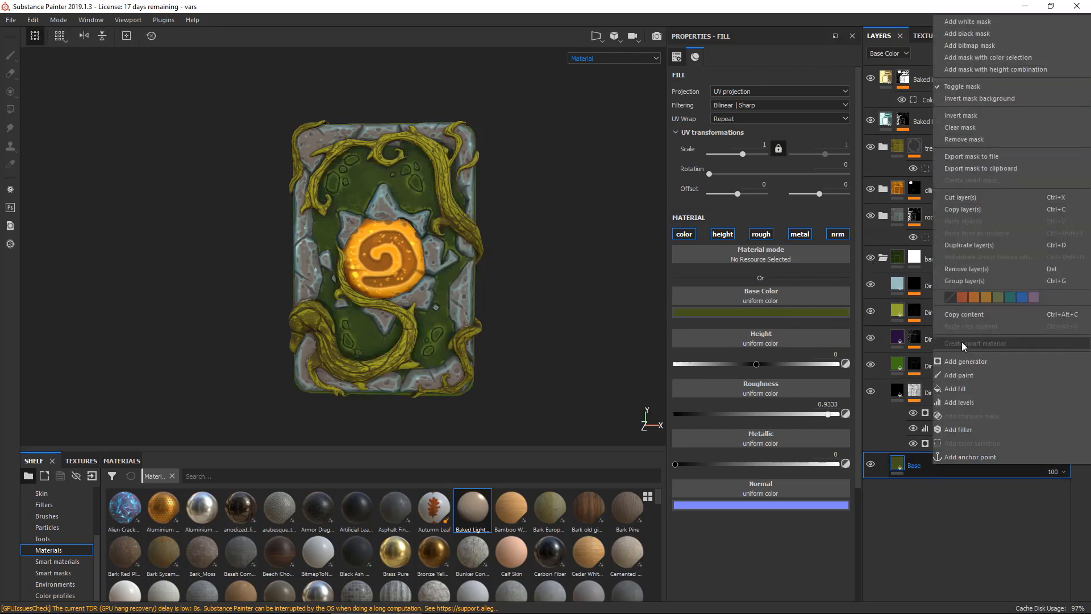
click(964, 246)
right_click(933, 467)
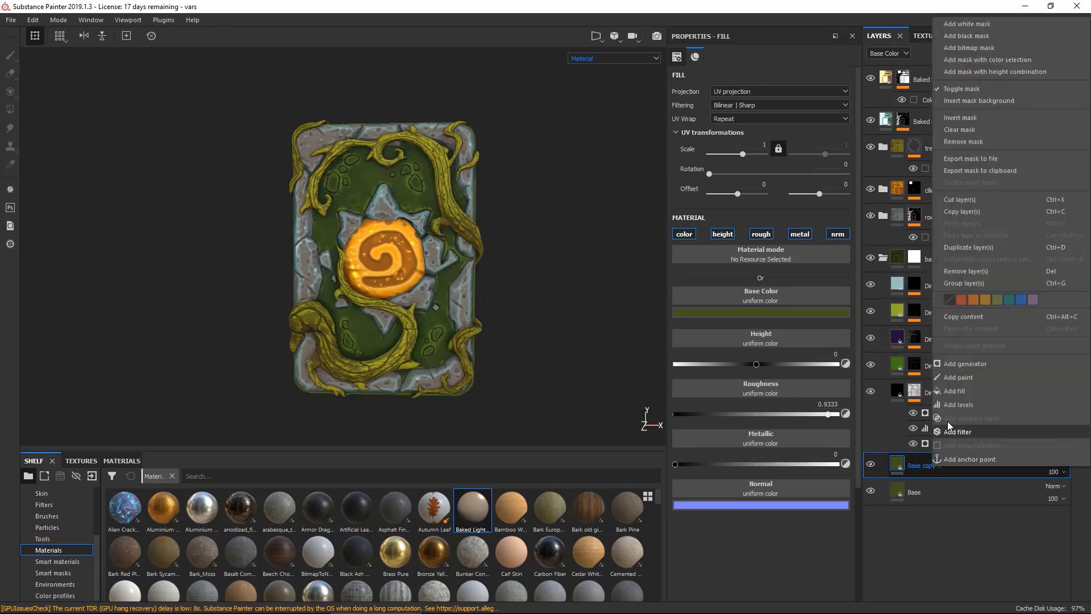
click(964, 38)
Change the base folder's Base copy 1 base color to a bright mustard yellow.
click(897, 465)
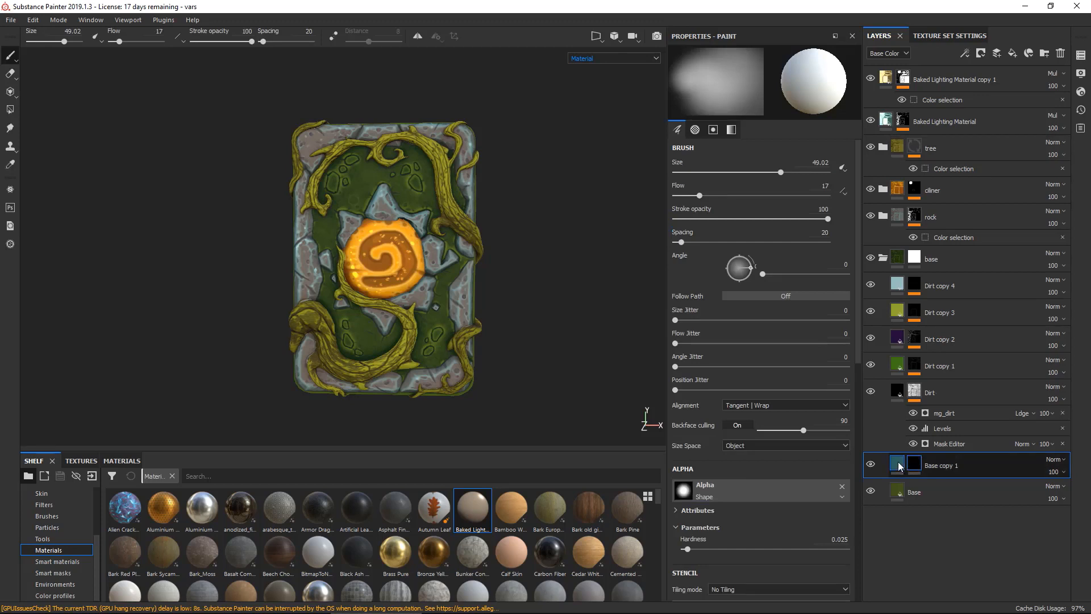
click(757, 312)
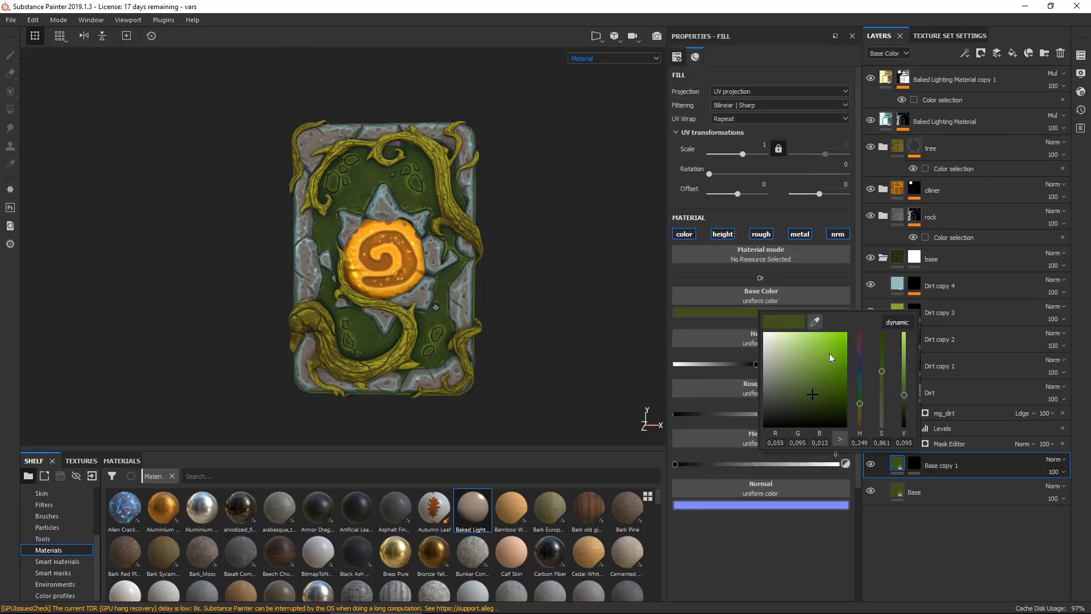
click(858, 414)
click(827, 354)
click(610, 293)
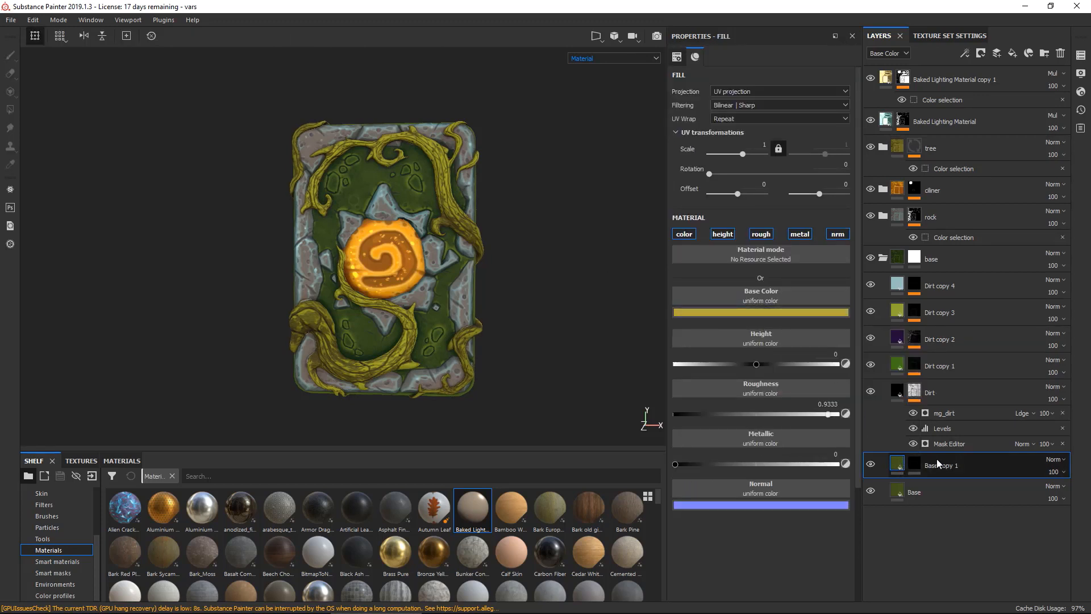
Enlarge the brush to about 58 and paint soft yellow patches on the green background in the Base copy 1 mask.
click(914, 464)
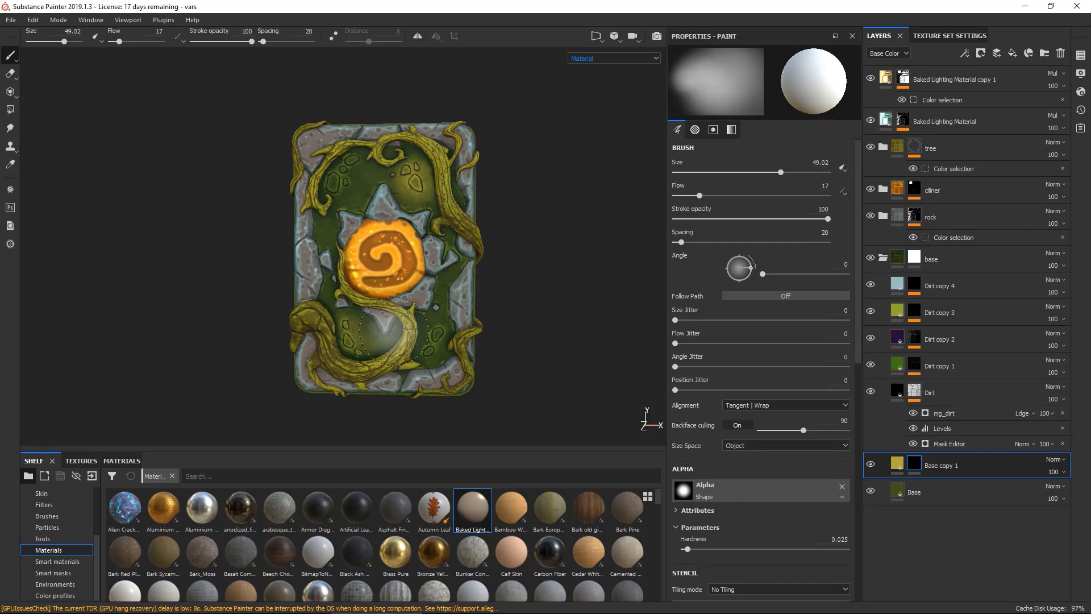
key(bracketright)
key(bracketright)
key(bracketright)
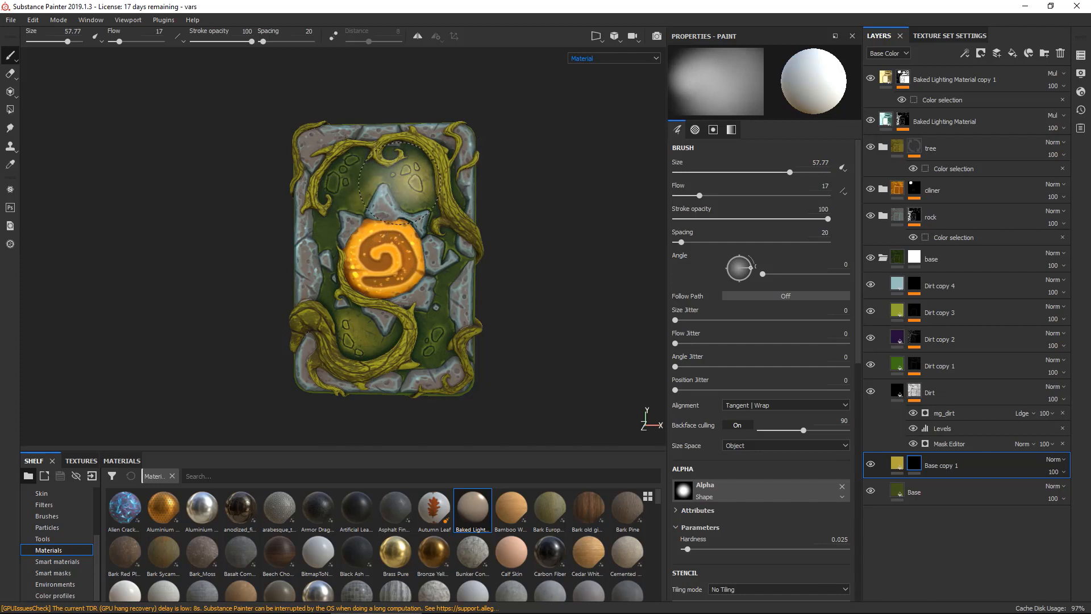
Shift the base folder's Base copy 1 base color to a darker orange-brown.
click(897, 462)
click(762, 313)
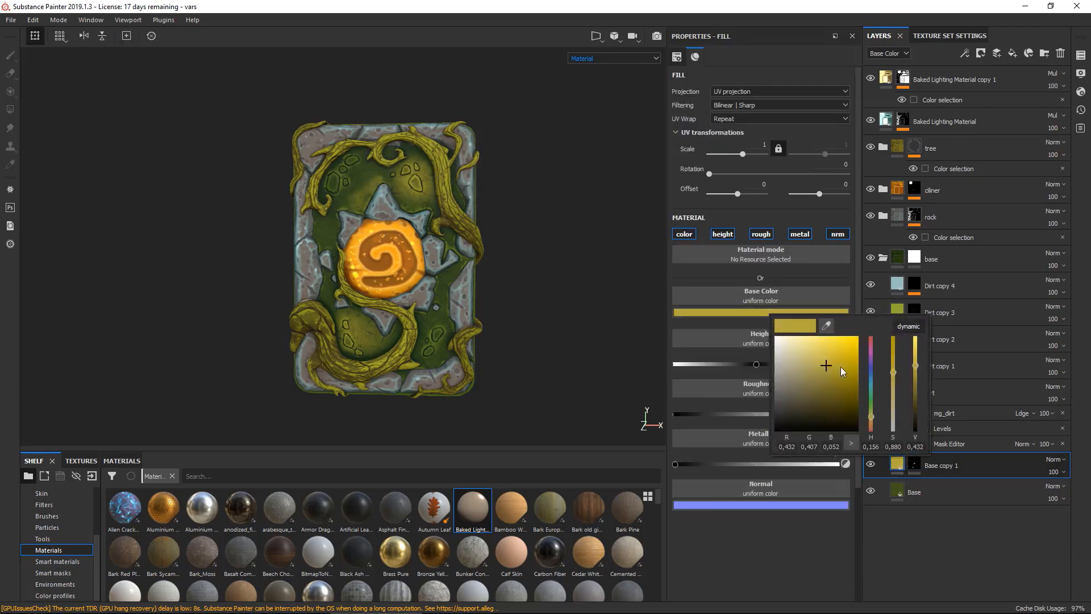
drag(872, 419, 870, 421)
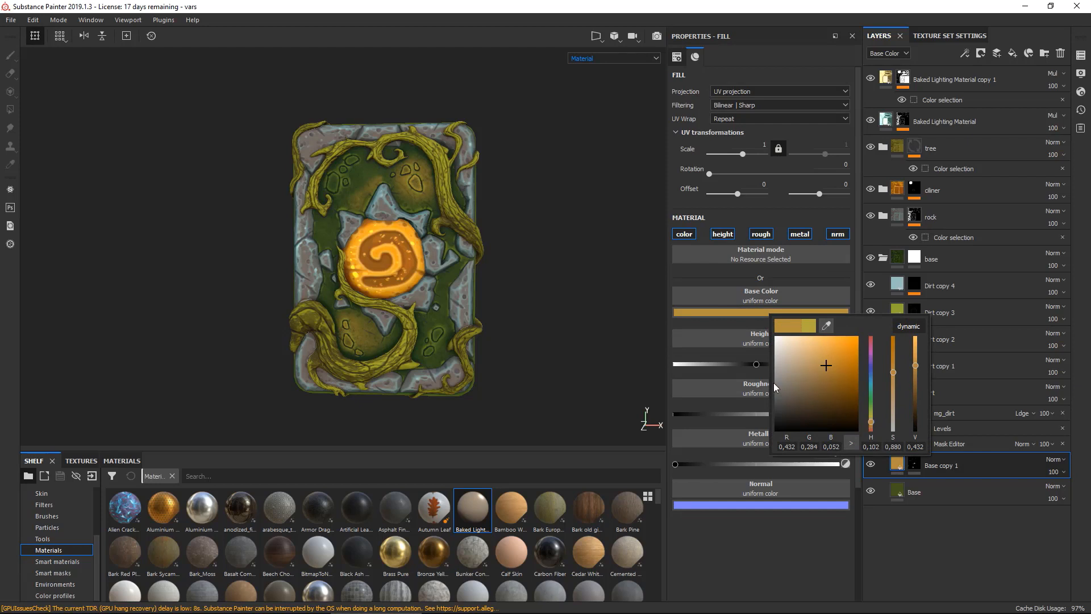
click(826, 384)
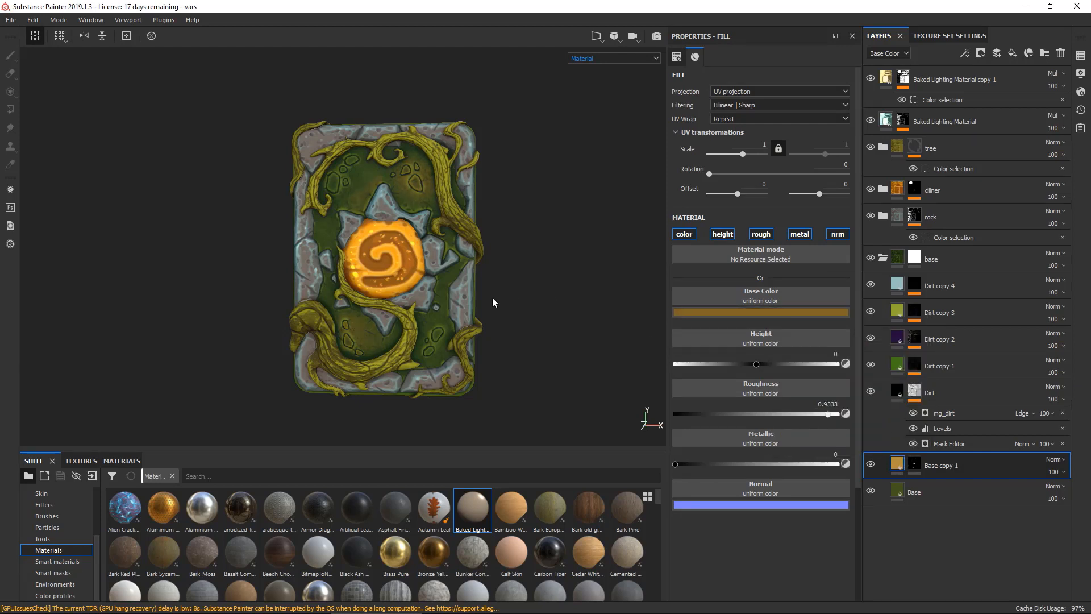
Refine the soft orange-brown patches on the green background by painting and erasing in the Base copy 1 mask.
click(914, 465)
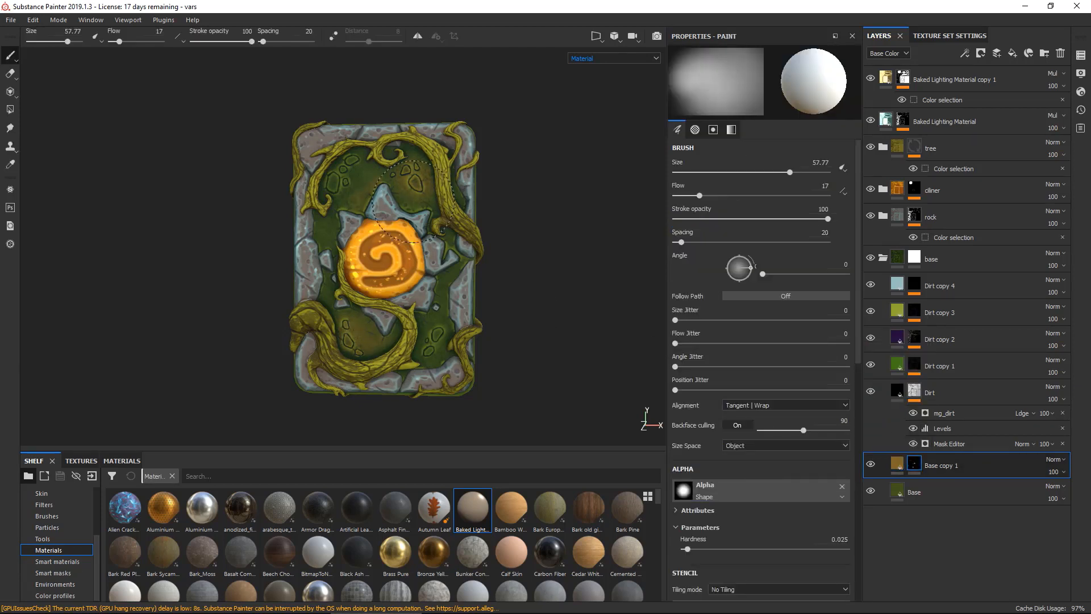
scroll(432, 188, up, 3)
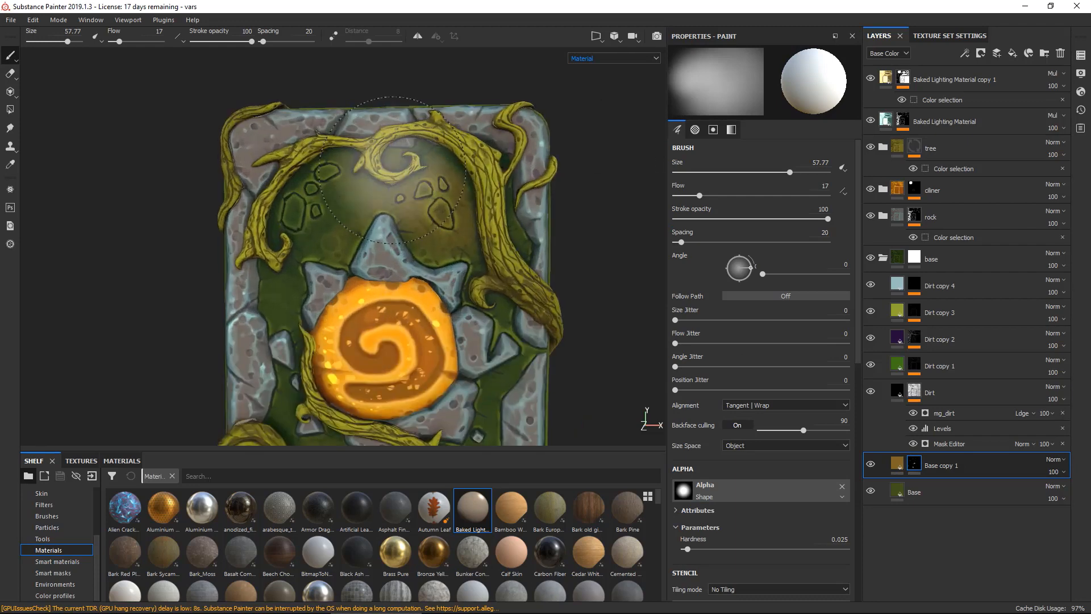
scroll(425, 216, down, 3)
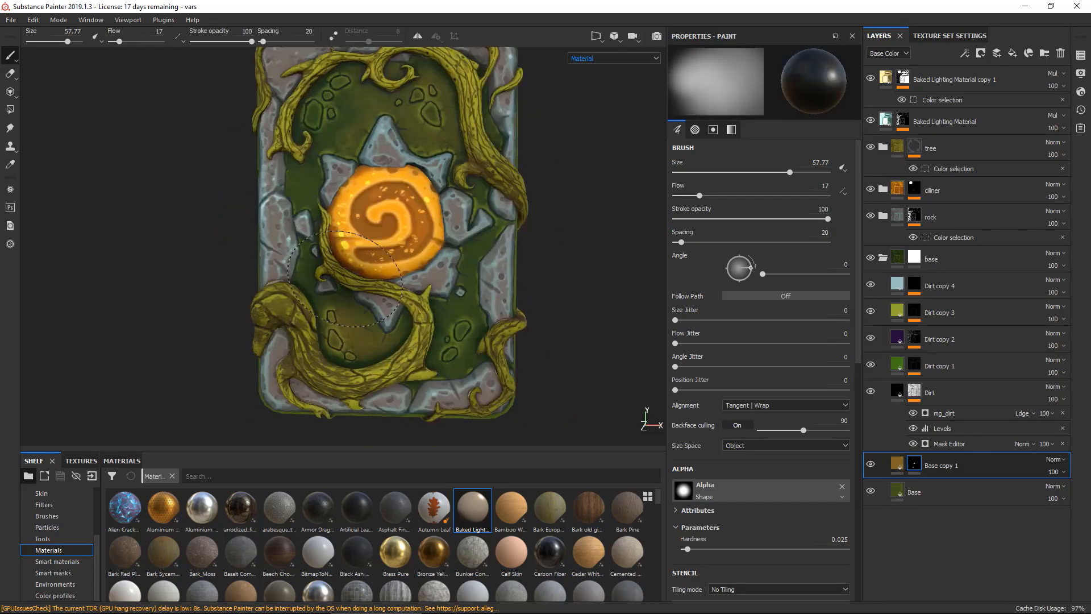
Duplicate the Base copy 1 layer and change the duplicate's base color to a dark teal.
right_click(955, 465)
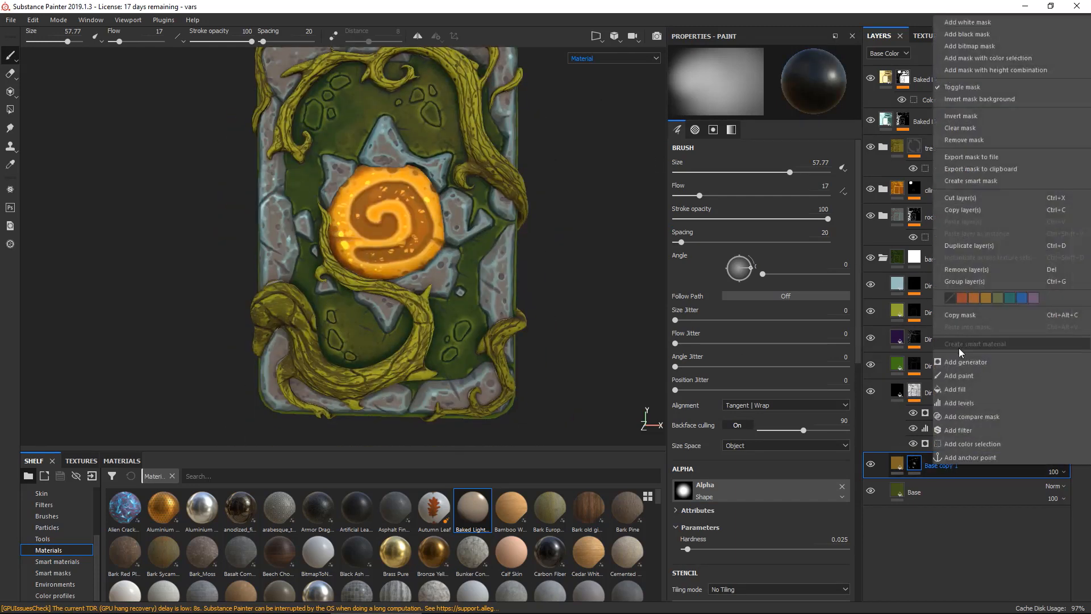
click(965, 245)
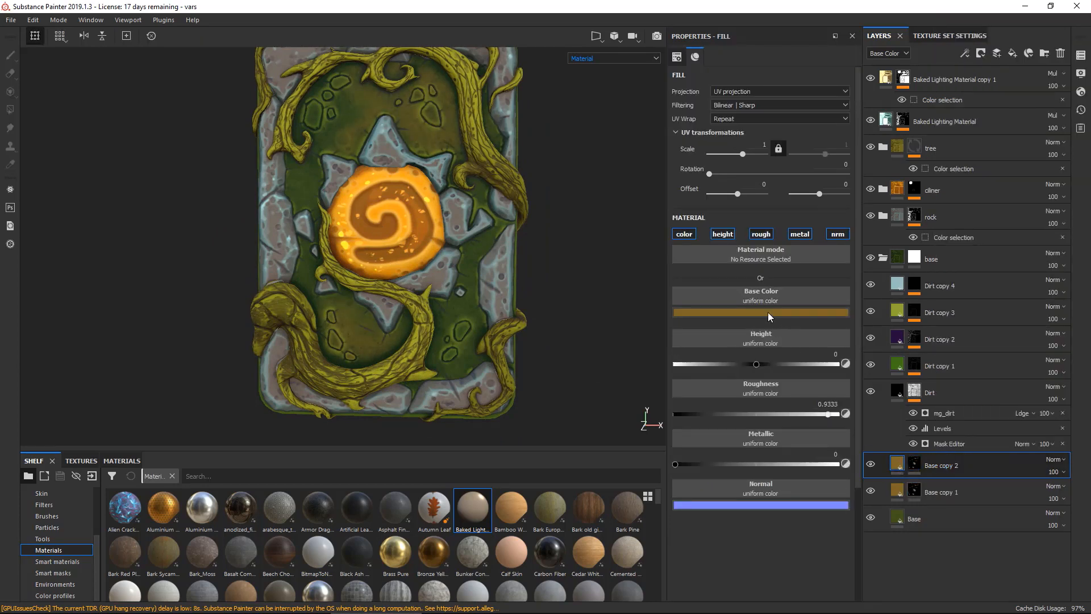
click(768, 312)
drag(872, 421, 870, 396)
click(846, 369)
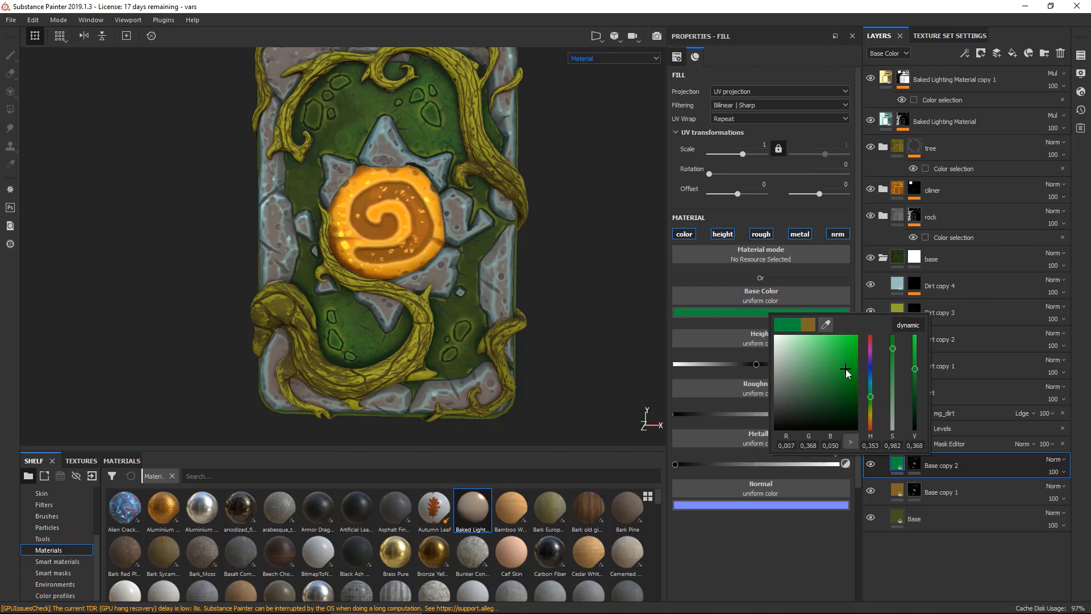
click(842, 386)
click(871, 389)
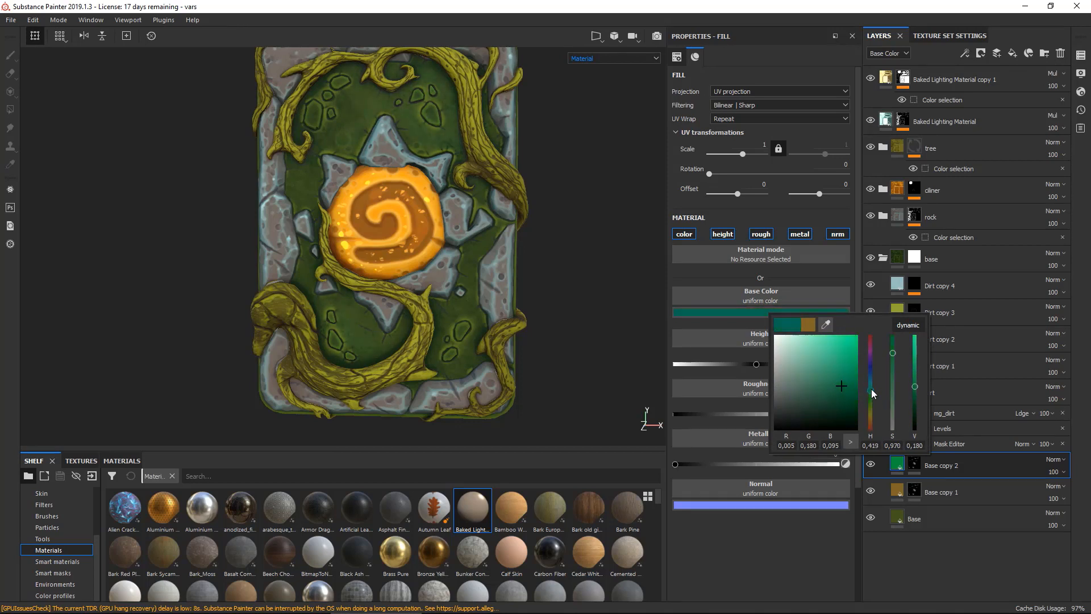
mouse_move(843, 389)
mouse_down()
mouse_move(845, 405)
mouse_move(845, 394)
mouse_up()
click(608, 317)
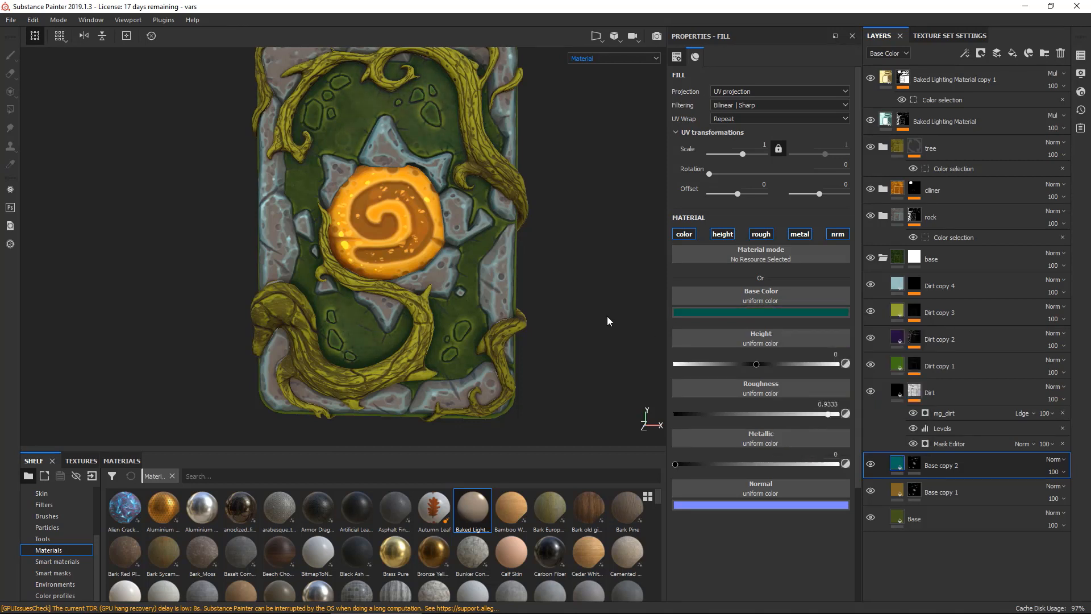
Clear the Base copy 2 mask to black and add a paint effect to it.
click(915, 465)
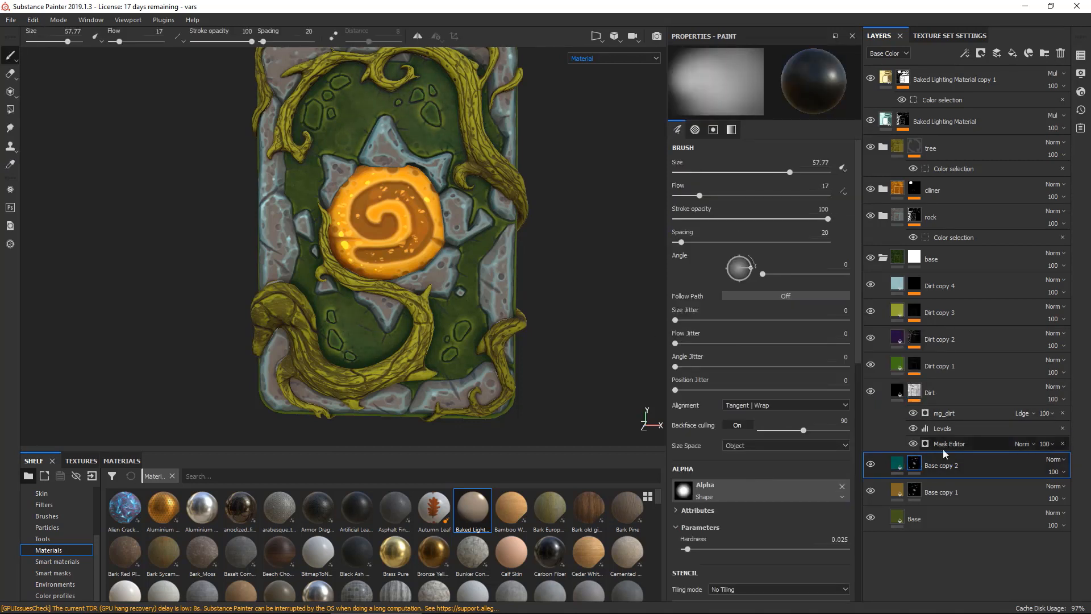
right_click(912, 466)
click(946, 173)
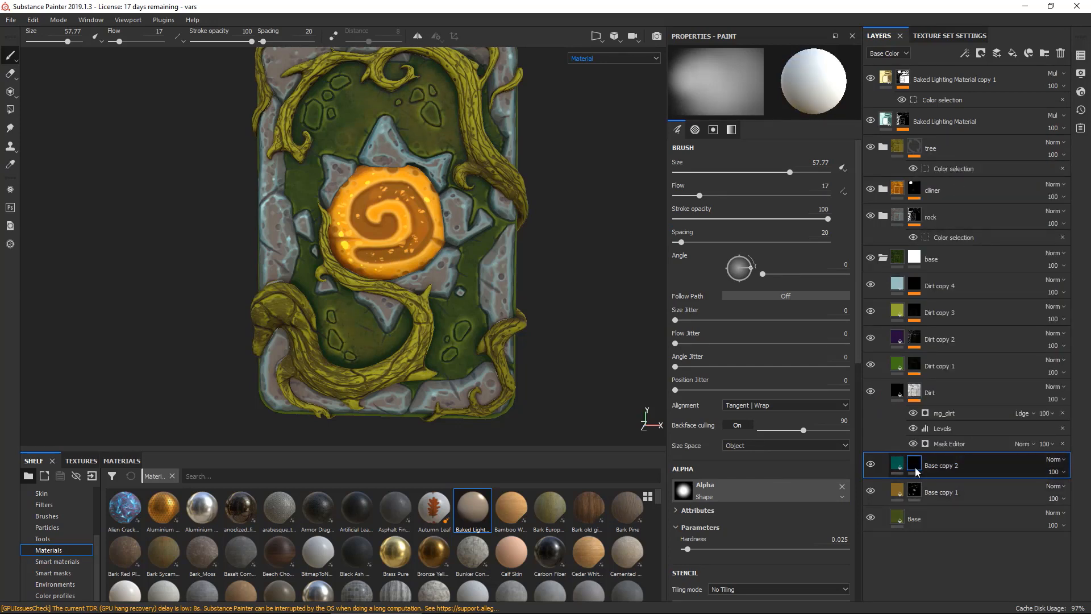
right_click(915, 471)
click(940, 375)
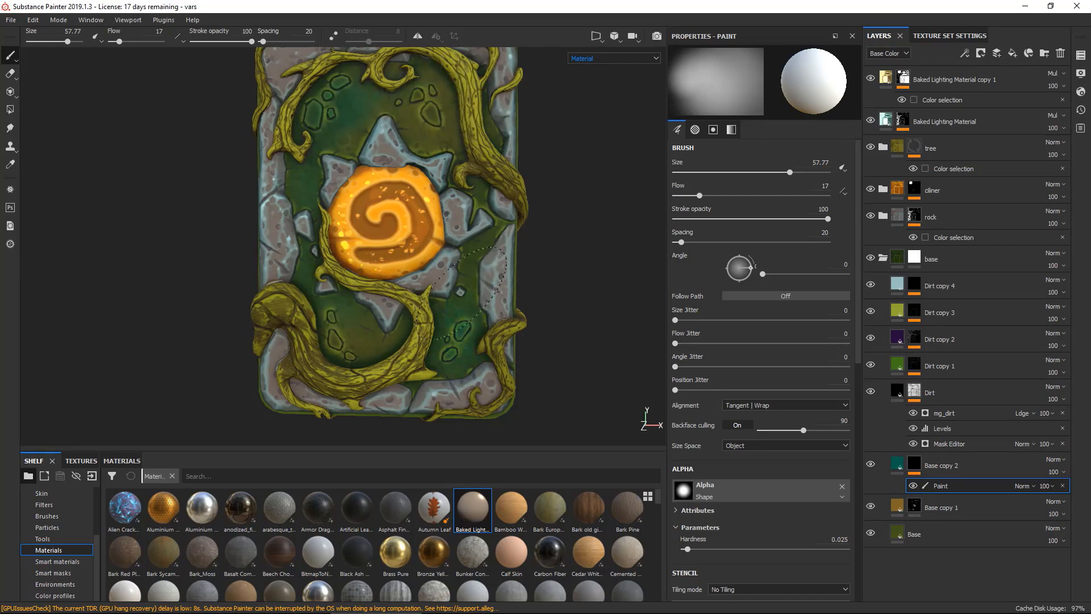
Paint soft teal patches over the green background in the Base copy 2 mask.
alt+right_drag(251, 226, 88, 157)
alt+middle_drag(180, 158, 171, 195)
alt+right_drag(171, 195, 306, 201)
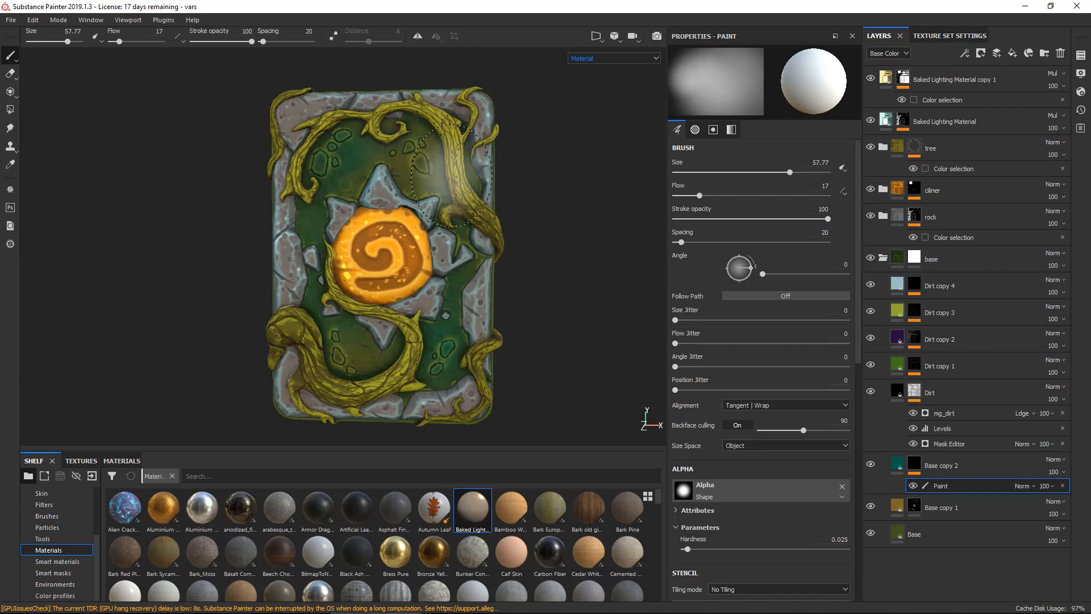
alt+right_drag(452, 175, 504, 248)
alt+middle_drag(477, 292, 473, 147)
Set the Base copy 2 layer's blending mode to Overlay.
click(870, 465)
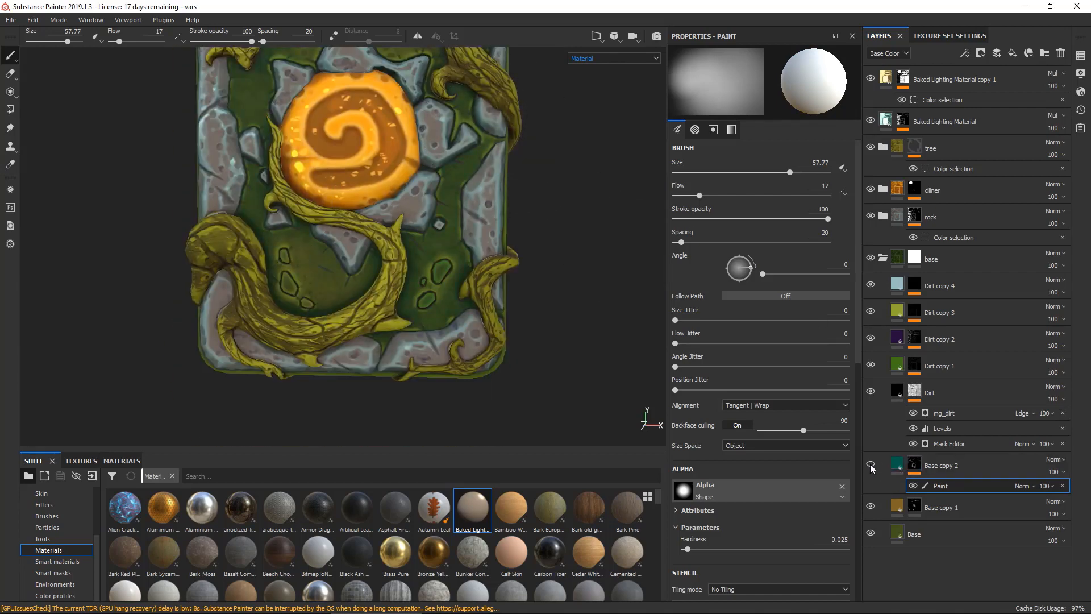
click(1055, 459)
click(1022, 278)
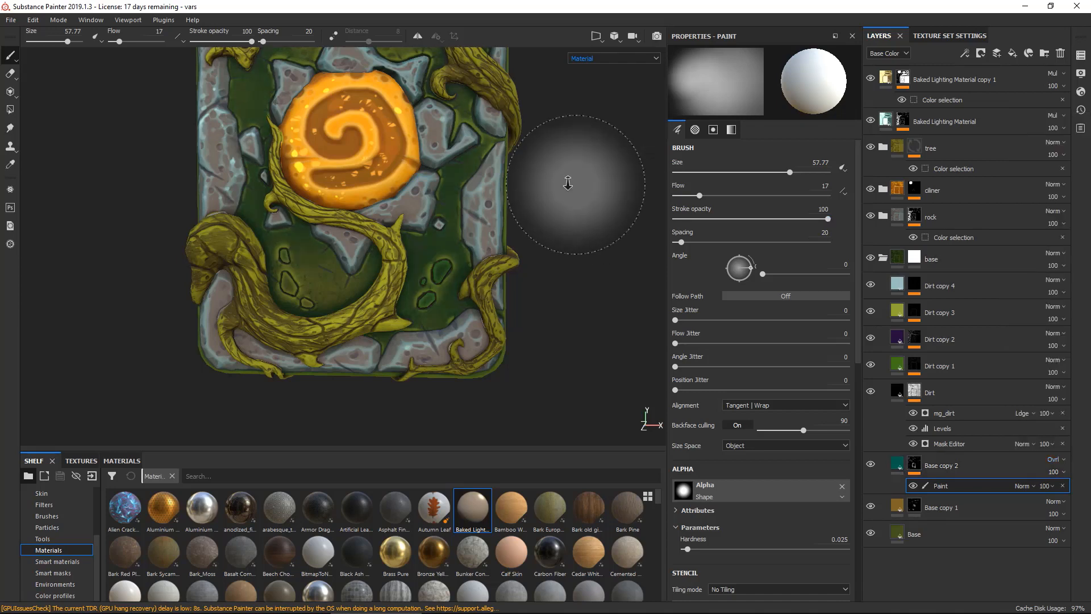
Toggle the visibility of Base copy 2 and Dirt to compare their effect on the green background, leaving Dirt hidden.
alt+middle_drag(565, 183, 512, 238)
alt+right_drag(512, 239, 574, 196)
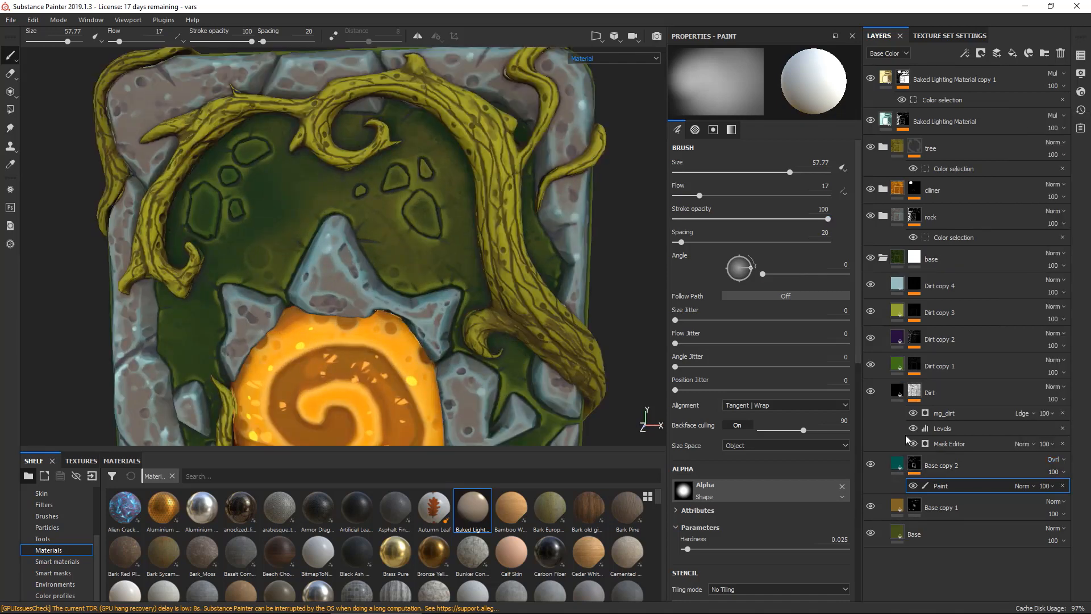
click(870, 466)
click(870, 468)
click(871, 466)
click(873, 467)
click(871, 392)
click(871, 393)
click(871, 393)
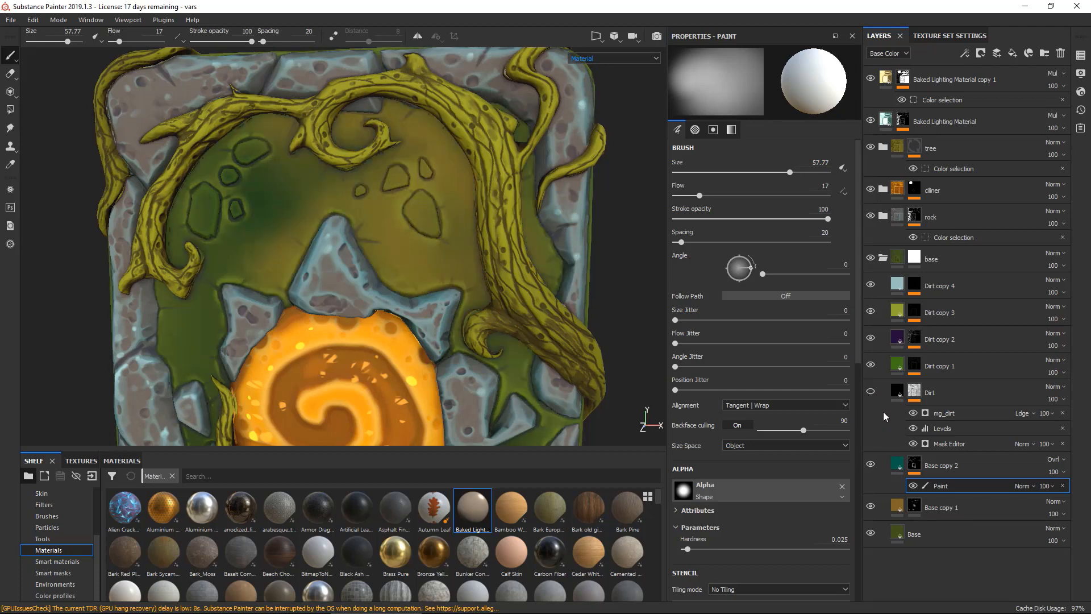
click(870, 465)
click(871, 464)
Rework the teal patch in the upper part of the green background by painting and erasing in the Base copy 2 mask.
mouse_move(278, 215)
mouse_down()
mouse_move(250, 205)
mouse_move(310, 133)
mouse_move(348, 117)
mouse_up()
key(x)
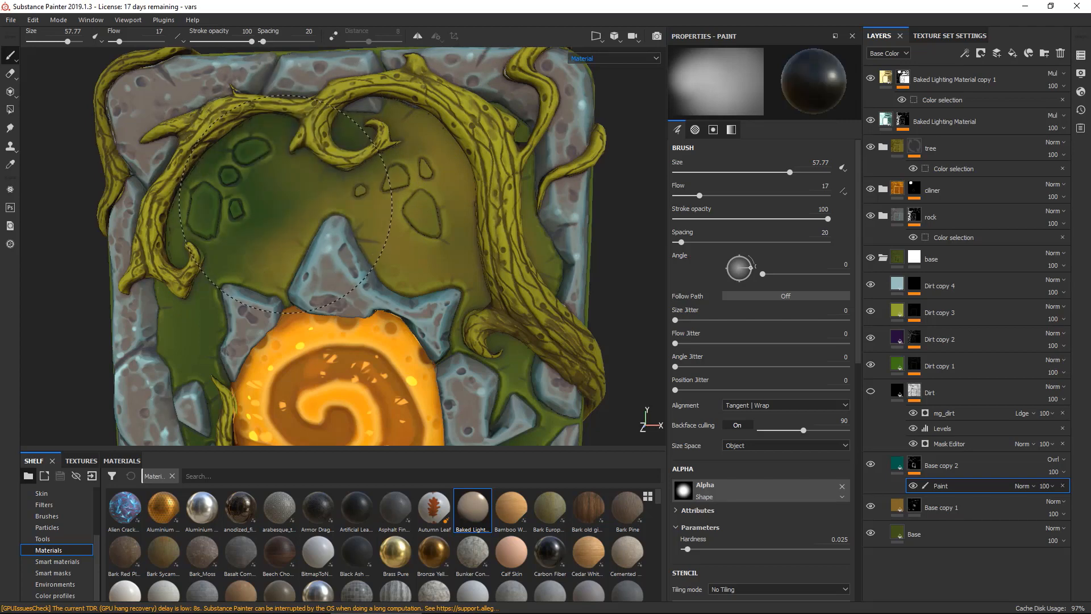
drag(310, 170, 279, 169)
key(x)
Paint more teal shading around the lower and outer green areas of the card, raising the brush hardness to about 0.115.
alt+right_drag(260, 228, 228, 222)
alt+middle_drag(328, 273, 296, 127)
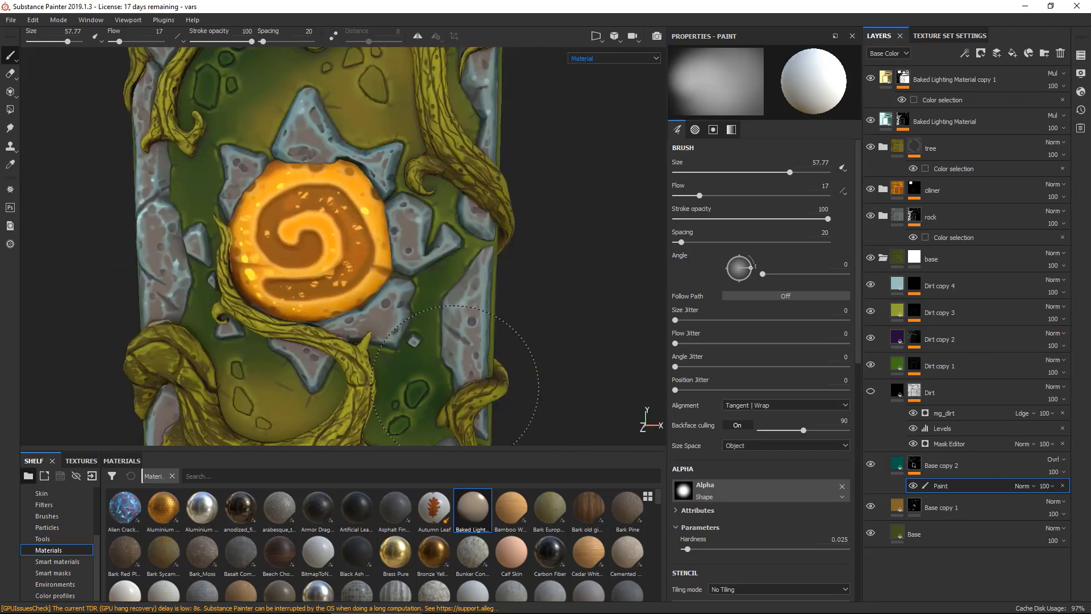
alt+middle_drag(458, 378, 452, 231)
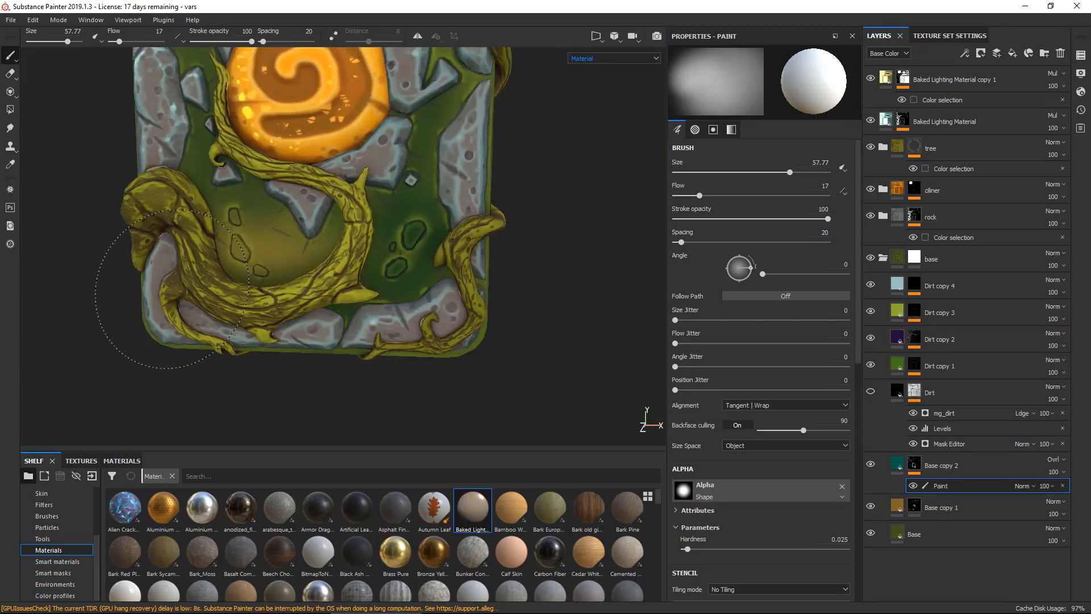
alt+middle_drag(434, 146, 403, 261)
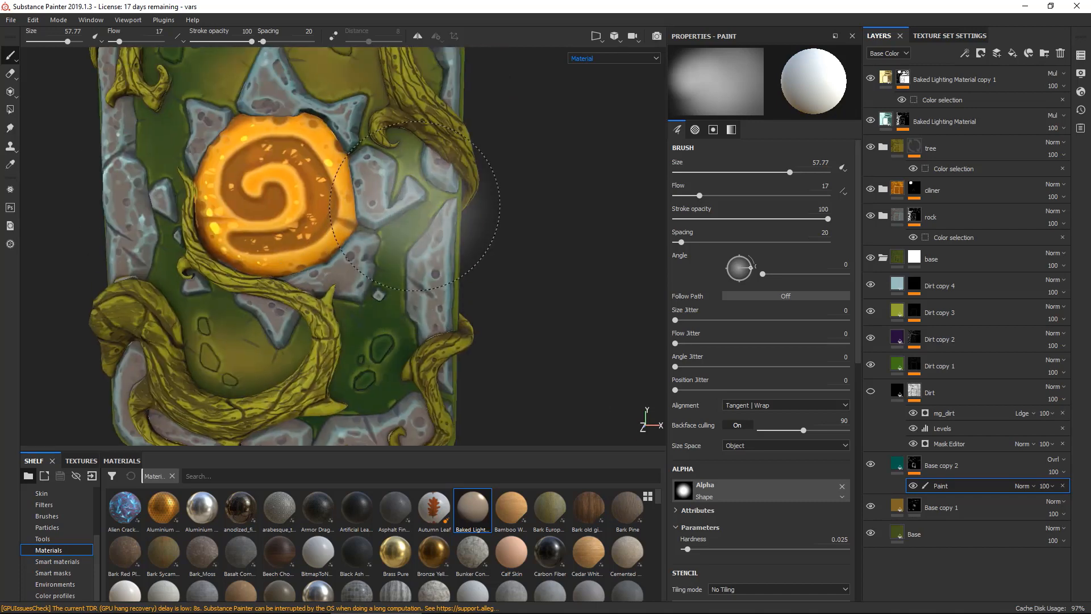
alt+right_drag(415, 199, 260, 177)
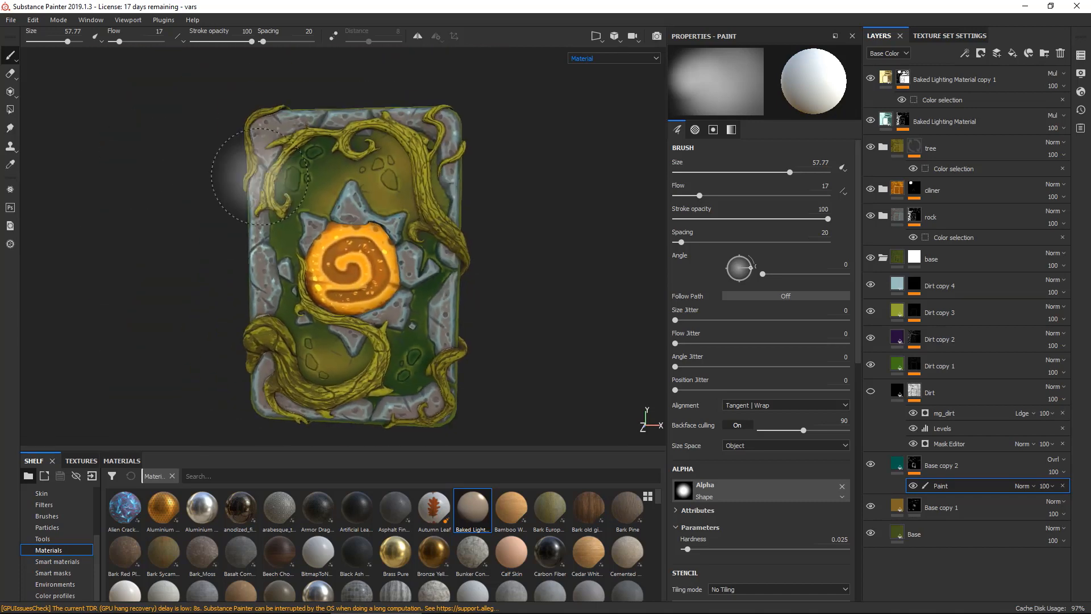
ctrl+right_drag(436, 201, 443, 207)
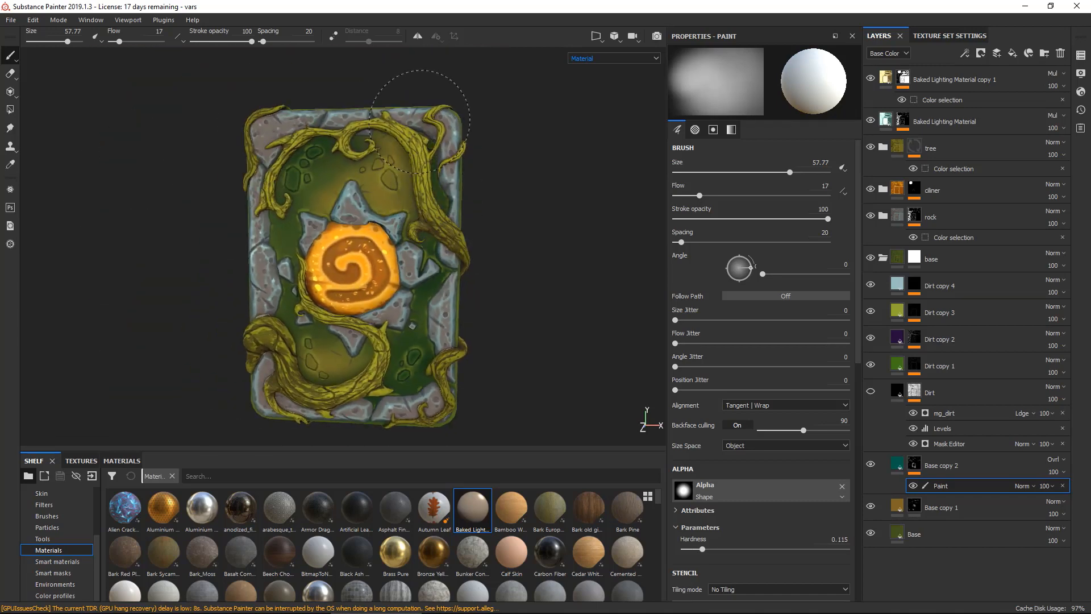
alt+right_drag(539, 154, 514, 164)
Adjust the orange-brown patches in the Base copy 1 mask, using black with a brush of size about 46 and hardness 0.19.
click(914, 506)
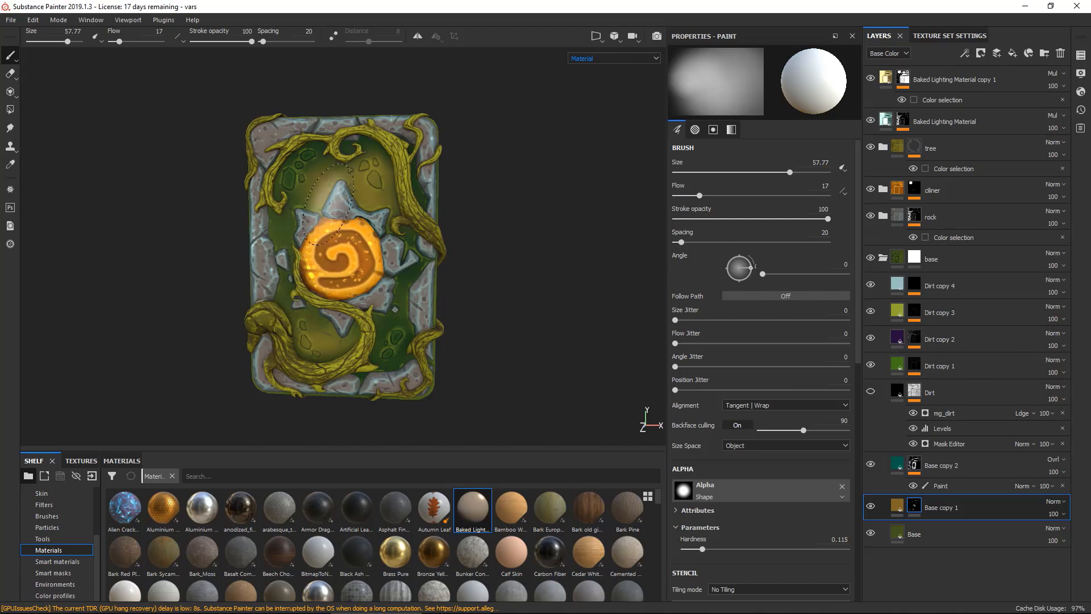
alt+right_drag(224, 153, 49, 136)
key(x)
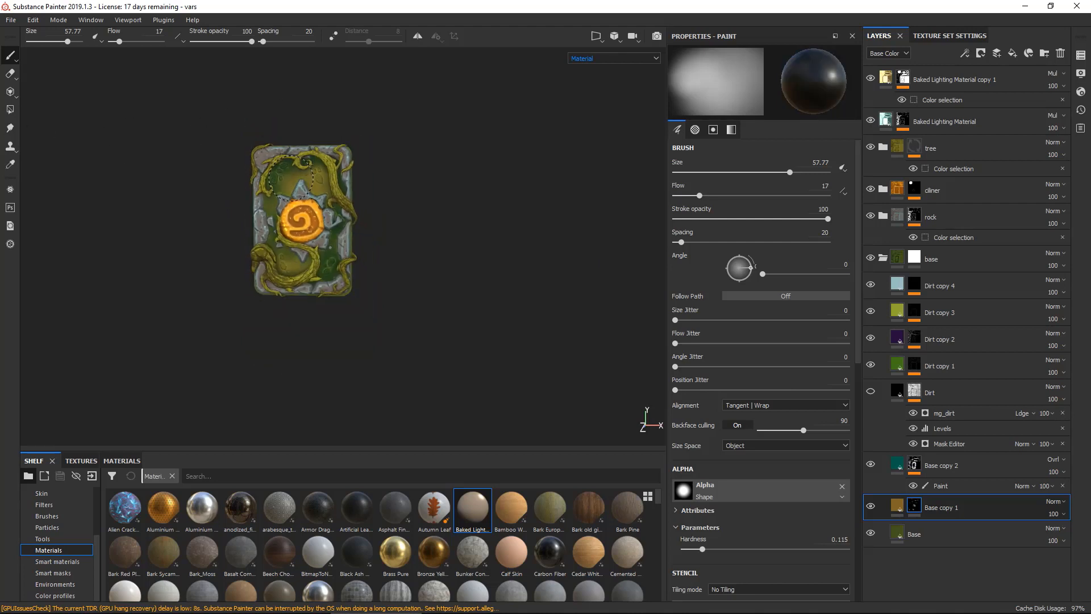
alt+right_drag(476, 229, 566, 157)
ctrl+right_drag(323, 227, 308, 214)
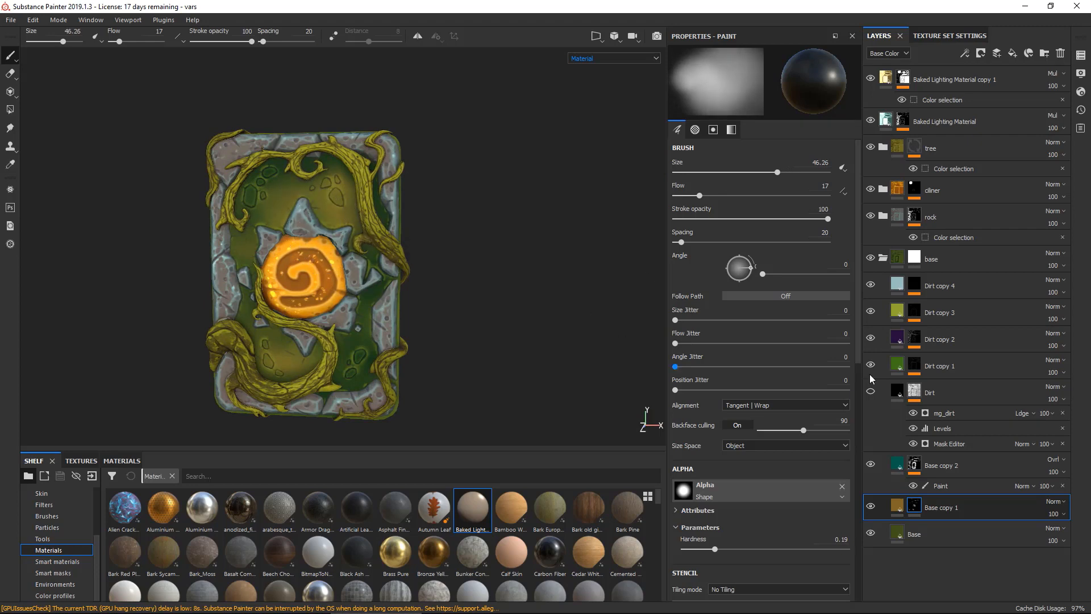
Show the Dirt layer again and toggle Dirt, Dirt copy 3 and Dirt copy 4 to examine what each contributes.
click(870, 393)
click(871, 392)
click(870, 392)
alt+right_drag(605, 241, 523, 227)
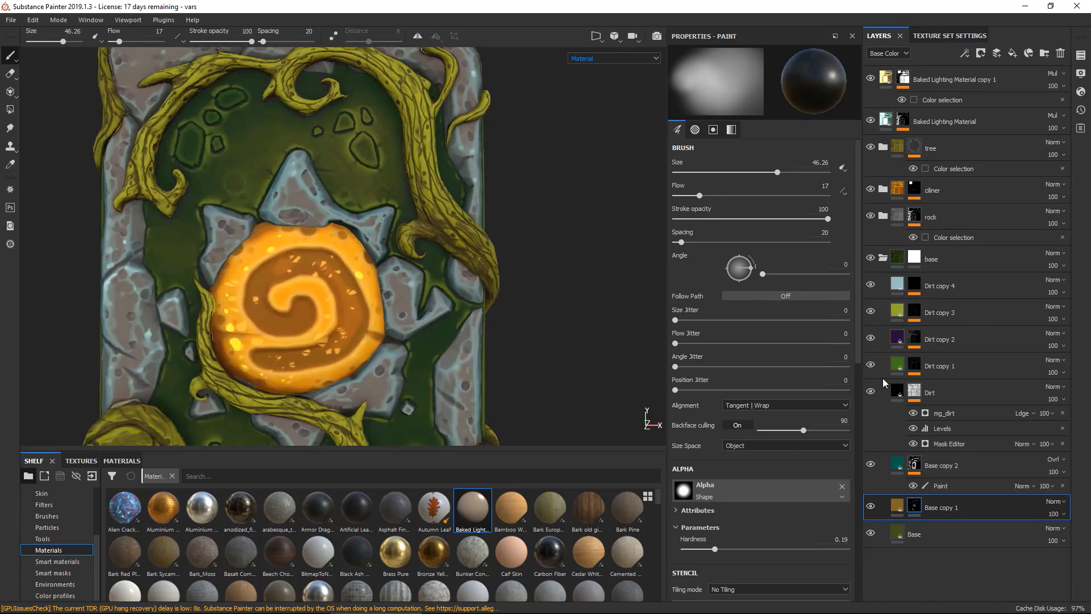
click(870, 393)
click(871, 393)
click(871, 313)
click(870, 313)
click(870, 287)
click(870, 287)
Change the Dirt copy 4 layer's base color to a bright lime green.
click(895, 289)
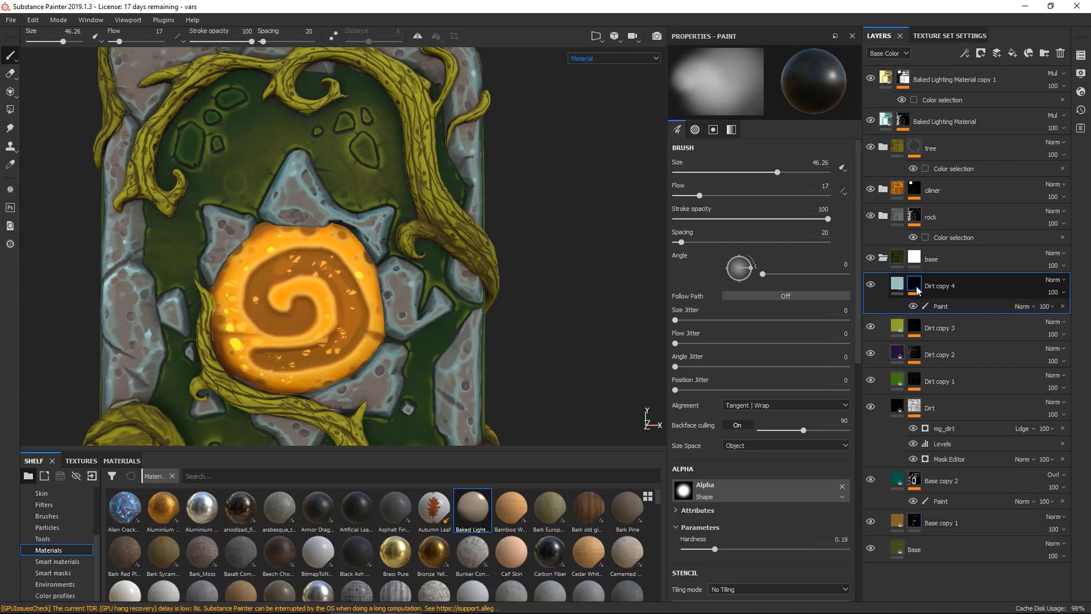
click(896, 288)
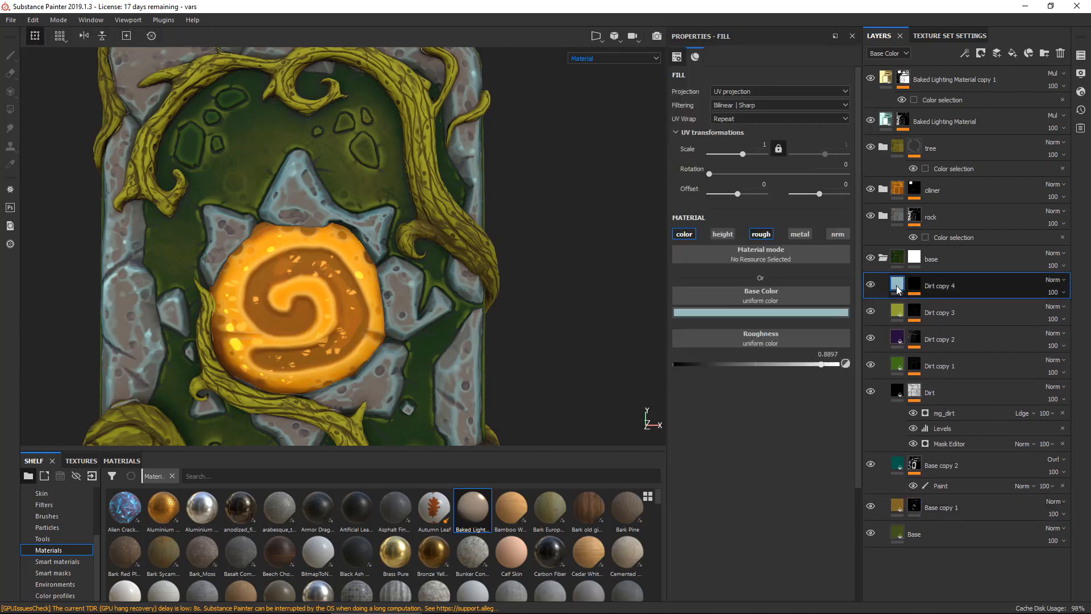
click(792, 313)
drag(892, 386, 893, 409)
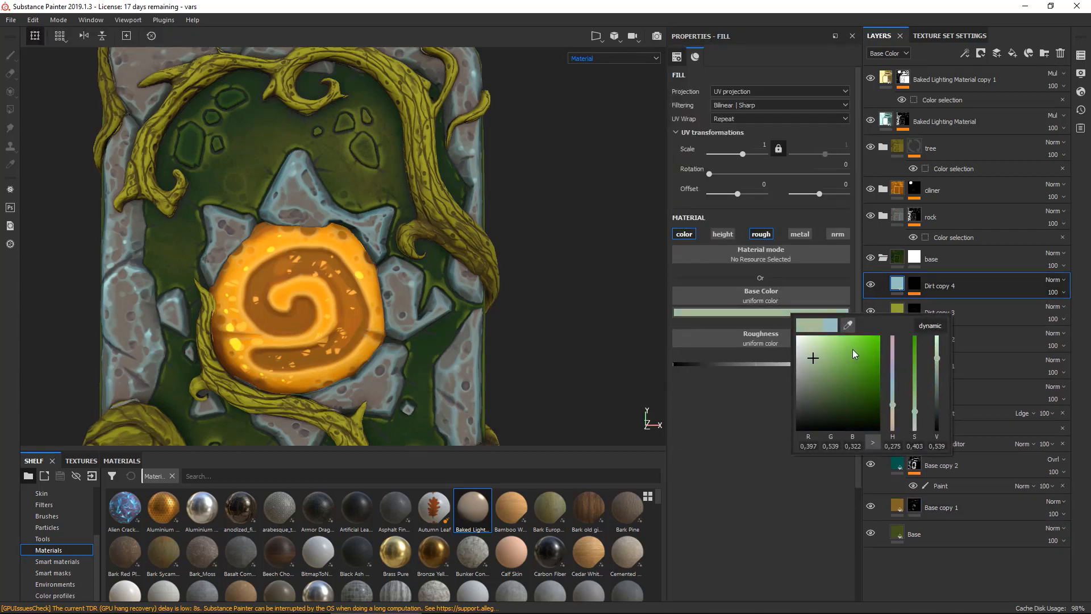
drag(854, 349, 868, 348)
Add a paint effect to the Dirt copy 4 mask and set a white brush of size about 3.26 and hardness 0.34.
click(914, 284)
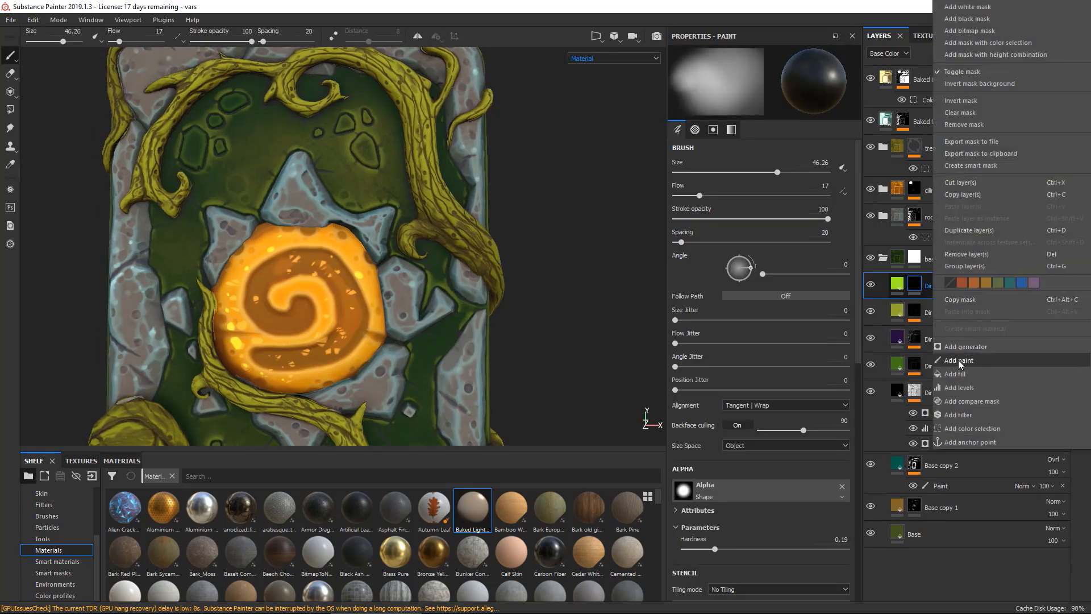
click(958, 360)
scroll(398, 219, up, 5)
ctrl+right_drag(398, 219, 286, 180)
scroll(354, 224, up, 3)
ctrl+right_drag(354, 224, 340, 221)
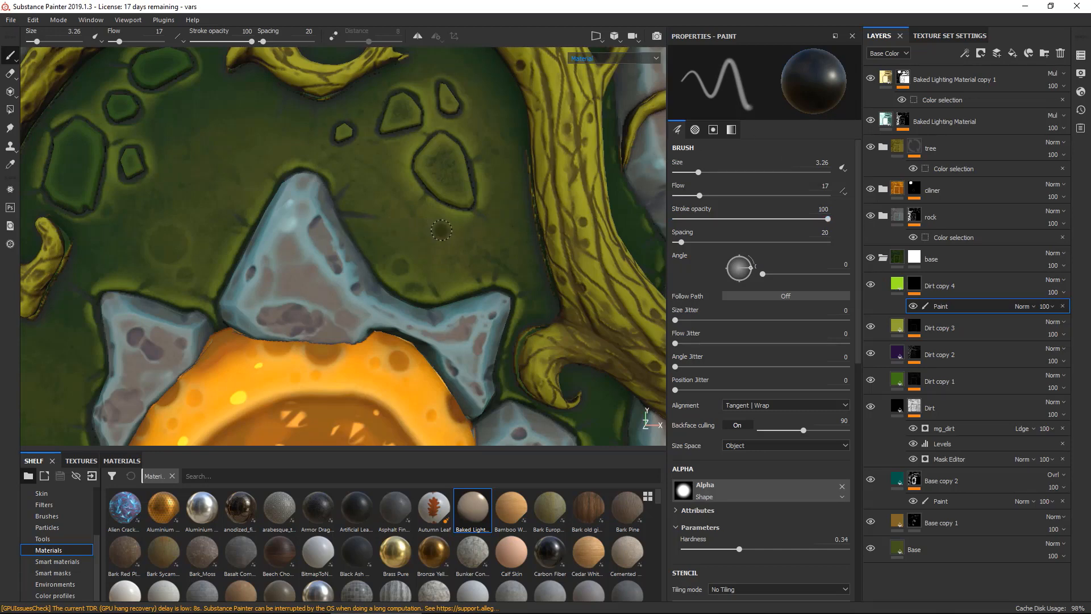
key(x)
drag(351, 220, 462, 228)
key(ctrl+z)
alt+right_drag(401, 216, 455, 211)
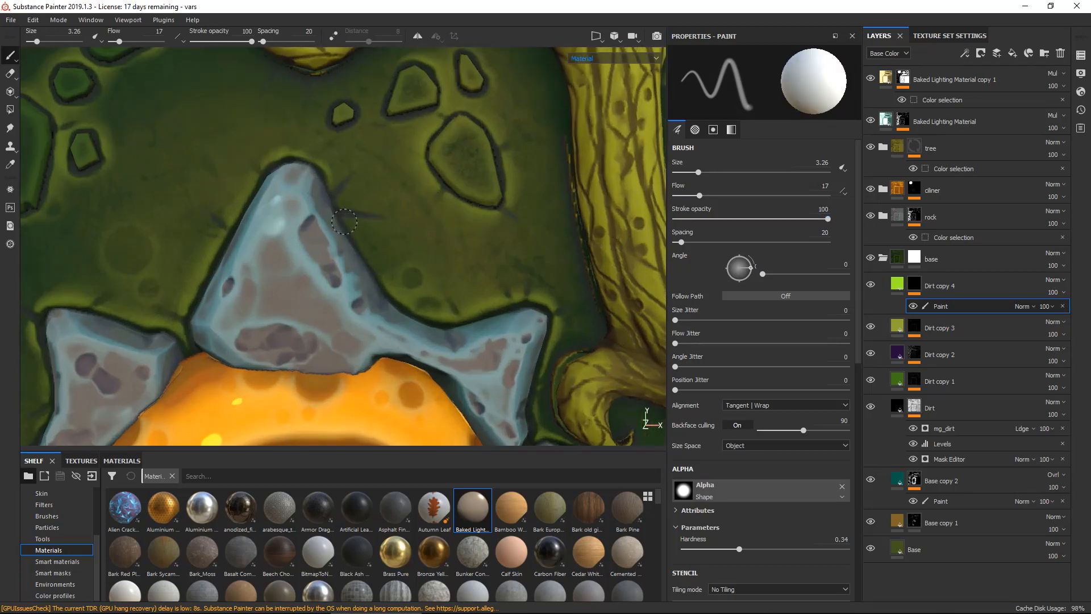
Lower the brush flow to 5 and paint small lime-green grass blades along the right edge of the pointed rock above the emblem.
drag(347, 222, 370, 225)
drag(704, 196, 671, 200)
drag(348, 226, 408, 226)
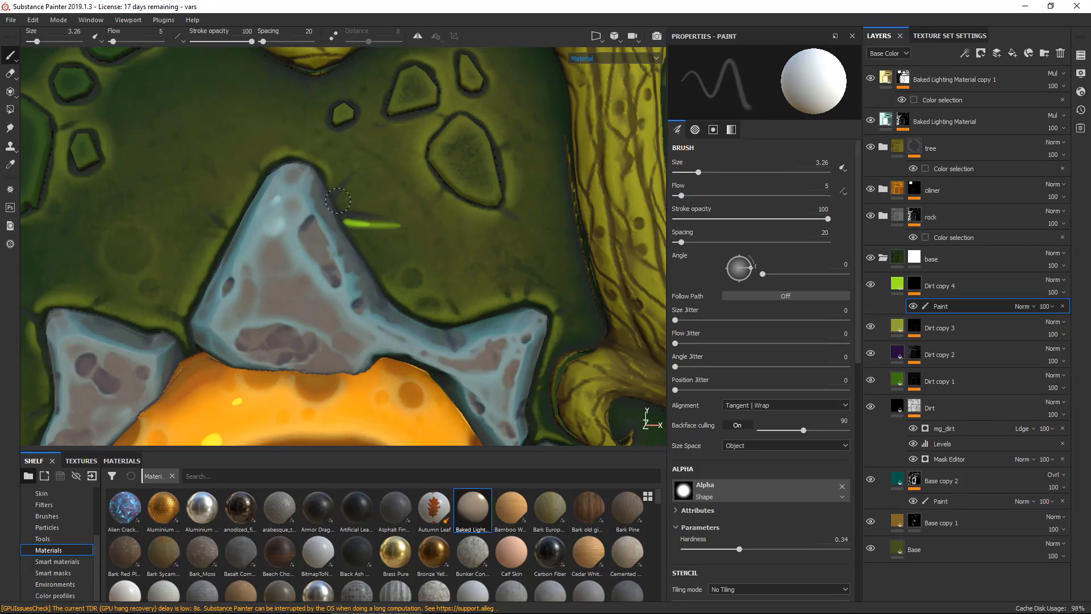
mouse_move(338, 201)
mouse_down()
mouse_move(364, 177)
mouse_move(376, 205)
mouse_up()
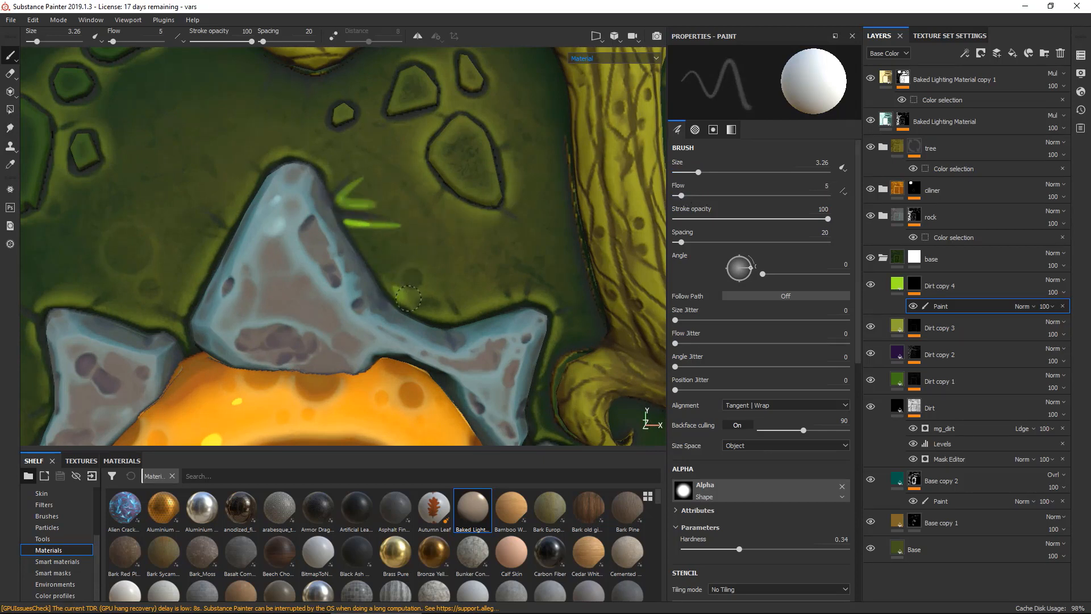
mouse_move(409, 299)
mouse_down()
mouse_move(452, 284)
mouse_move(462, 323)
mouse_move(442, 299)
mouse_move(499, 274)
mouse_move(544, 271)
mouse_up()
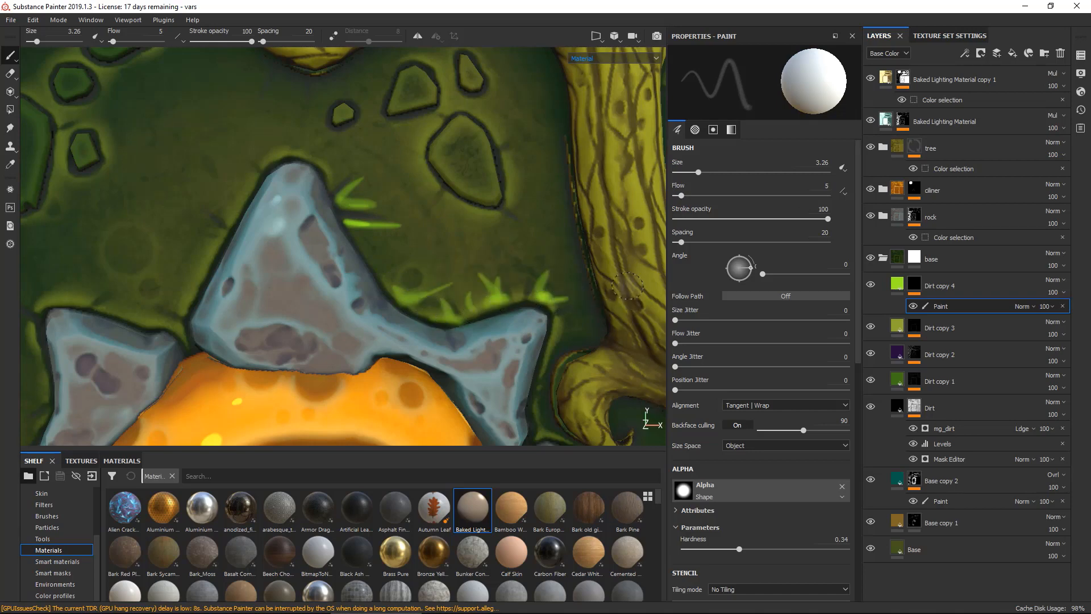
Paint small lime-green grass blades around the large engraved stone right of the pointed rock and at the rock's tip.
alt+middle_drag(628, 285, 615, 185)
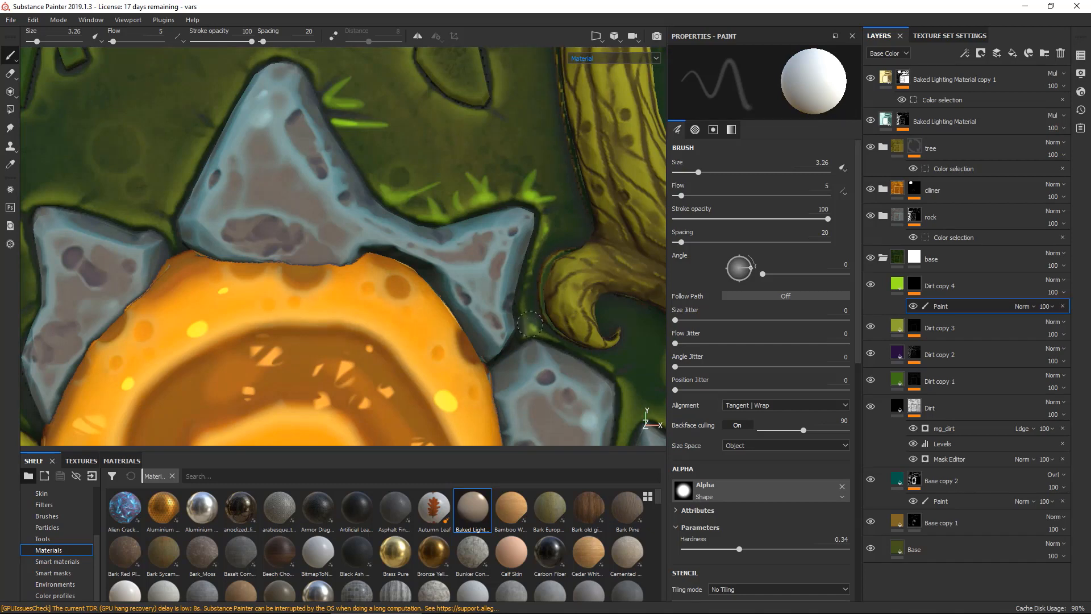
scroll(530, 324, down, 3)
scroll(507, 230, up, 3)
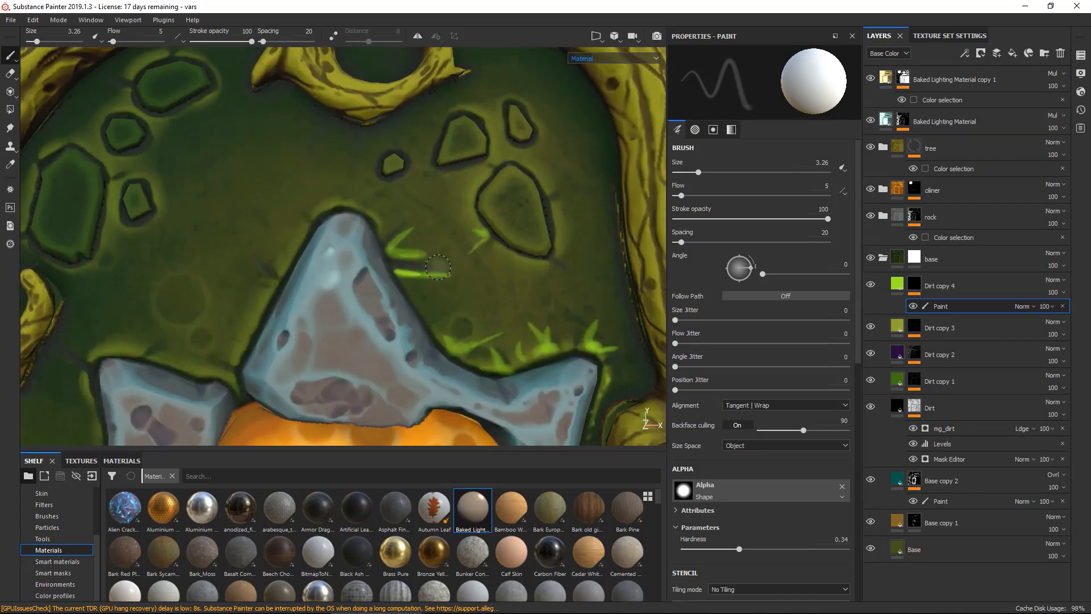
scroll(467, 257, down, 3)
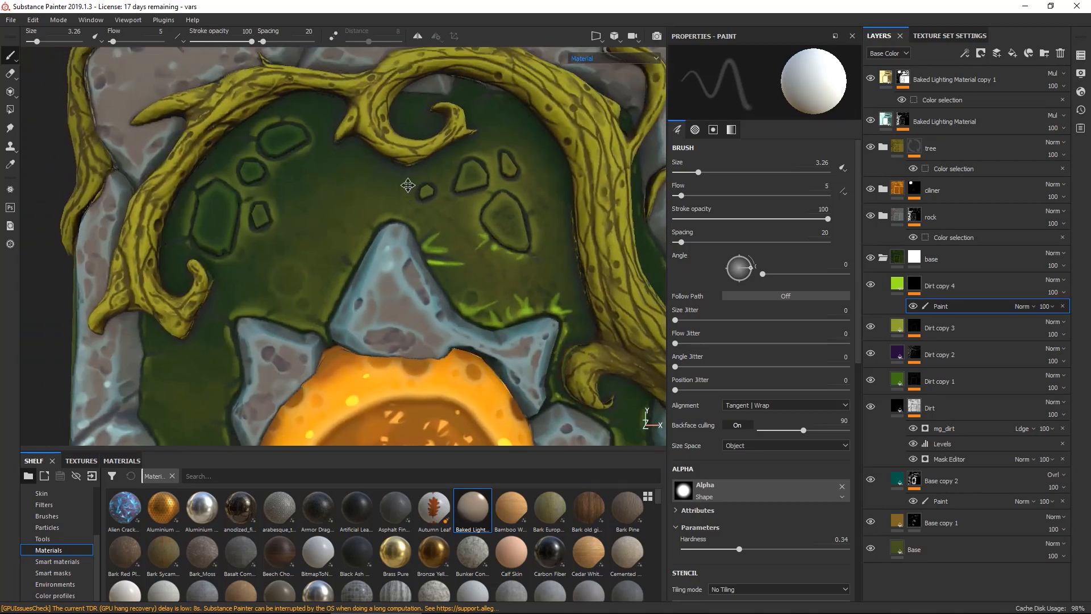
scroll(397, 225, up, 2)
drag(368, 208, 393, 229)
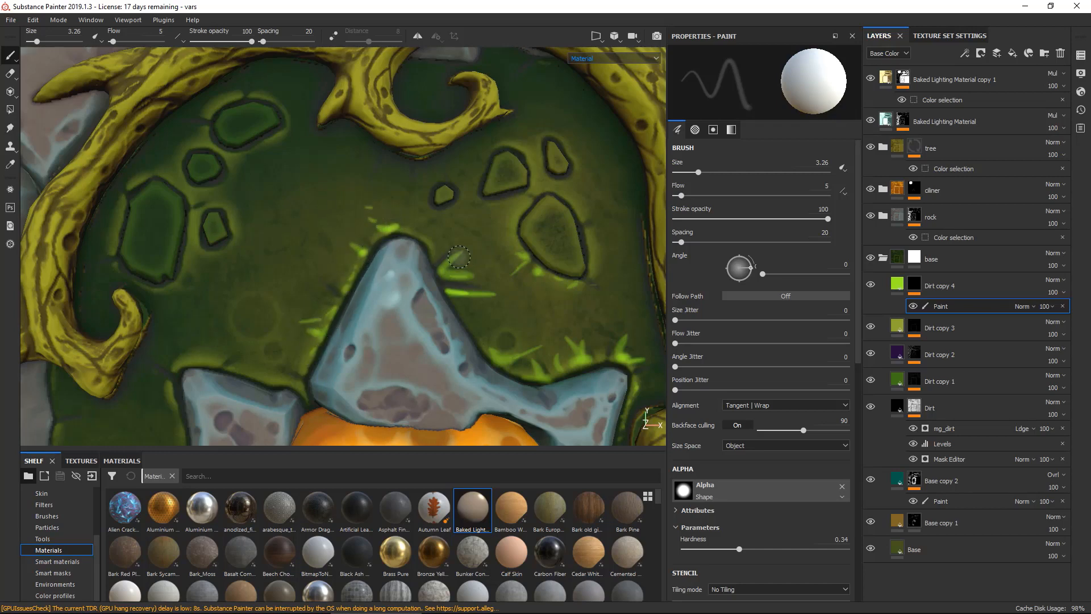
Paint lime-green grass blades along the upper edge of the left rock and the left flank of the pointed rock.
middle_drag(316, 333, 623, 206)
mouse_move(402, 303)
mouse_down()
mouse_move(436, 307)
mouse_move(431, 285)
mouse_up()
drag(416, 300, 405, 295)
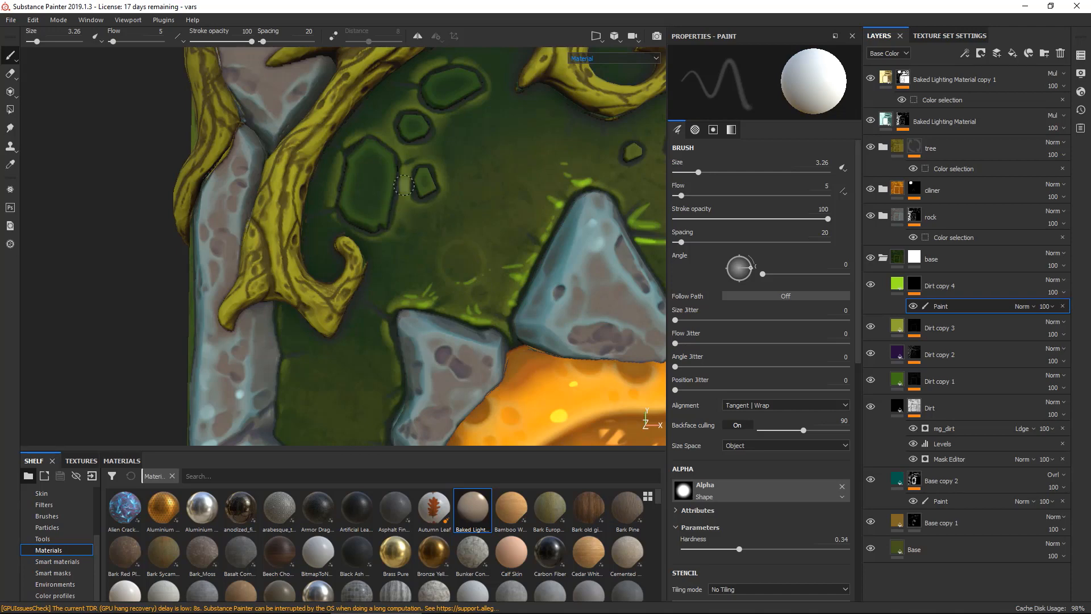
alt+right_drag(375, 240, 108, 175)
alt+drag(512, 170, 544, 174)
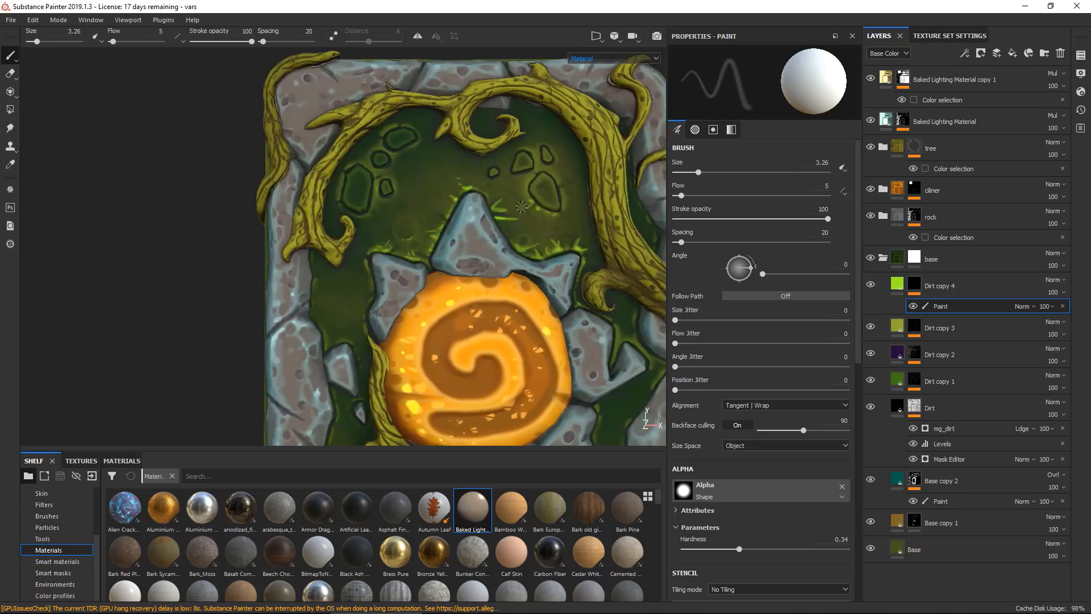
Paint small grass blades in the green areas below the emblem, along the rock edges and beside the engraved stones.
alt+right_drag(522, 208, 89, 168)
alt+drag(89, 167, 281, 176)
alt+middle_drag(281, 176, 264, 121)
alt+right_drag(264, 121, 352, 125)
alt+middle_drag(352, 125, 223, 208)
alt+right_drag(223, 207, 415, 192)
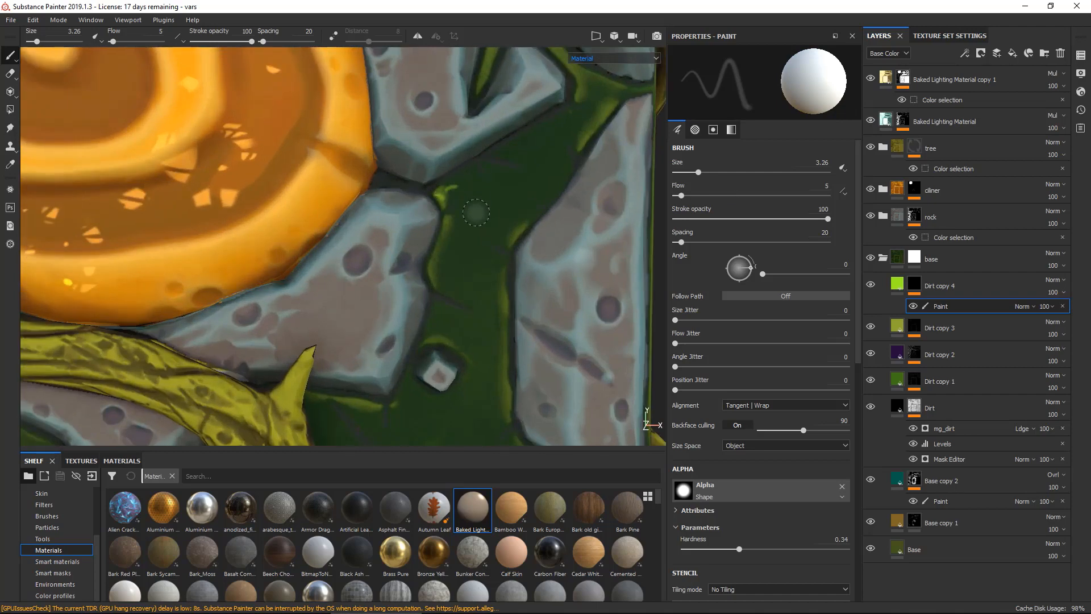
scroll(436, 278, down, 3)
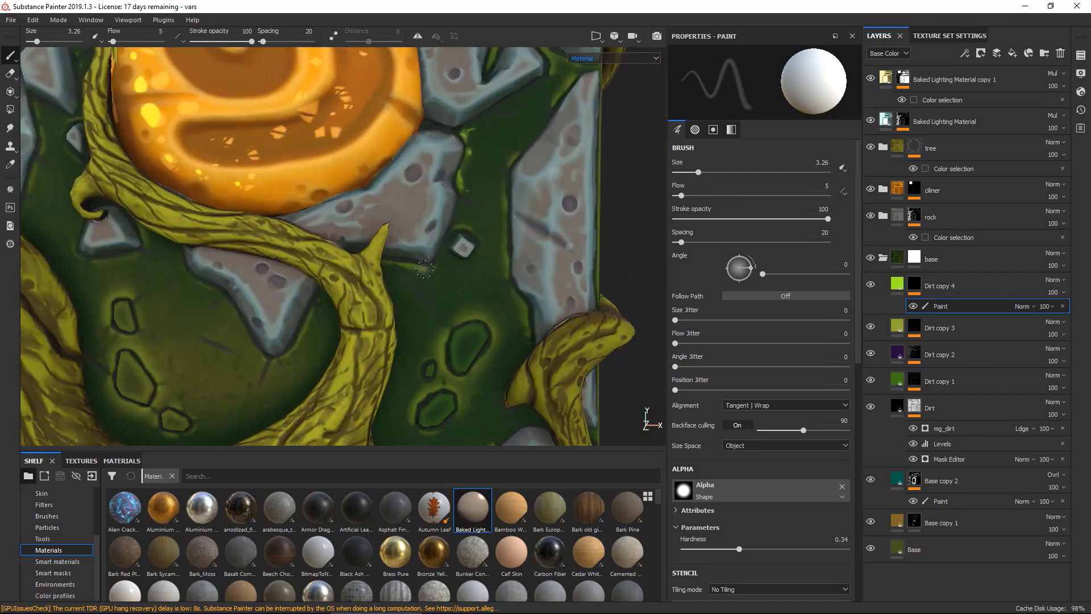
scroll(506, 266, down, 3)
scroll(457, 273, up, 5)
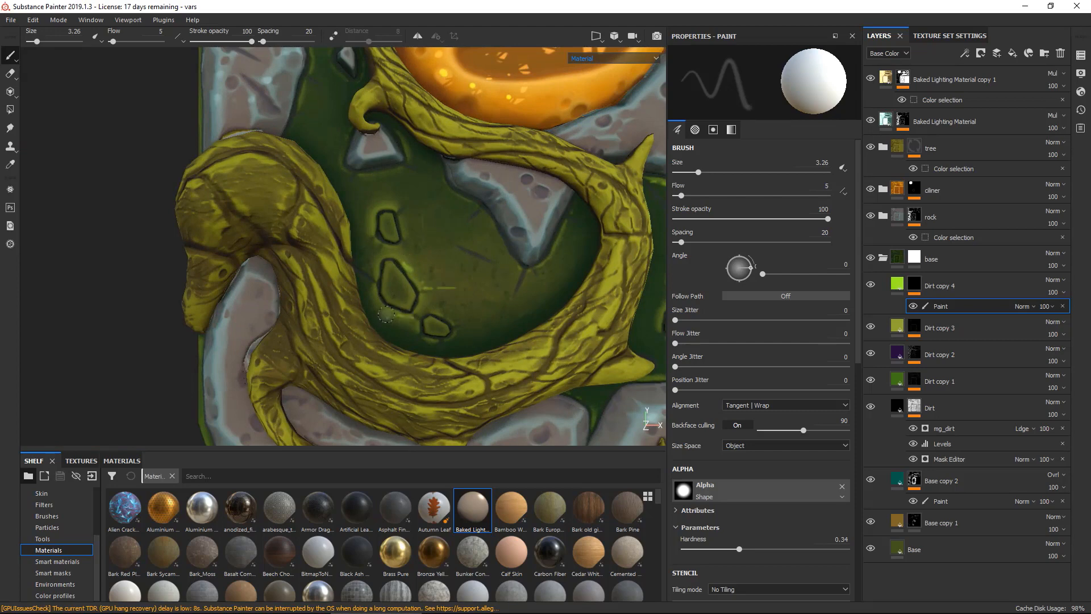
scroll(386, 314, down, 3)
scroll(432, 249, up, 5)
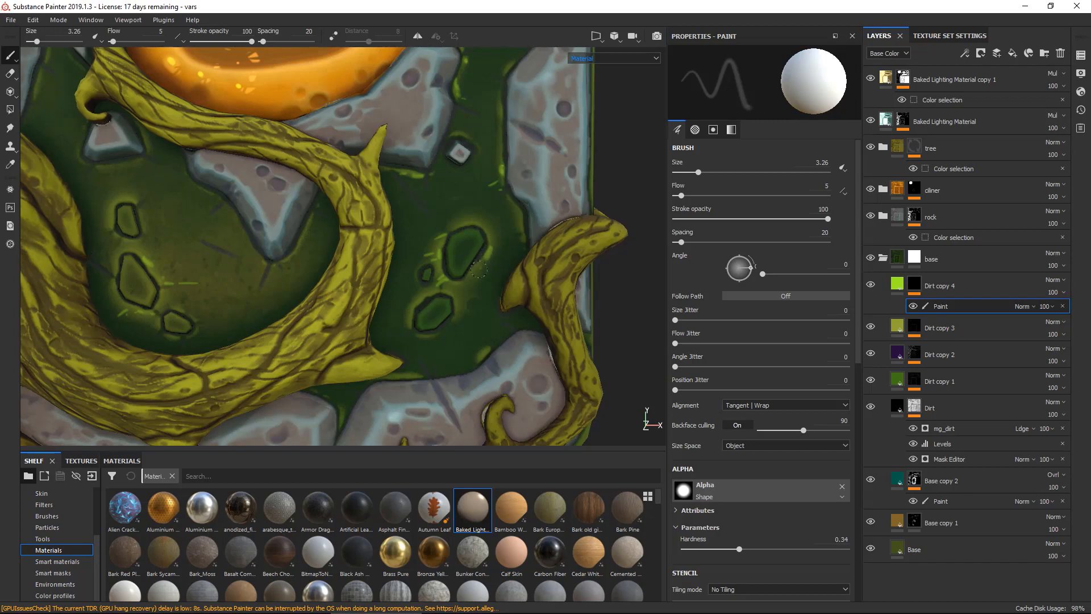
Paint lime-green grass blades along both sides of the green strip left of the emblem's left rock.
scroll(479, 270, down, 3)
scroll(329, 217, up, 5)
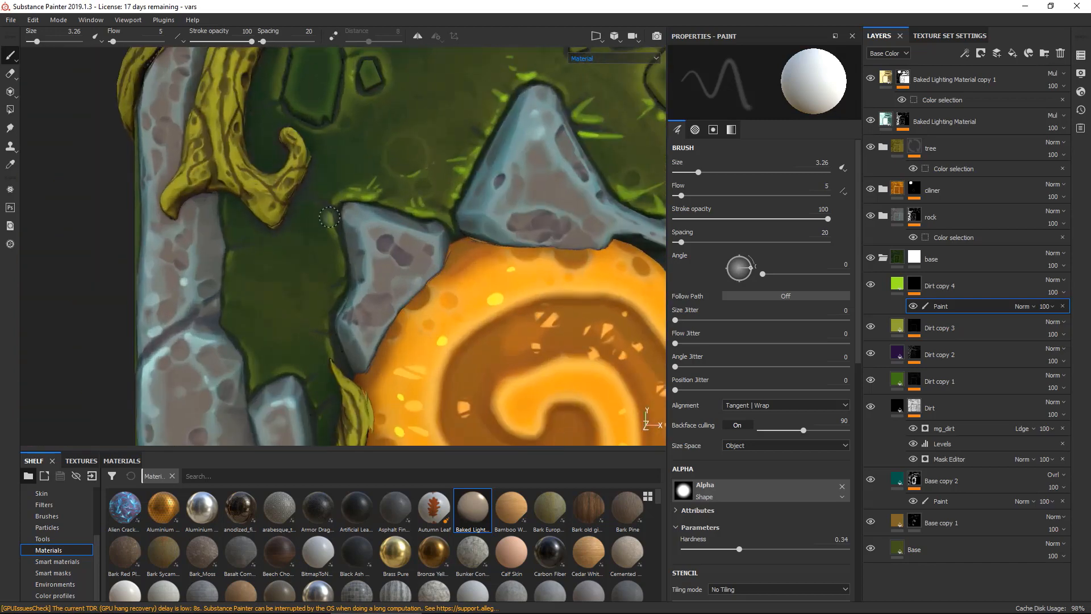
mouse_move(331, 226)
mouse_down()
mouse_move(282, 241)
mouse_move(276, 261)
mouse_up()
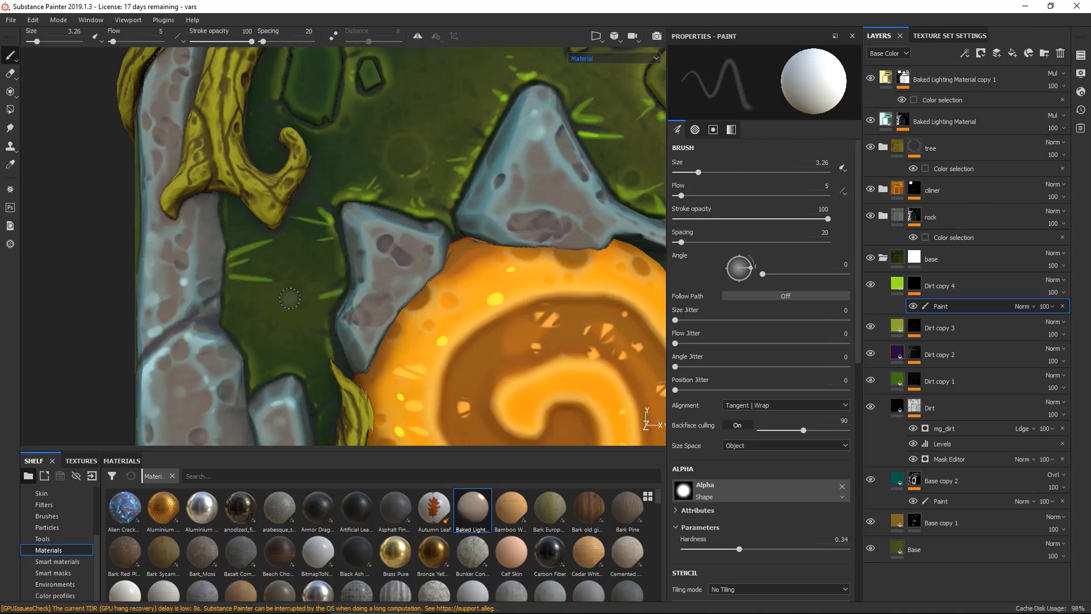
Switch the mask brush to black, raise its flow to 37, and touch up the grass above the left rock's upper corner.
key(x)
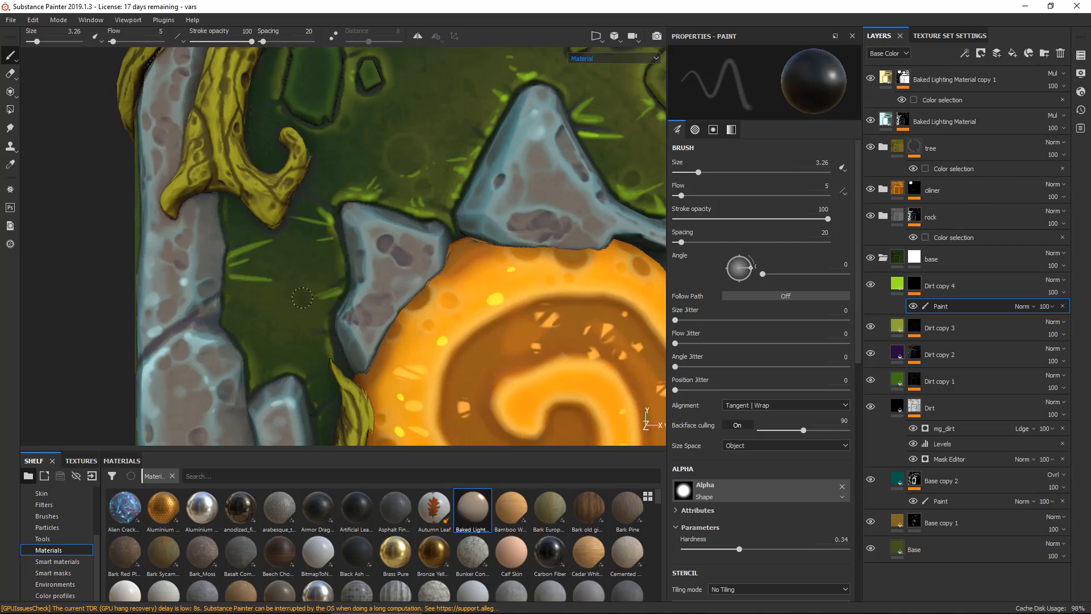
key(x)
key(x)
drag(681, 195, 731, 195)
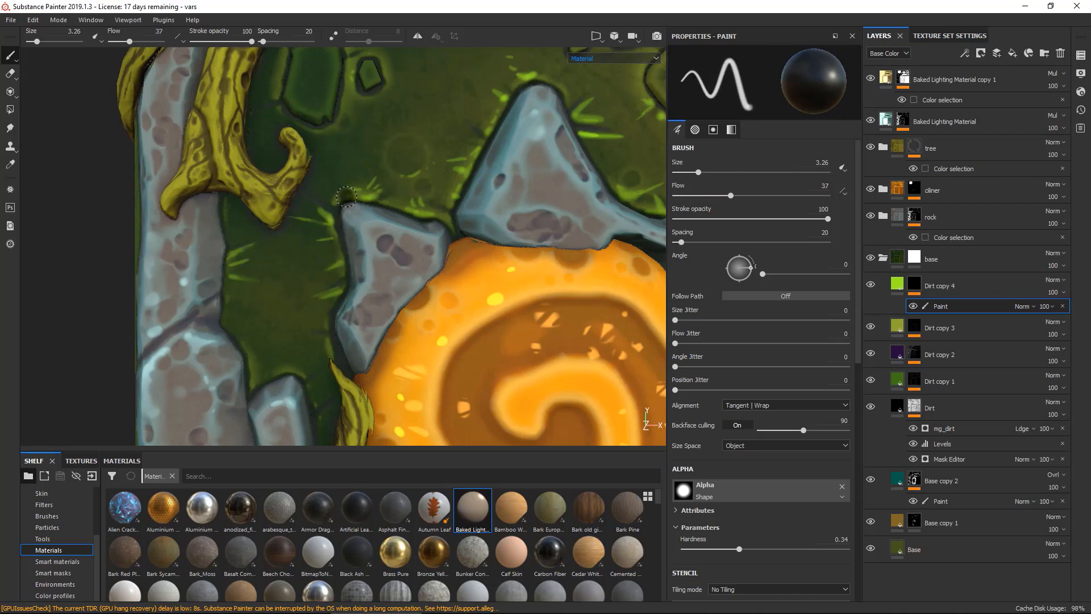
scroll(347, 197, down, 4)
scroll(378, 186, up, 4)
key(x)
mouse_move(373, 188)
mouse_down()
mouse_move(398, 187)
mouse_move(374, 187)
mouse_up()
key(x)
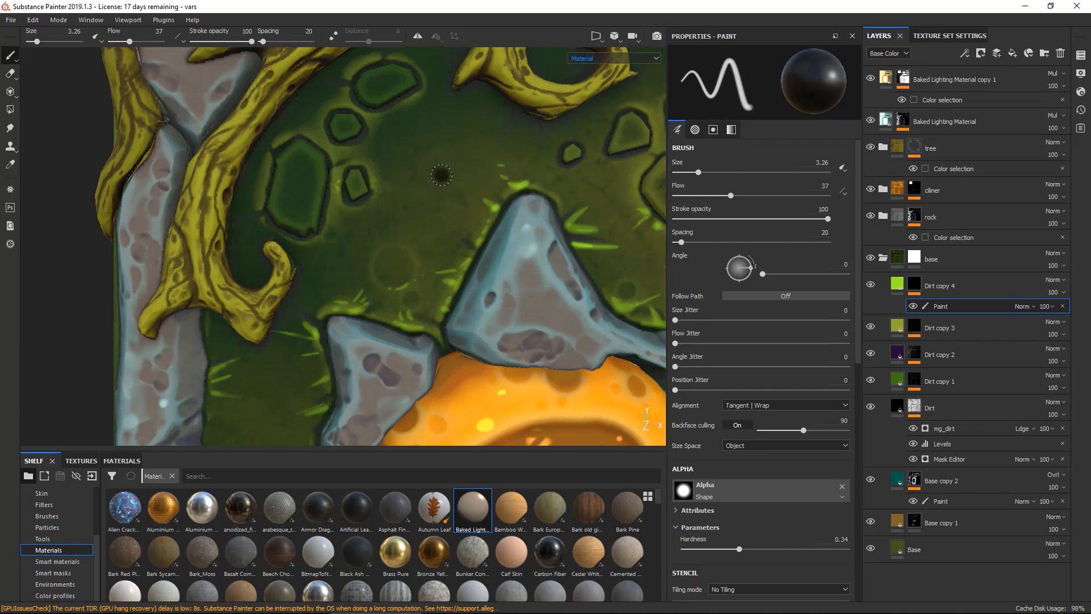
Change the Dirt copy 4 layer's base color to a darker, muted green.
click(961, 286)
click(764, 312)
drag(848, 346, 824, 366)
key(f)
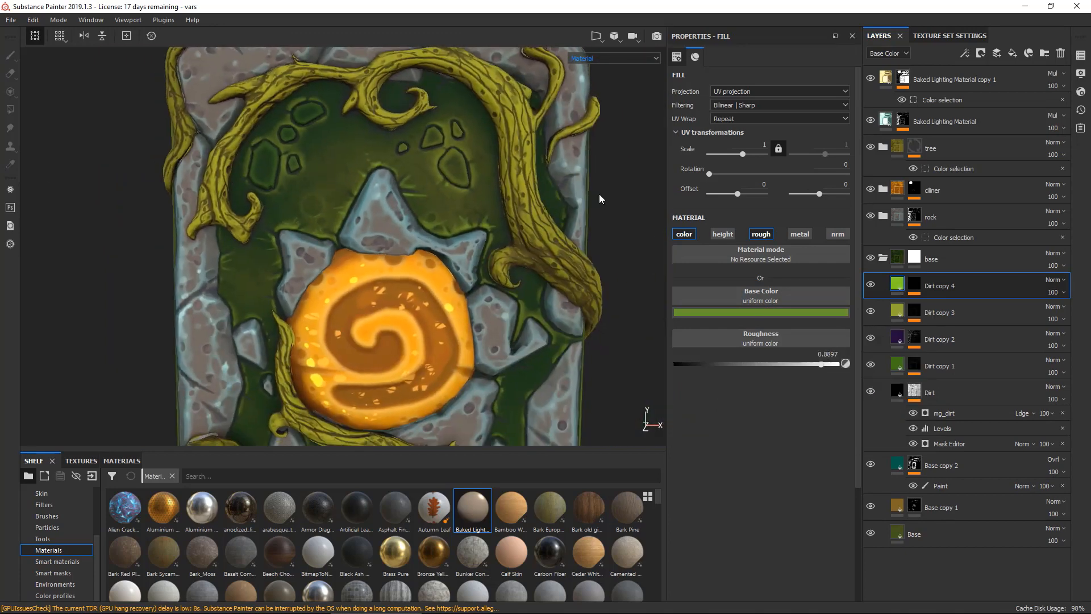
key(1)
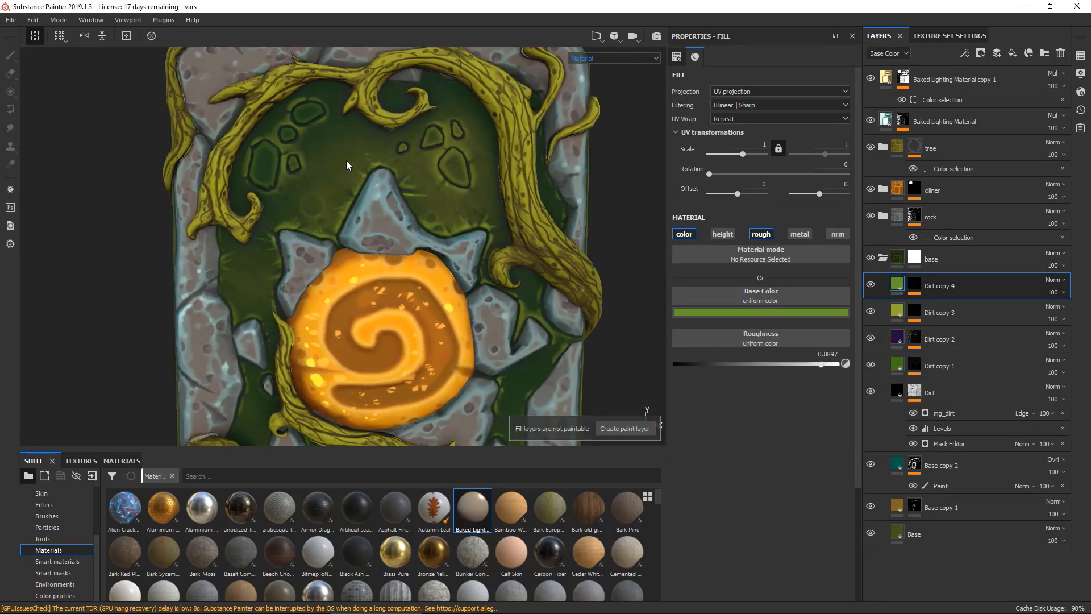
Return to the Dirt copy 4 mask paint with a white brush and add grass blades beside the upper engraved stones.
click(916, 289)
click(932, 306)
scroll(325, 146, up, 3)
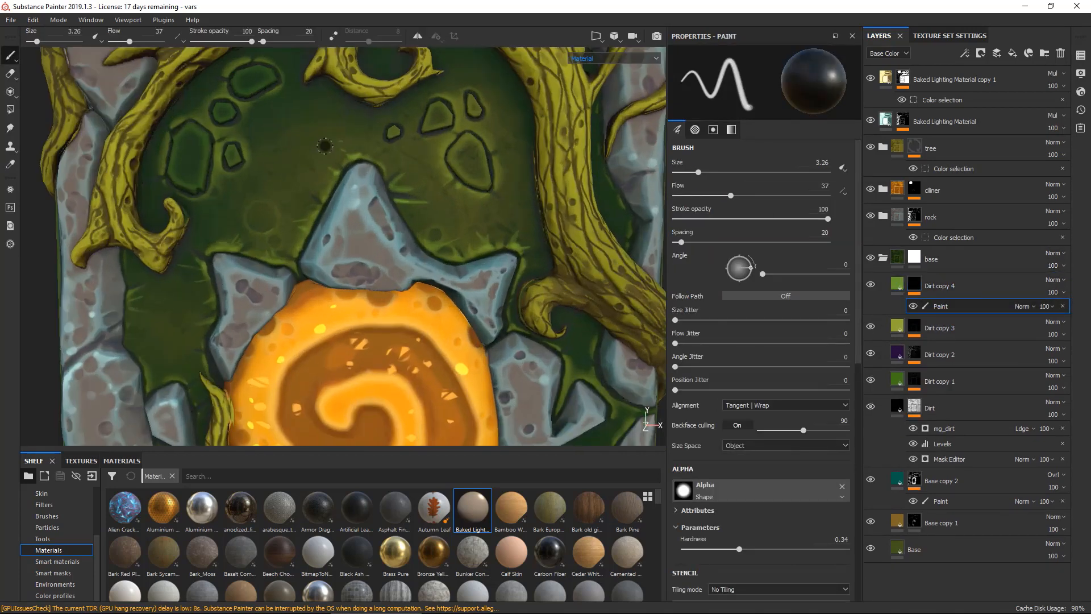
key(x)
alt+middle_drag(294, 141, 281, 234)
scroll(222, 184, up, 2)
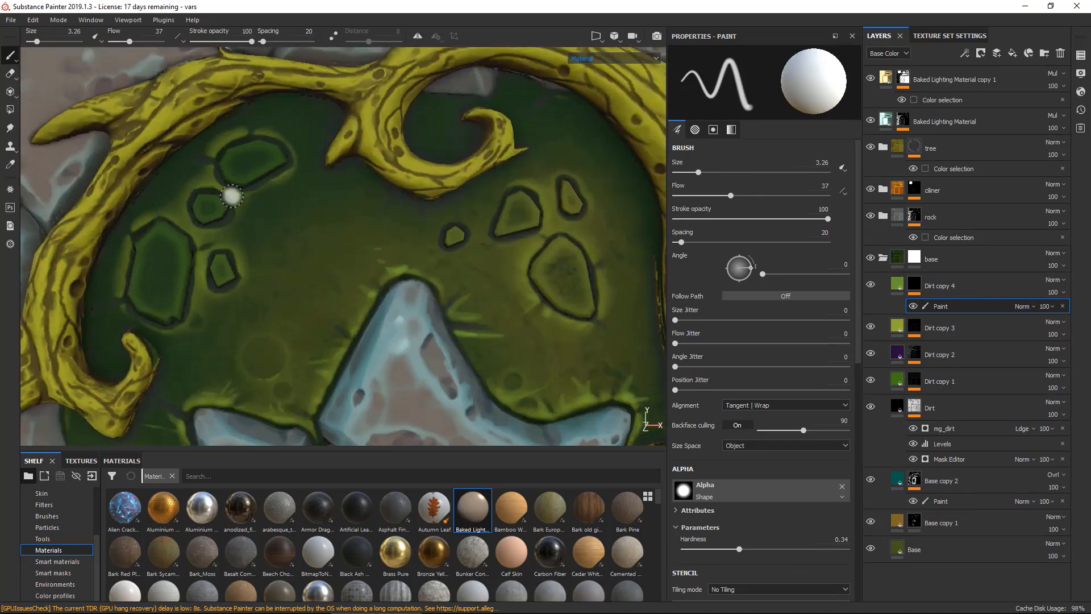
scroll(493, 259, down, 3)
scroll(489, 255, up, 4)
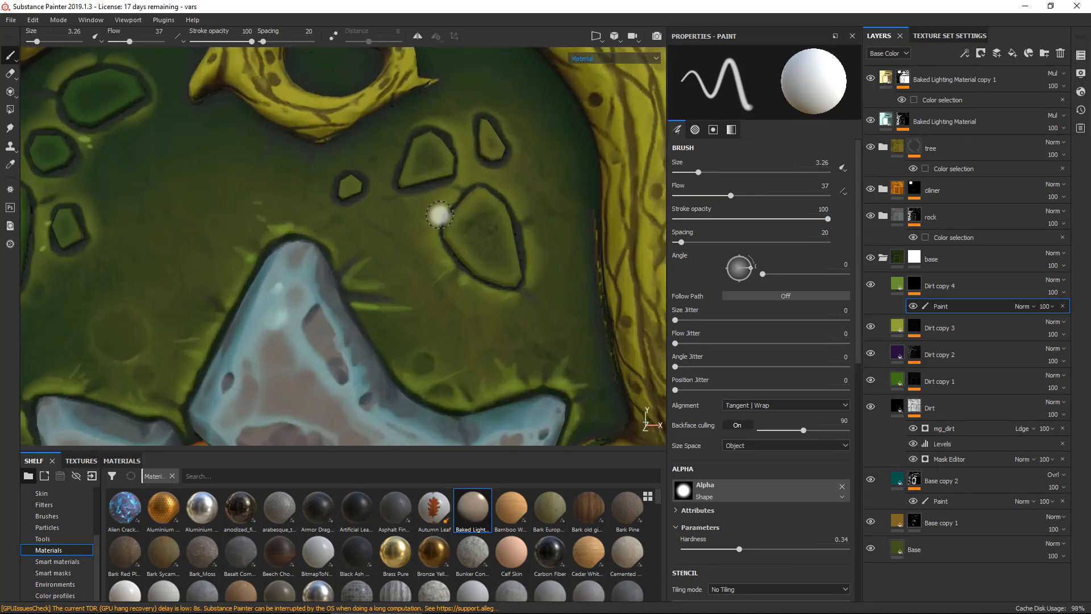
drag(441, 216, 431, 216)
drag(446, 201, 427, 202)
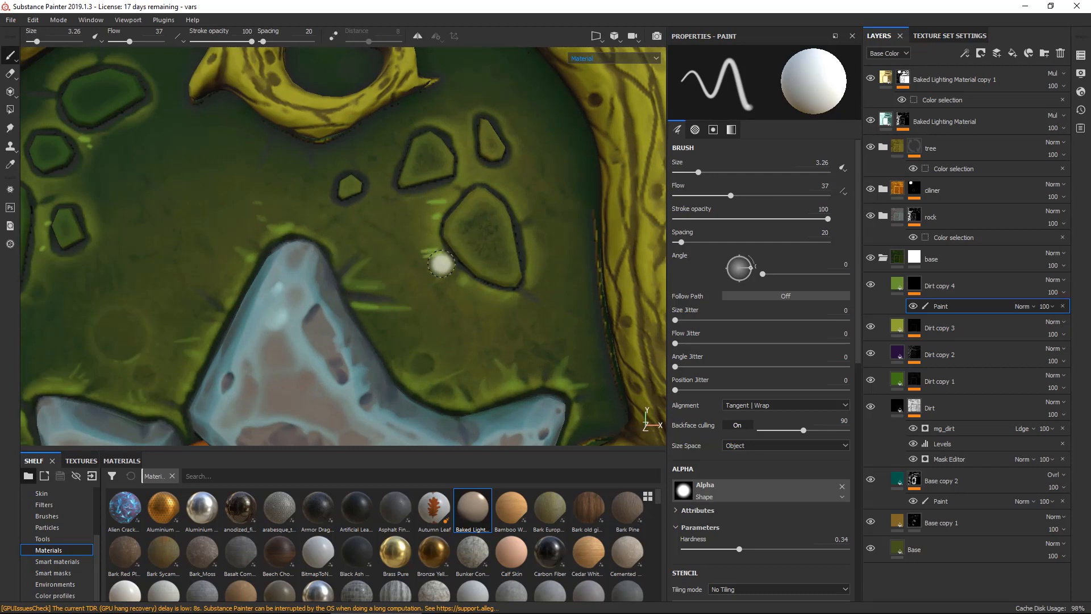
Add grass blades around the emblem's upper rocks and in the green strip near the thin vine's tip.
mouse_move(413, 251)
alt+middle_down()
mouse_move(410, 191)
mouse_move(426, 160)
alt+middle_up()
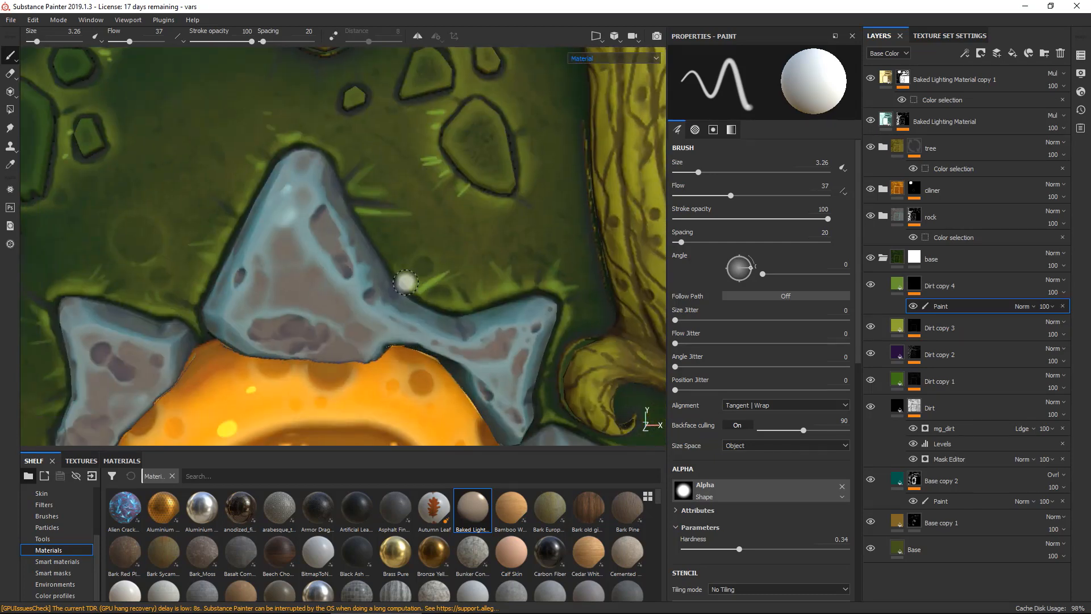
scroll(520, 249, down, 3)
alt+middle_drag(259, 297, 358, 224)
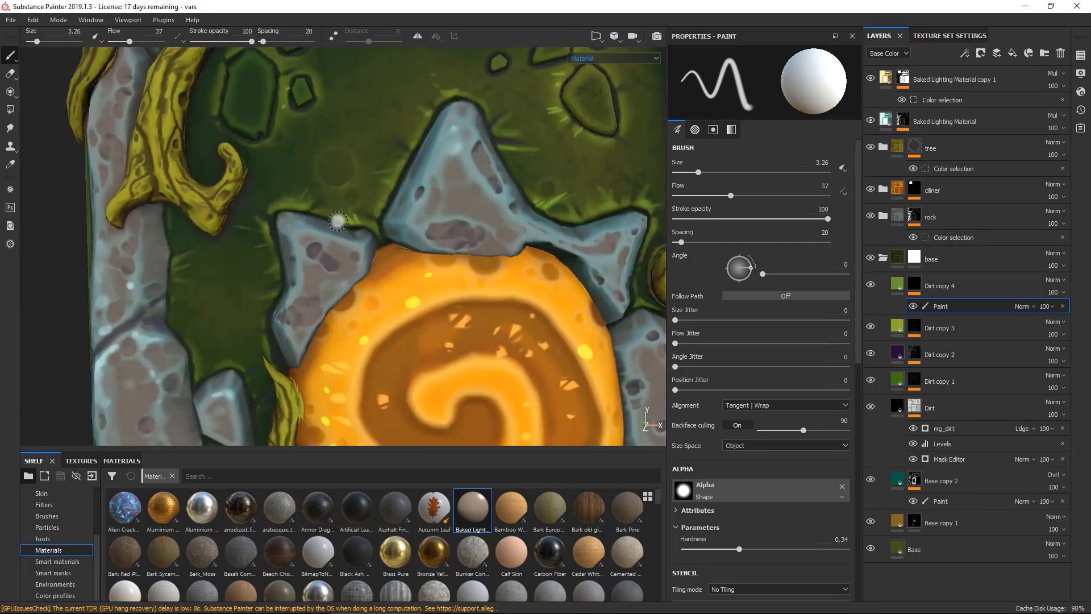
scroll(274, 136, down, 3)
alt+middle_drag(309, 296, 371, 215)
scroll(371, 215, up, 5)
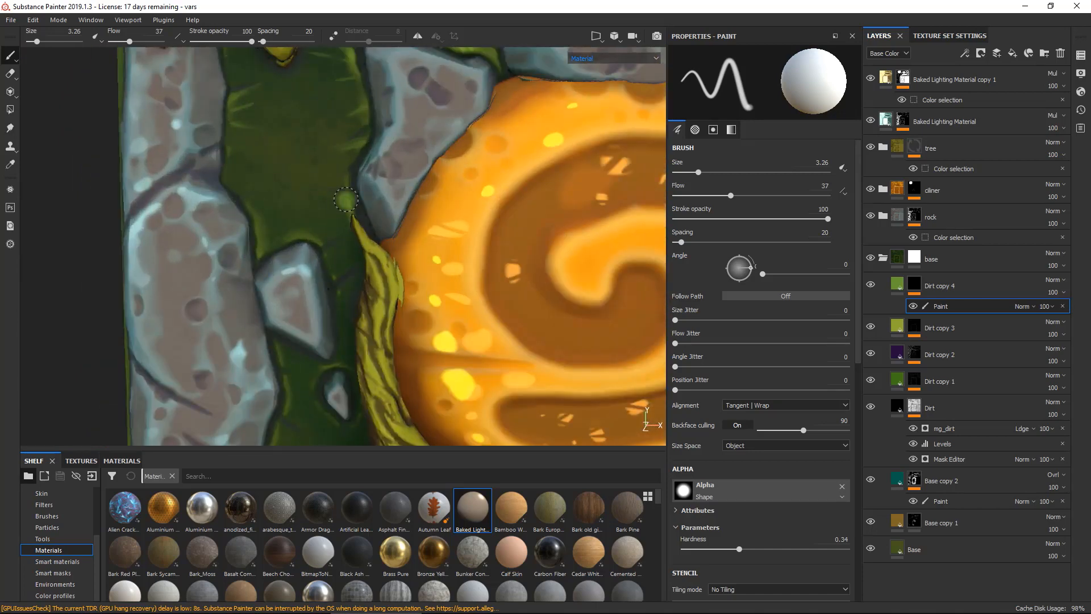
mouse_move(348, 203)
mouse_down()
mouse_move(329, 198)
mouse_move(326, 212)
mouse_move(338, 215)
mouse_up()
mouse_move(298, 236)
mouse_down()
mouse_move(296, 221)
mouse_move(313, 226)
mouse_move(297, 216)
mouse_up()
Paint grass blades around the upper two engraved stones in the green hollow enclosed by the lower vine.
scroll(252, 209, down, 3)
alt+middle_drag(586, 410, 551, 175)
scroll(550, 175, up, 5)
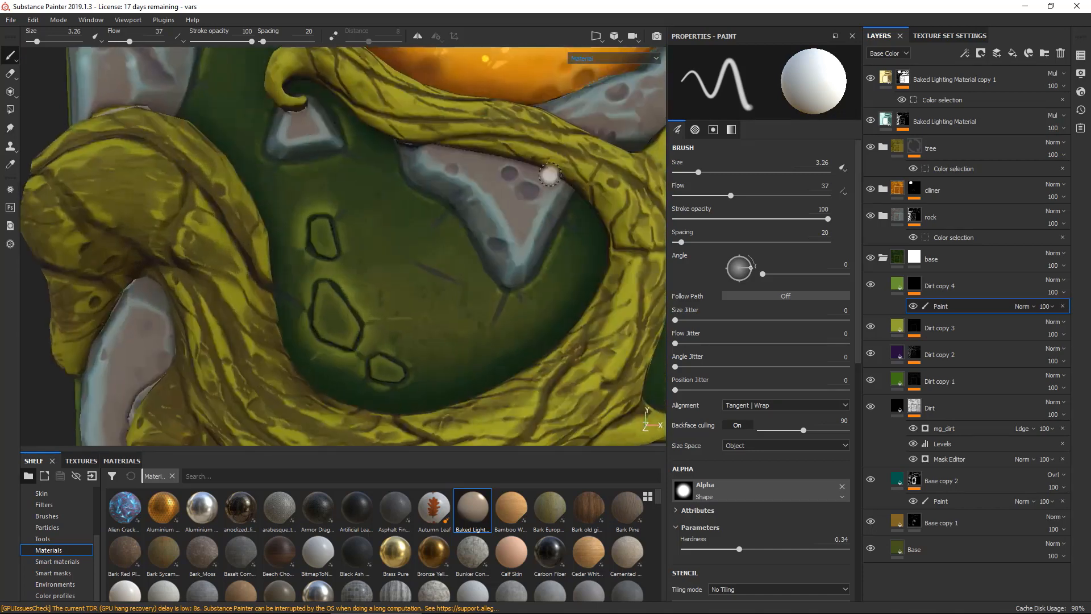
mouse_move(331, 213)
mouse_down()
mouse_move(357, 198)
mouse_move(291, 206)
mouse_move(292, 221)
mouse_up()
drag(300, 232, 291, 230)
drag(345, 293, 372, 286)
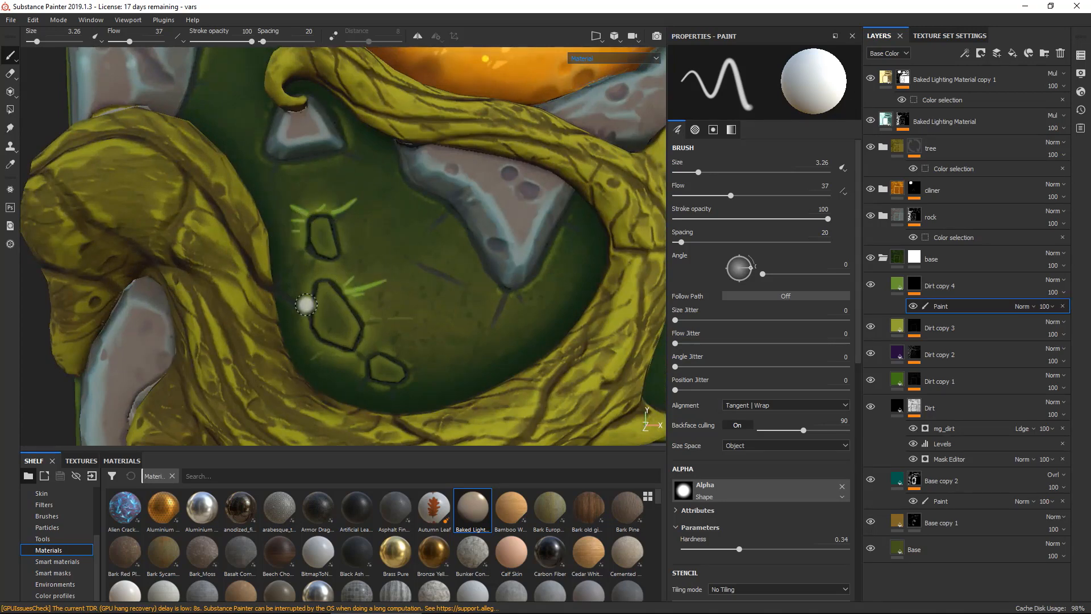
drag(310, 304, 302, 284)
drag(311, 319, 297, 316)
Paint grass blades at the tip of the downward-pointing rock and along the nearby crack in the lower hollow.
scroll(439, 293, down, 2)
alt+middle_drag(449, 213, 246, 167)
scroll(245, 167, up, 2)
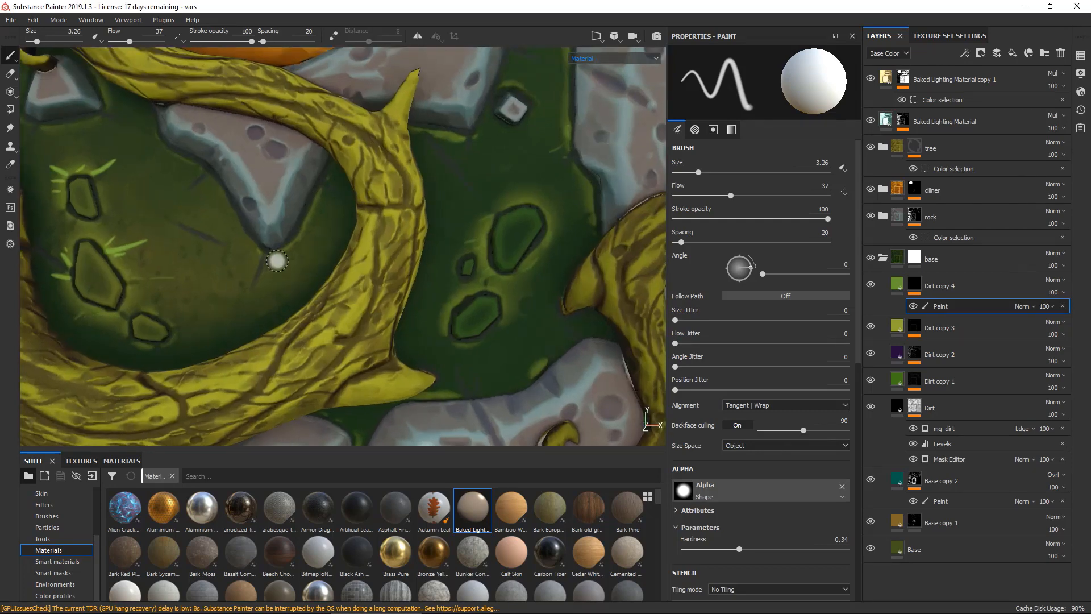
scroll(445, 239, up, 2)
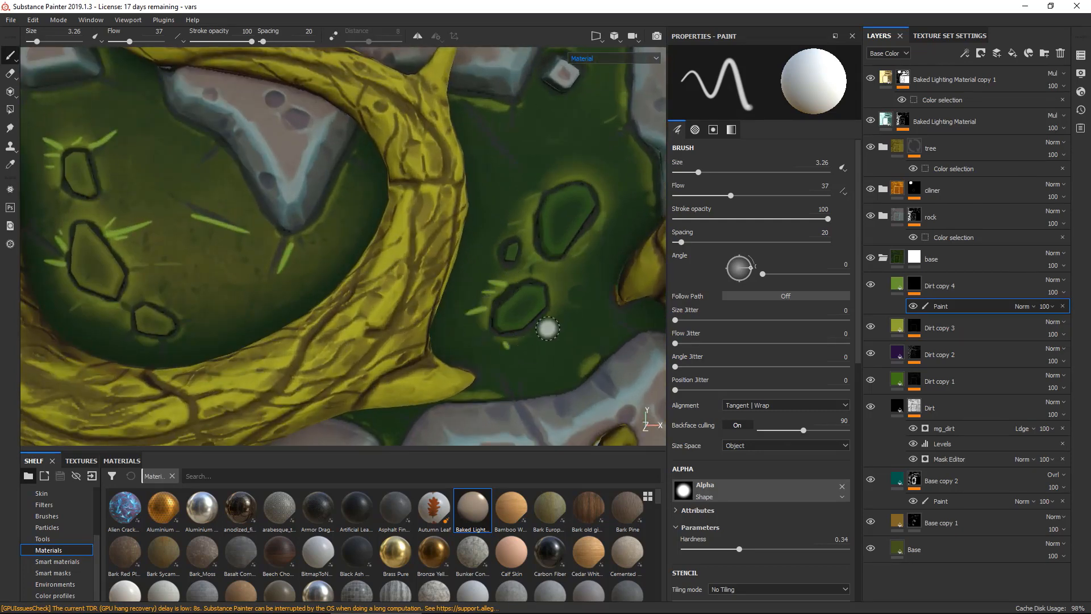
Add grass blades along the right side of the large engraved stone above the emblem.
scroll(548, 328, down, 3)
alt+middle_drag(484, 170, 438, 271)
scroll(455, 244, down, 4)
scroll(478, 154, up, 1)
alt+middle_drag(478, 153, 467, 218)
scroll(468, 218, up, 3)
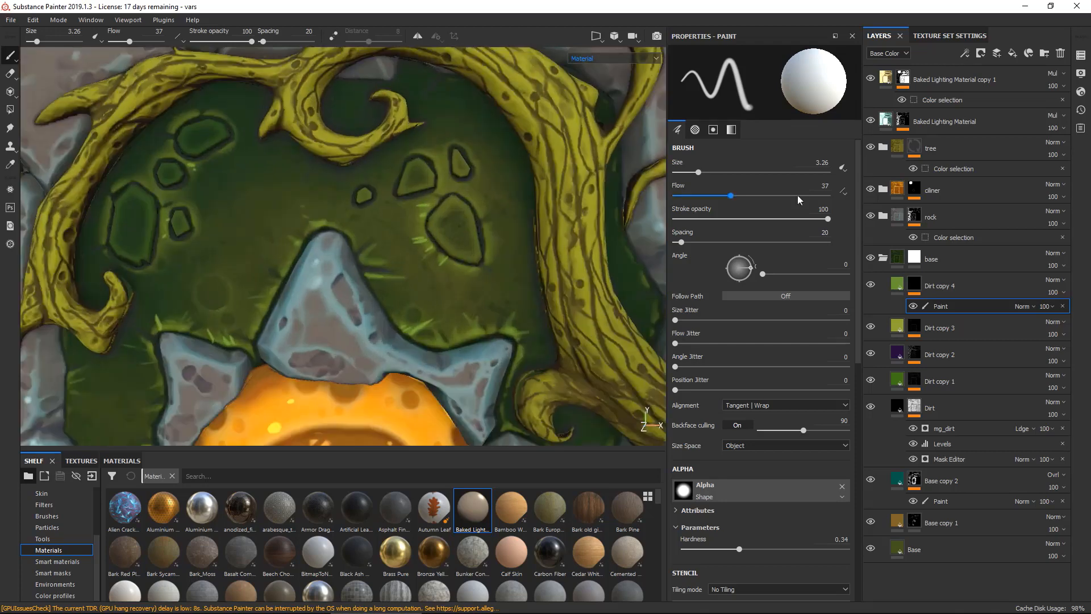
drag(491, 250, 496, 250)
drag(478, 211, 487, 188)
Paint grass blades at the right base of the pointed rock and trim them with the black brush.
scroll(610, 174, down, 1)
alt+middle_drag(410, 311, 382, 247)
scroll(382, 246, up, 2)
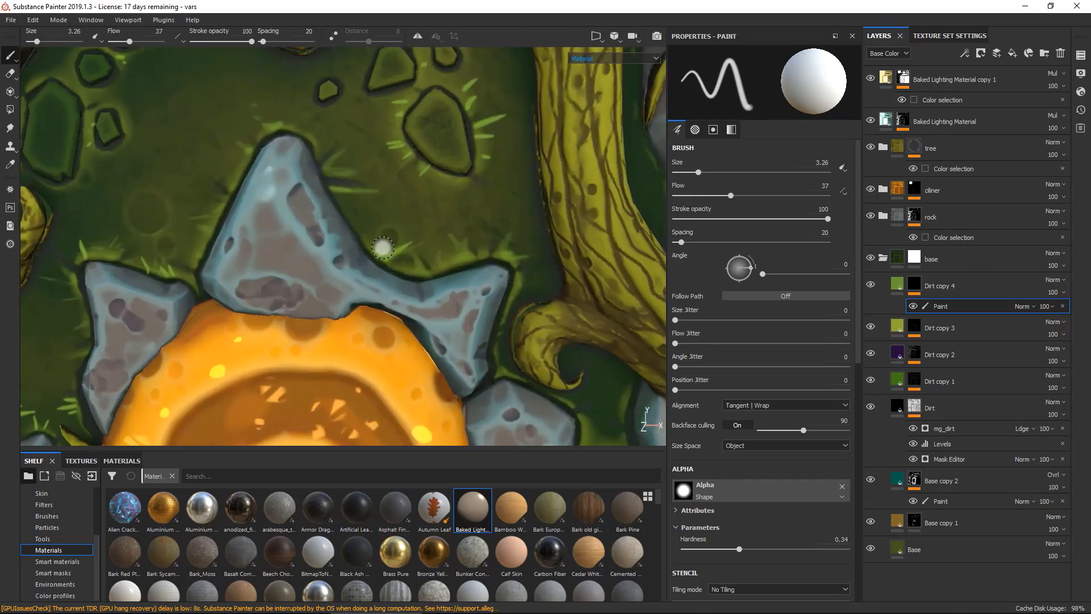
drag(367, 242, 379, 255)
key(x)
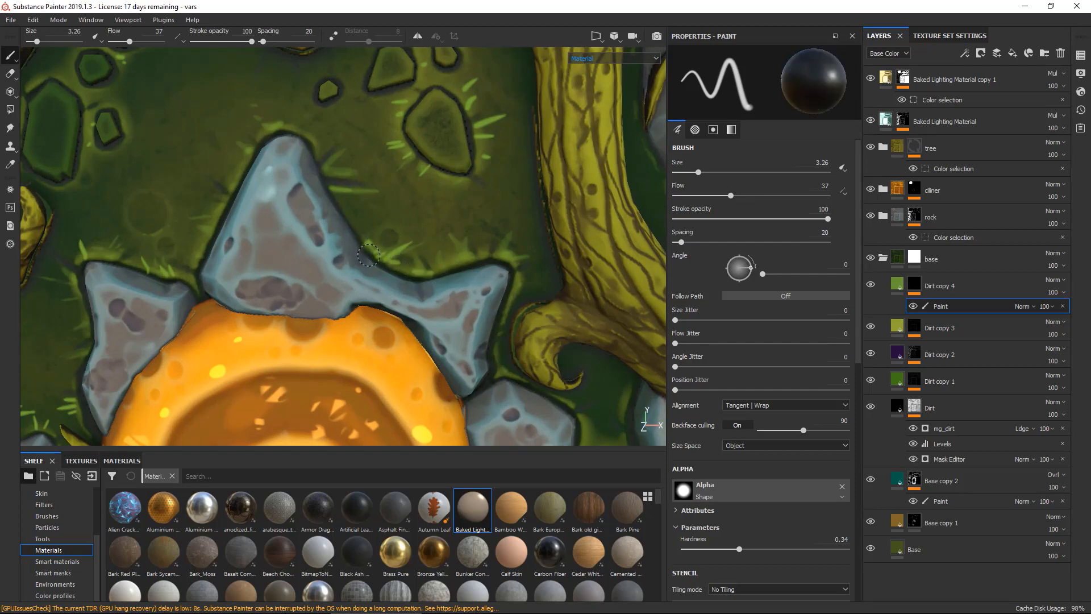
key(x)
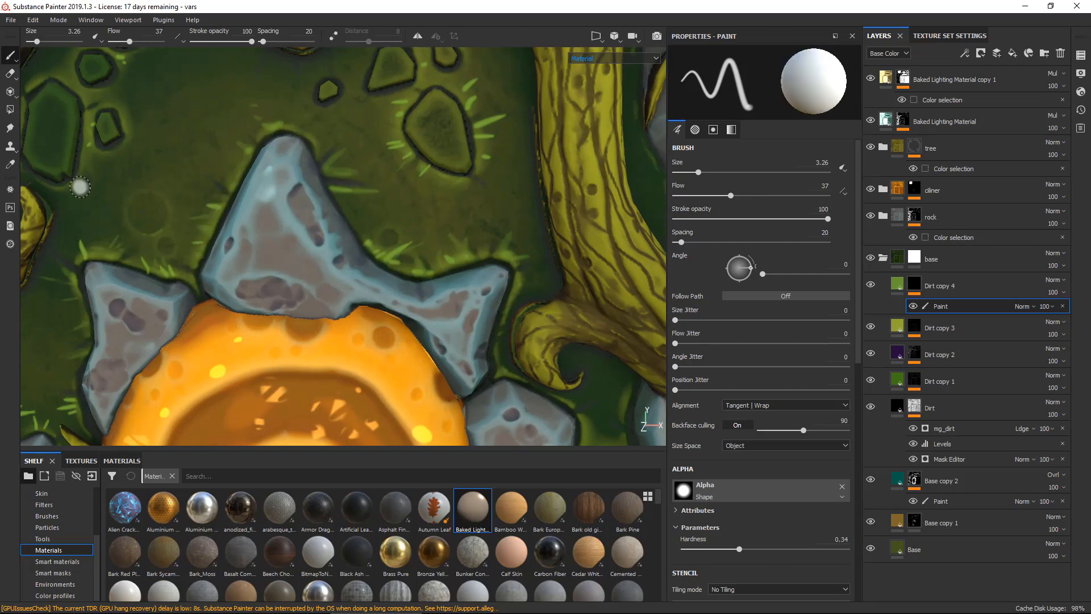
Add a Blur filter above the paint effect on the Dirt copy 4 mask.
scroll(79, 187, down, 5)
right_click(966, 306)
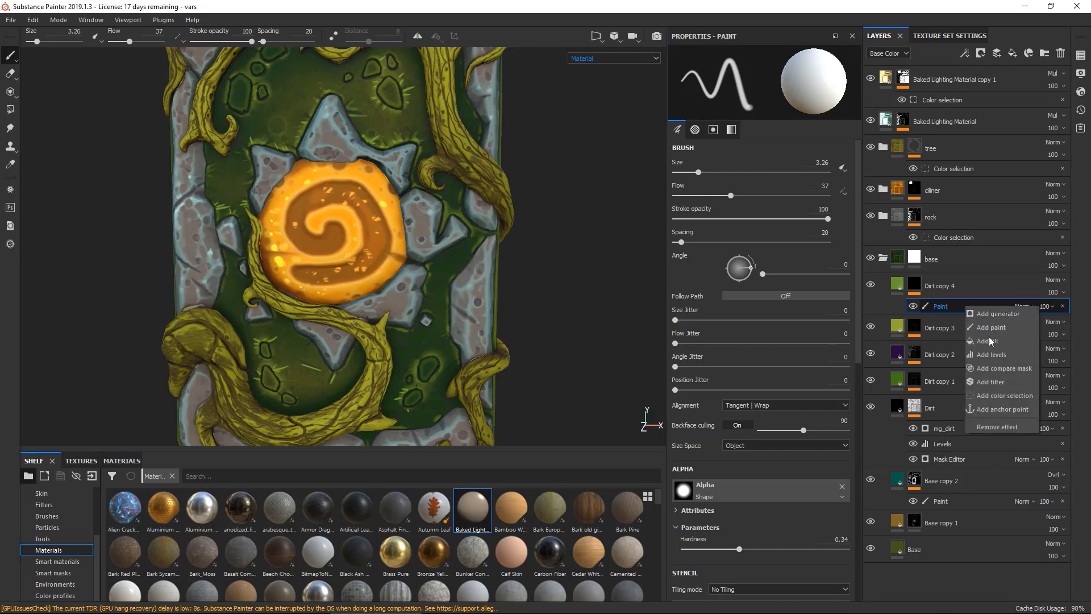
click(991, 382)
click(762, 78)
click(872, 119)
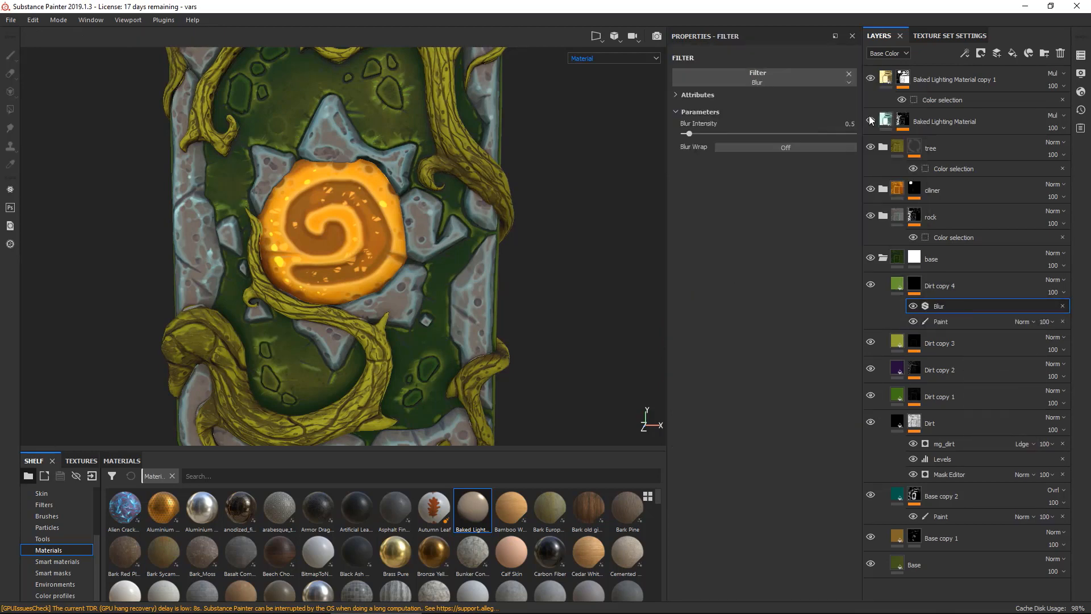
Select the paint effect on the Dirt copy 4 mask, swap the brush color, and set brush size 11.86 and flow 13.
scroll(325, 103, up, 5)
alt+middle_drag(325, 103, 291, 197)
click(947, 323)
key(x)
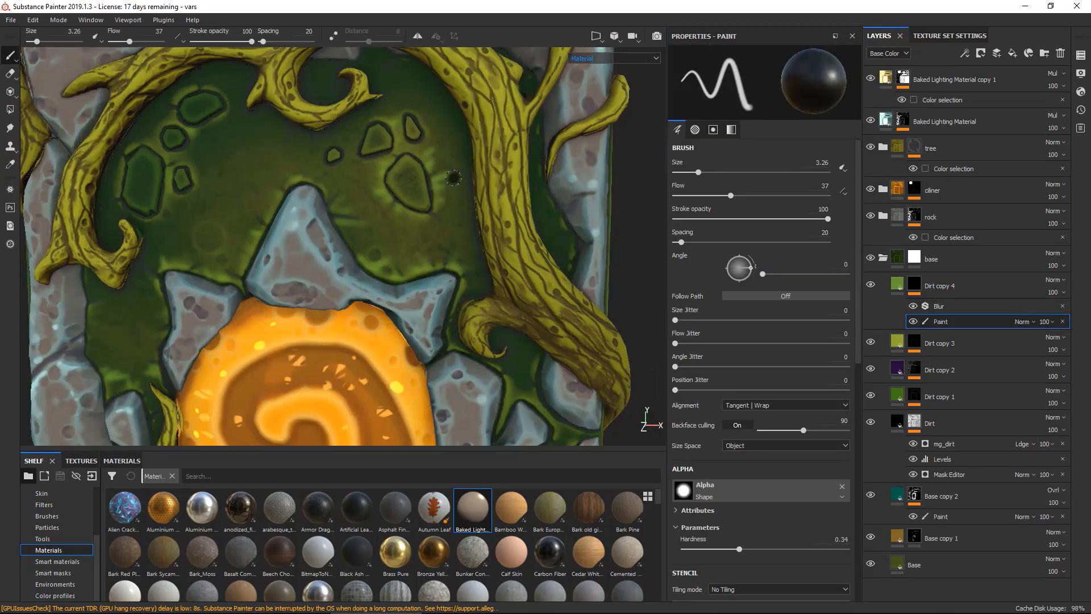
ctrl+right_drag(466, 174, 491, 174)
drag(731, 195, 694, 199)
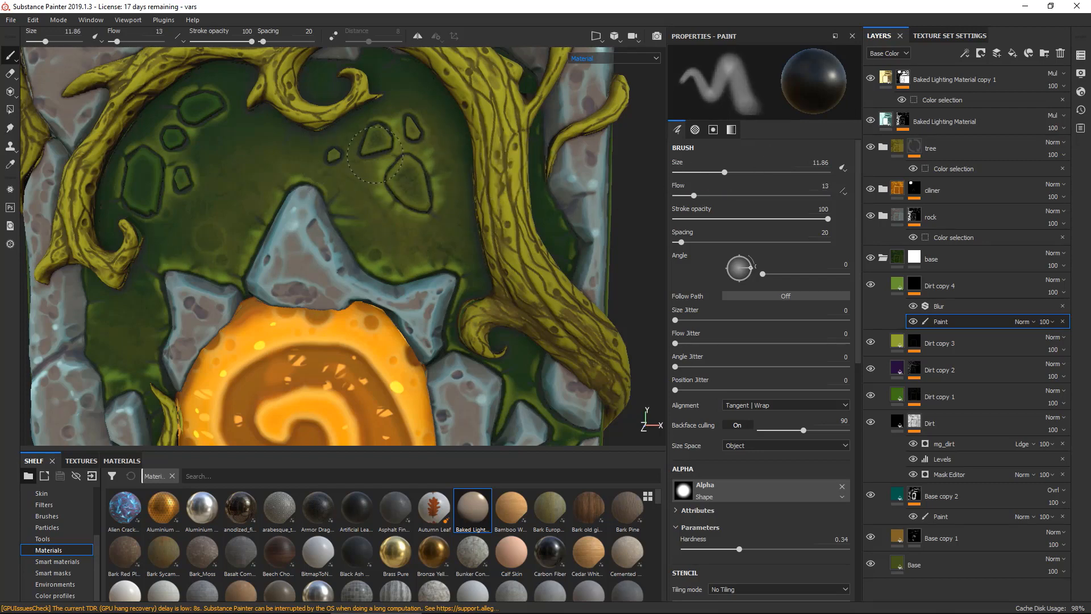
Frame the whole card in the viewport and save the project.
key(f)
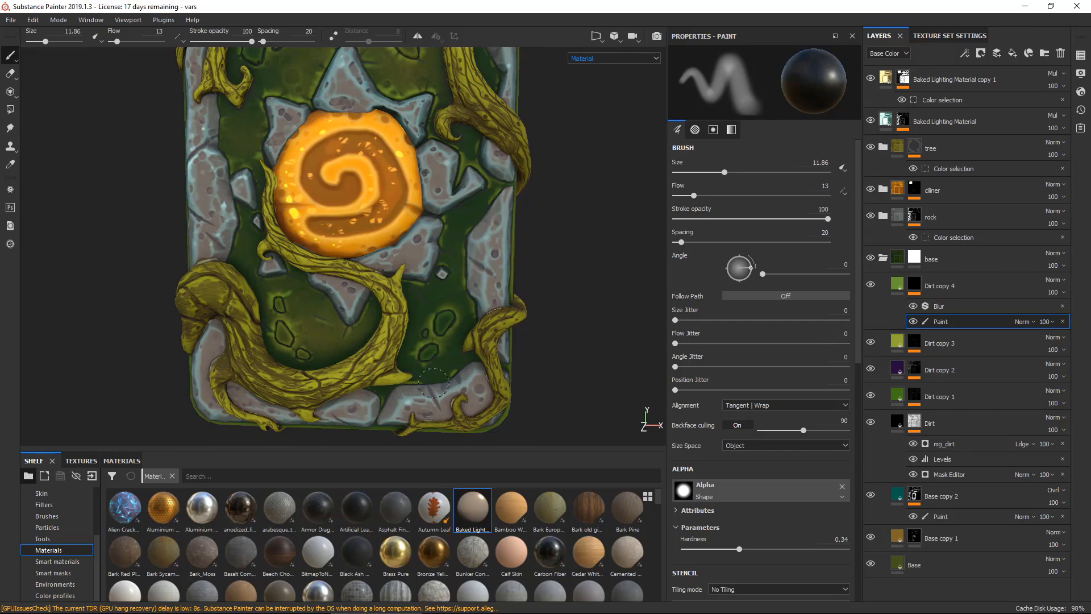
alt+right_drag(267, 298, 32, 177)
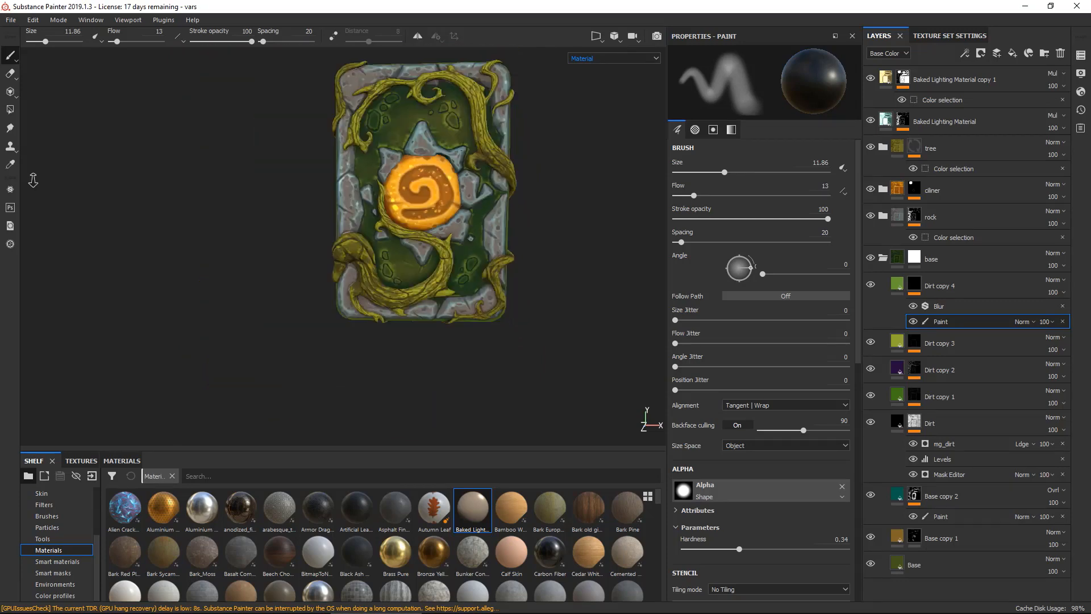
alt+middle_drag(500, 171, 472, 244)
alt+right_drag(472, 244, 608, 166)
alt+drag(608, 165, 519, 175)
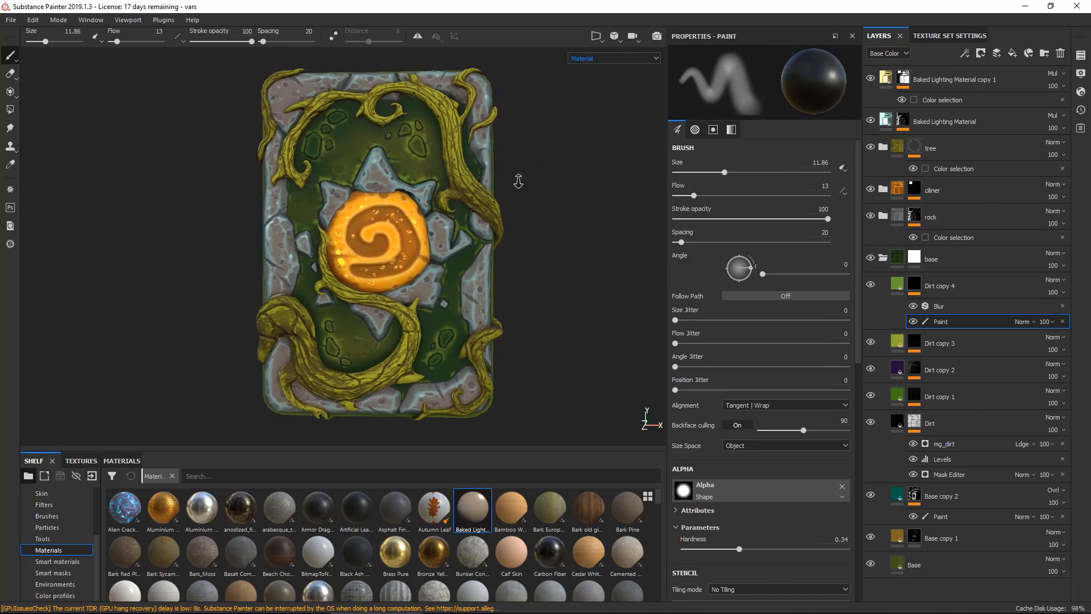
click(10, 20)
click(8, 118)
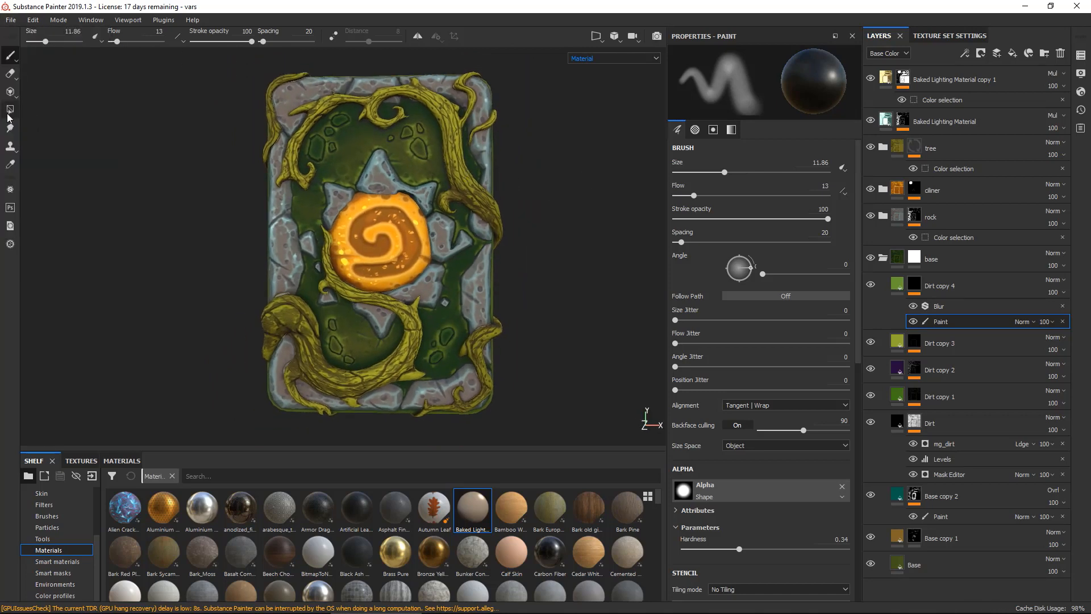
Start a texture export and set its output folder to the tex folder inside Blizzalt on Local Disk (E:).
click(11, 19)
click(108, 206)
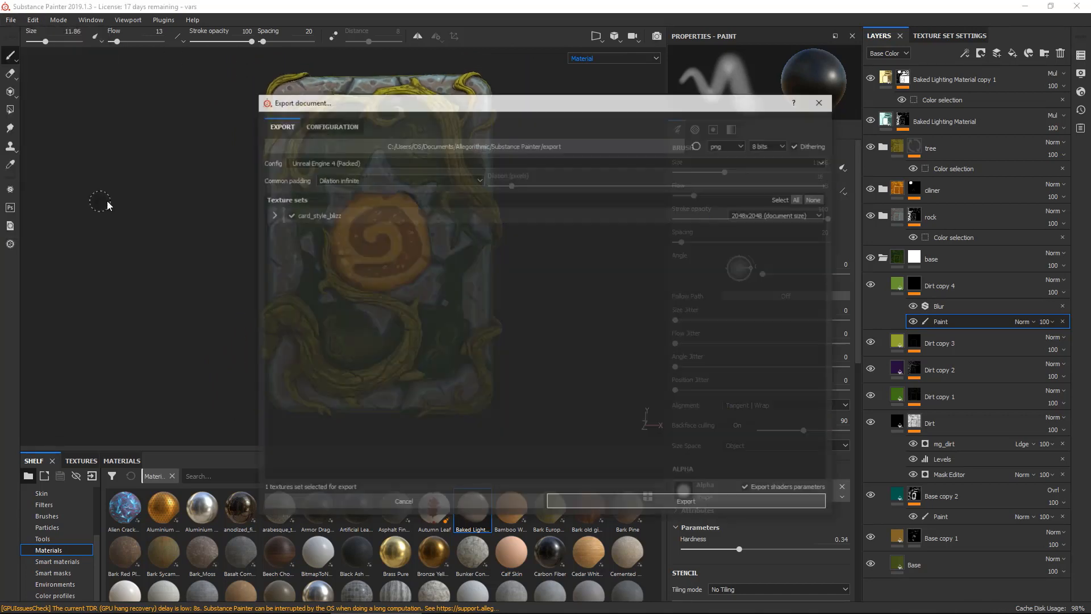
click(626, 146)
click(312, 358)
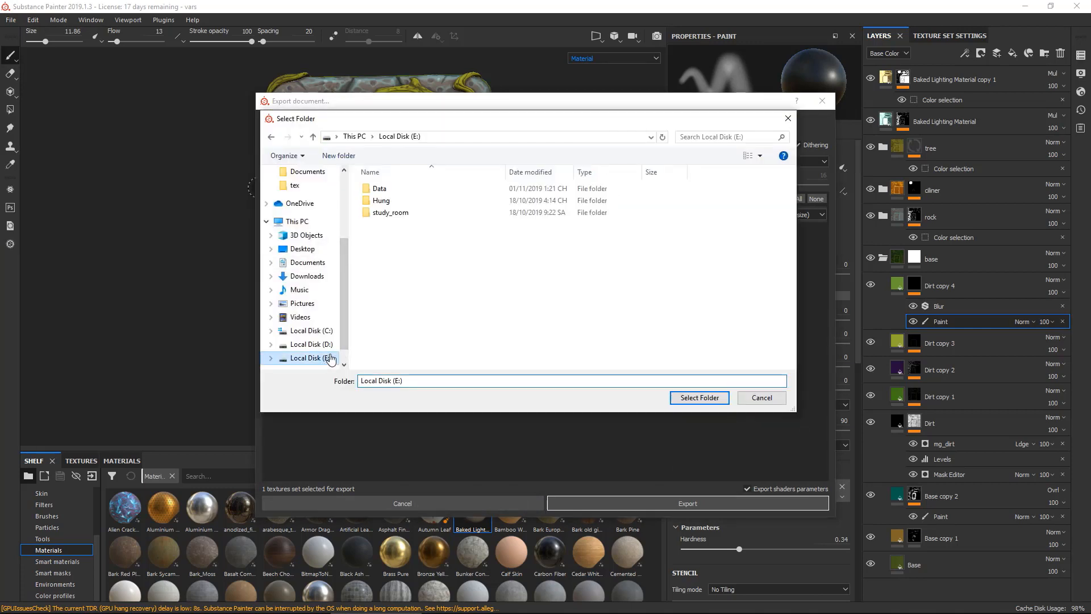
double_click(381, 200)
double_click(384, 236)
double_click(383, 200)
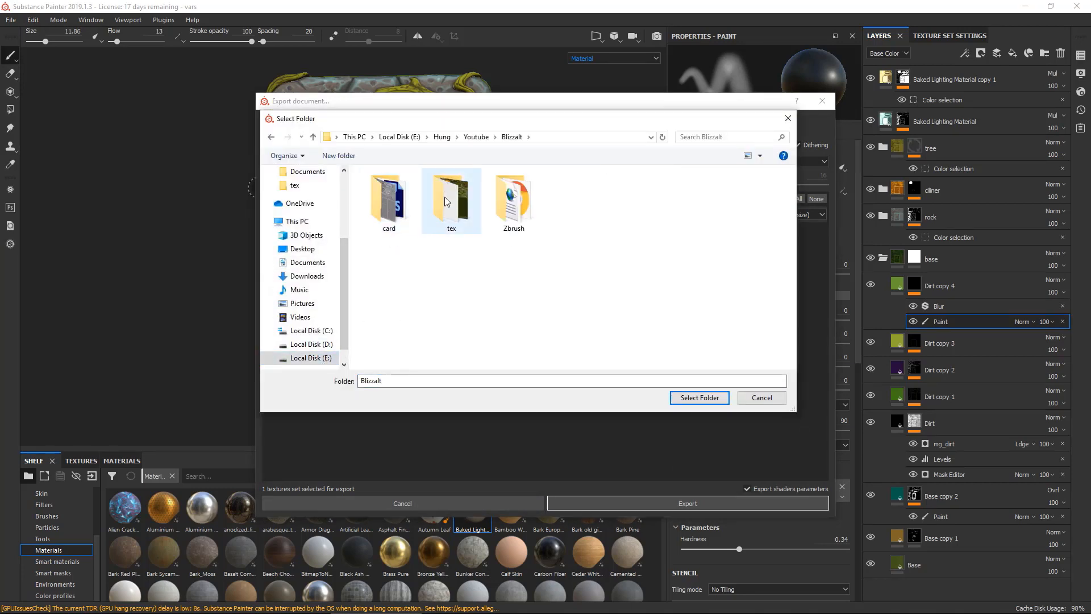
click(449, 196)
click(699, 398)
Export the card_style_blizz textures at 4096x4096 and open the export folder.
click(762, 215)
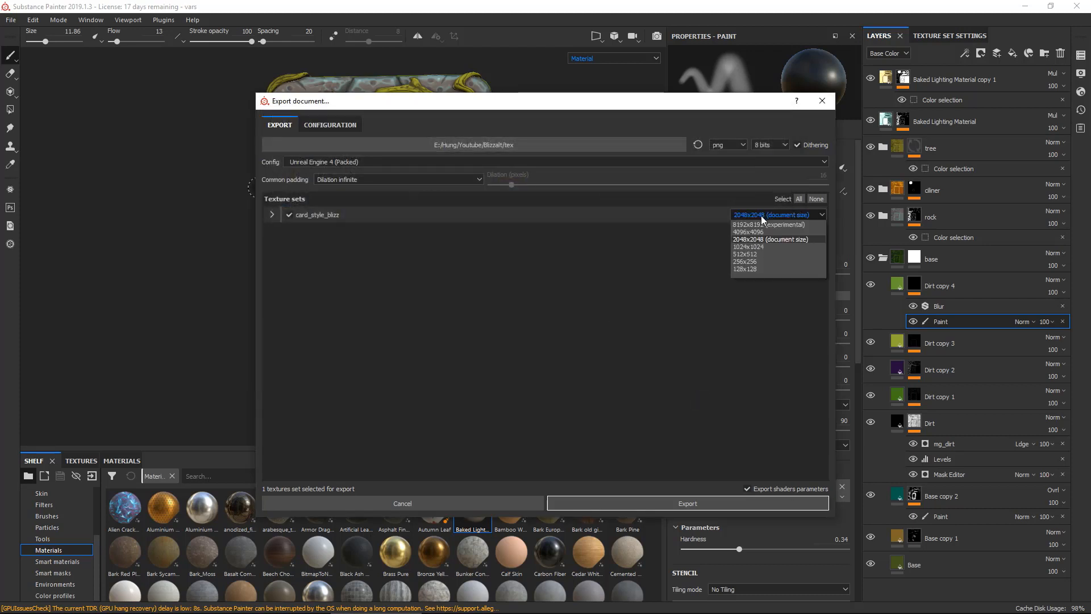
click(756, 234)
click(711, 503)
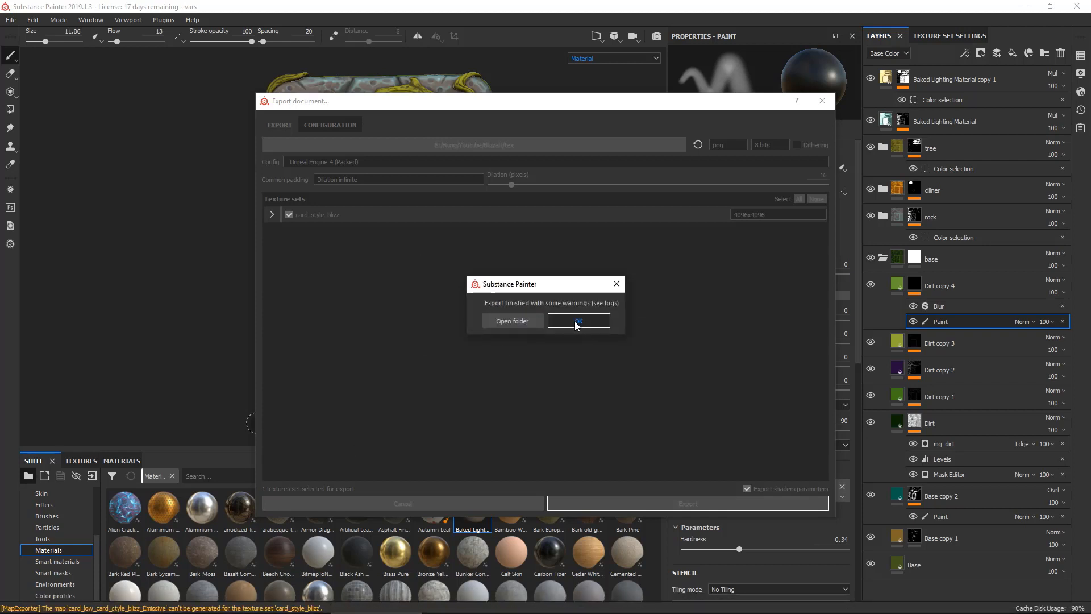
click(512, 321)
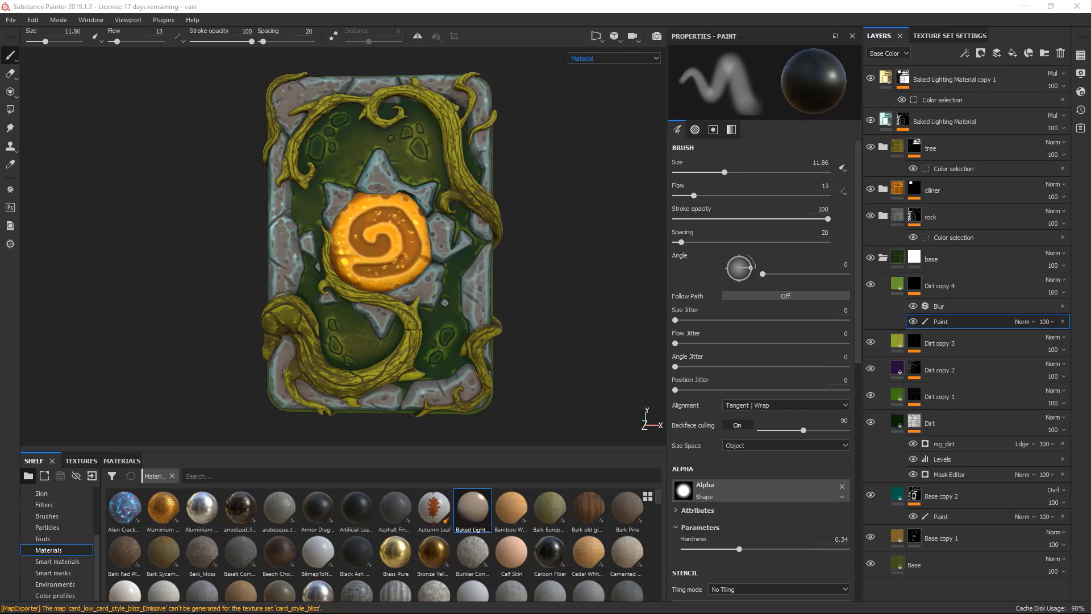
Shrink the shelf to enlarge the viewport and inspect the layers inside the tree folder.
mouse_move(279, 211)
alt+mouse_down()
mouse_move(358, 233)
mouse_move(281, 212)
alt+mouse_up()
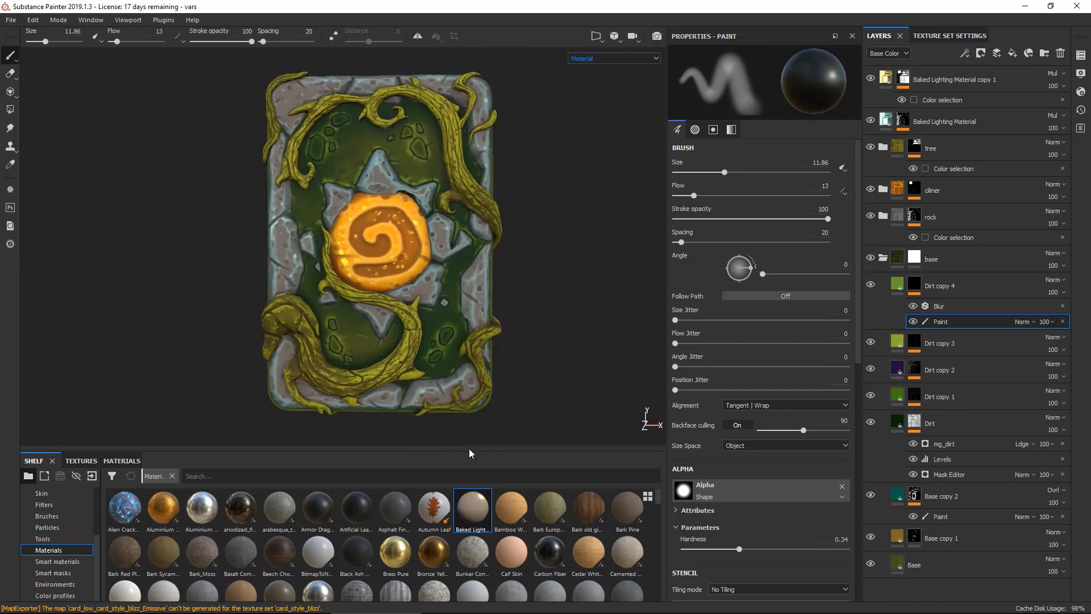
drag(467, 451, 467, 524)
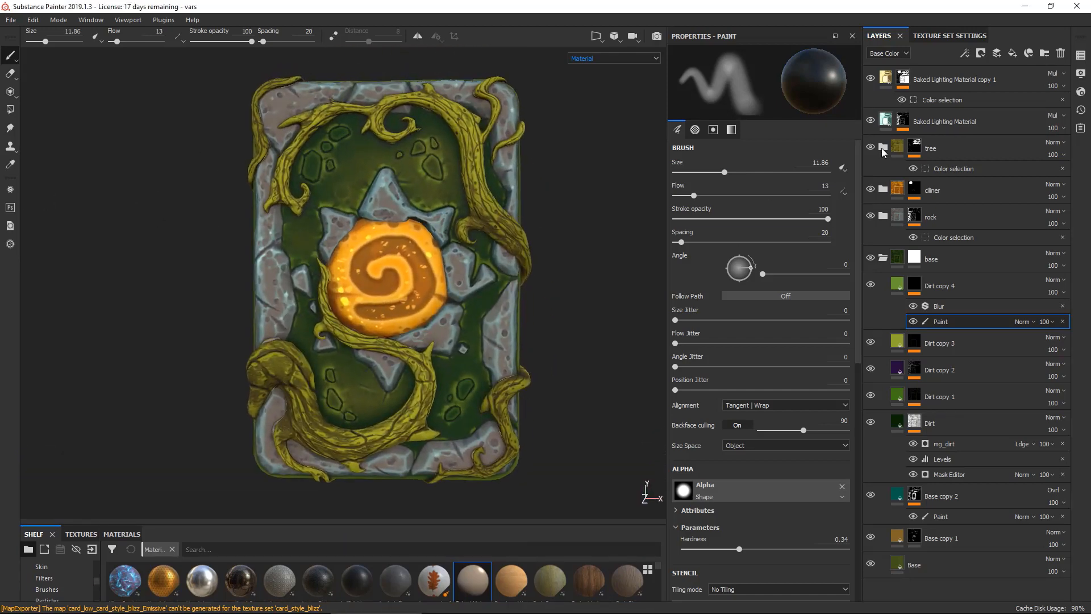
click(883, 149)
mouse_move(398, 182)
alt+mouse_down()
mouse_move(359, 188)
mouse_move(470, 185)
mouse_move(404, 176)
mouse_move(395, 197)
alt+mouse_up()
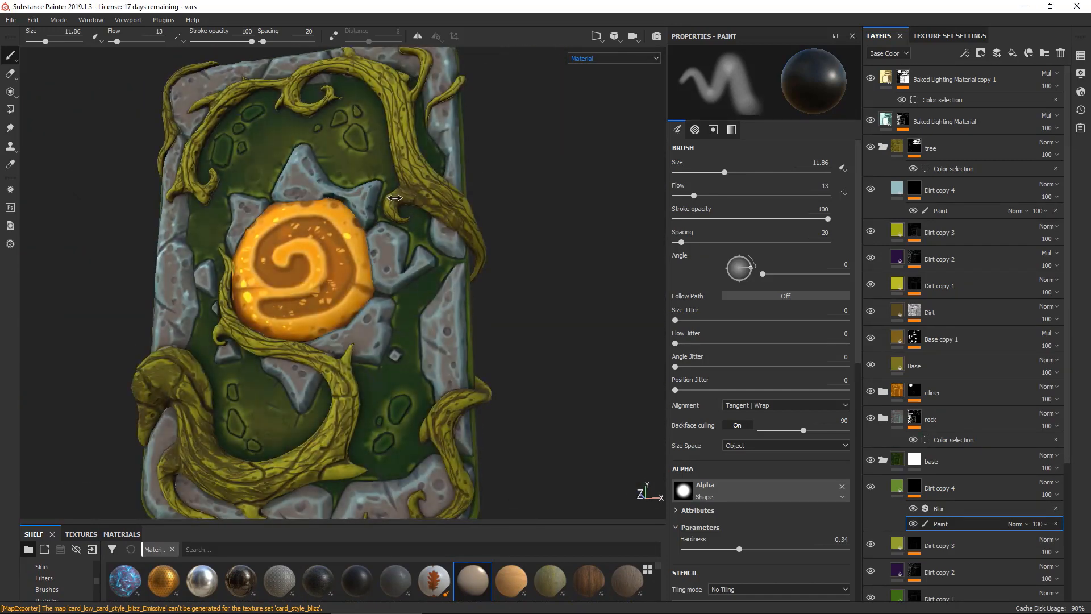
alt+right_drag(395, 198, 371, 196)
mouse_move(371, 196)
alt+mouse_down()
mouse_move(369, 185)
mouse_move(404, 179)
mouse_move(392, 160)
alt+mouse_up()
click(880, 149)
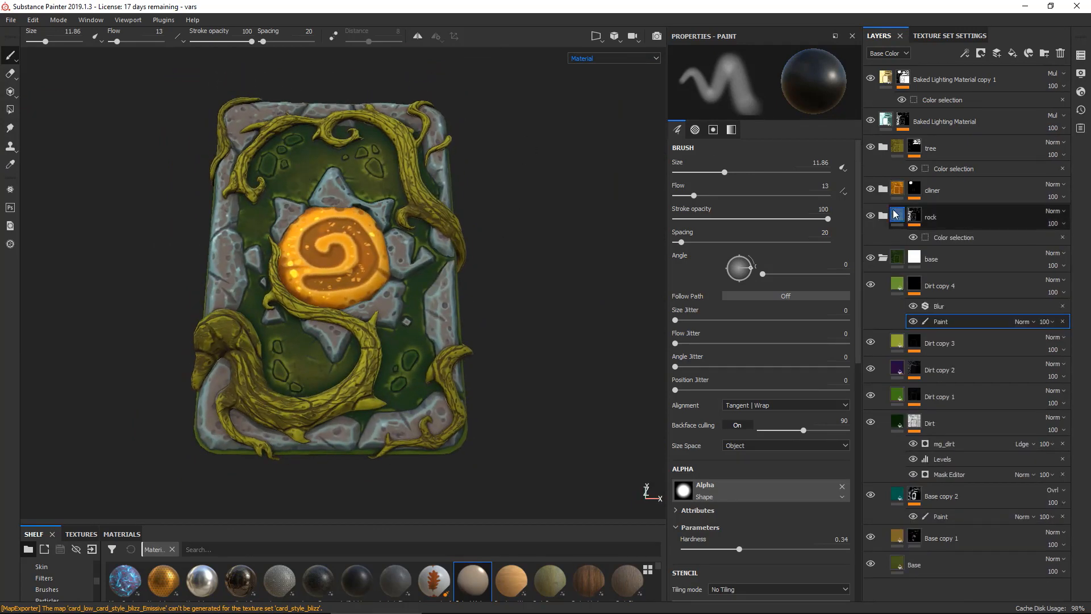
Check the rock and base folders, collapse the base folder, and select the tree folder.
click(883, 216)
click(883, 216)
click(871, 258)
click(872, 258)
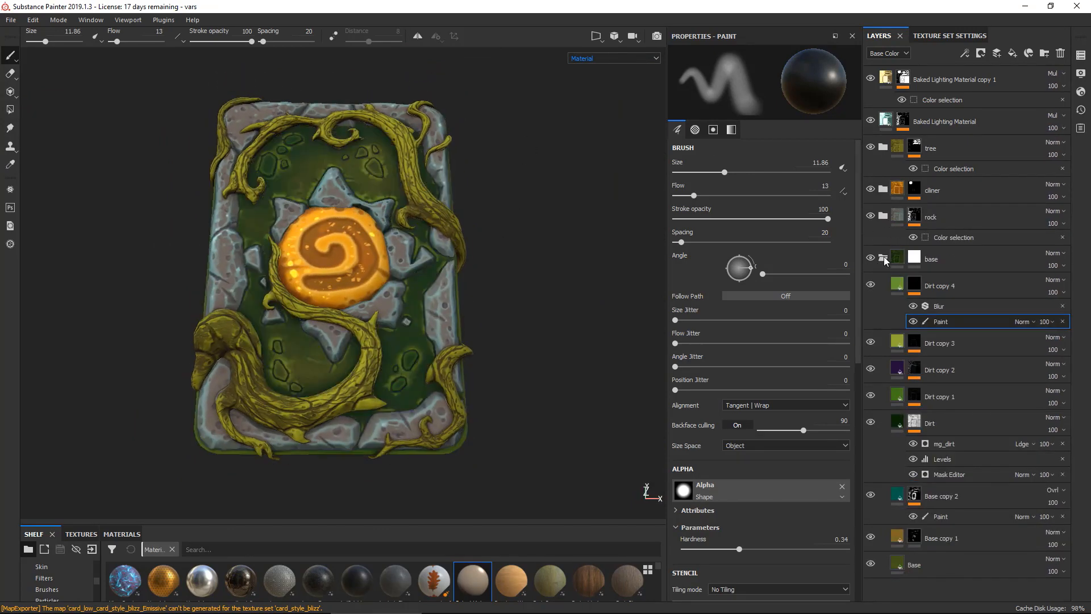
click(884, 258)
click(940, 146)
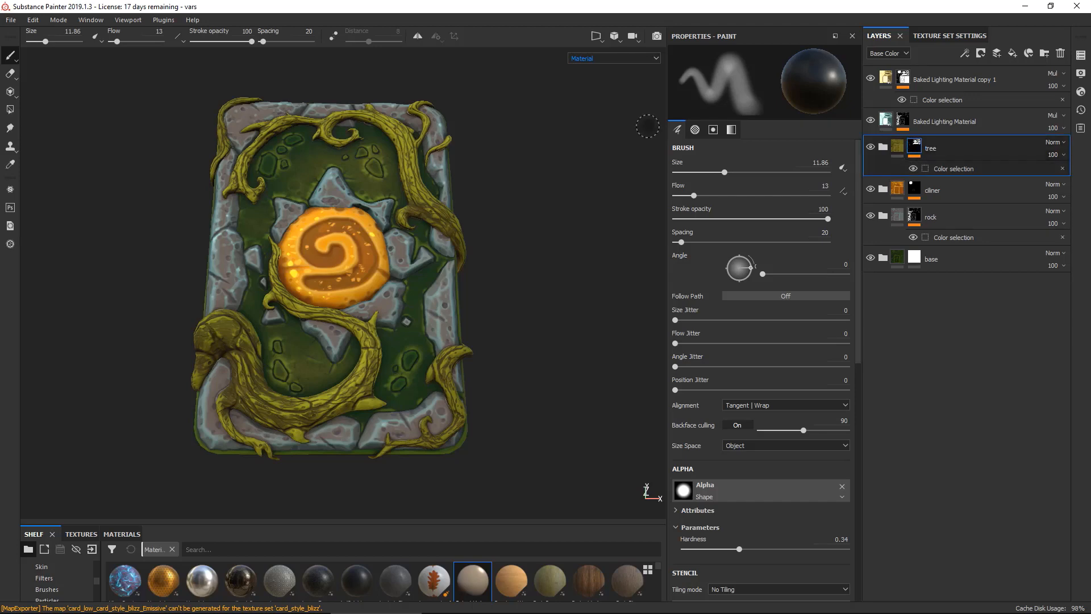
Save the project again with the tidied layer stack.
mouse_move(397, 151)
alt+mouse_down()
mouse_move(368, 171)
mouse_move(227, 165)
mouse_move(239, 150)
mouse_move(193, 113)
alt+mouse_up()
alt+middle_drag(189, 114, 214, 112)
click(10, 19)
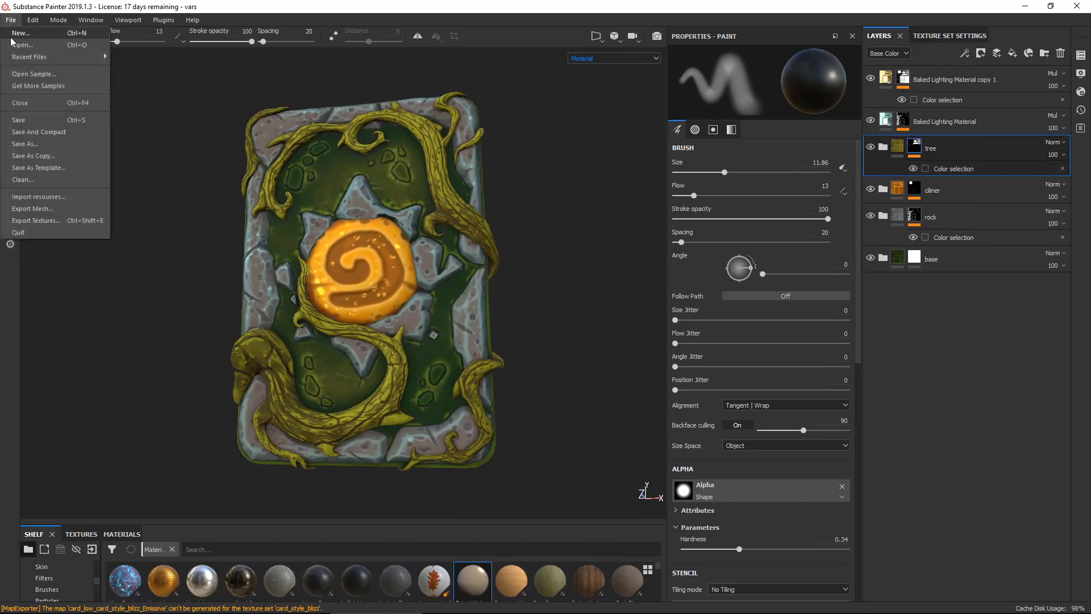
click(32, 119)
Inspect the textured card from several angles and close the program.
click(1027, 7)
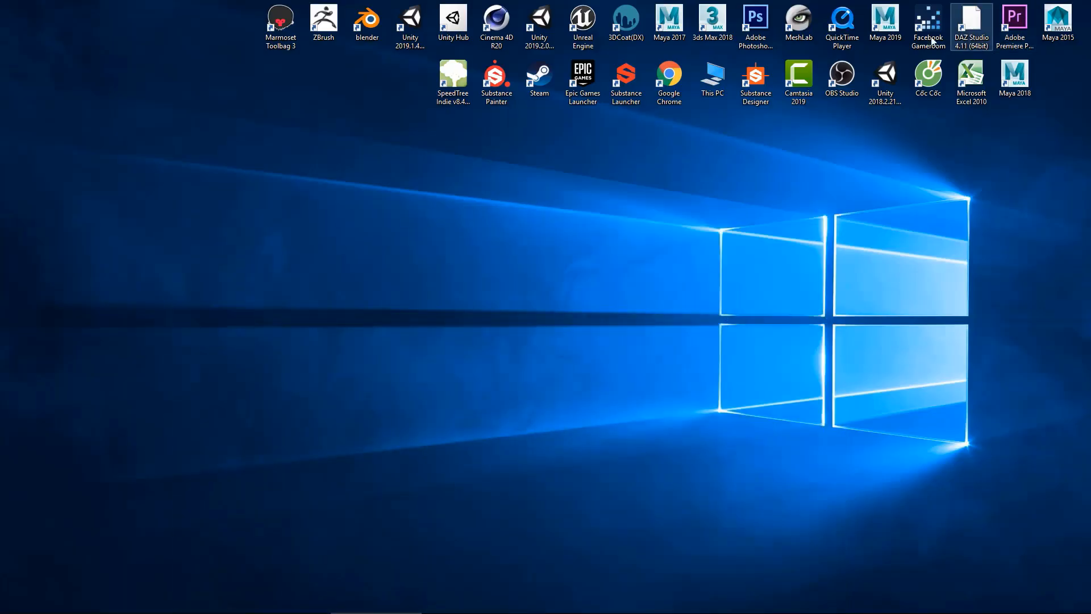
click(366, 605)
alt+drag(250, 213, 373, 200)
alt+drag(349, 216, 401, 199)
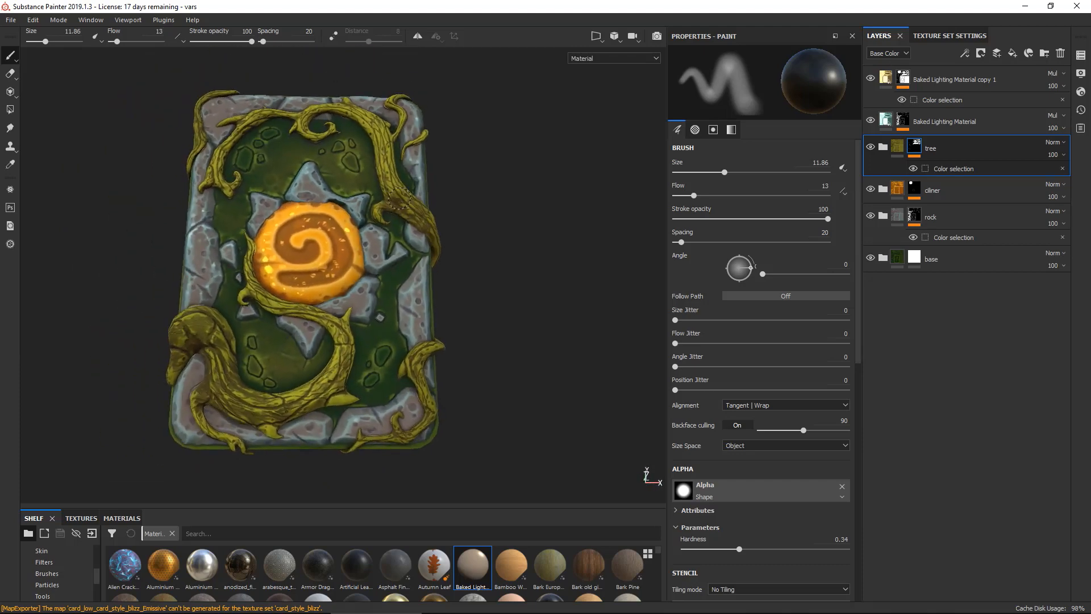
alt+right_drag(401, 199, 437, 202)
alt+drag(436, 203, 480, 220)
alt+right_drag(480, 219, 429, 215)
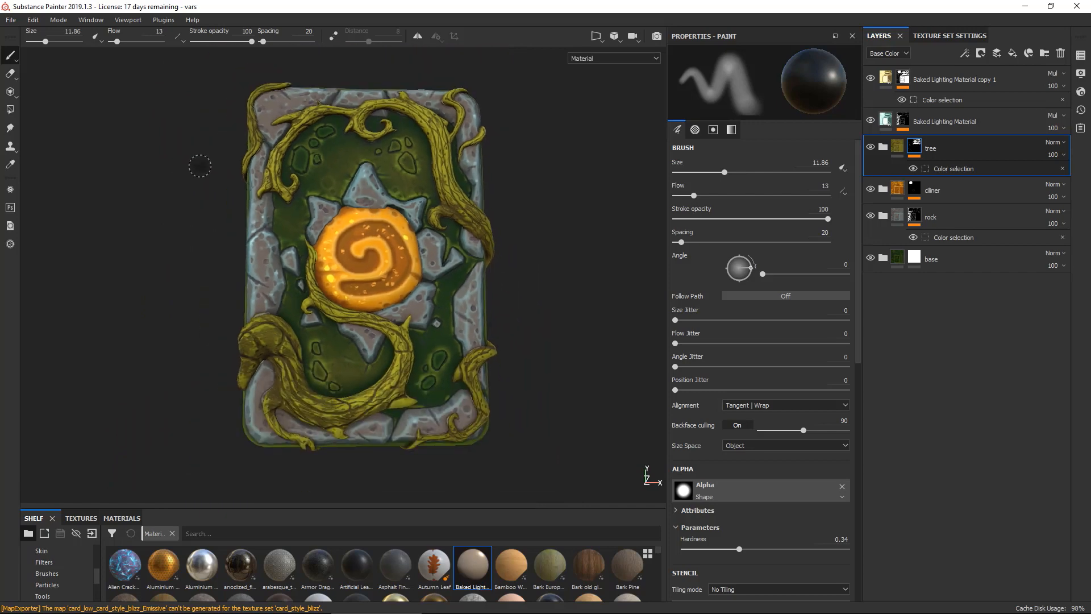
click(1077, 6)
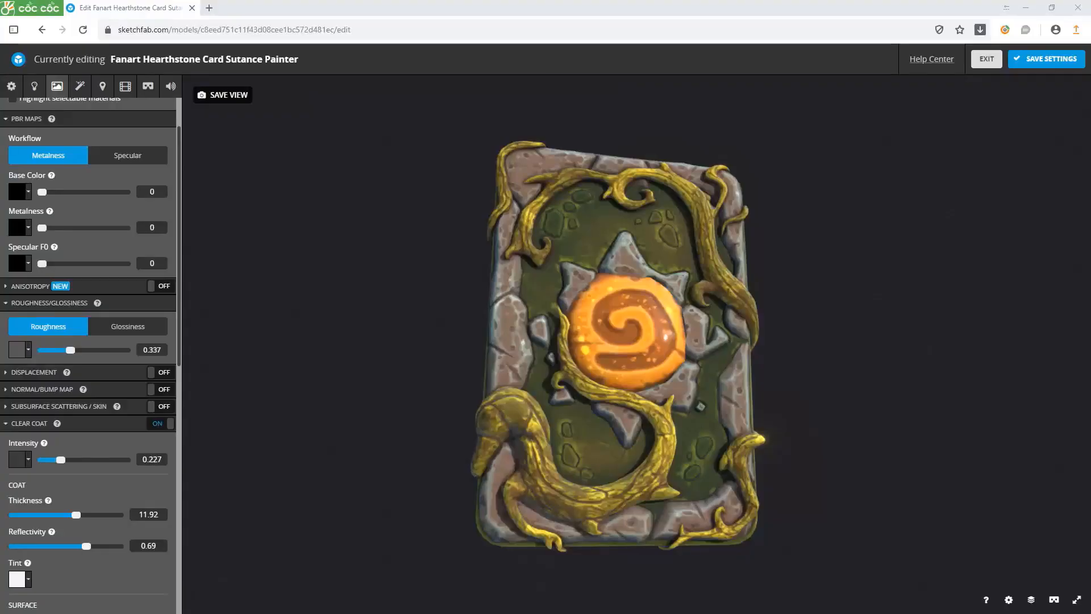
Examine the uploaded card model in the Sketchfab editor from several angles and at close range.
mouse_move(377, 356)
mouse_down()
mouse_move(351, 338)
mouse_move(322, 371)
mouse_move(377, 389)
mouse_up()
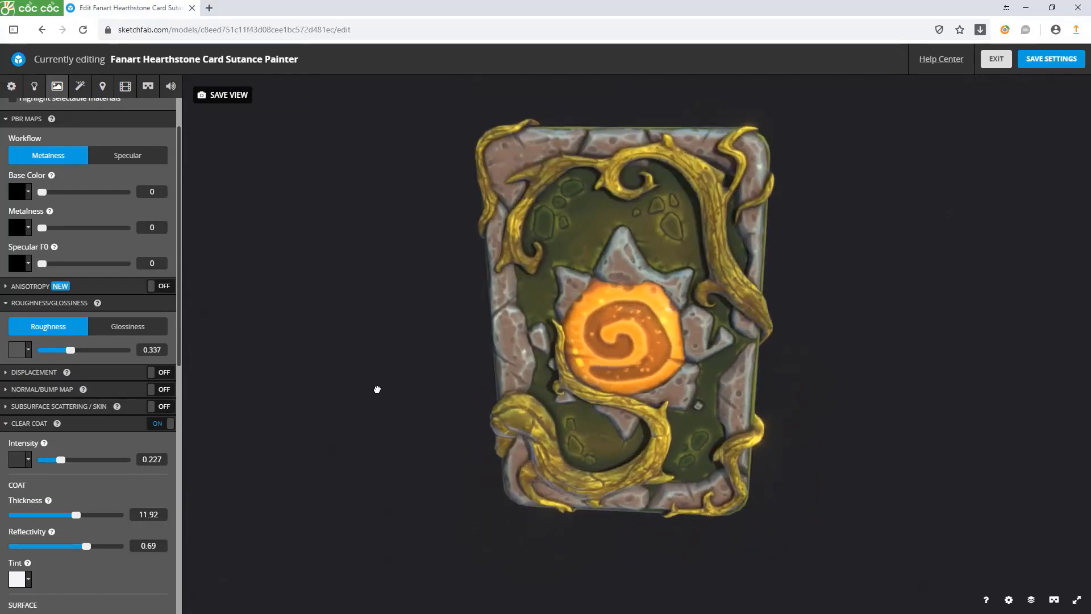
scroll(594, 256, up, 3)
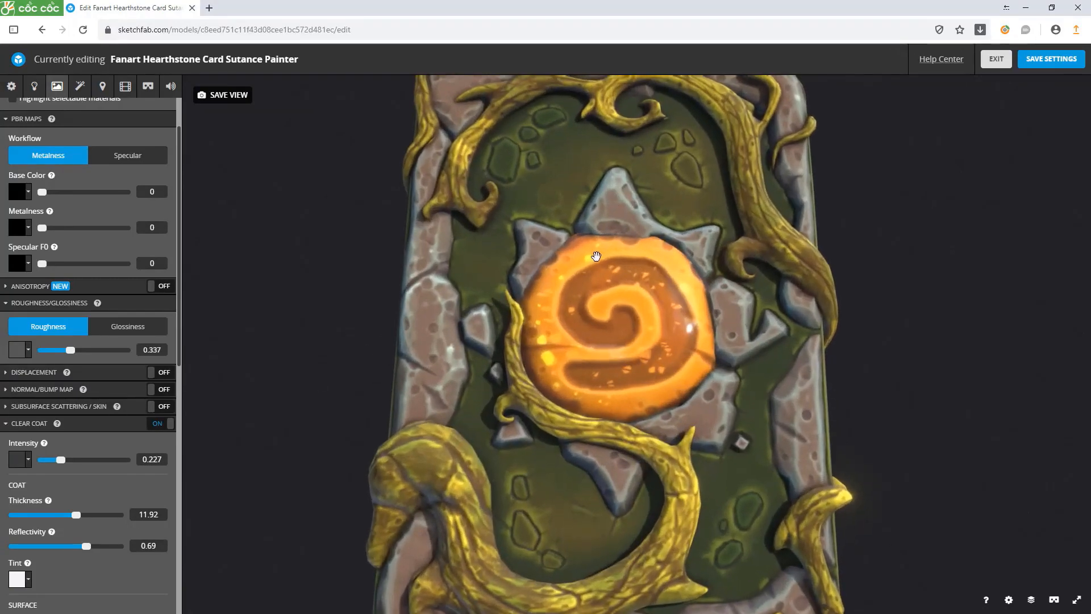
drag(597, 256, 568, 282)
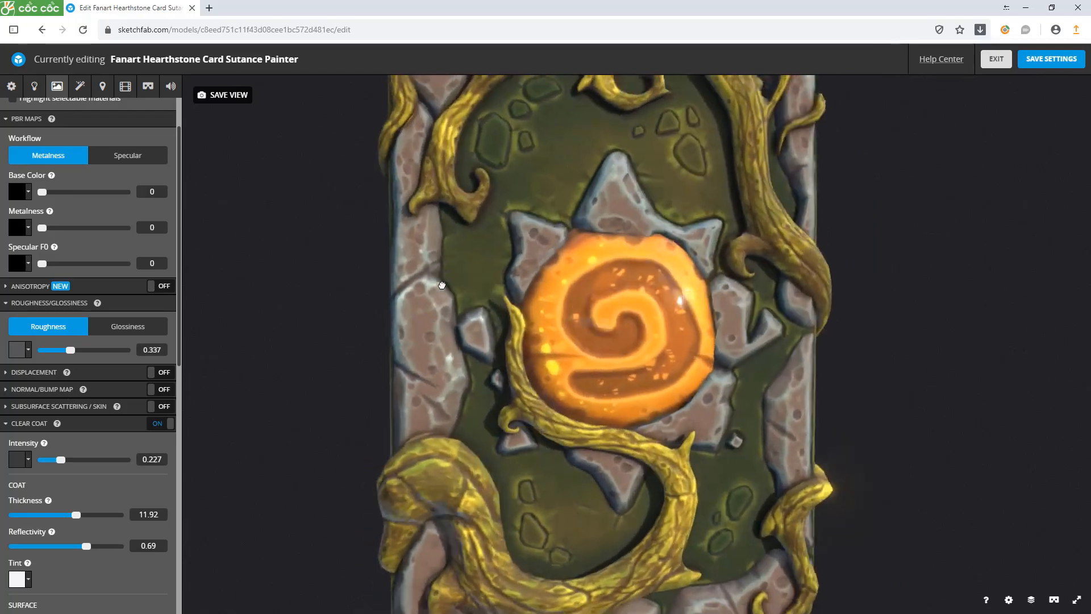
scroll(467, 336, down, 3)
scroll(470, 289, up, 2)
drag(470, 290, 514, 304)
scroll(581, 262, up, 3)
drag(581, 262, 578, 288)
right_drag(578, 288, 602, 315)
scroll(596, 329, down, 3)
scroll(596, 328, down, 5)
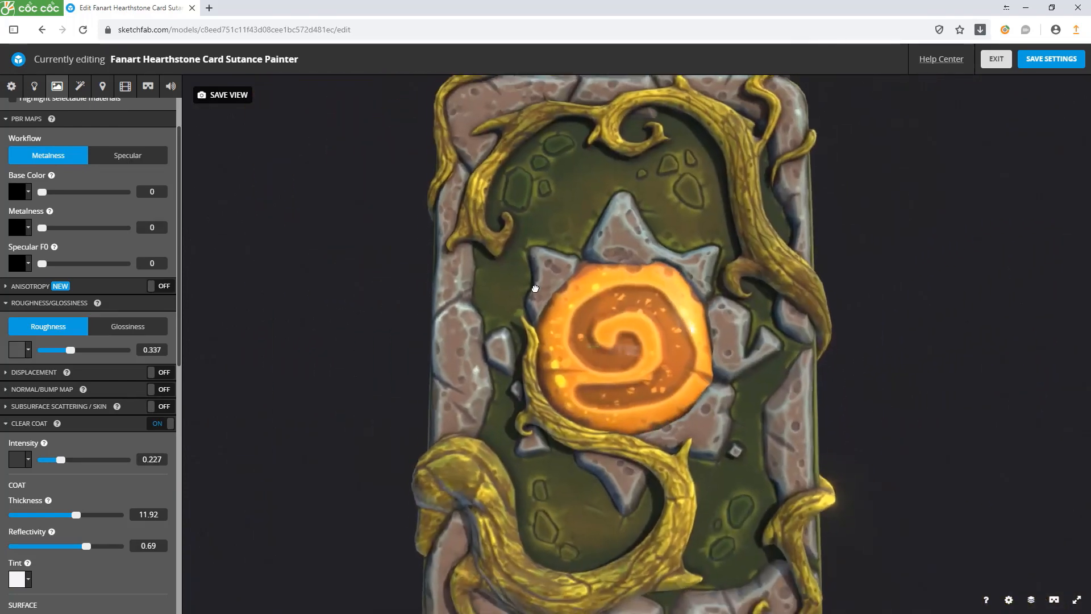
scroll(550, 308, up, 2)
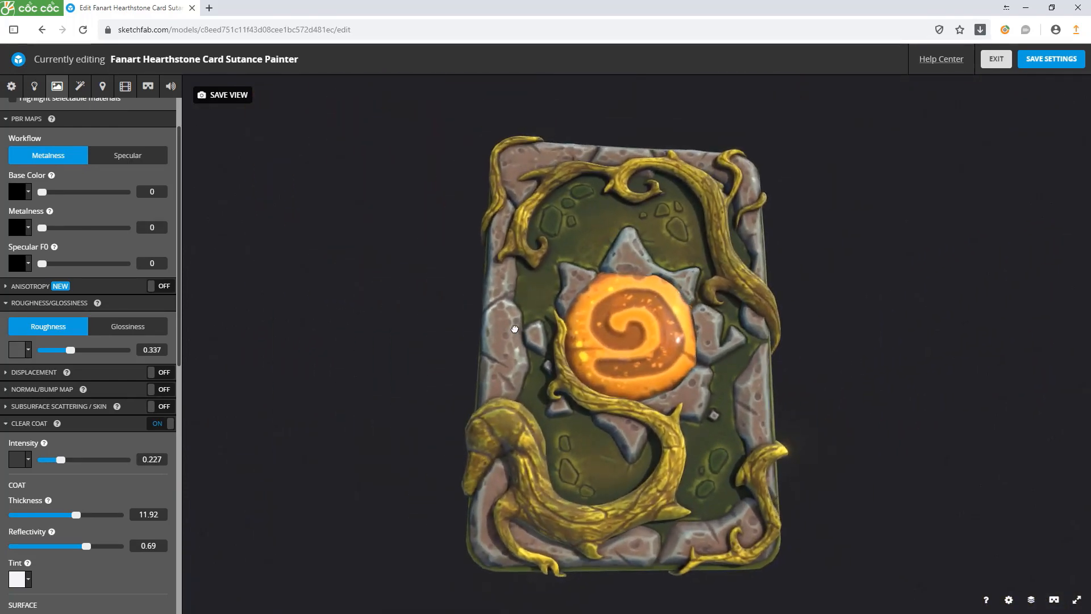